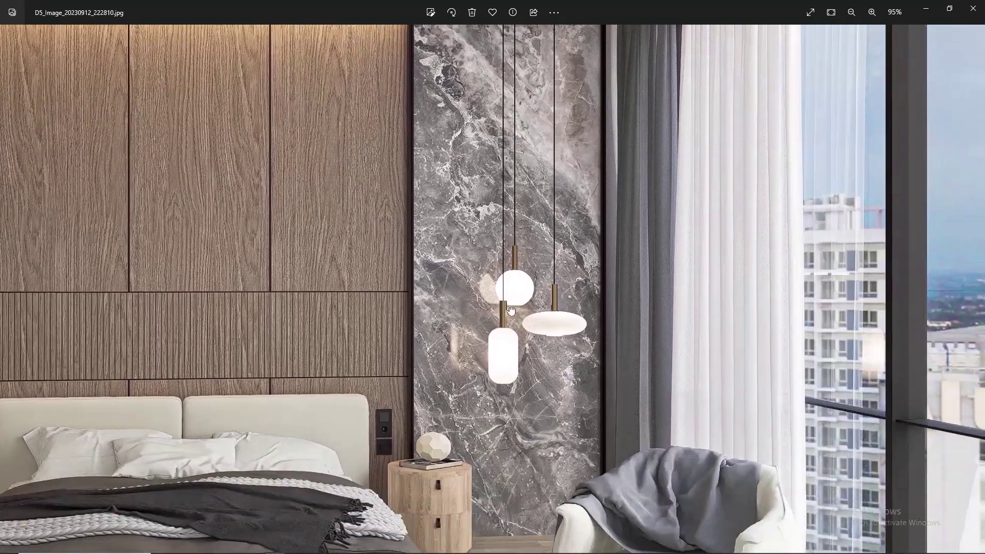
Examine the finished bedroom render's marble wall, pendant lamps, bed and armchair up close
left_click_drag(554, 487, 537, 314)
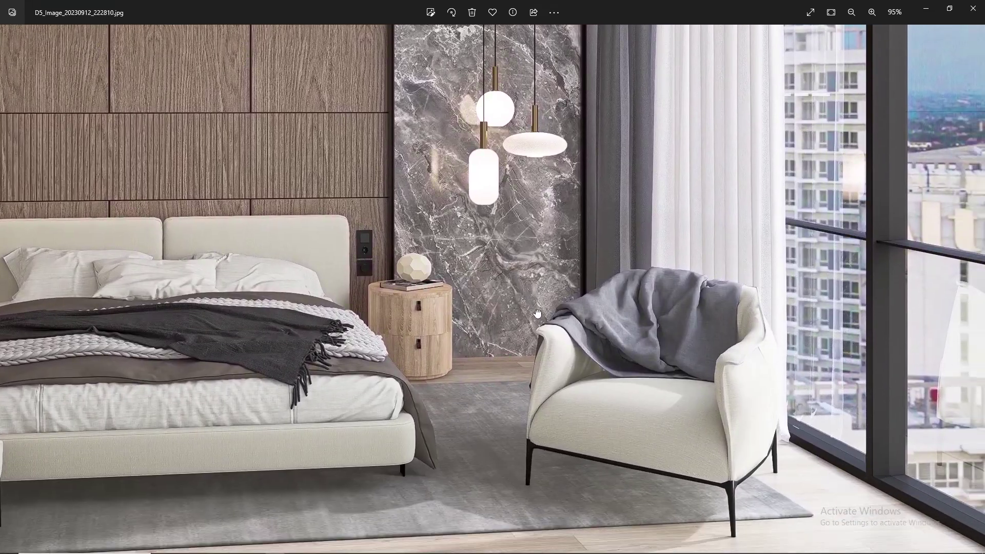
left_click_drag(454, 362, 782, 411)
left_click_drag(498, 304, 511, 482)
scroll(476, 383, "down", 5)
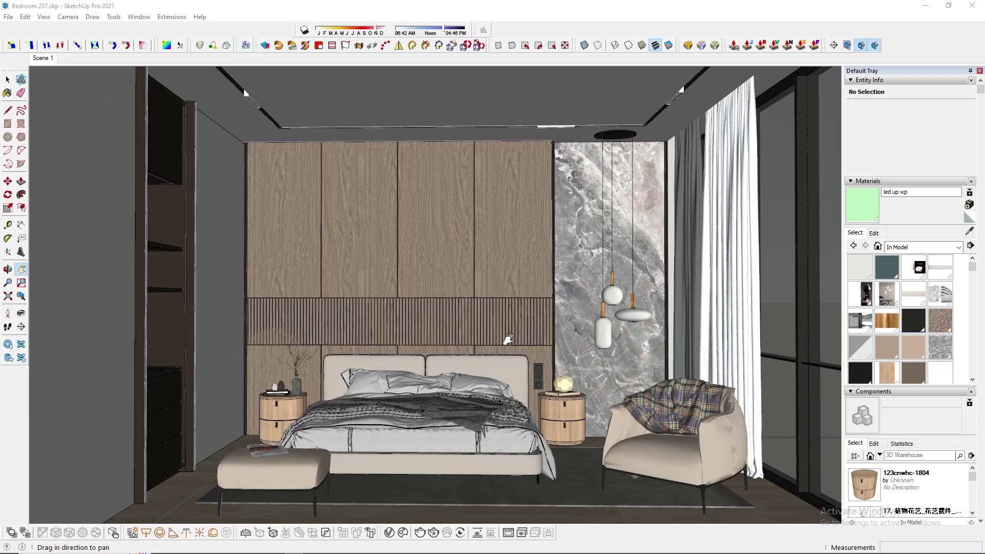
Switch to SketchUp, look around the bedroom model and return to the Scene 1 view
key("o")
mouse_move(520, 322)
left_mouse_down()
mouse_move(486, 318)
mouse_move(514, 300)
mouse_move(447, 331)
left_mouse_up()
middle_click_drag(447, 331, 528, 326, "shift")
scroll(334, 351, "up", 2)
middle_click_drag(179, 410, 329, 367)
left_click(41, 57)
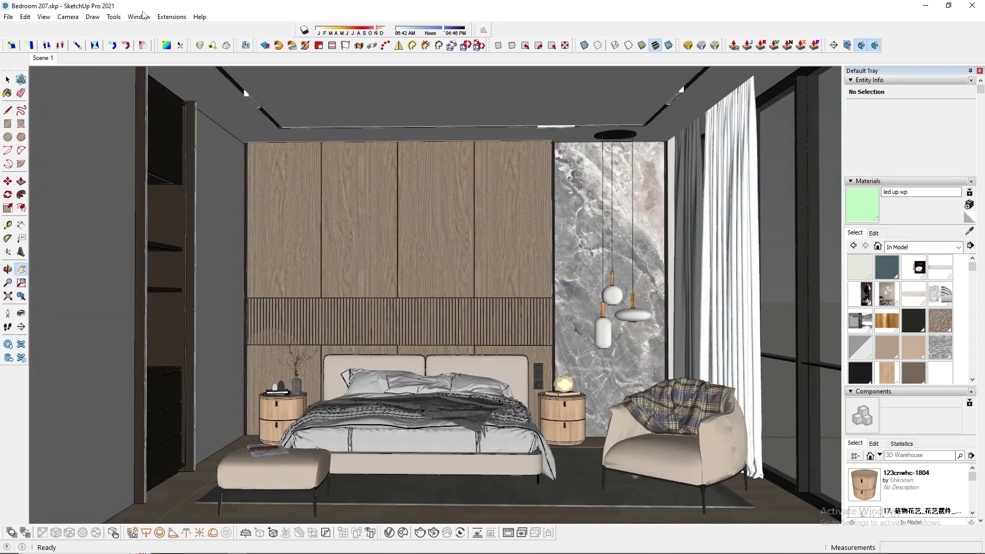
Purge the unused items from the entire model using the Model Info statistics
left_click(138, 16)
left_click(156, 69)
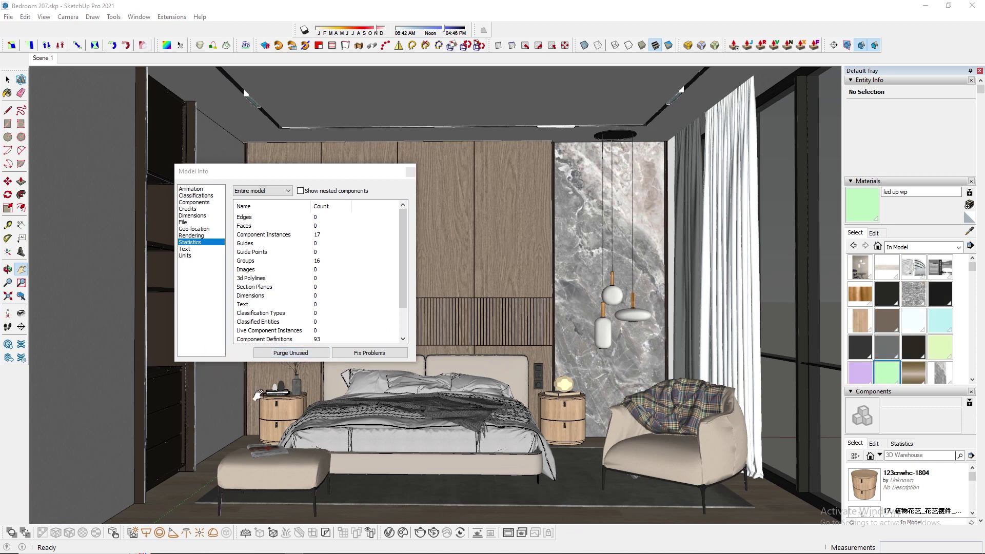
left_click(409, 171)
Unhide all hidden geometry in the bedroom model and save the file
left_click(25, 16)
mouse_move(75, 177)
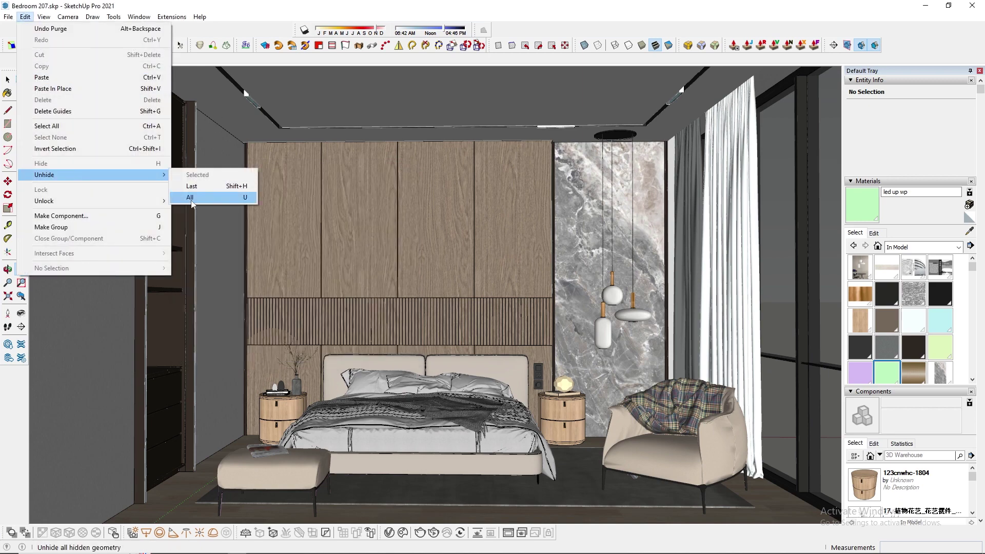
left_click(191, 197)
left_click(9, 16)
left_click(36, 79)
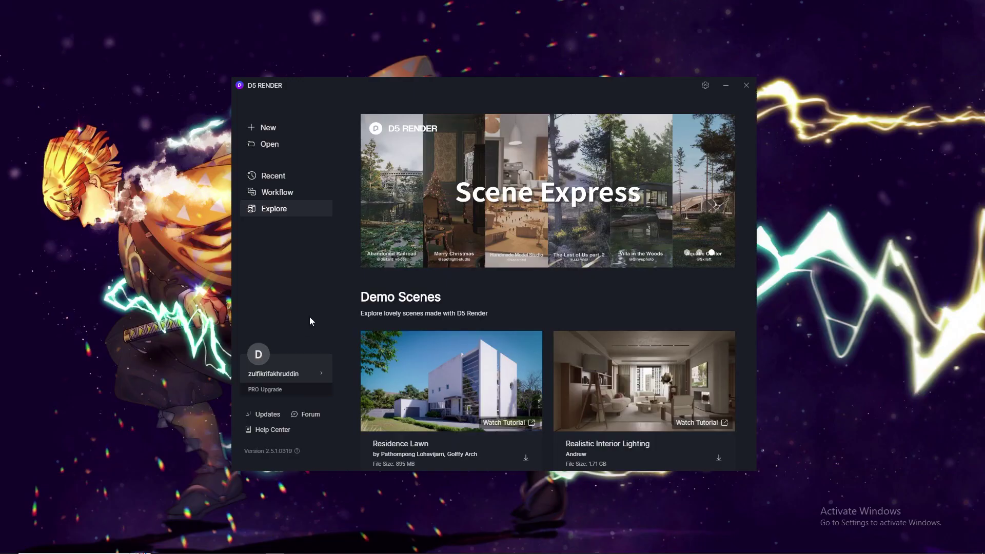
Switch to D5 Render, open Bedroom 207.skp from the #207 bedroom folder and set the navigation mode to Fly
left_click(282, 143)
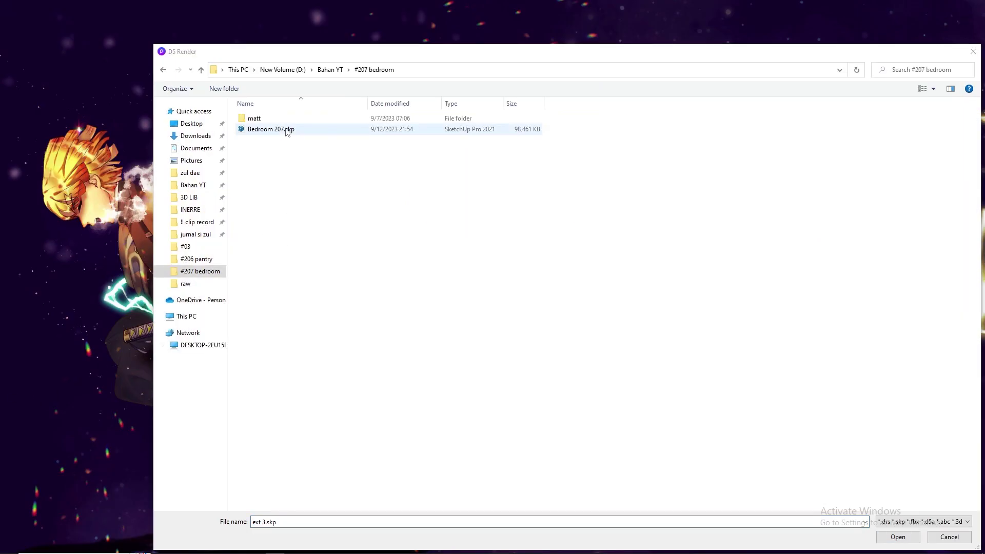
double_click(288, 132)
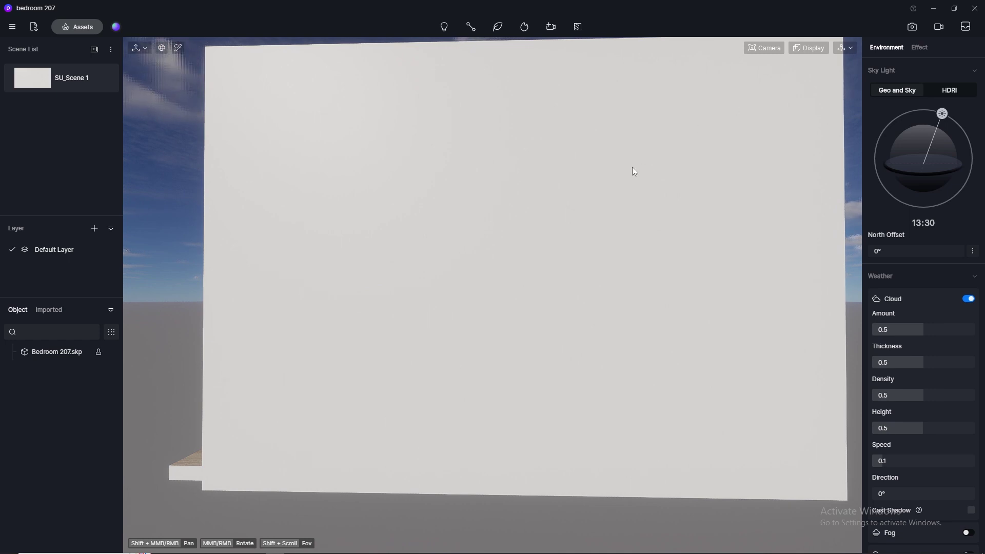
left_click(849, 48)
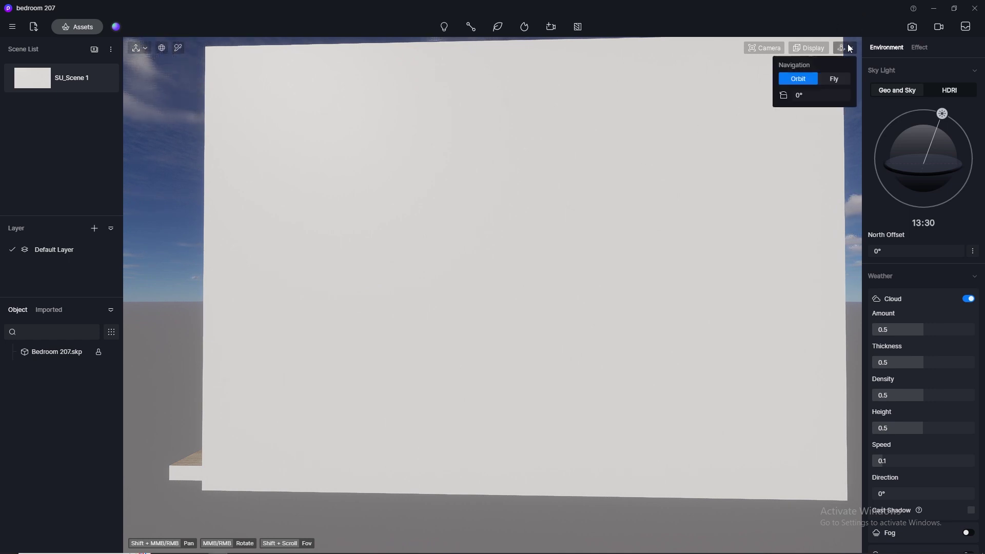
left_click(835, 80)
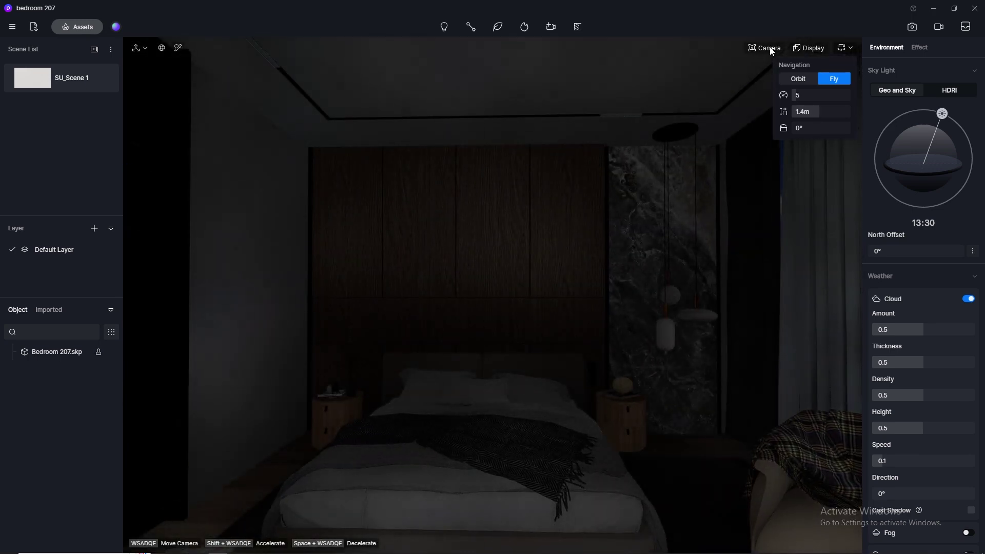
Set the camera's field of view to 80°
left_click(769, 48)
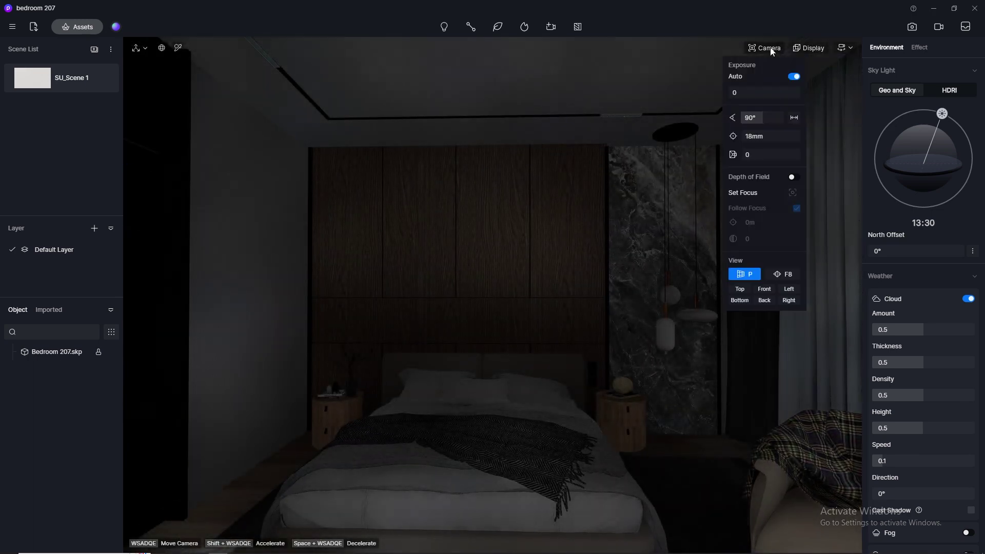
left_click(765, 120)
type("80")
key("Return")
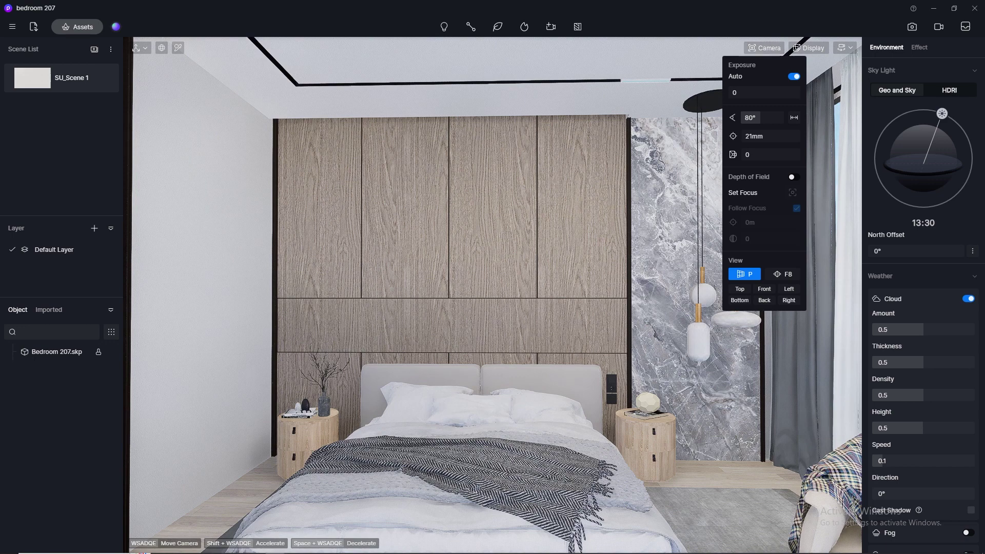
left_click(309, 314)
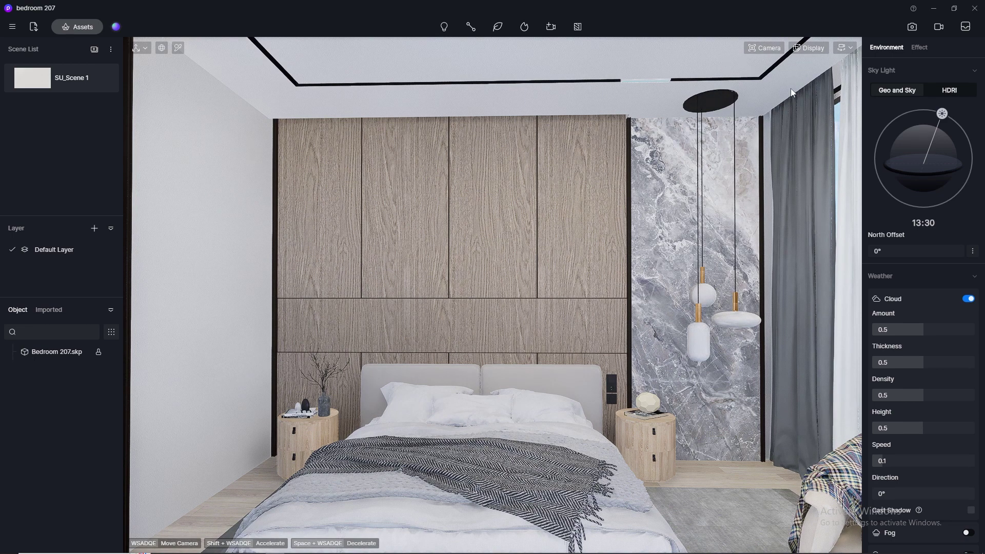
Frame the bed wall in Fly navigation with the rule-of-thirds composition grid shown
left_click(845, 49)
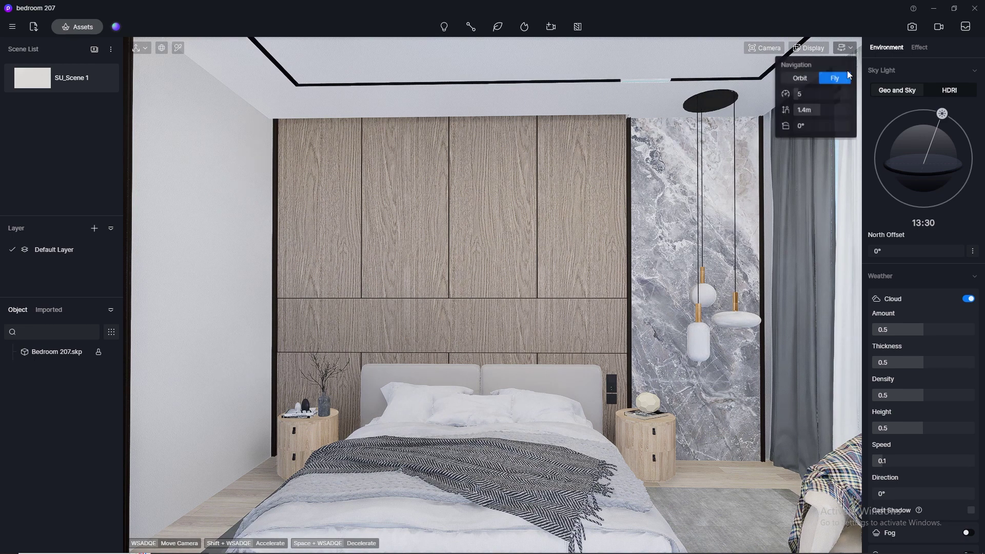
left_click(566, 110)
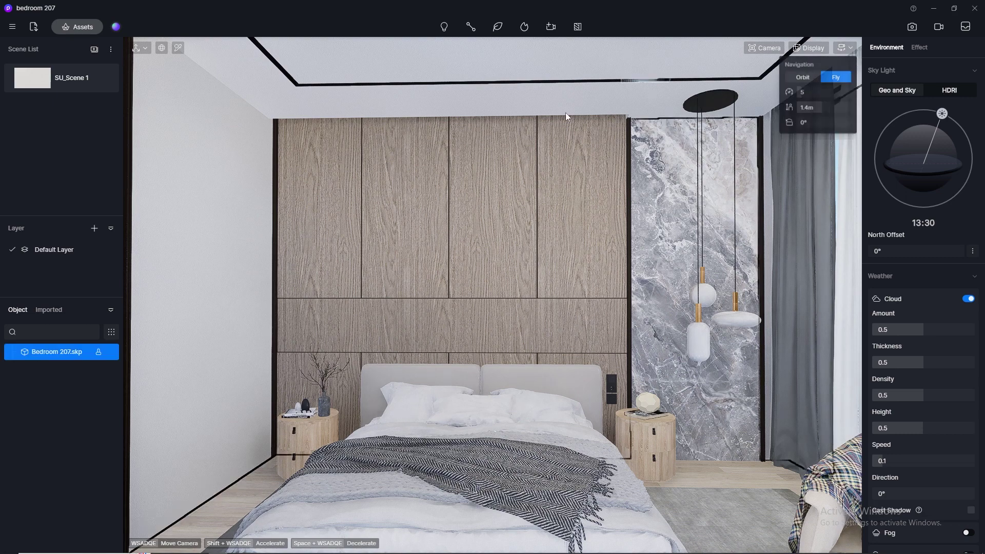
right_click_drag(553, 171, 580, 171)
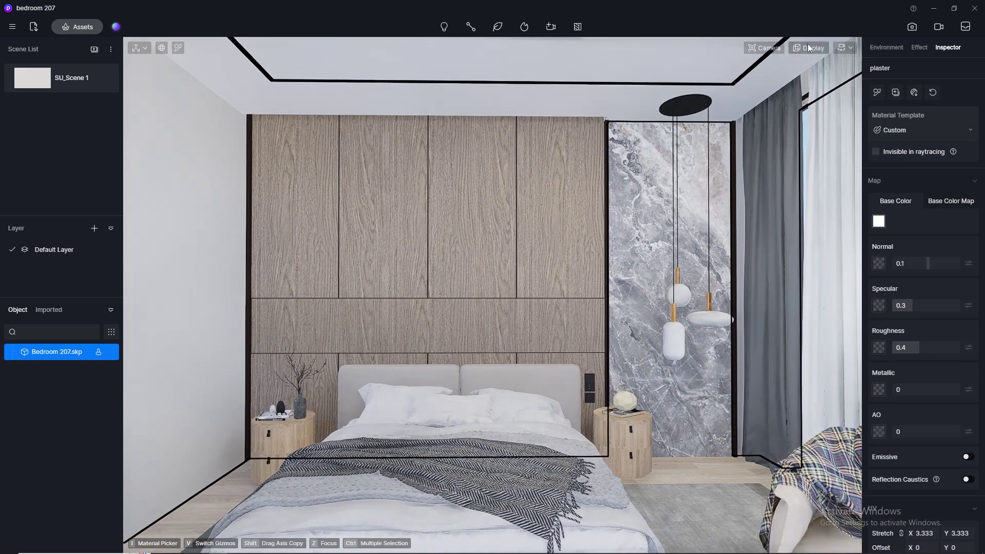
left_click(845, 48)
left_click(839, 80)
right_click_drag(654, 197, 631, 204)
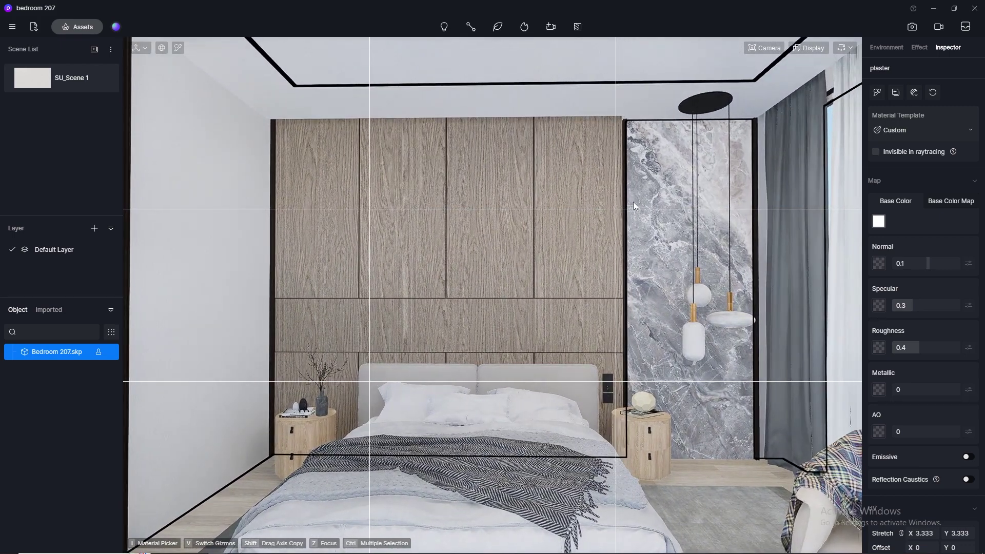
Move the camera back behind the near wall and set camera clipping to 51.9 to reveal the room
scroll(534, 226, "down", 3)
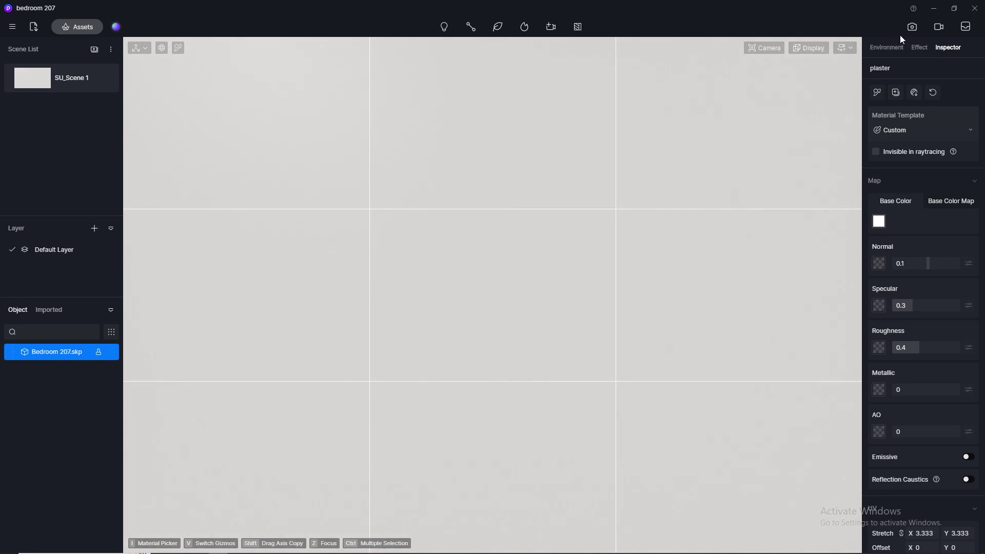
left_click(766, 47)
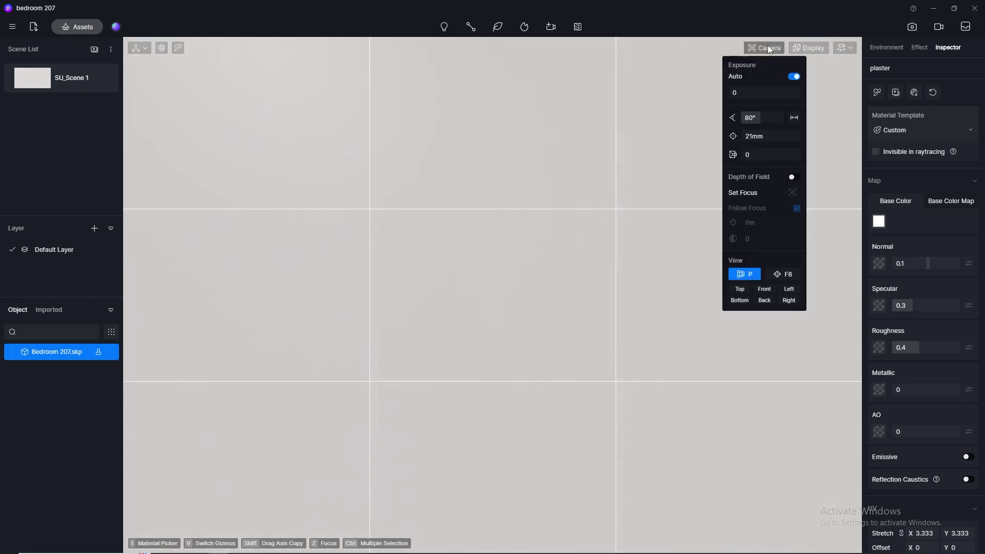
left_click_drag(750, 154, 742, 154)
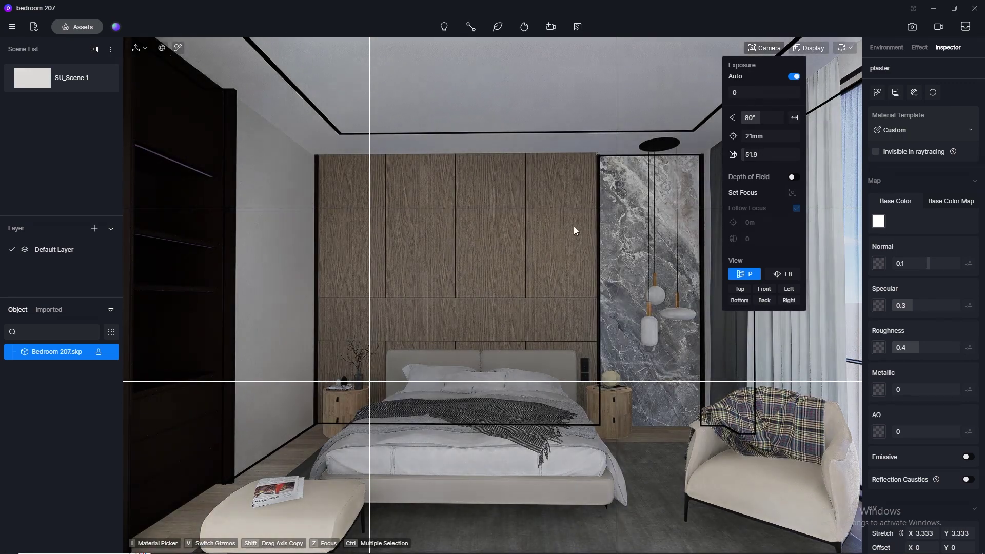
mouse_move(573, 226)
right_mouse_down()
mouse_move(583, 229)
mouse_move(571, 227)
right_mouse_up()
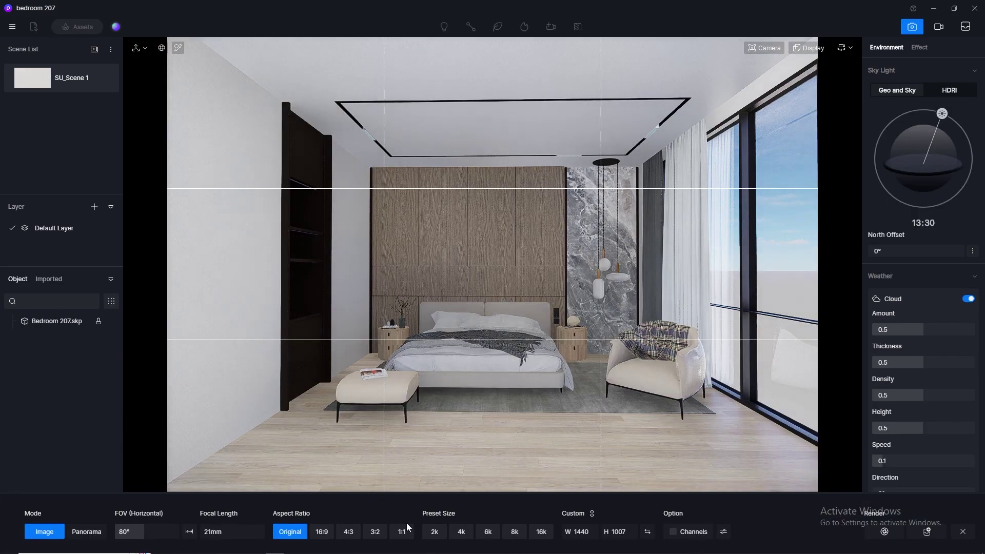
Set the output image to the 2k preset size with a 16:9 aspect ratio
left_click(434, 531)
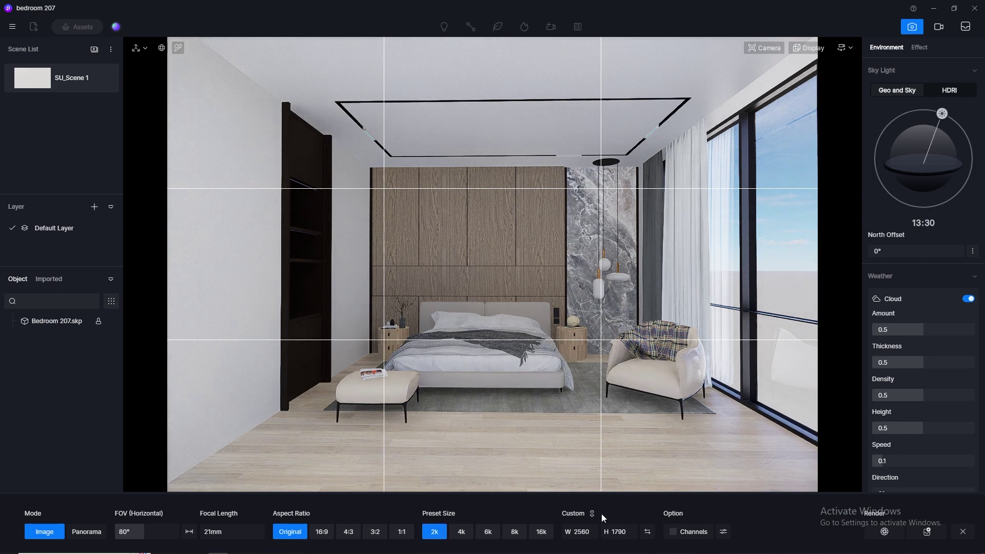
left_click(324, 534)
scroll(519, 325, "up", 3)
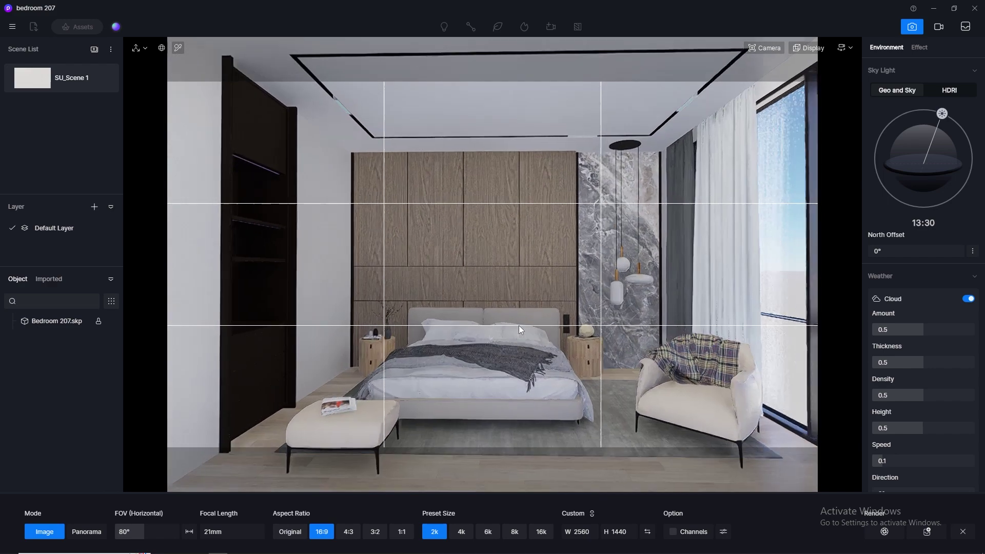
scroll(519, 326, "down", 2)
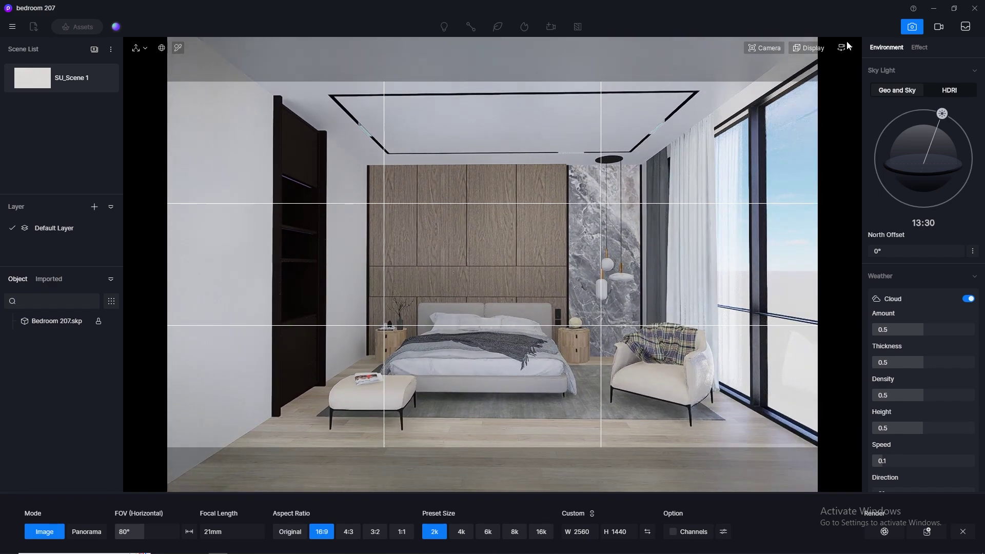
Set the Fly navigation movement speed to 1
left_click(847, 45)
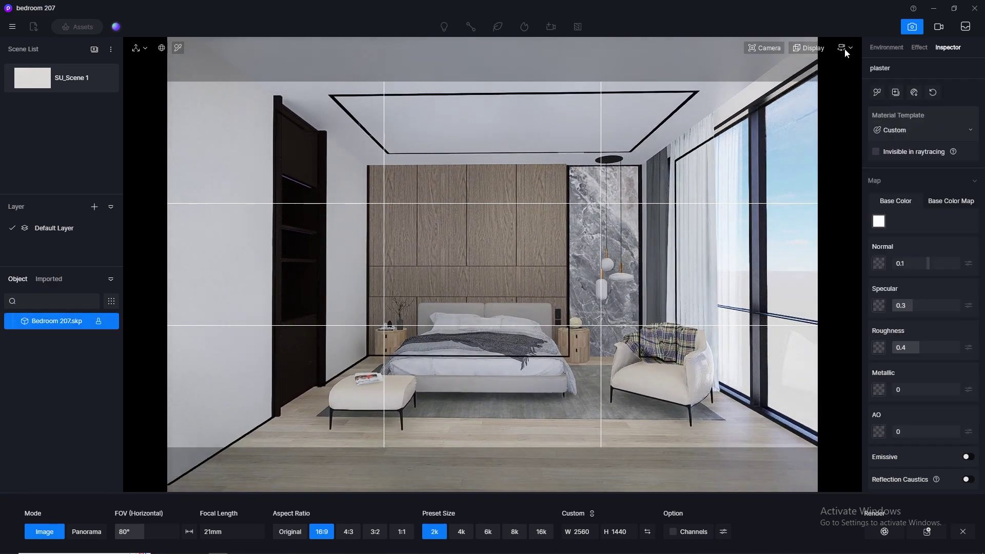
left_click(842, 48)
left_click(808, 94)
type("1")
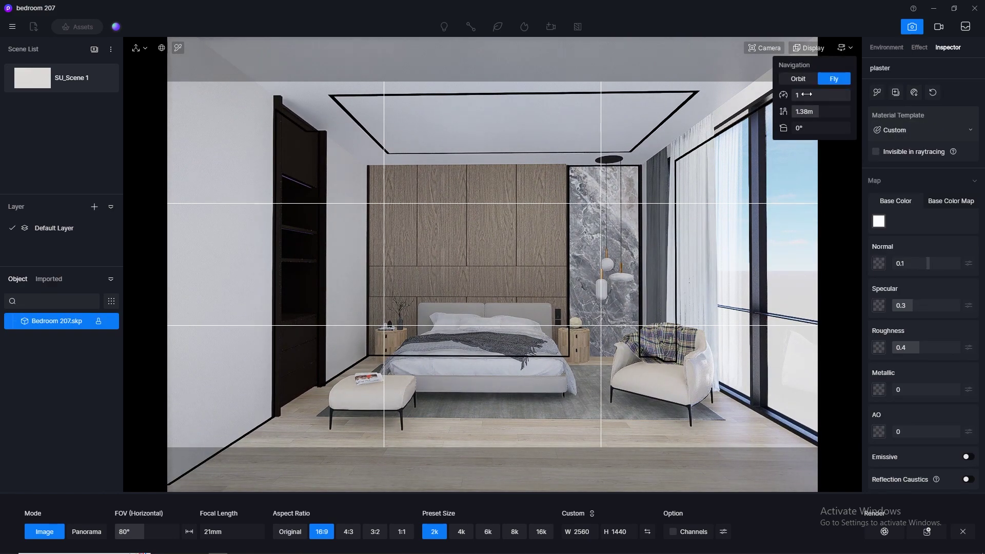
key("Return")
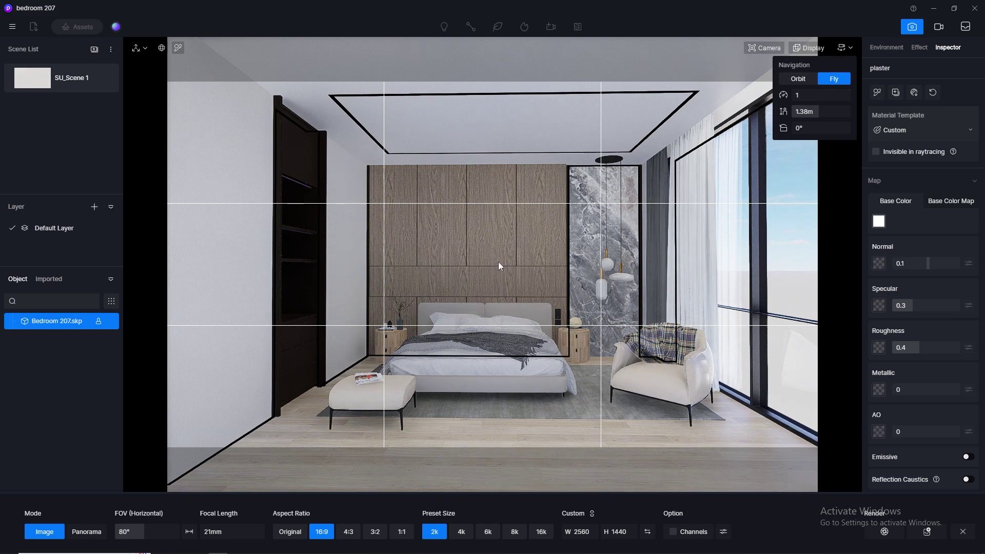
Compose a wide view from the foot of the bed including the shelving and window, and update SU_Scene 1 with it
right_click_drag(499, 263, 540, 259)
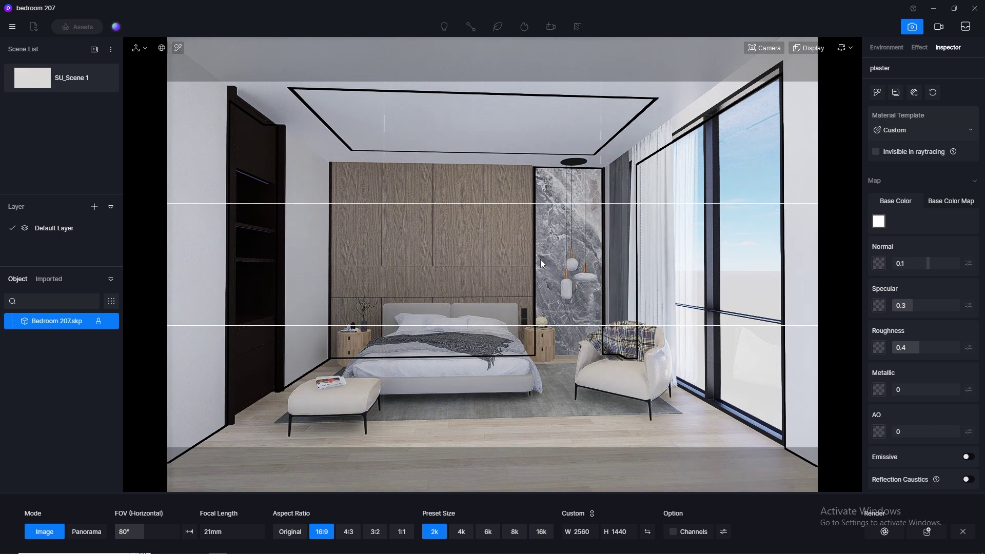
mouse_move(540, 260)
right_mouse_down()
mouse_move(531, 260)
mouse_move(565, 259)
mouse_move(550, 257)
right_mouse_up()
scroll(550, 255, "down", 2)
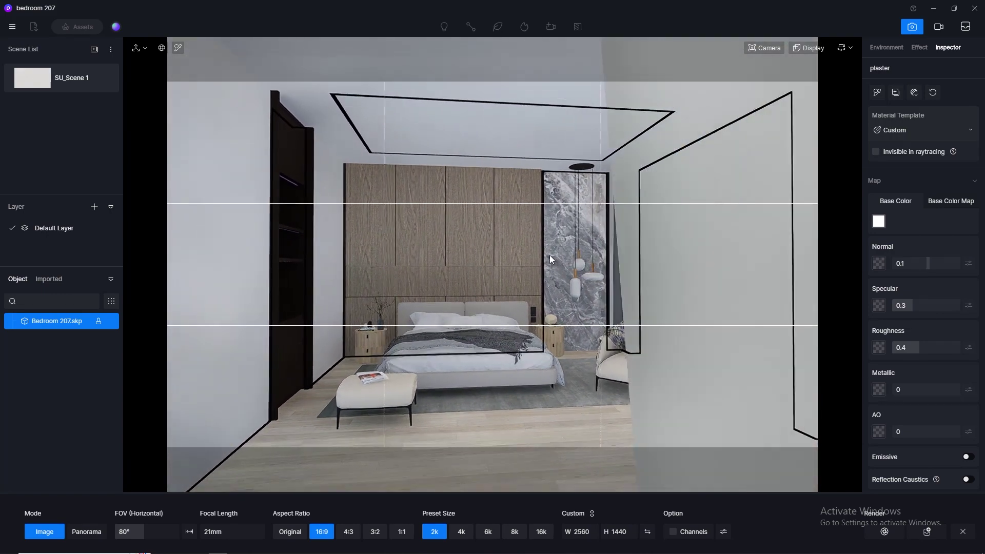
scroll(549, 255, "up", 1)
key("w")
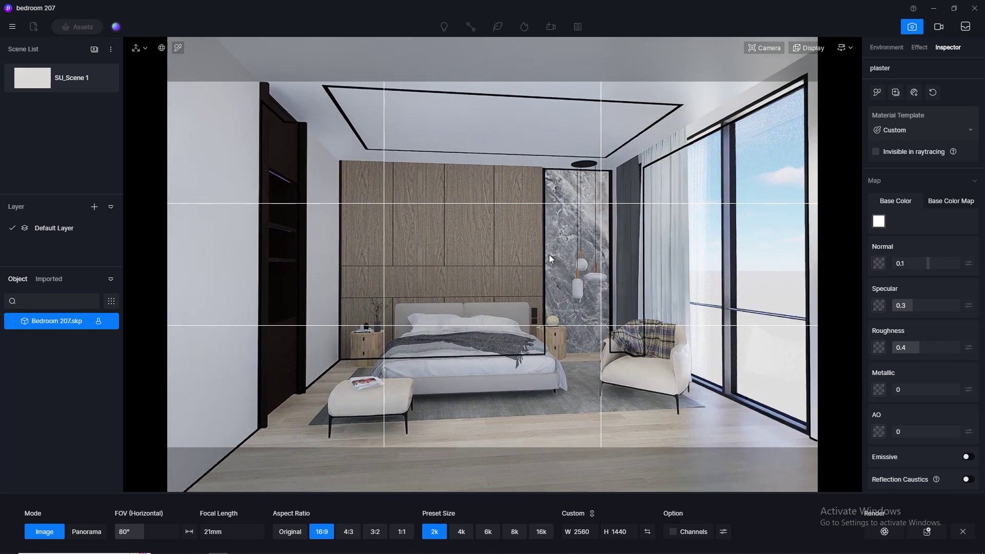
right_click_drag(544, 271, 481, 279)
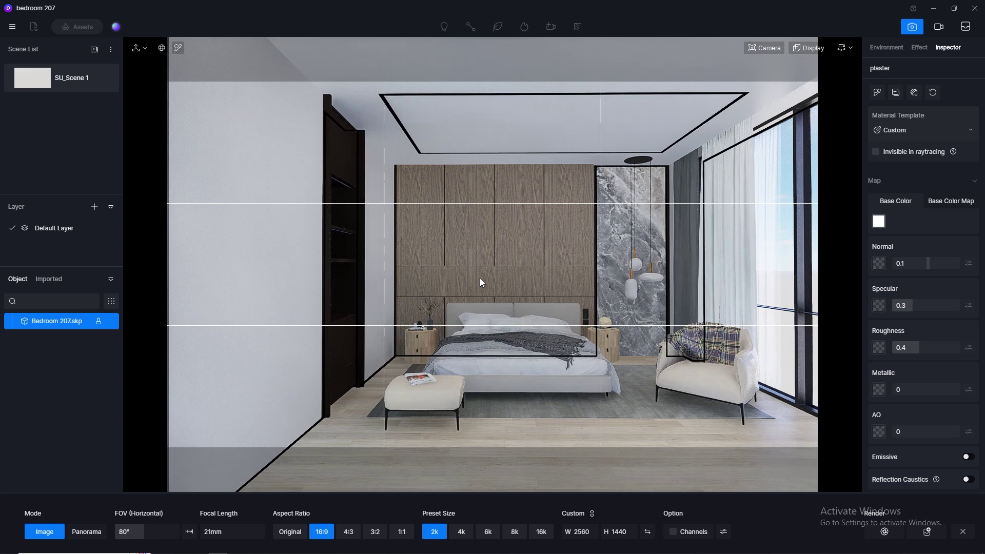
key("d")
key("d")
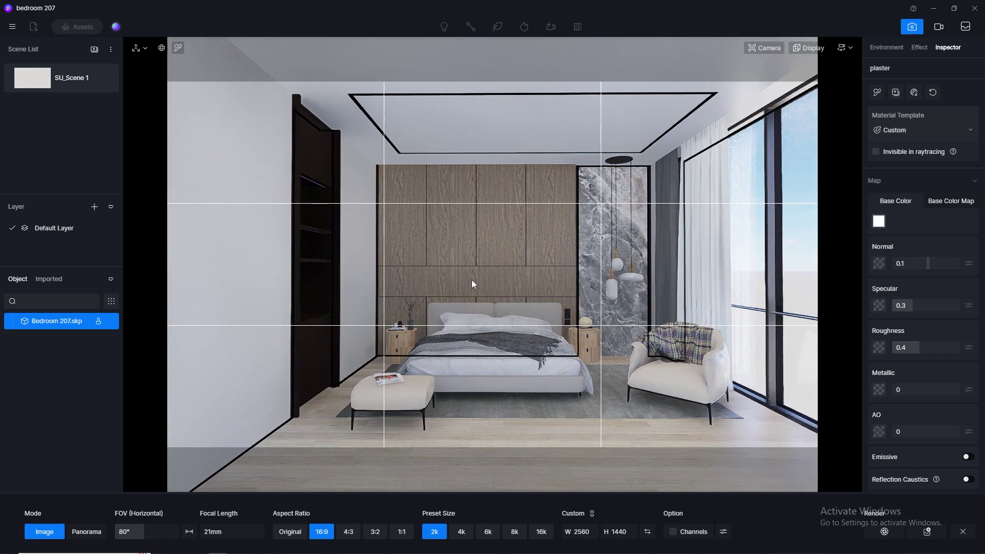
right_click_drag(467, 281, 470, 282)
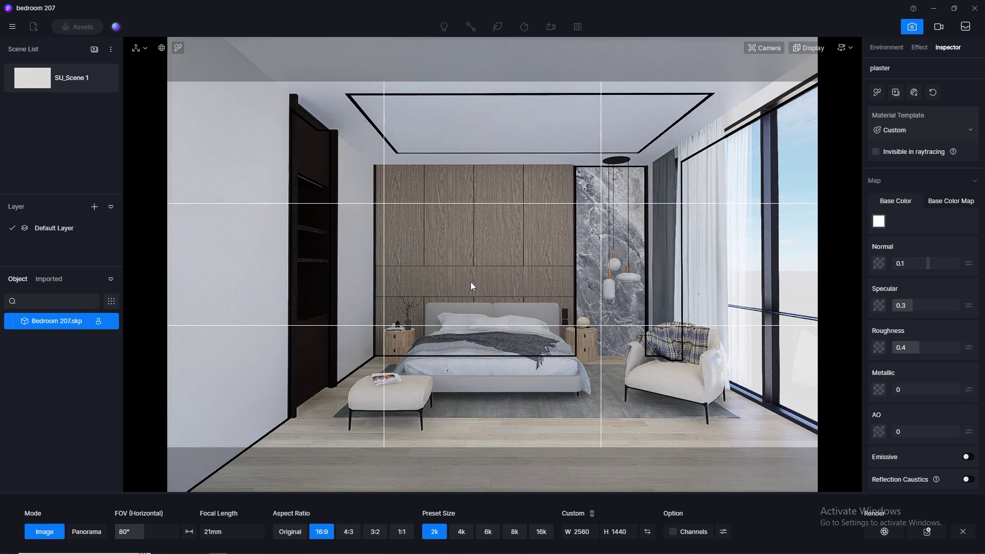
right_click_drag(471, 282, 466, 285)
key("d")
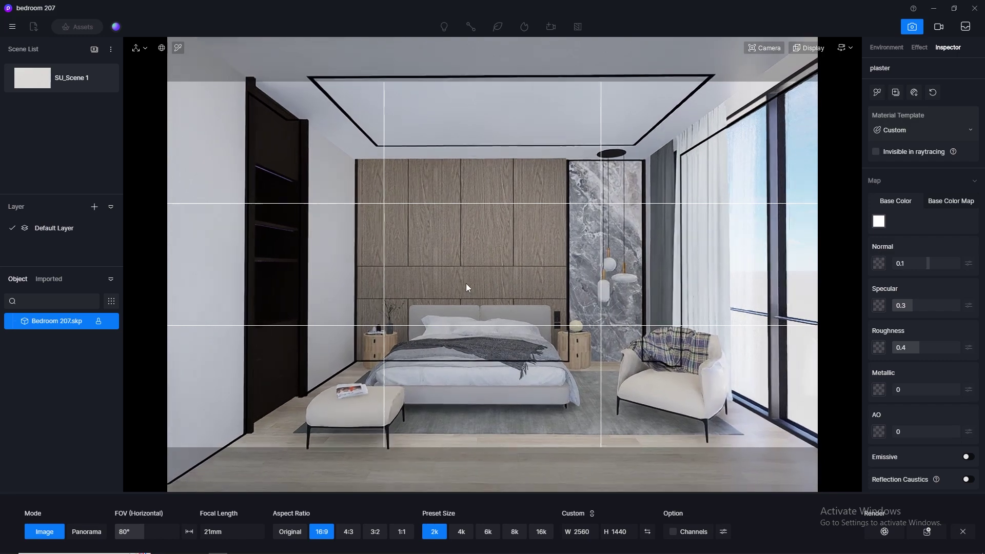
key("s")
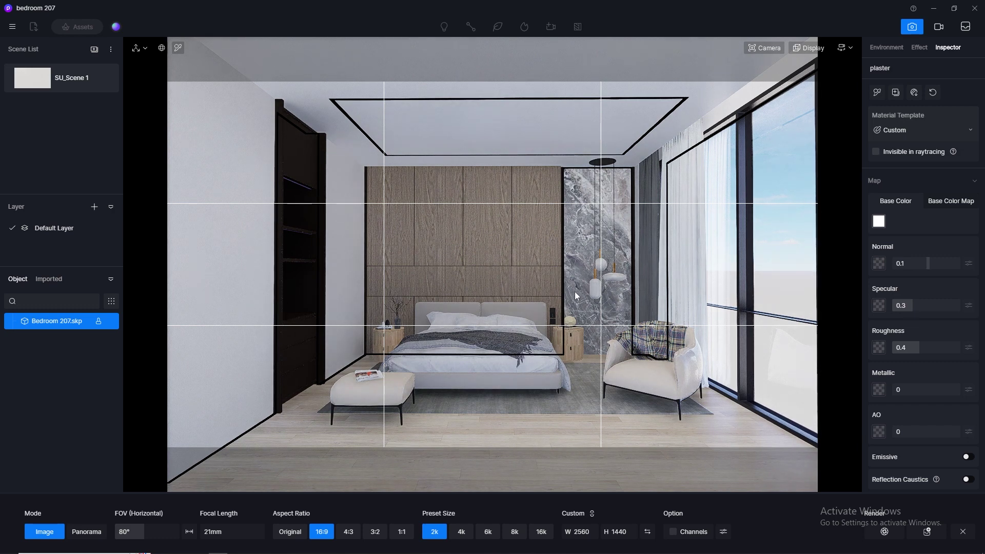
right_click_drag(575, 291, 575, 293)
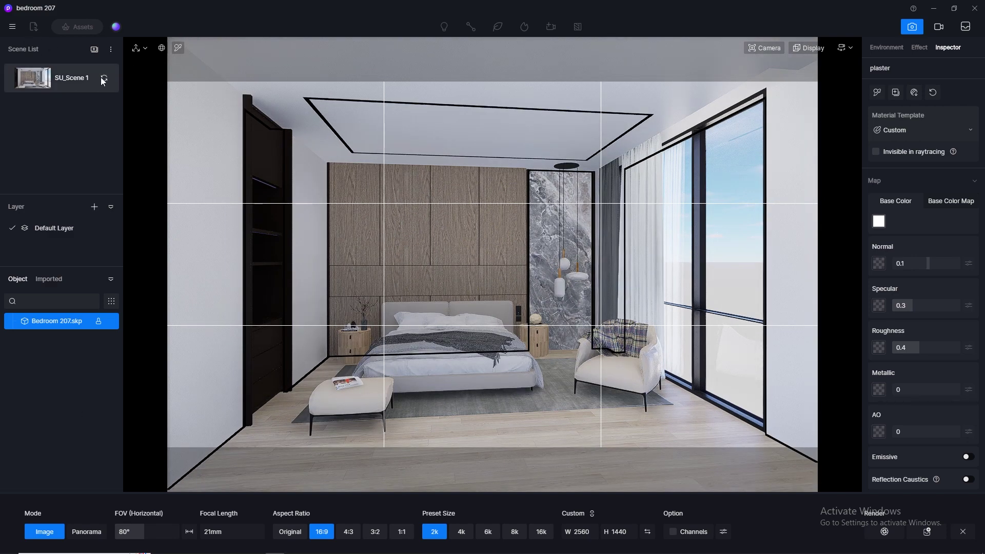
Save the project and leave the image output mode to return to the editing view
left_click(12, 26)
mouse_move(27, 49)
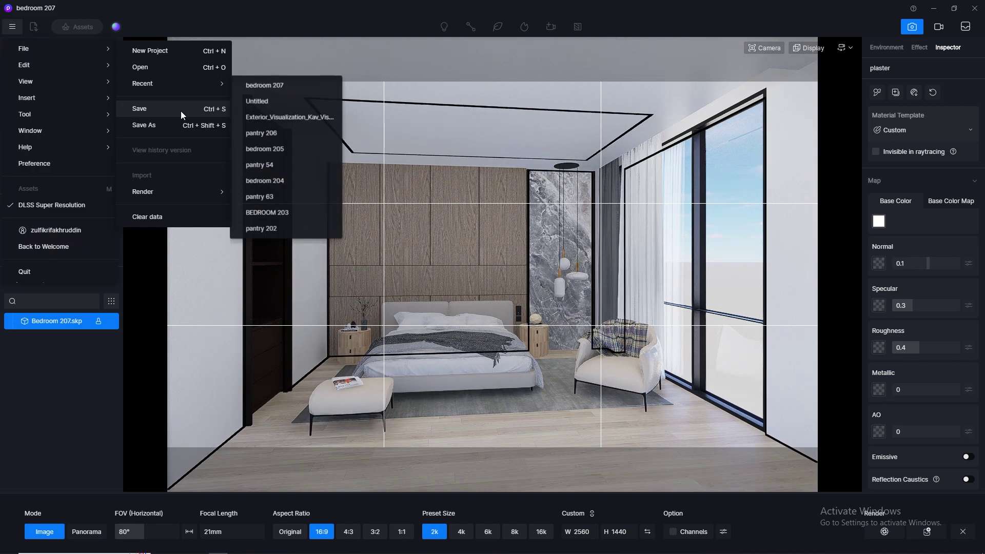
left_click(141, 106)
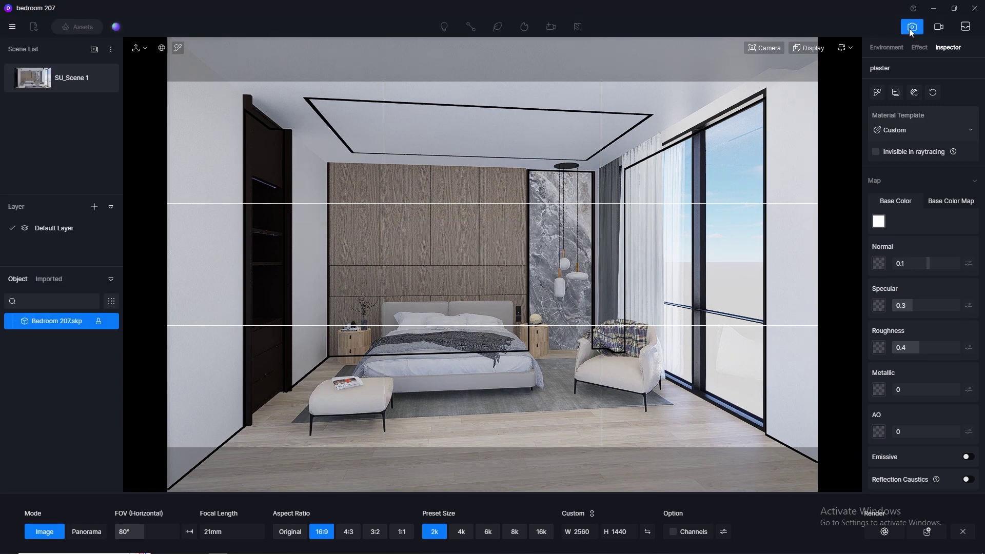
left_click(912, 28)
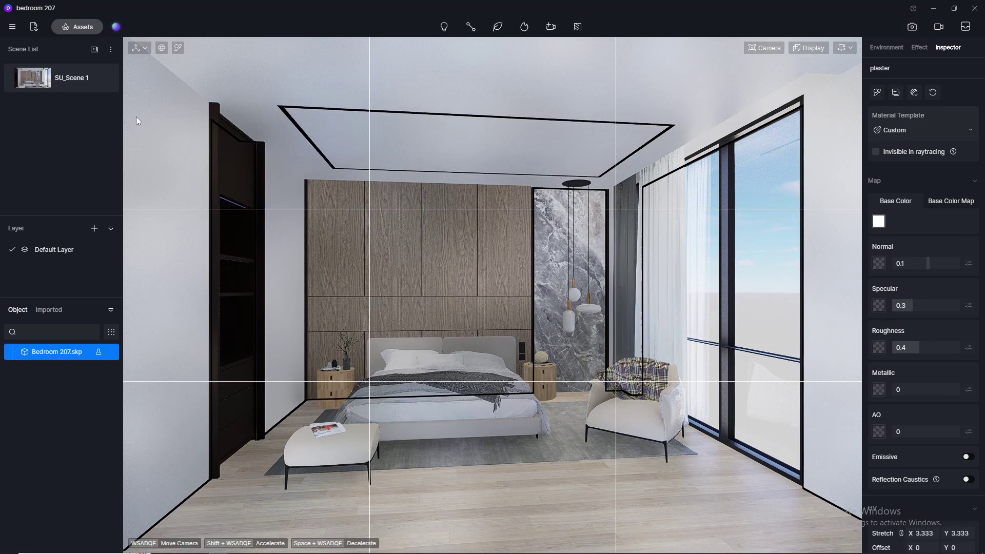
Apply the Normal Glass material from the online glass library to the window panes
left_click(76, 26)
left_click_drag(119, 19, 192, 33)
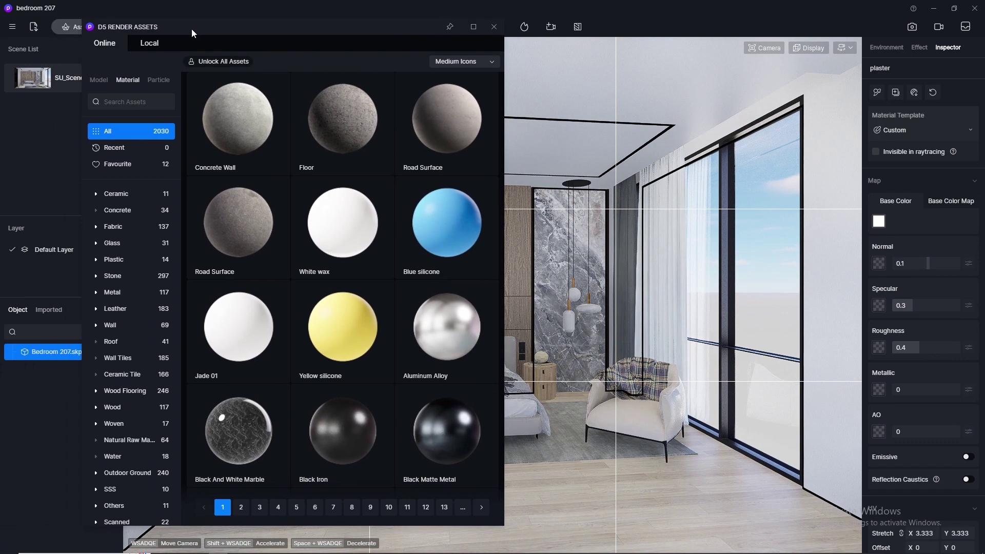
left_click(126, 240)
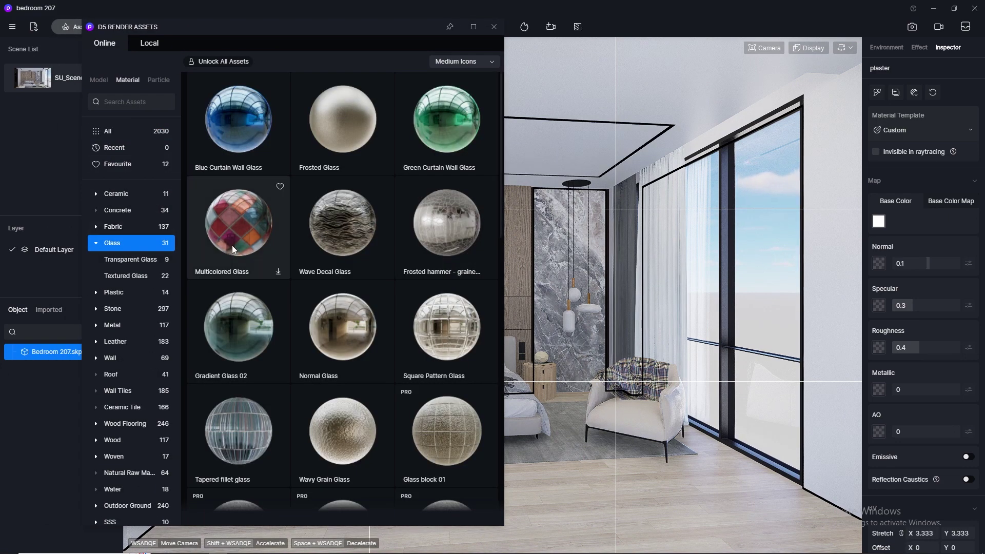
left_click(336, 360)
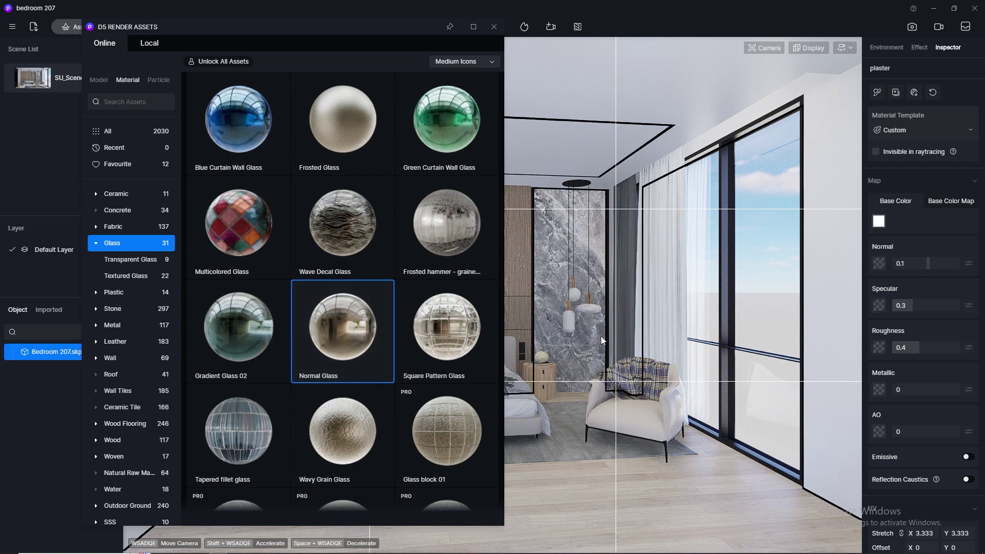
left_click(756, 281)
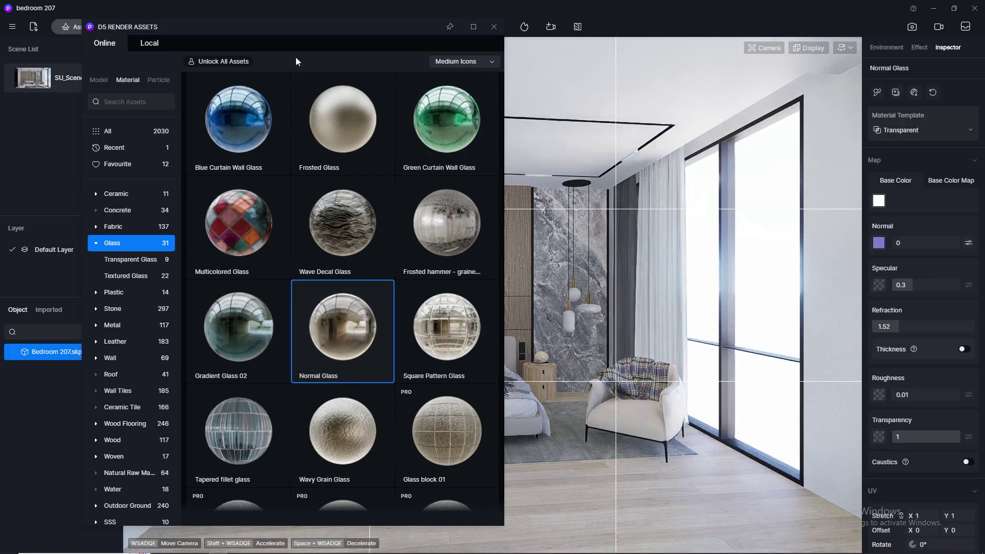
Apply the White Gauze Curtain3 material from the favourites to the sheer curtain beside the window
left_click_drag(234, 25, 344, 50)
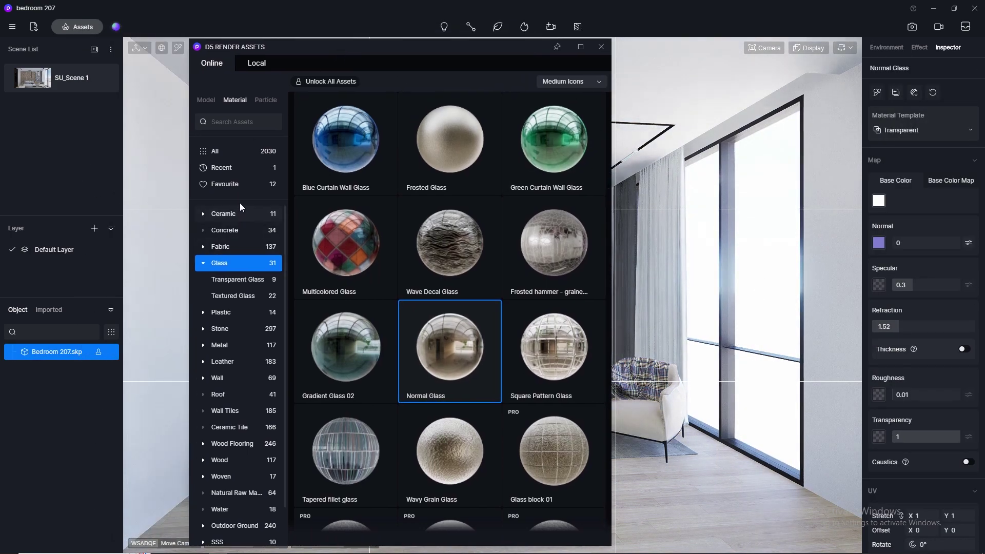
left_click(221, 167)
left_click(234, 188)
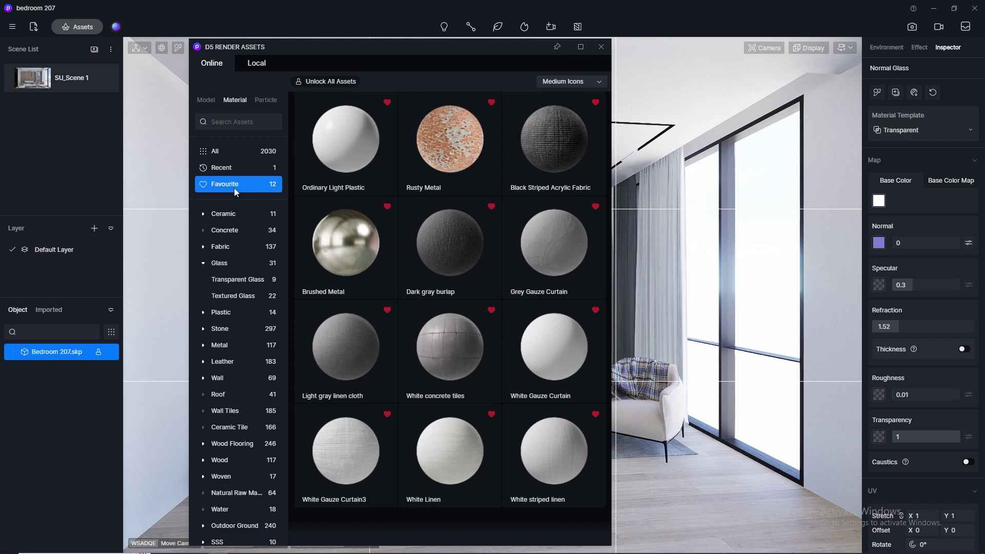
left_click_drag(384, 42, 341, 33)
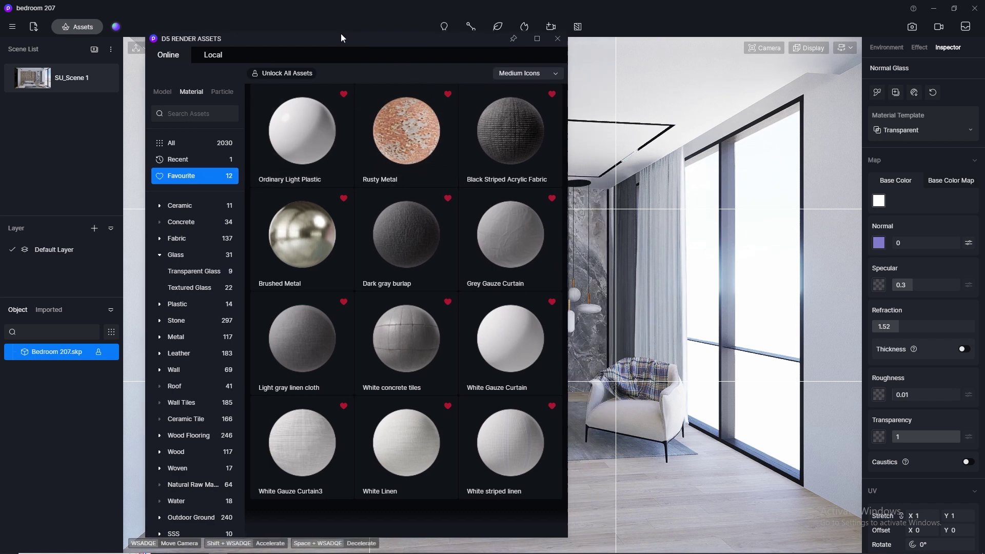
scroll(468, 267, "down", 1)
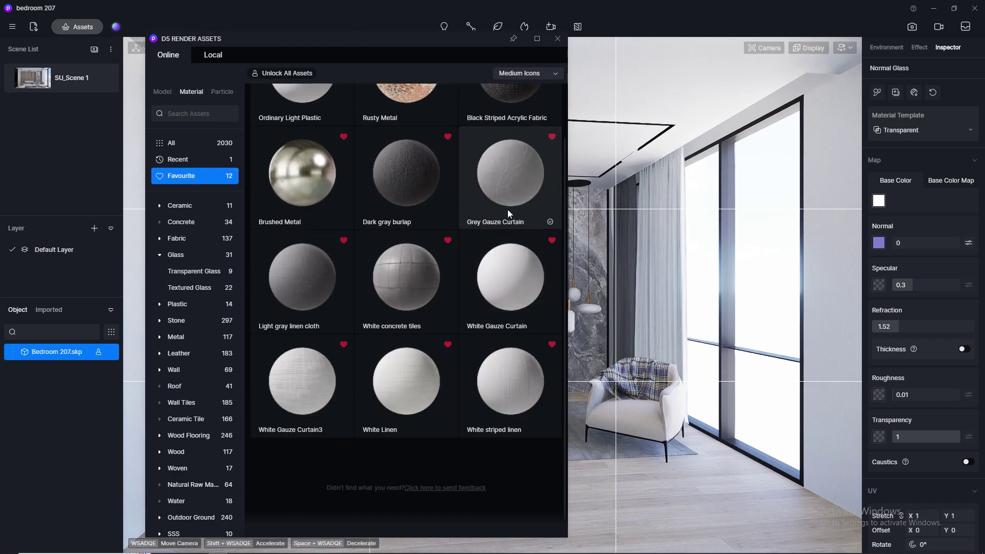
left_click(294, 384)
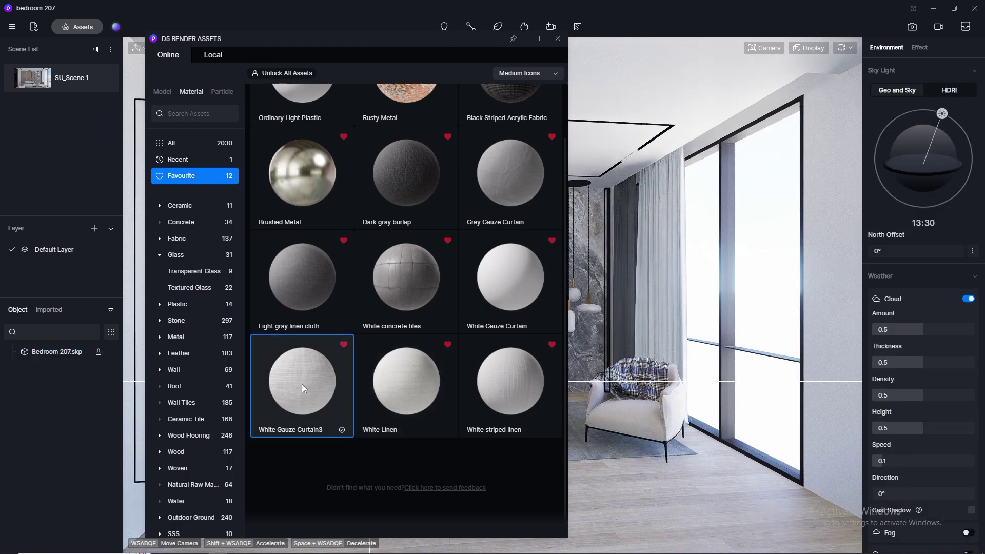
left_click(673, 294)
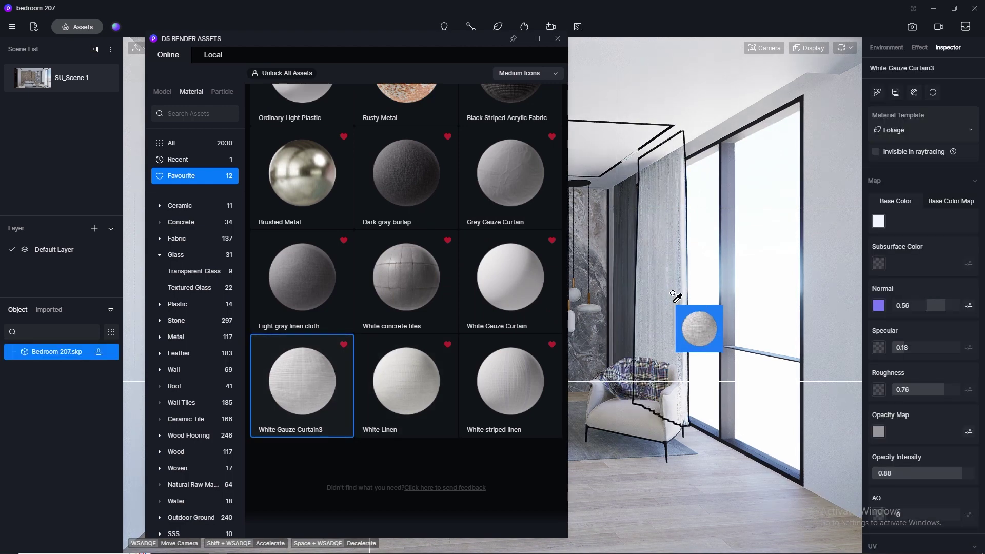
Apply the Grey Gauze Curtain material to the dark curtain and close the asset library
left_click(546, 197)
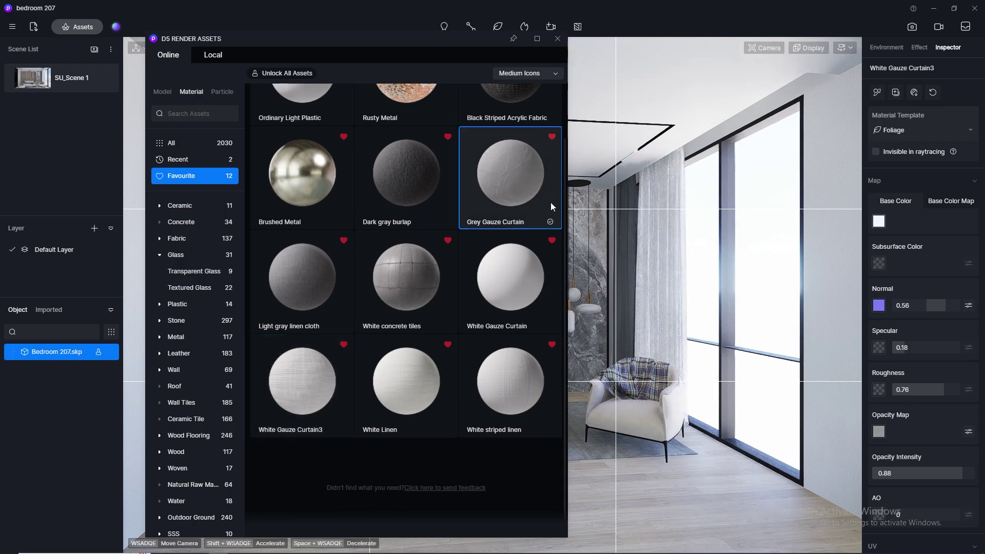
left_click(622, 246)
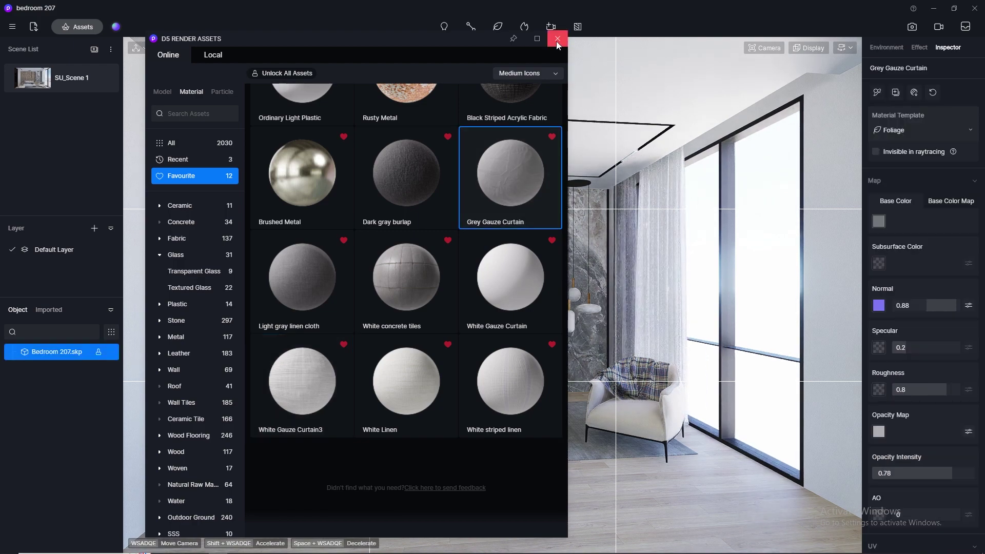
left_click(557, 38)
Pick the dark shelving cabinet's material and set its specular to 0.5 and roughness to 0.3
left_click(176, 50)
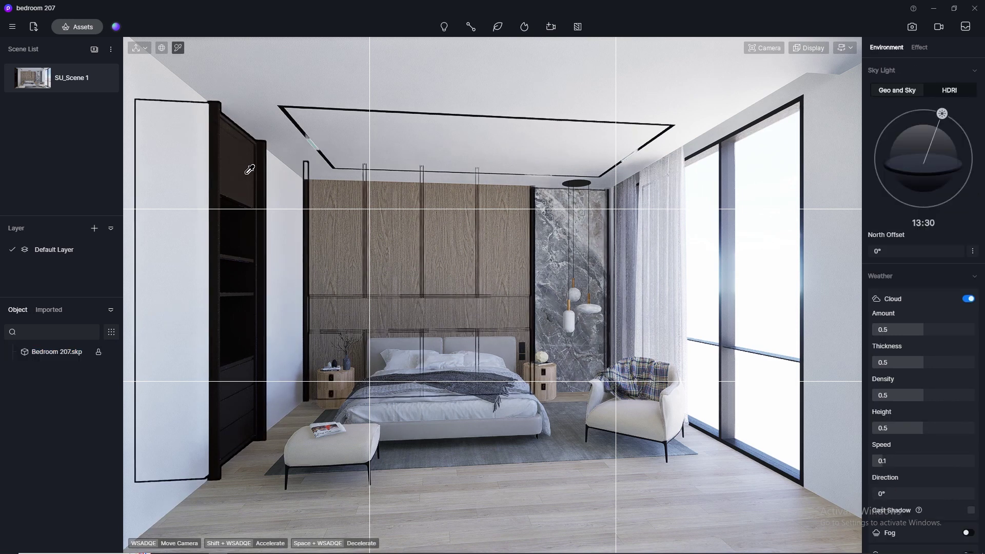
left_click(248, 169)
left_click(914, 261)
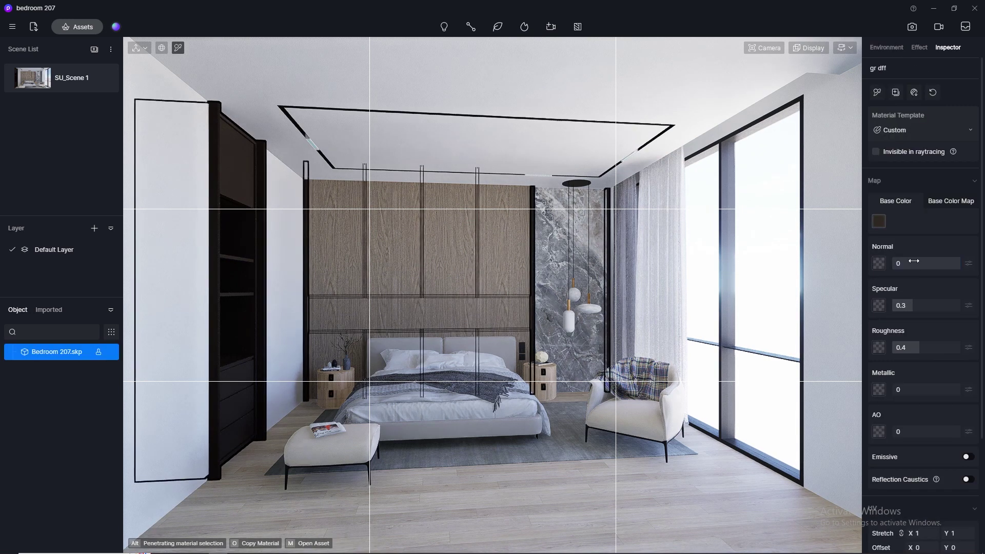
left_click(914, 306)
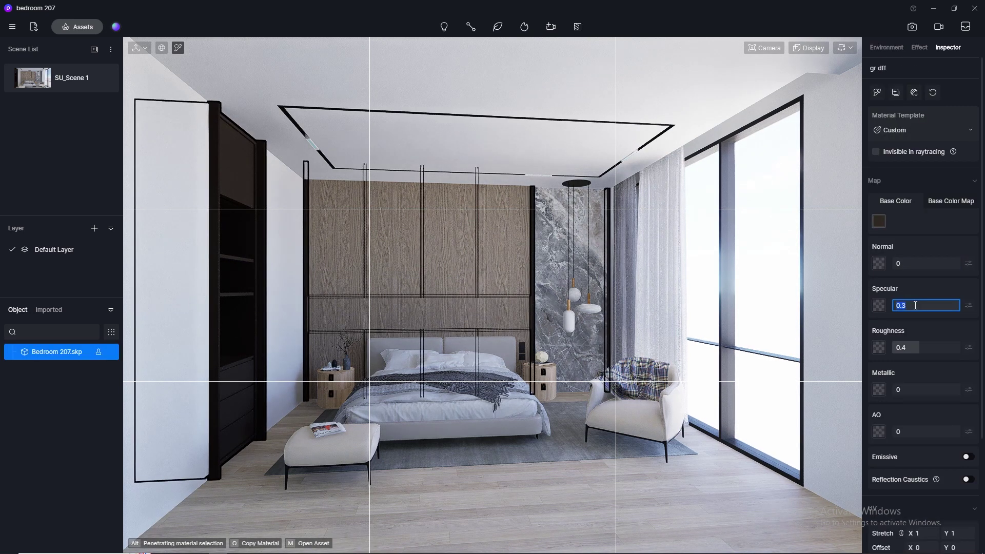
type("0.5")
key("Return")
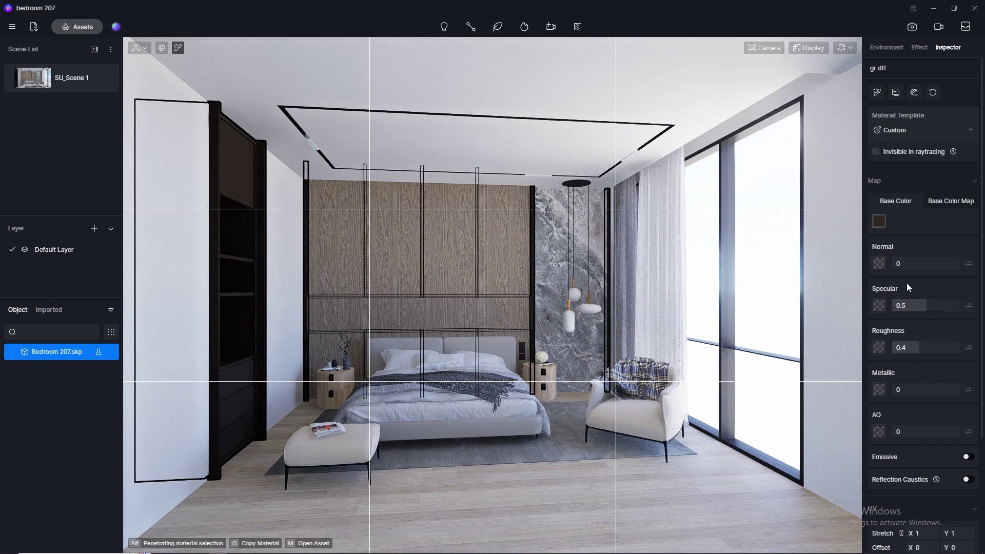
key("Return")
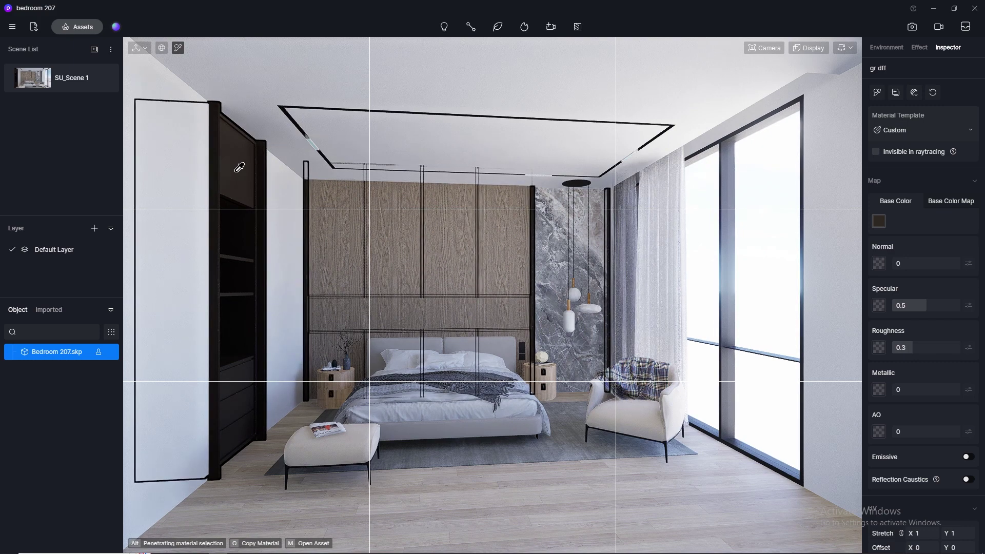
Set the marble wall panel's material to normal 0, specular 0.5 and roughness 0.1
left_click(554, 246)
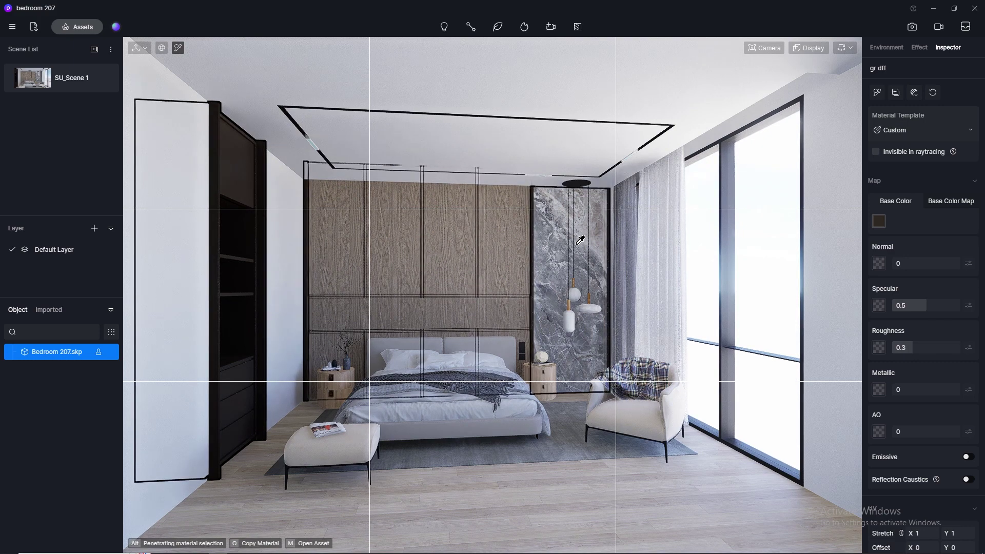
left_click(916, 259)
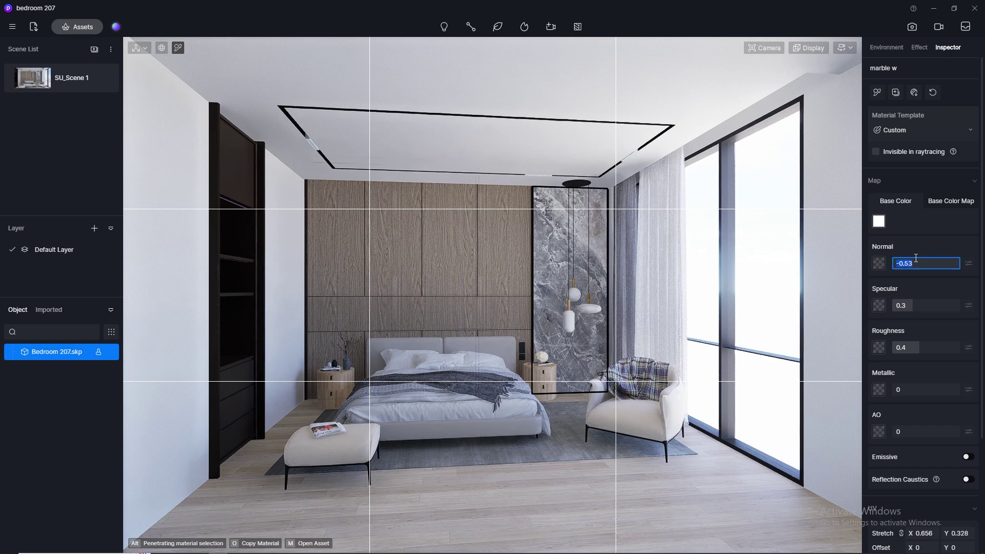
type("0")
key("Return")
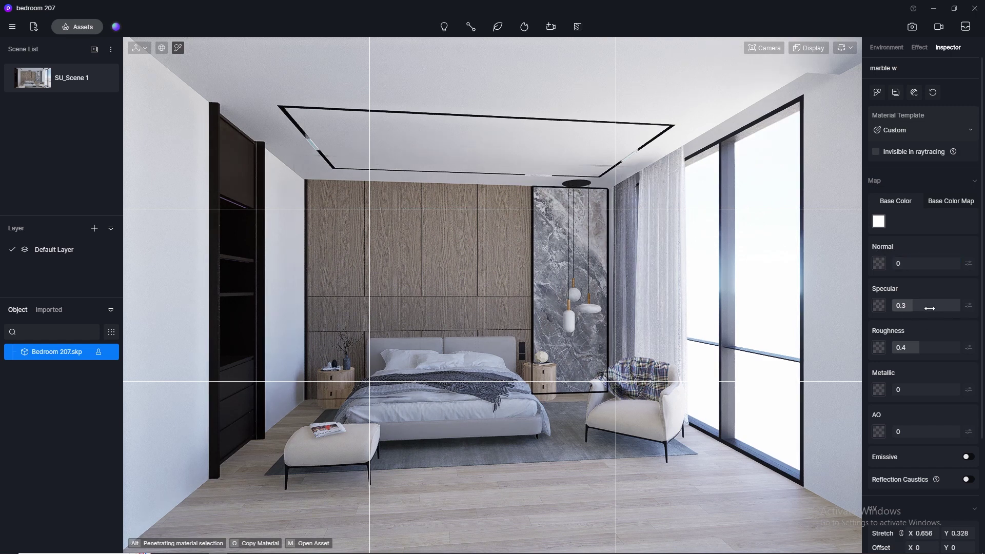
key("Return")
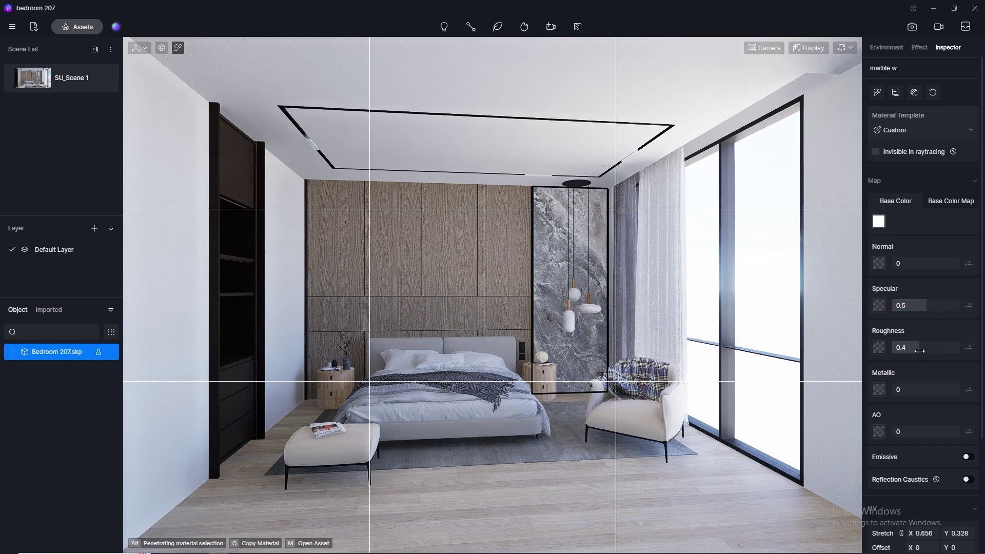
left_click(921, 348)
type("0.1")
key("Return")
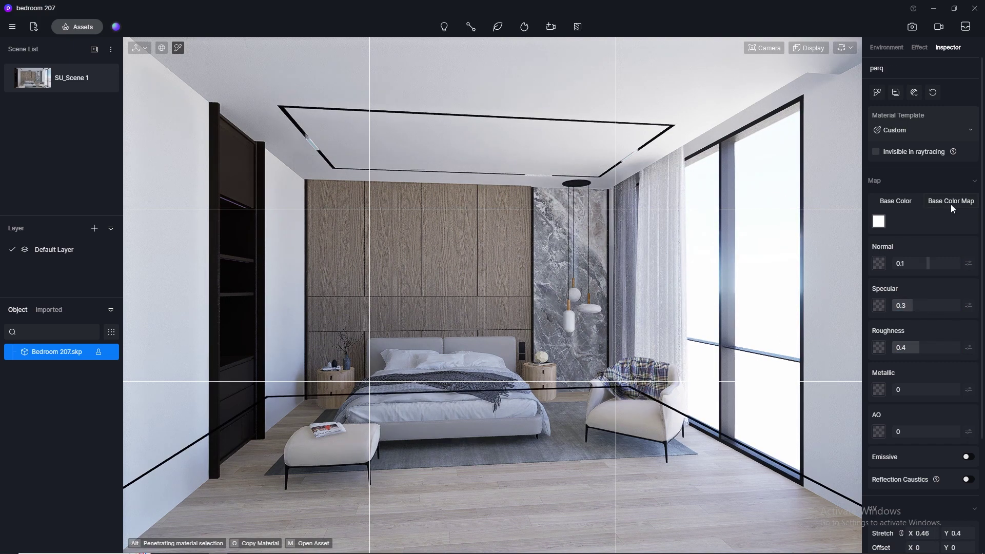
Reuse the parquet floor's base color map as its normal map, with specular 0.5 and roughness 0.3
left_click(951, 205)
right_click(877, 224)
left_click(897, 296)
left_click(880, 261)
left_click(898, 346)
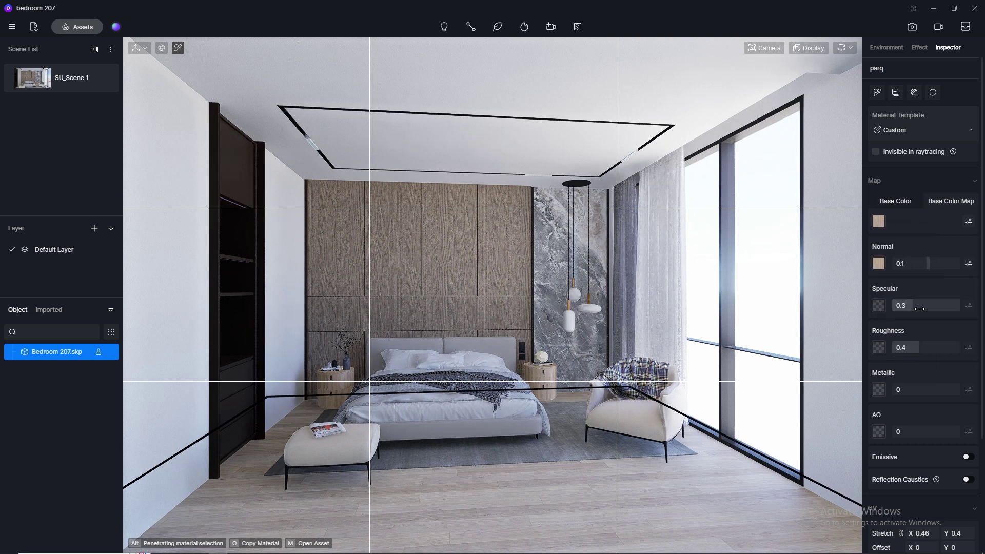
key("Return")
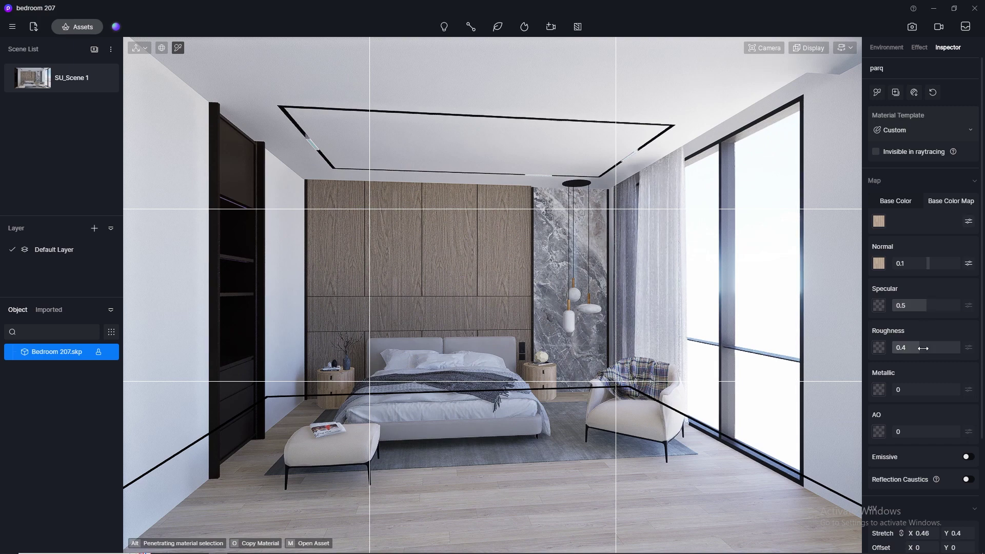
type("0.3")
key("Return")
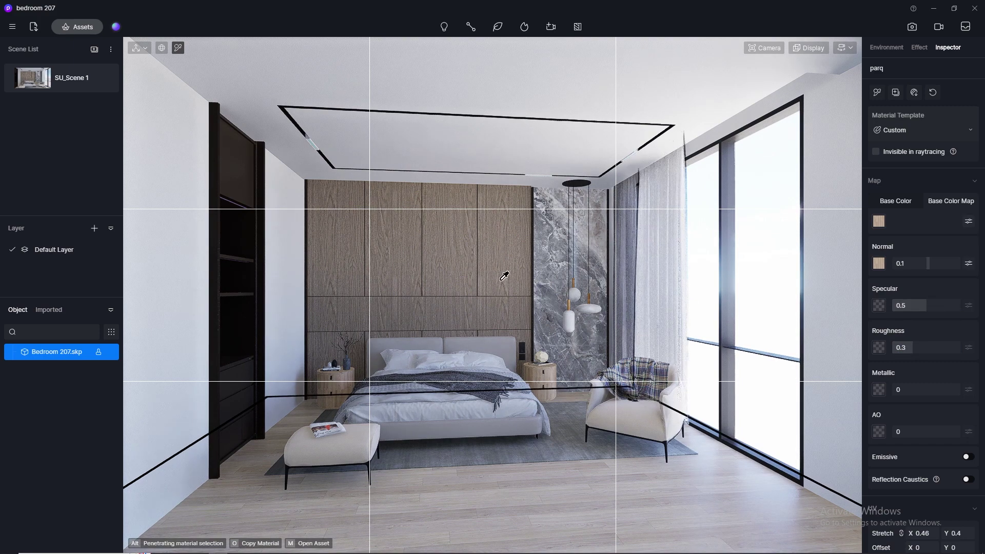
Copy the wood veneer wall's base color map into its normal map, and set specular to 0.5 and roughness to 0.3
left_click(492, 267)
right_click(878, 223)
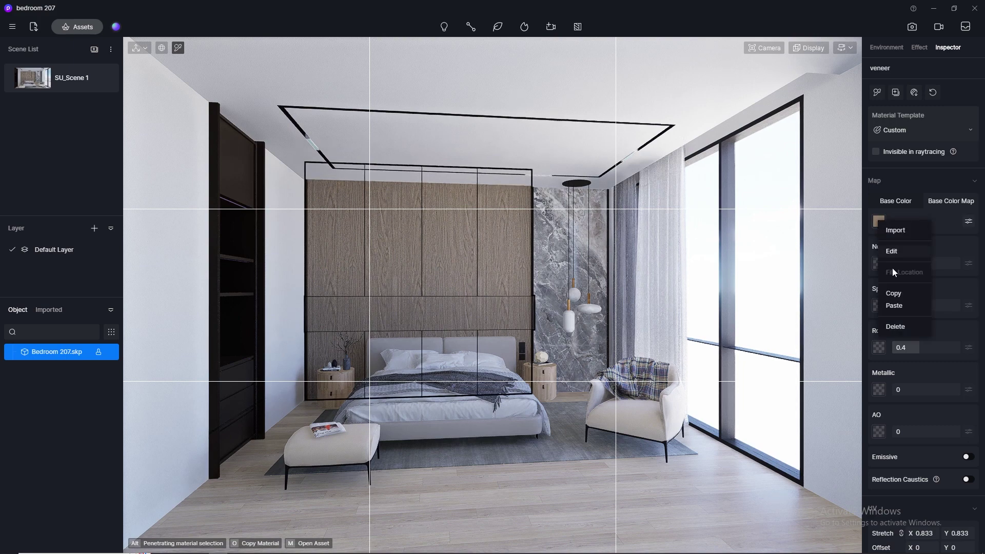
left_click(893, 293)
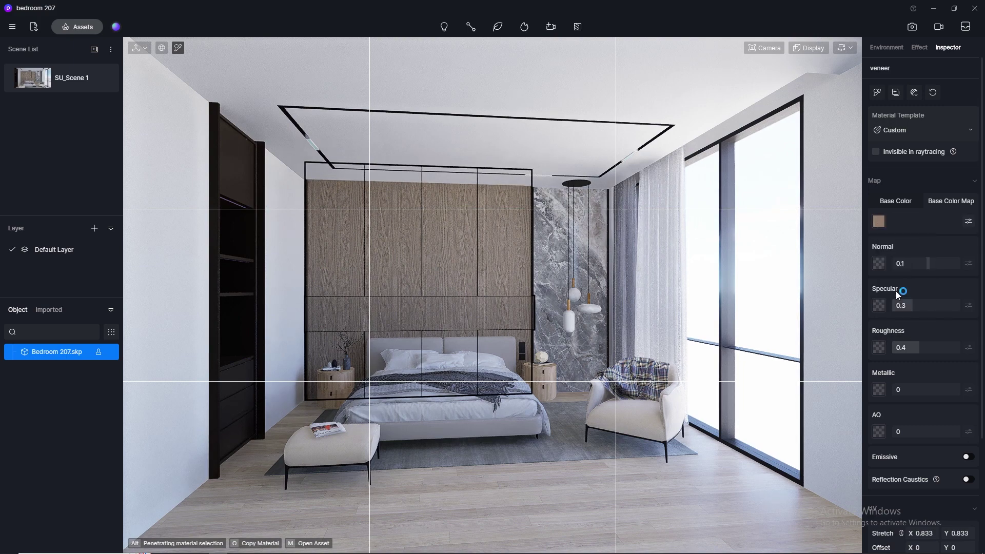
right_click(878, 264)
left_click(905, 348)
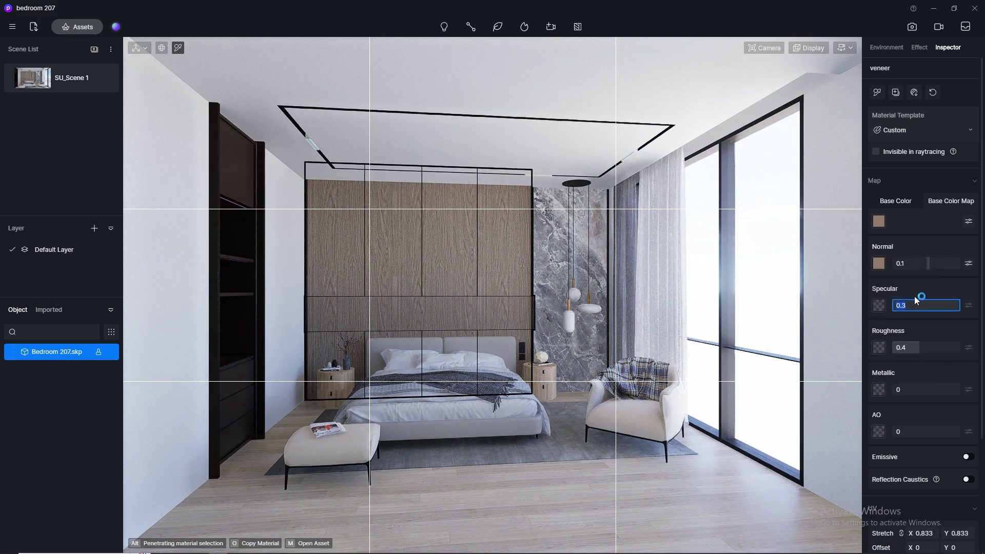
left_click(918, 345)
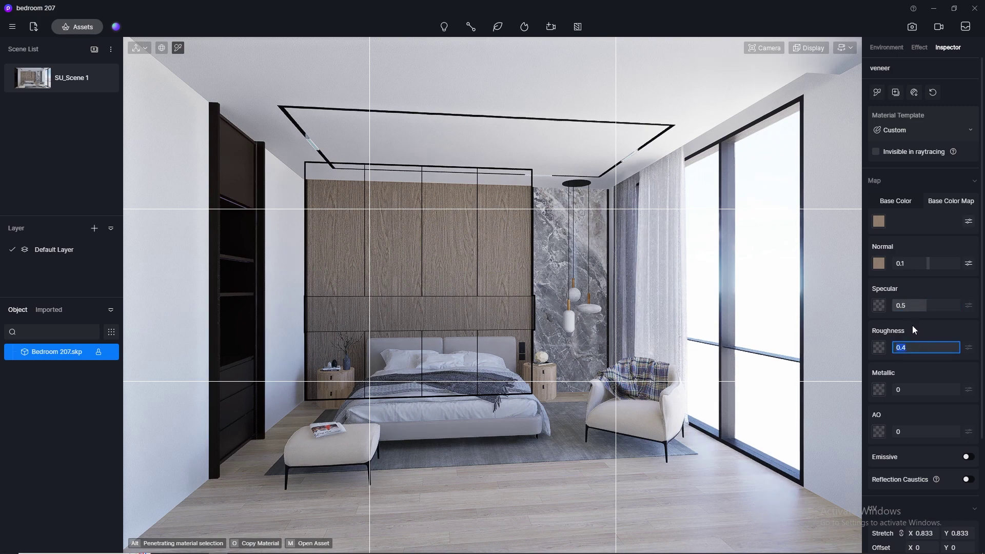
type("0.3")
key("Return")
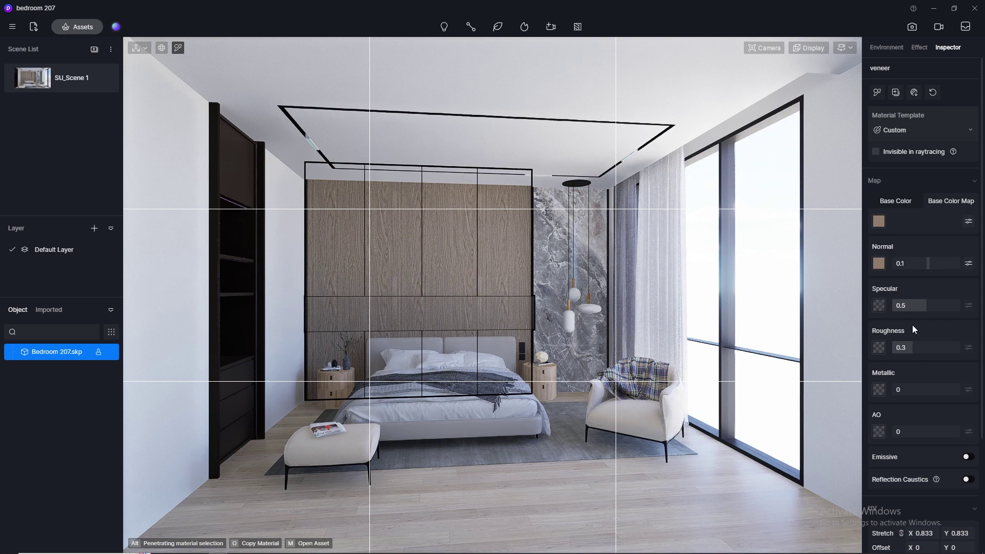
Pick the material of the grey rug under the bed and change its material template to Cloth
left_click(567, 434)
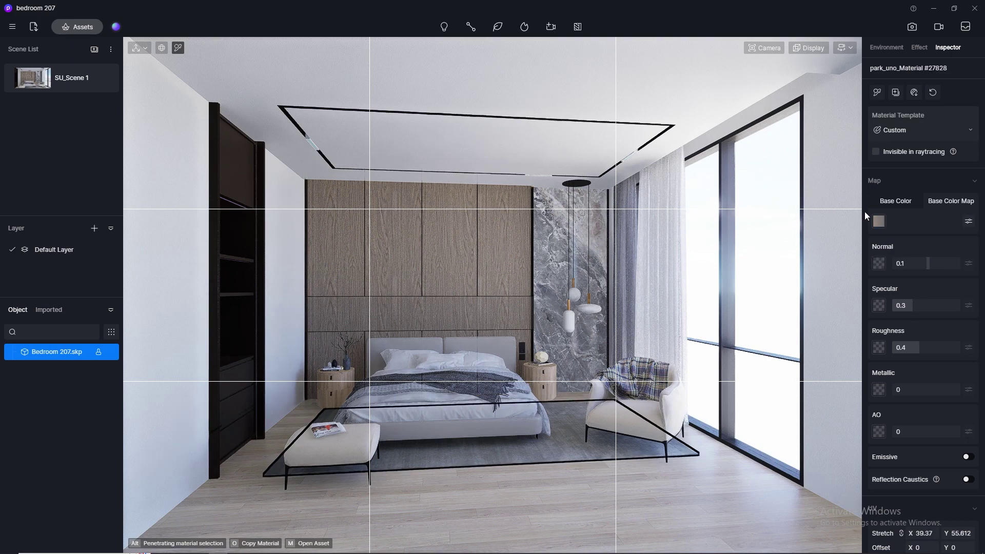
left_click(902, 133)
left_click(909, 319)
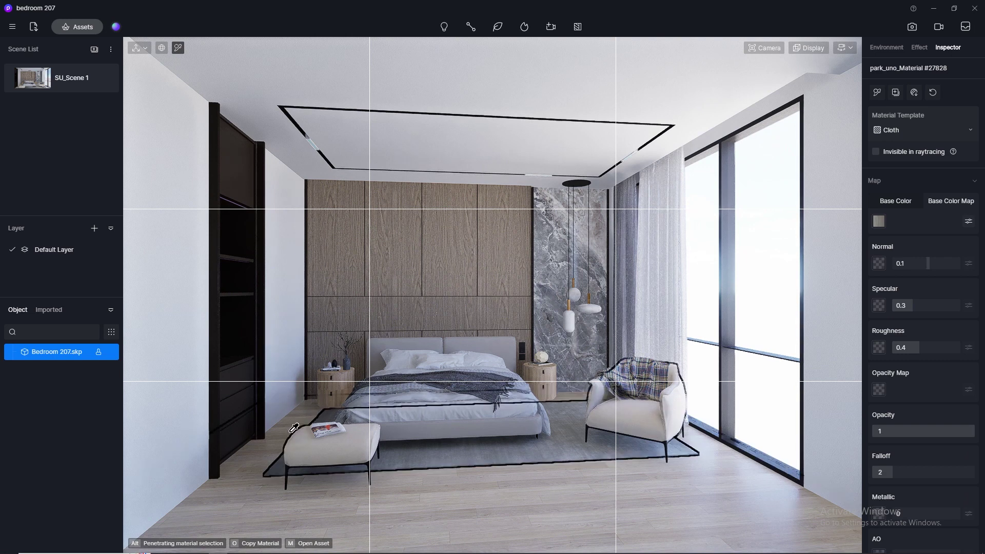
Pick the white plaster wall's material and copy its base color map into its normal map
left_click(165, 301)
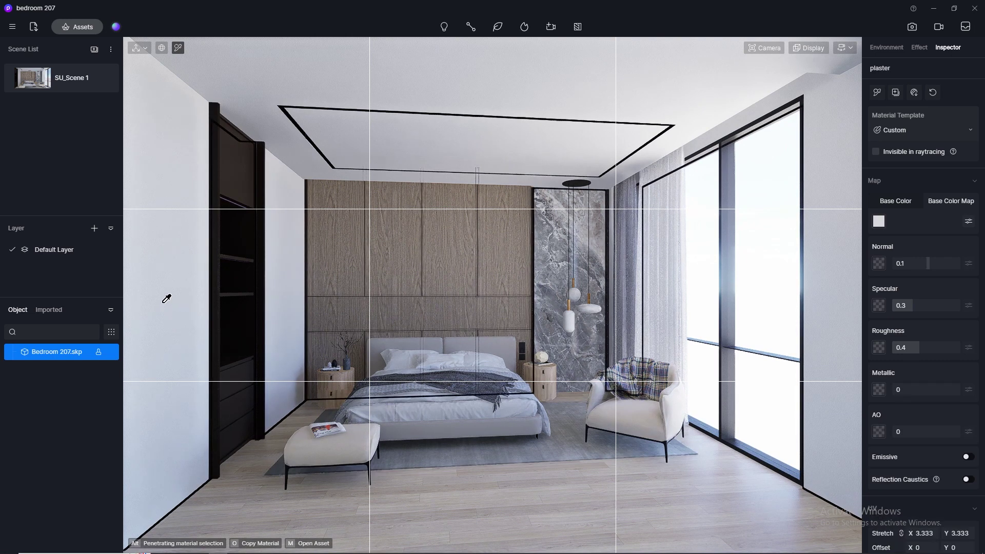
left_click(877, 221)
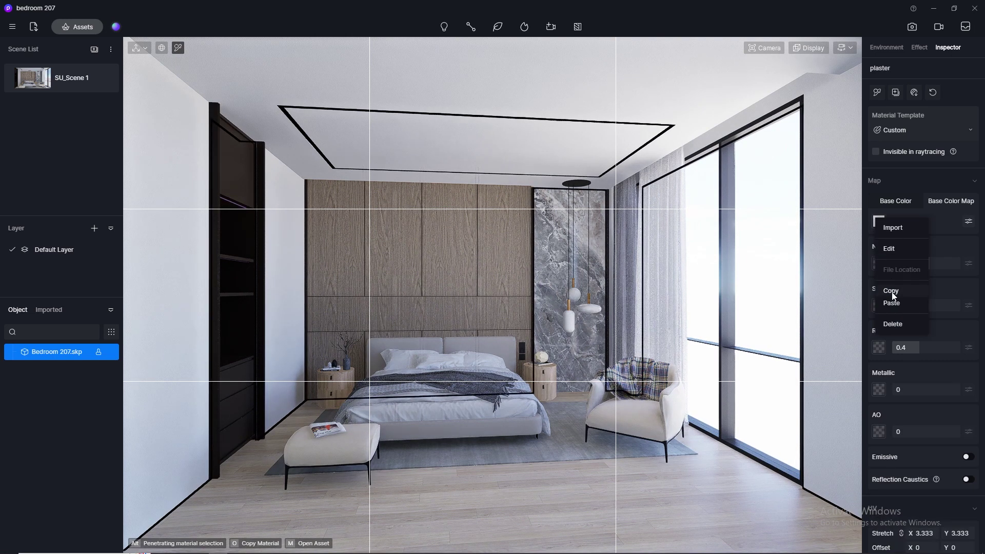
left_click(893, 291)
left_click(879, 263)
left_click(913, 343)
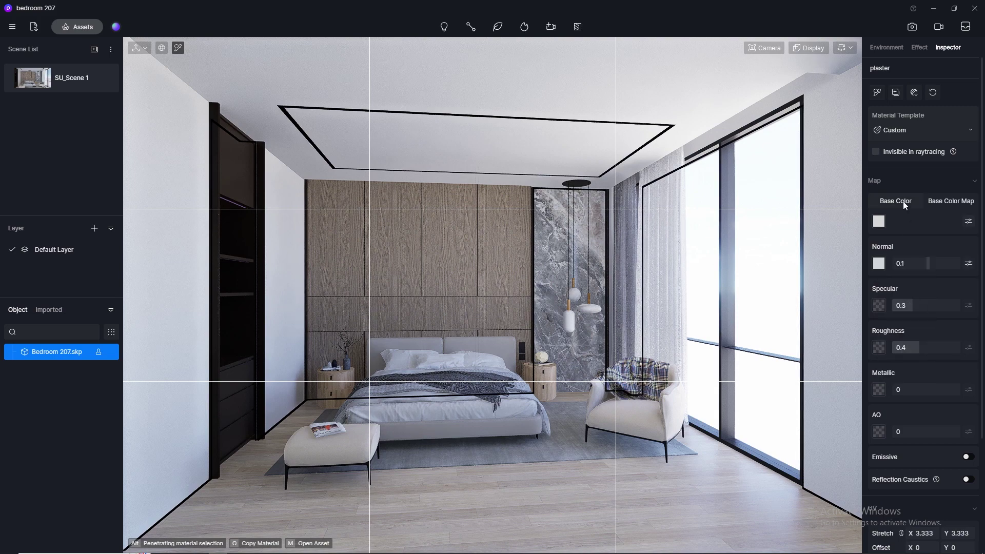
left_click(943, 201)
Set the plaster material's specular to 0.45 and roughness to 0.6
type("0.45")
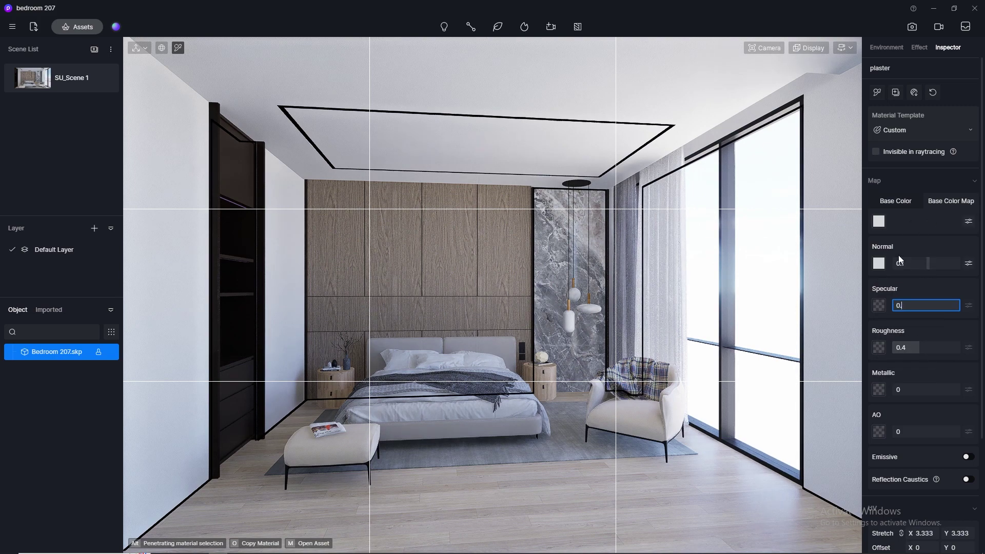
key("Return")
left_click(925, 348)
type("0.6")
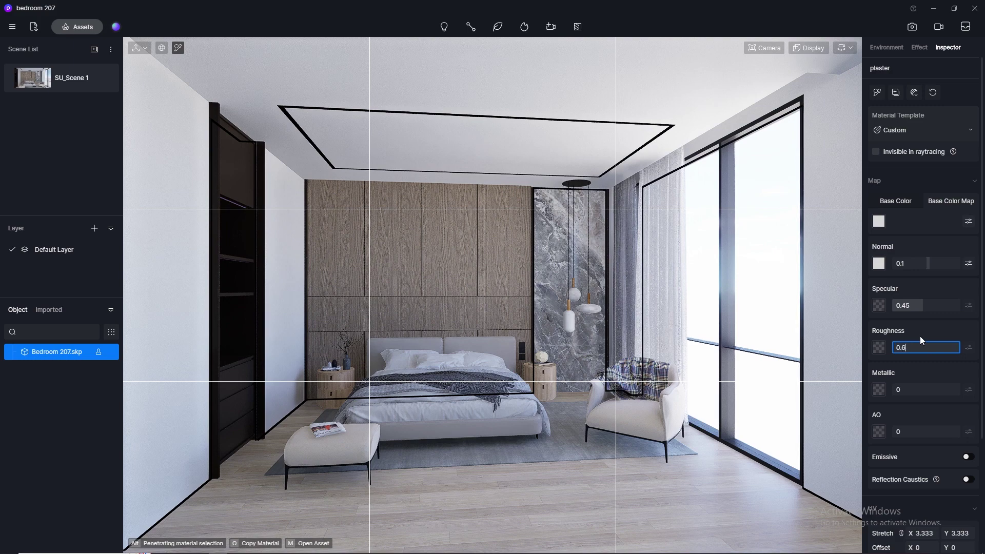
key("Return")
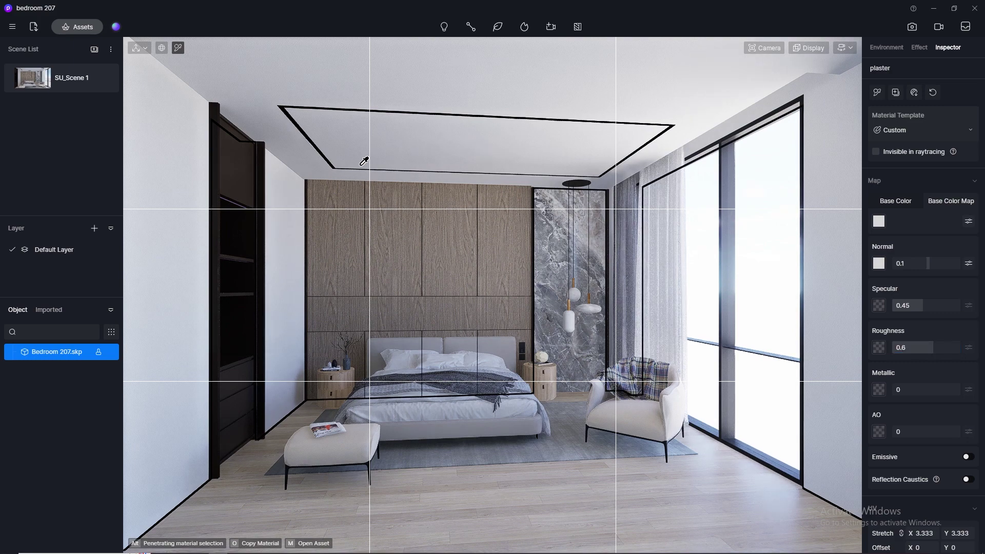
Pick the black window frame's material and set its specular to 0.5
left_click(729, 153)
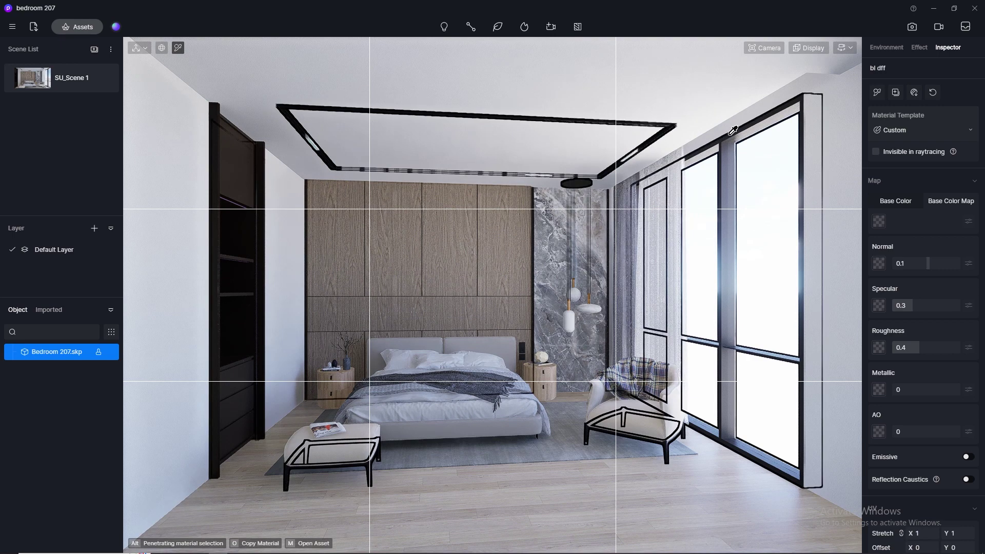
left_click(919, 306)
type("0.")
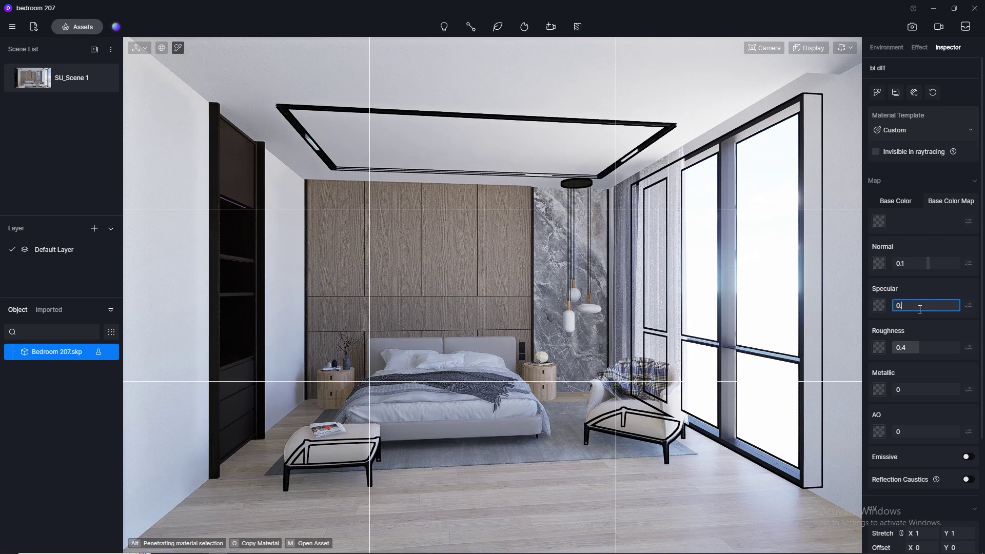
type("5")
key("Return")
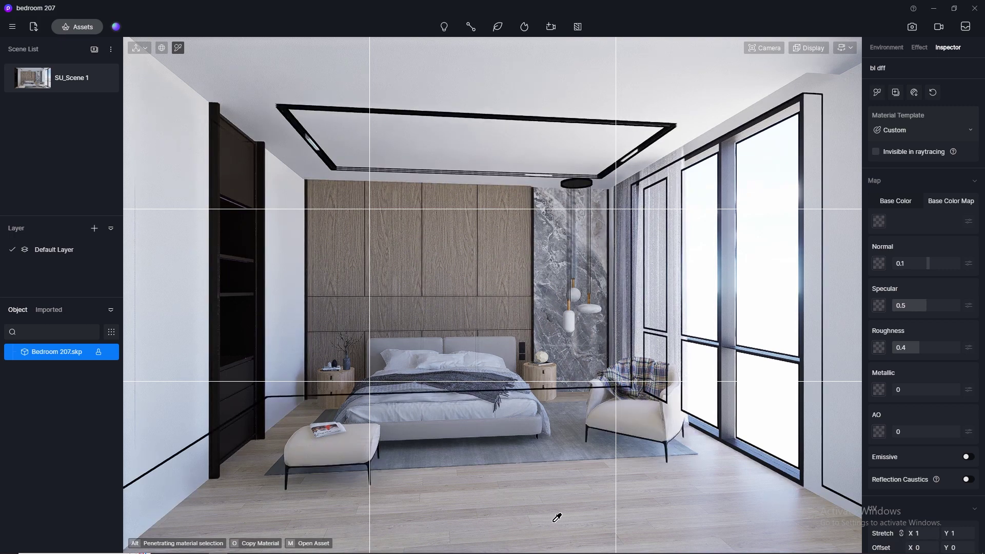
Pick the vray_VRayMtl_21 material and set its specular to 0.5 and roughness to 0.2
left_click(361, 496)
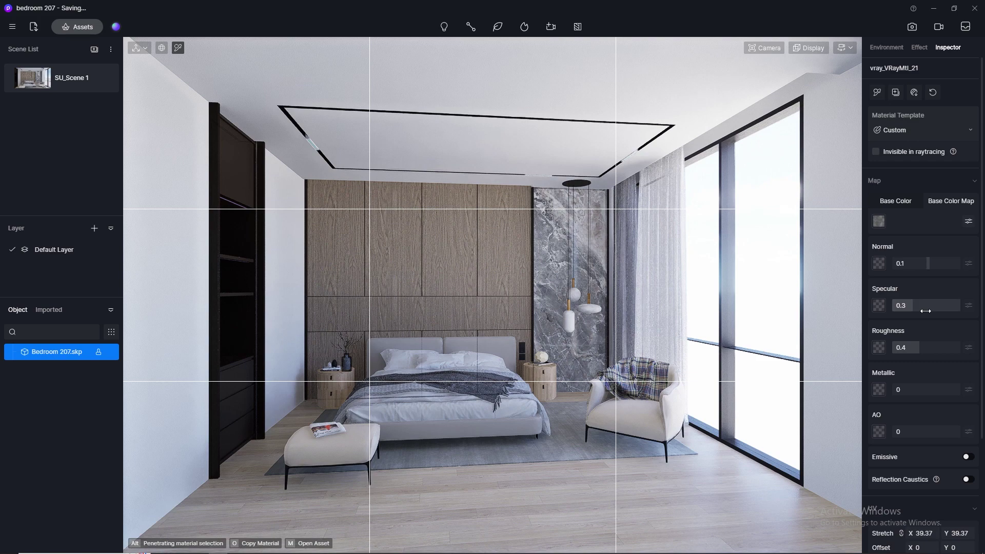
type("0.5")
key("Return")
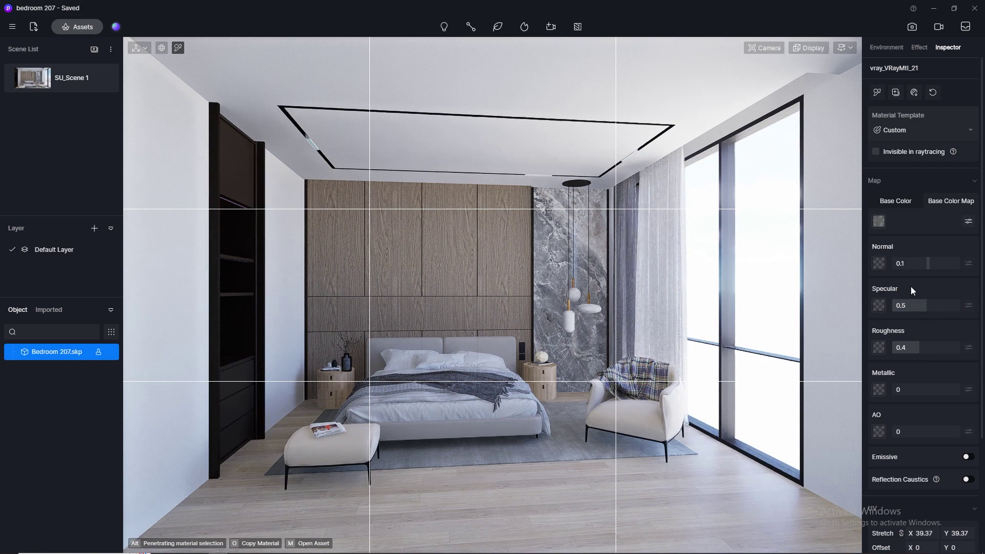
left_click(918, 347)
type("0.2")
key("Return")
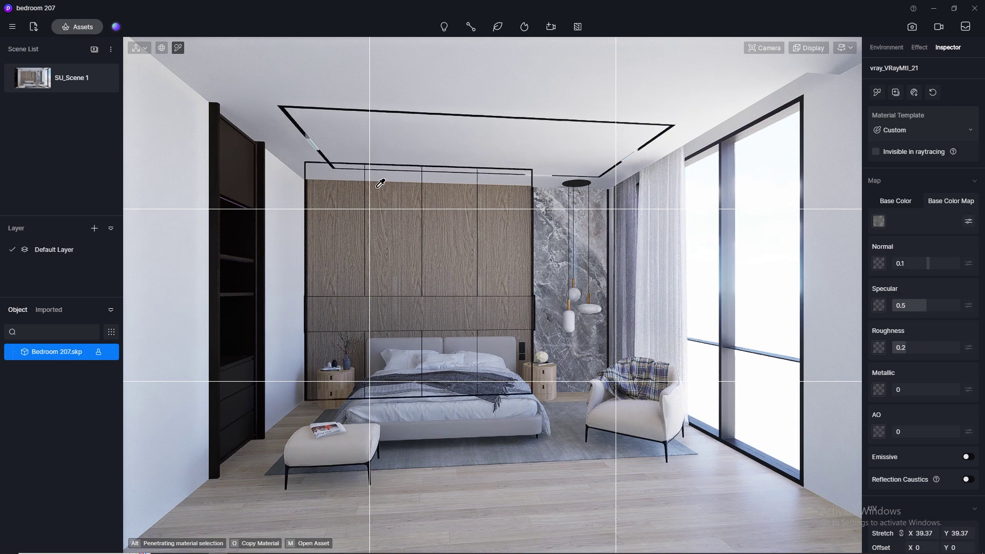
Switch the viewport navigation to Orbit and set the camera's clipping distance to 0 for close-up viewing
scroll(586, 288, "up", 1)
scroll(587, 288, "up", 1)
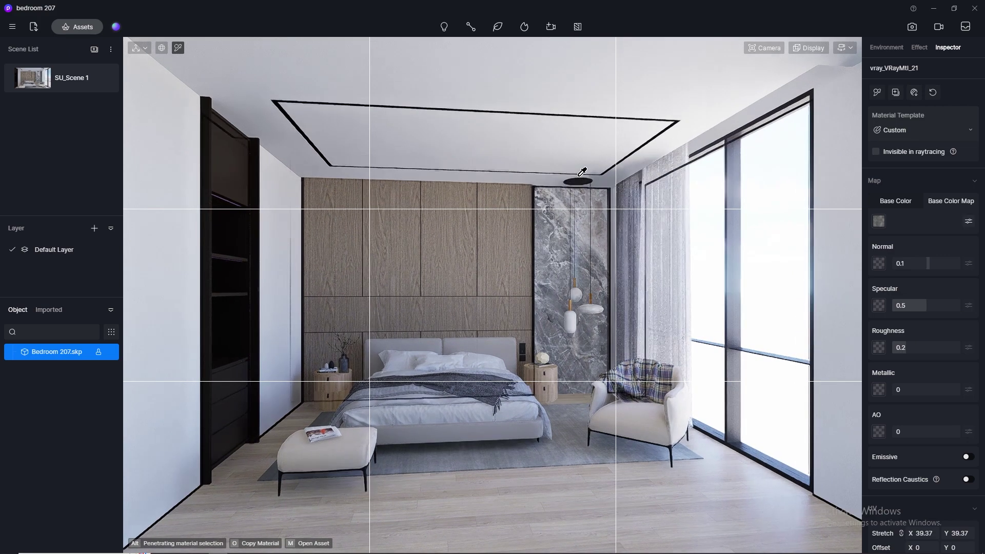
left_click(844, 48)
left_click(797, 78)
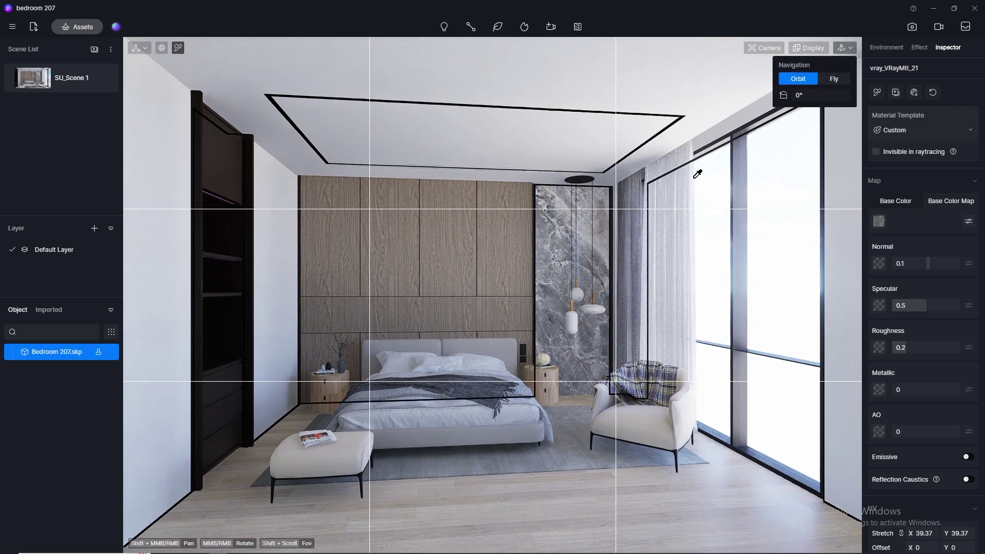
scroll(582, 347, "up", 2)
left_click(767, 47)
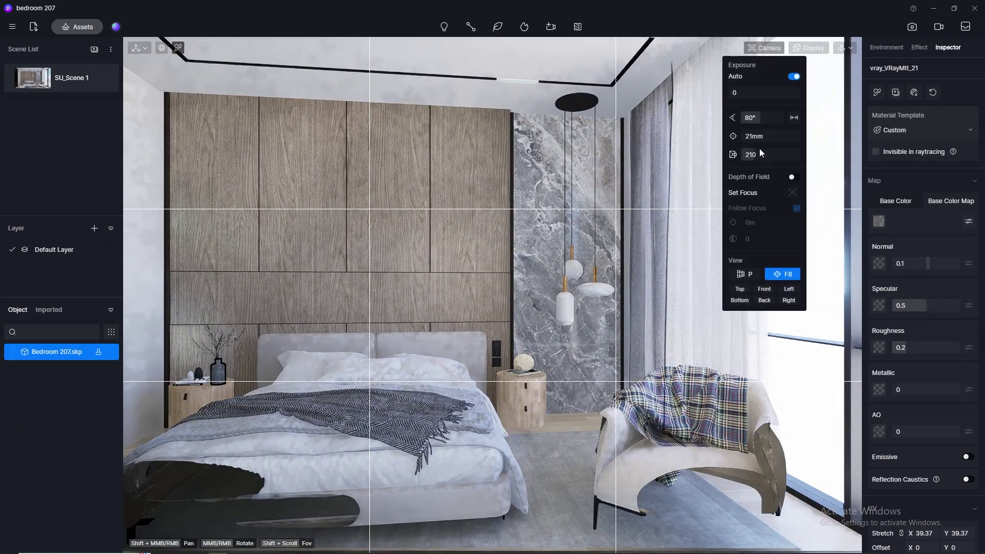
scroll(580, 328, "up", 2)
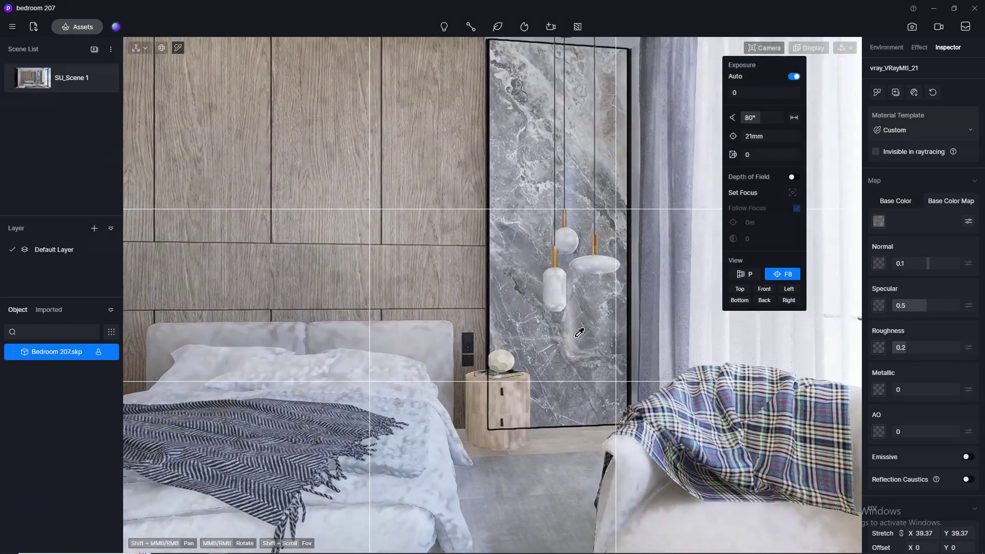
Apply Mirror Brass from the online Metal material library to the pendant lamps' metal fittings
middle_click_drag(576, 323, 562, 304)
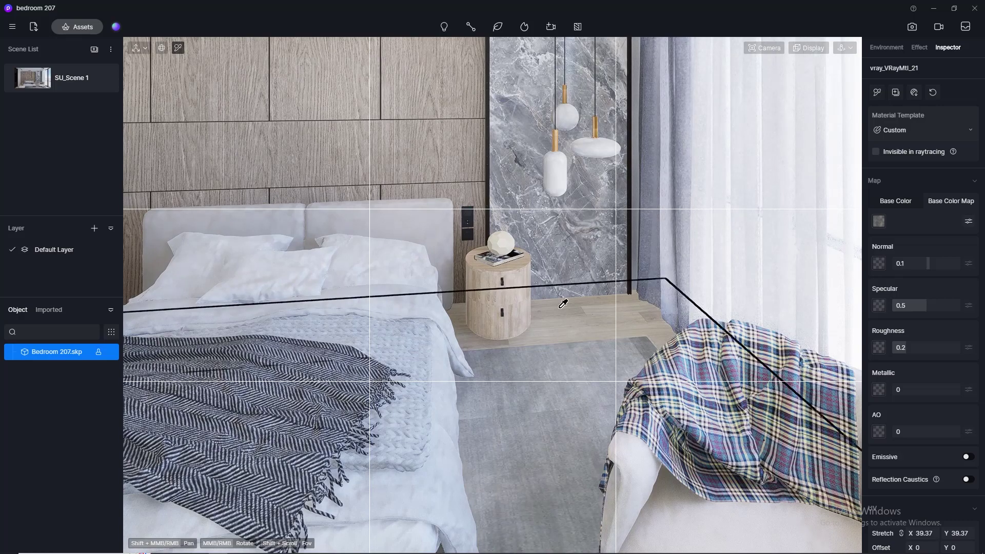
key("2")
scroll(568, 333, "up", 4)
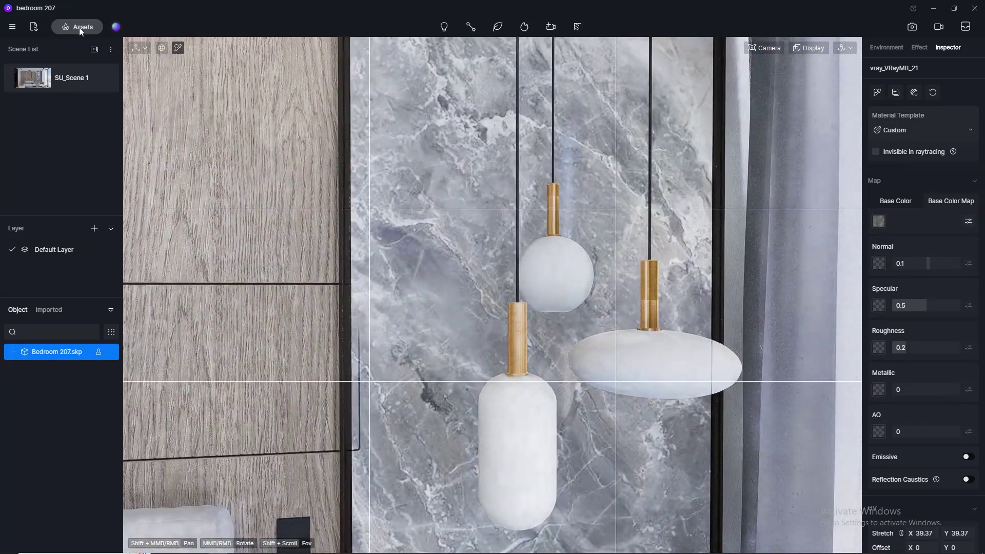
left_click(79, 27)
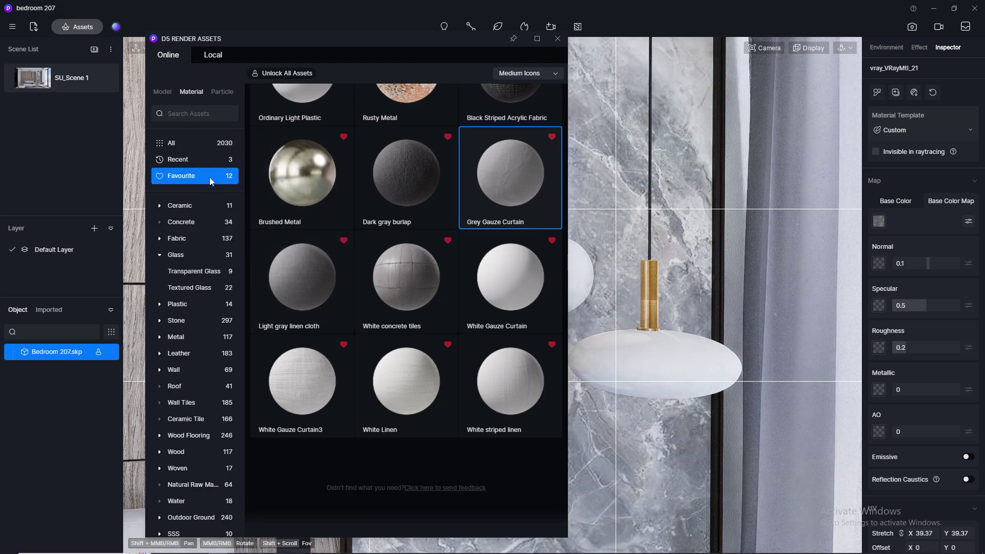
left_click(191, 337)
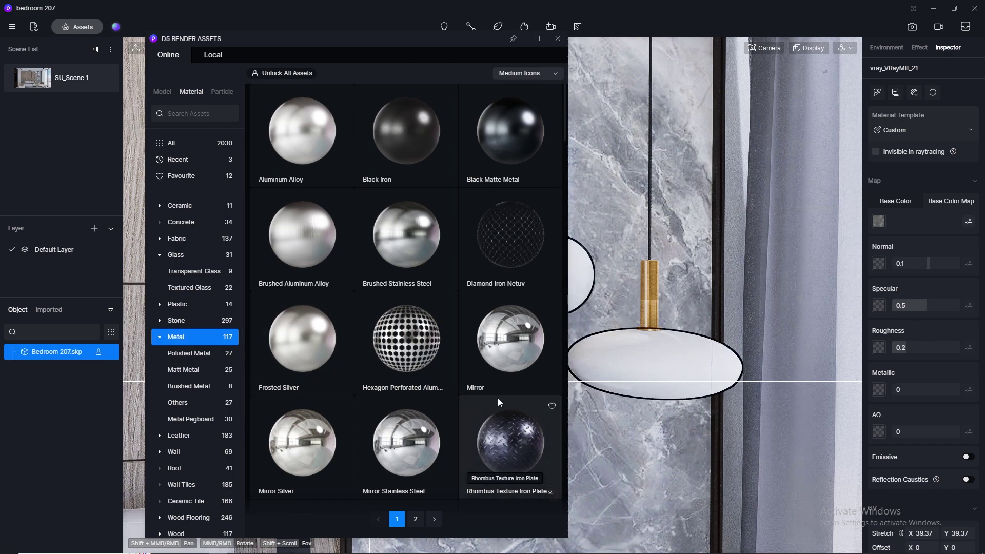
scroll(313, 249, "down", 6)
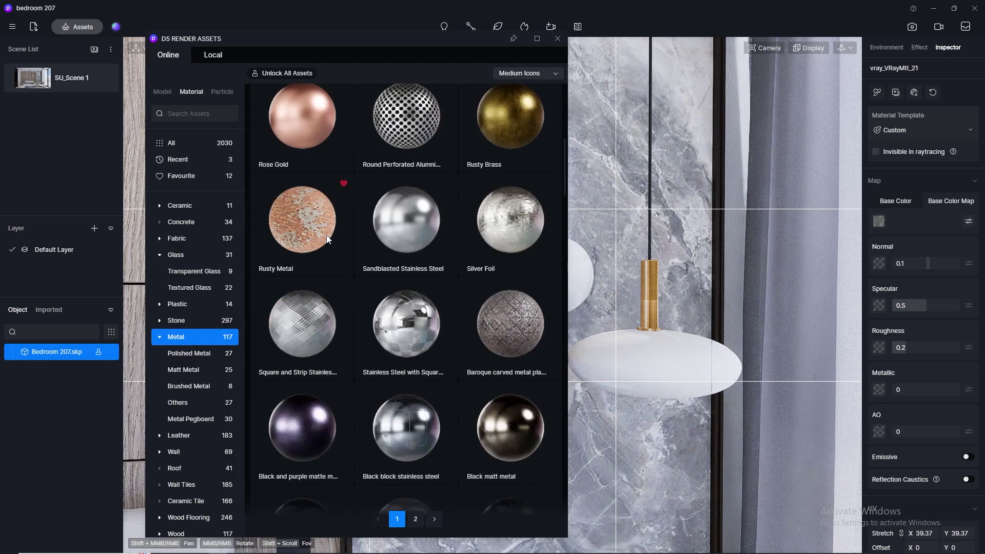
scroll(327, 239, "down", 8)
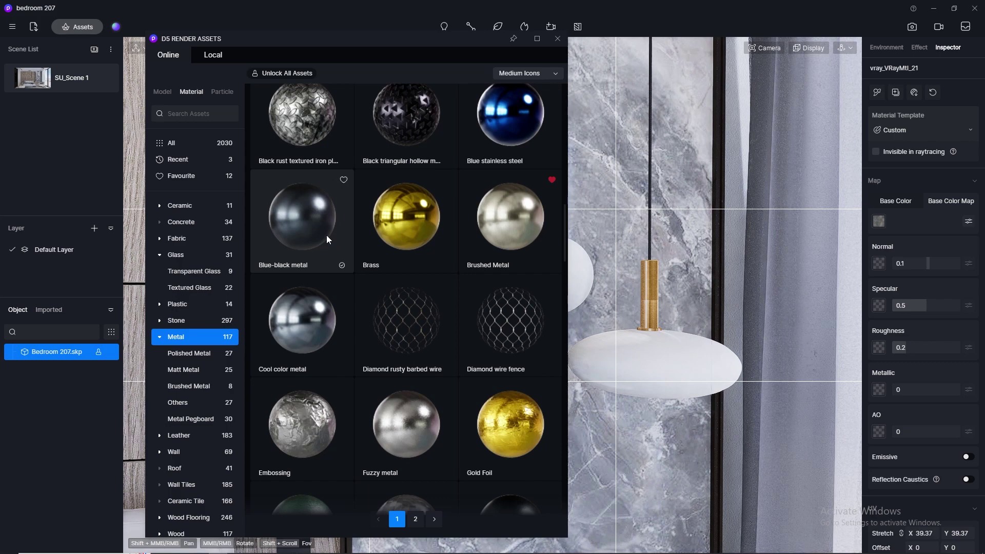
scroll(326, 235, "down", 8)
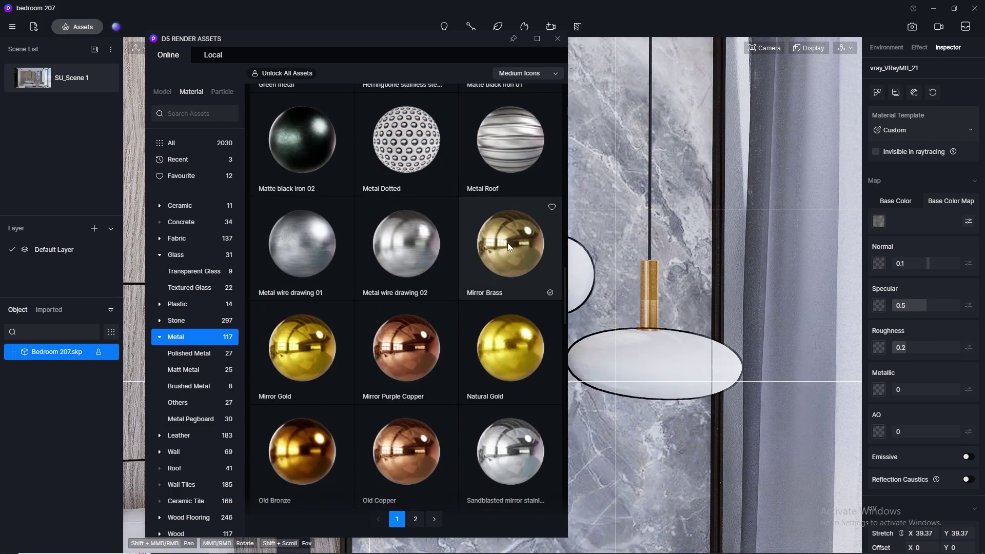
left_click_drag(512, 247, 647, 276)
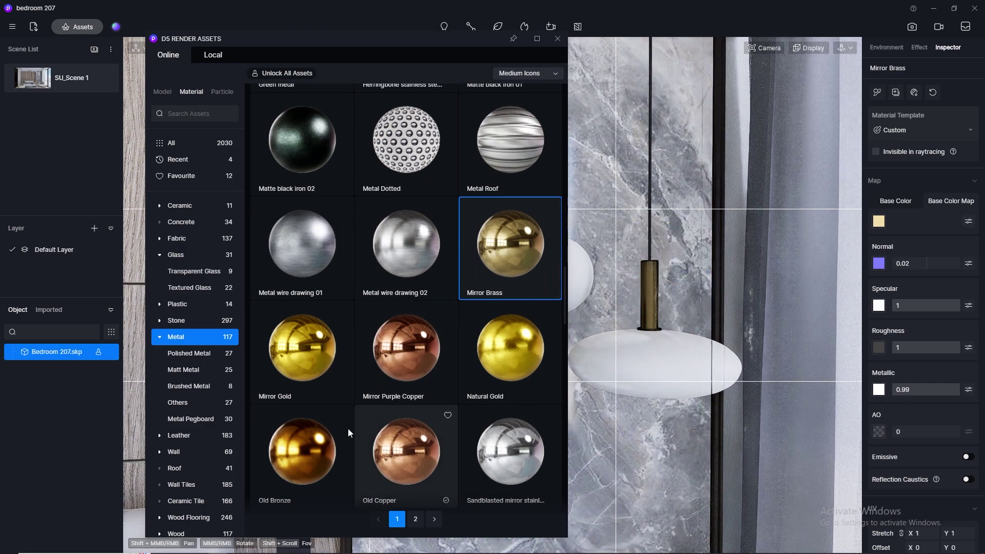
Try Old Bronze and Mirror Gold on the pendant lamps' metal fittings, return them to Mirror Brass and close the asset library
left_click(334, 435)
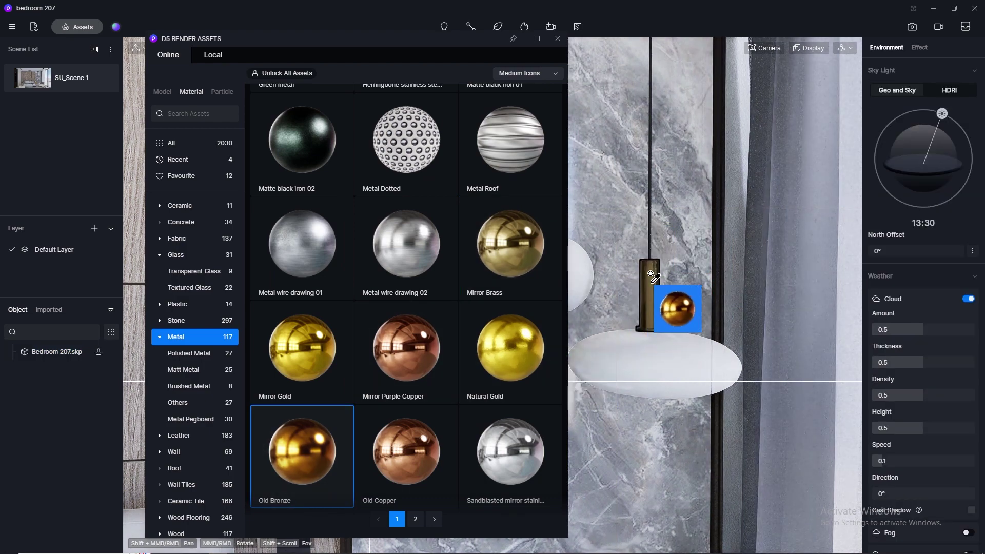
left_click_drag(651, 277, 648, 274)
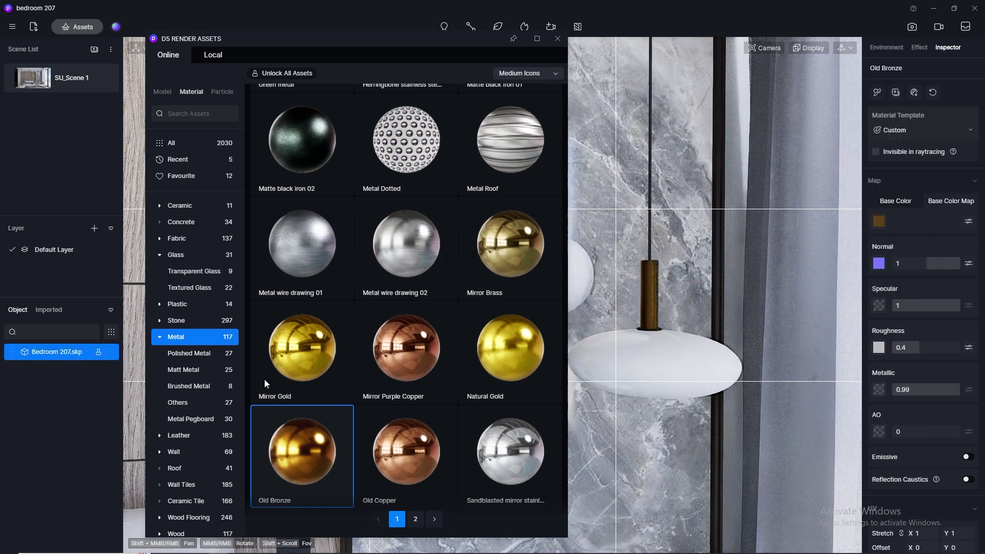
left_click_drag(307, 363, 663, 260)
left_click_drag(540, 226, 654, 283)
right_click(686, 226)
left_click(557, 38)
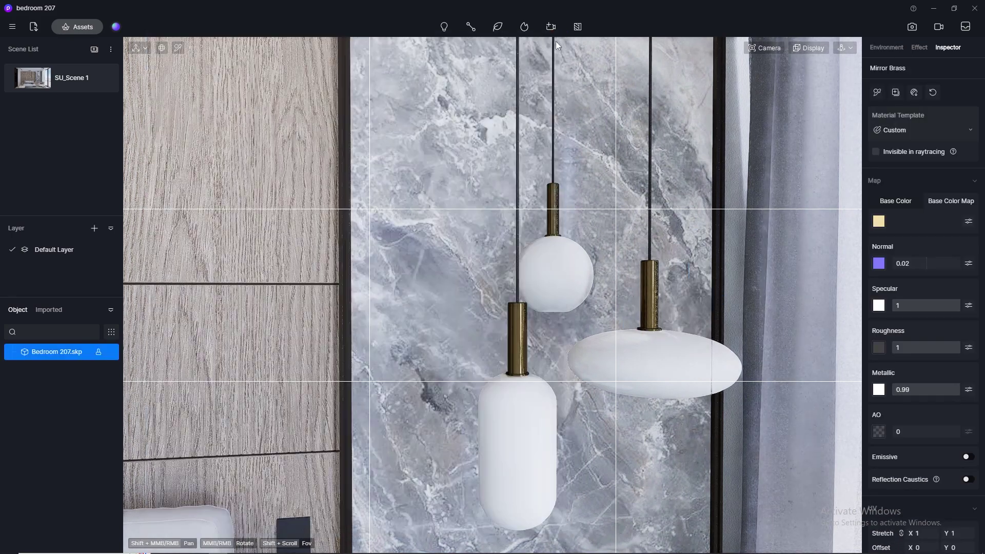
Reopen the metal materials, test Old Bronze on the pendant lamps' fittings, and replace it with Mirror Gold
scroll(585, 245, "down", 3)
scroll(614, 184, "down", 5)
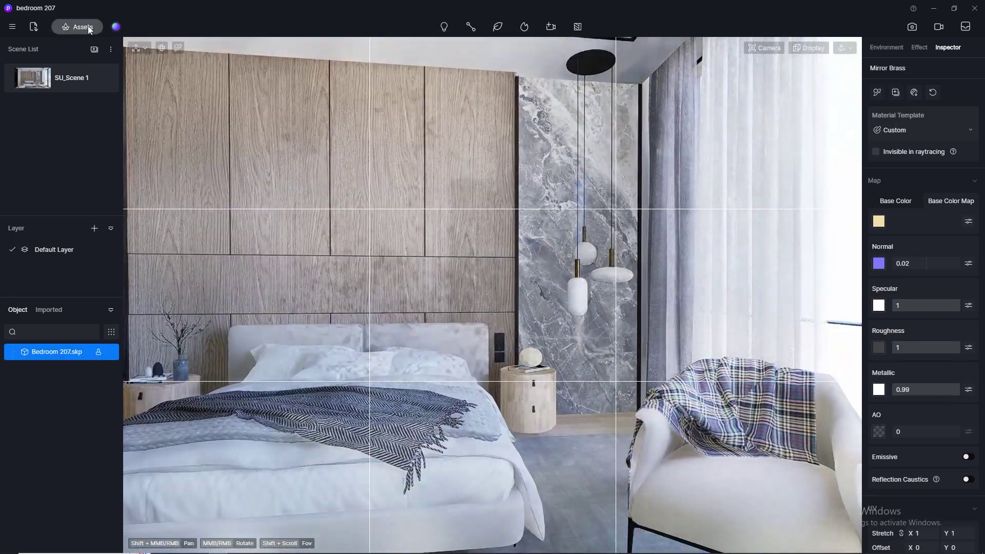
left_click(78, 26)
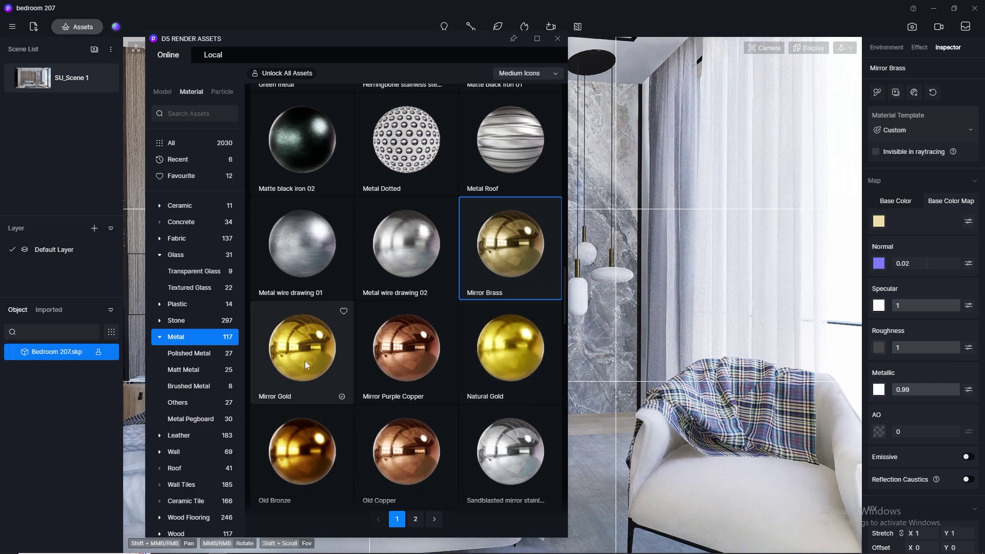
scroll(454, 374, "down", 2)
scroll(454, 375, "up", 1)
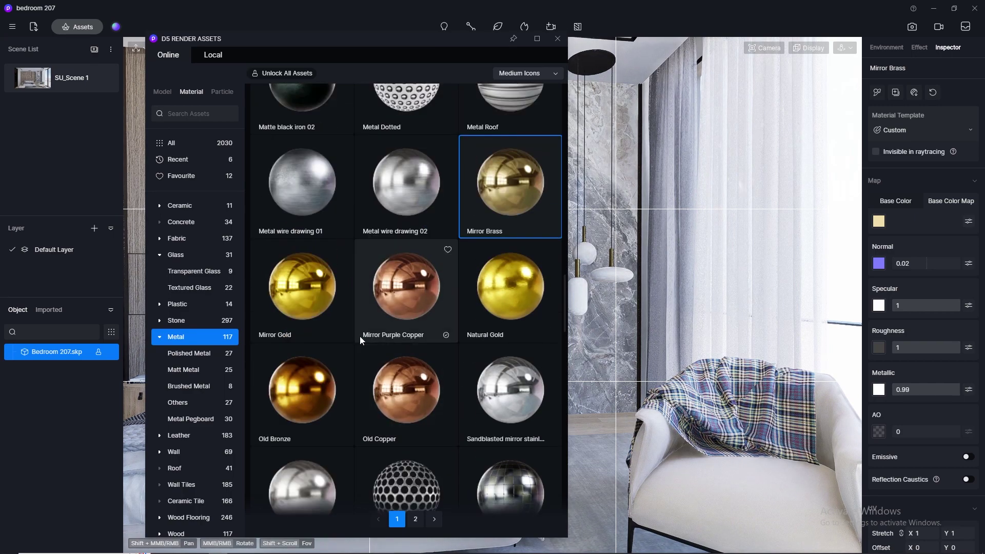
left_click_drag(285, 395, 685, 207)
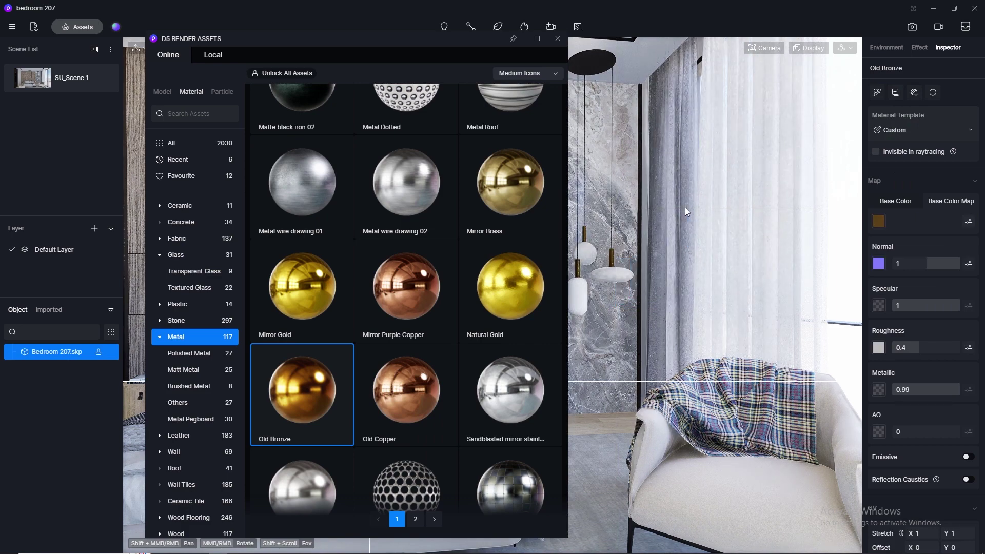
left_click_drag(302, 287, 614, 249)
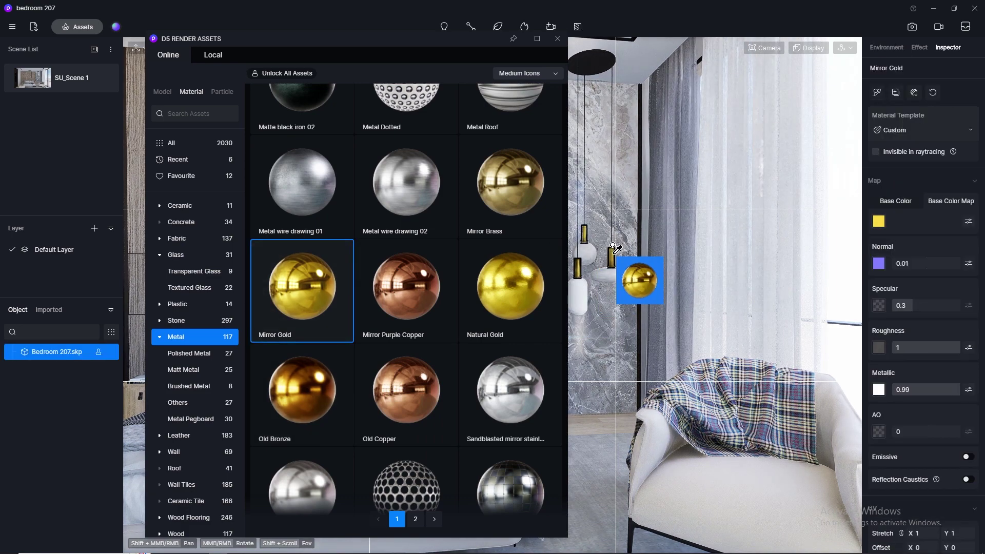
left_click(556, 40)
scroll(617, 265, "down", 3)
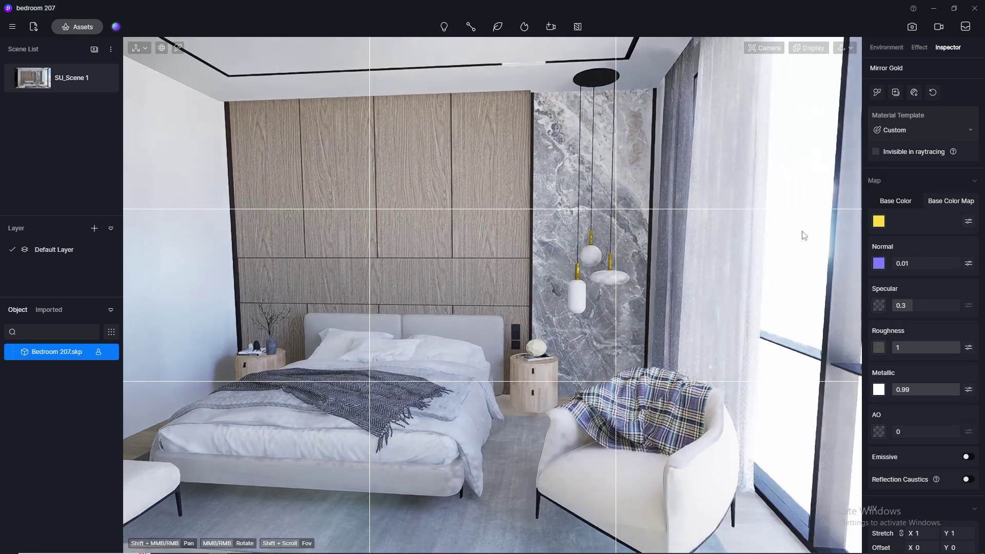
Try replacing the Mirror Gold's base color map with a plain, pale beige base color
left_click(879, 221)
left_click(891, 26)
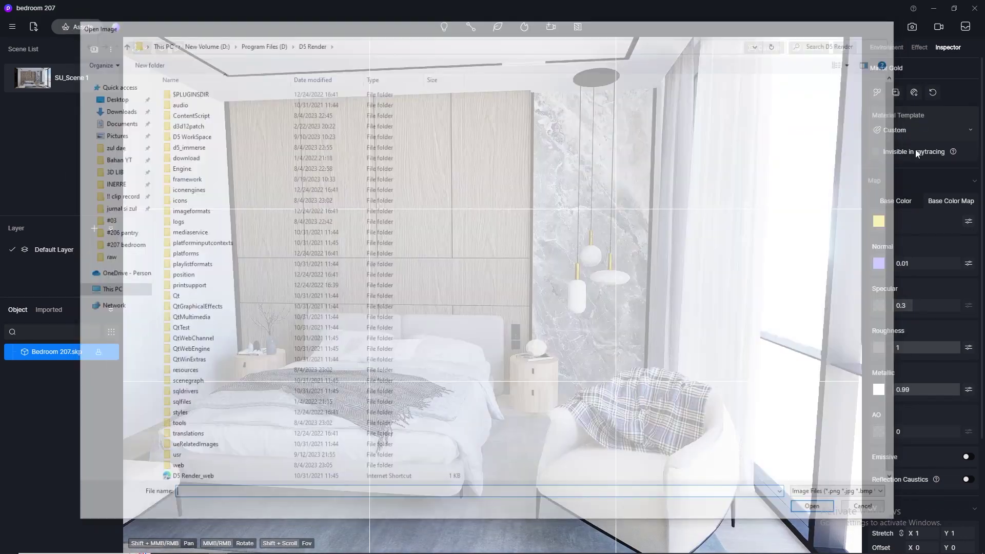
left_click(881, 221)
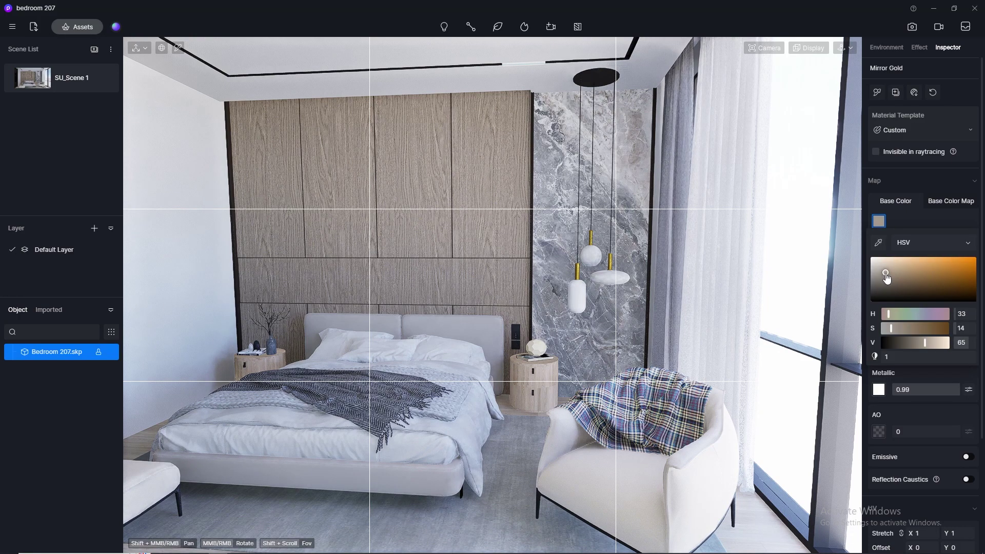
mouse_move(885, 273)
left_mouse_down()
mouse_move(895, 270)
mouse_move(881, 265)
left_mouse_up()
Try the Brushed Metal material from the online Metal library on the pendant lamps' fittings
left_click(77, 27)
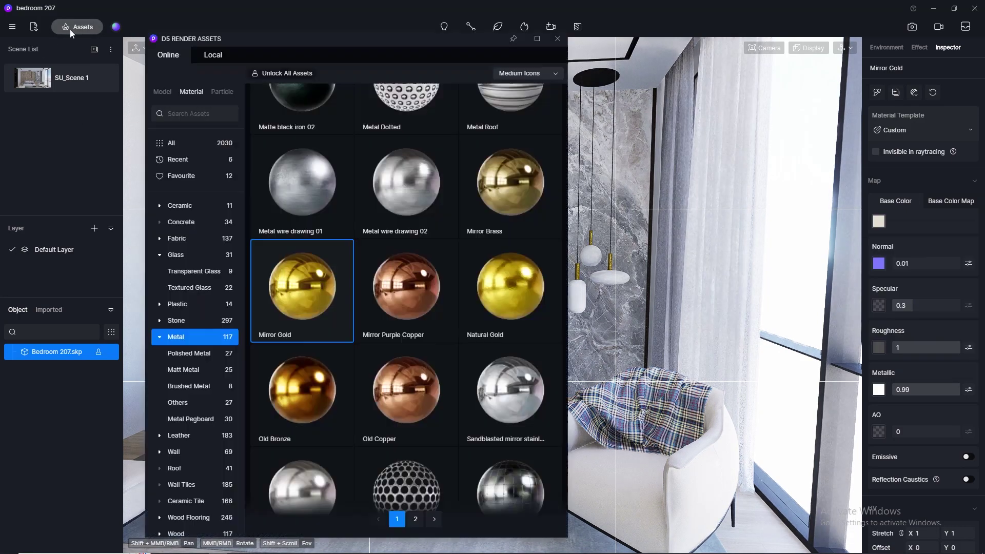
scroll(499, 264, "up", 5)
scroll(497, 261, "up", 5)
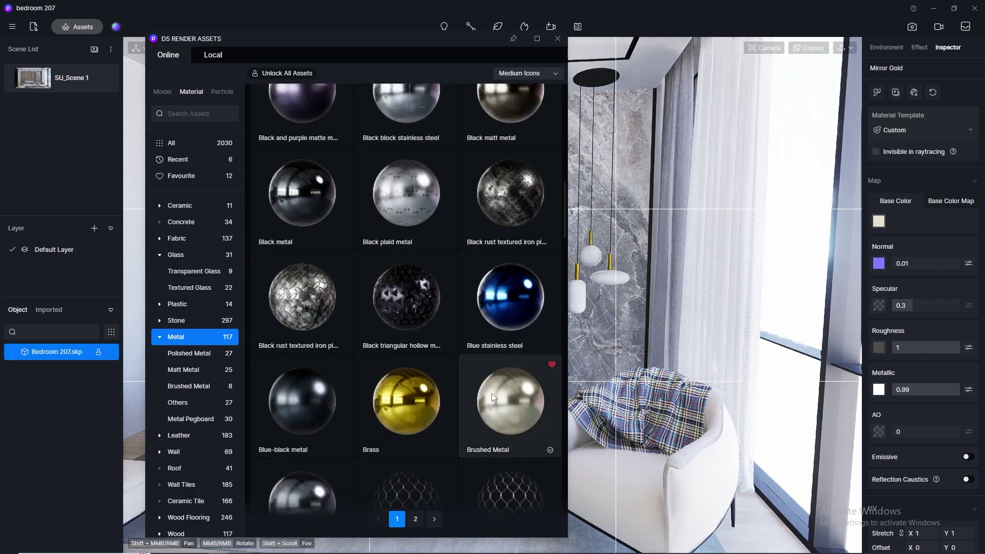
left_click_drag(492, 393, 613, 254)
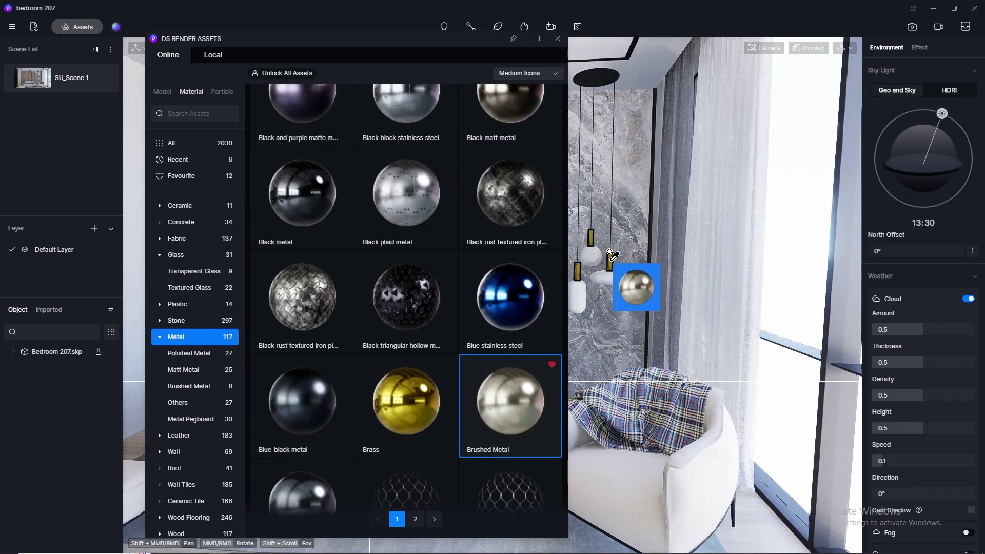
left_click(612, 256)
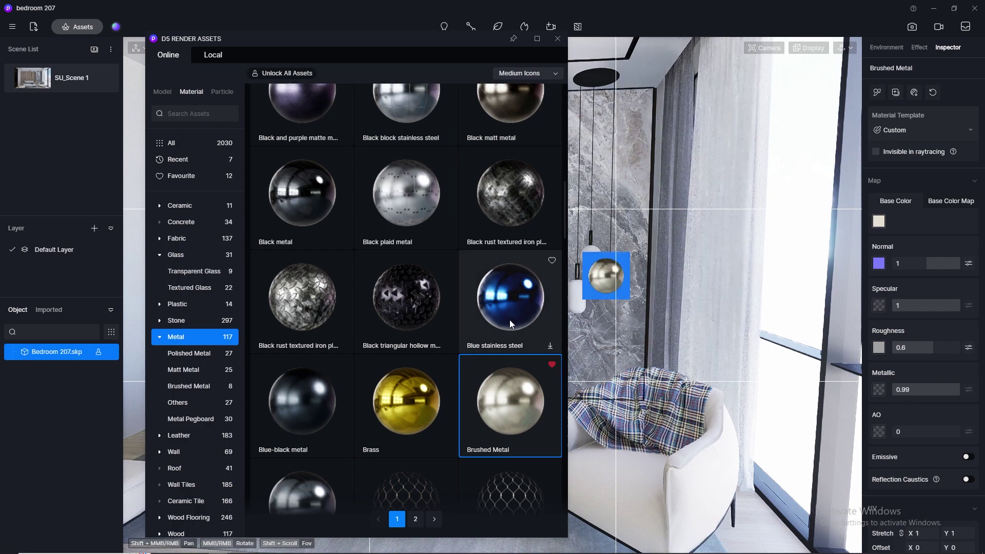
Apply Mirror Brass from the Metal library to the pendant lamps' fittings and close the asset library
scroll(509, 319, "down", 10)
left_click_drag(512, 334, 590, 239)
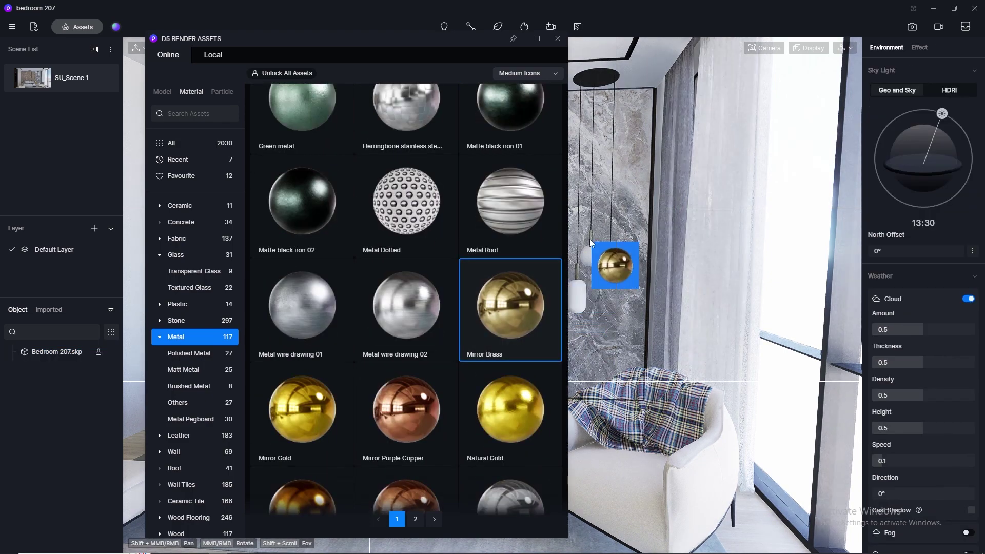
left_click(595, 239)
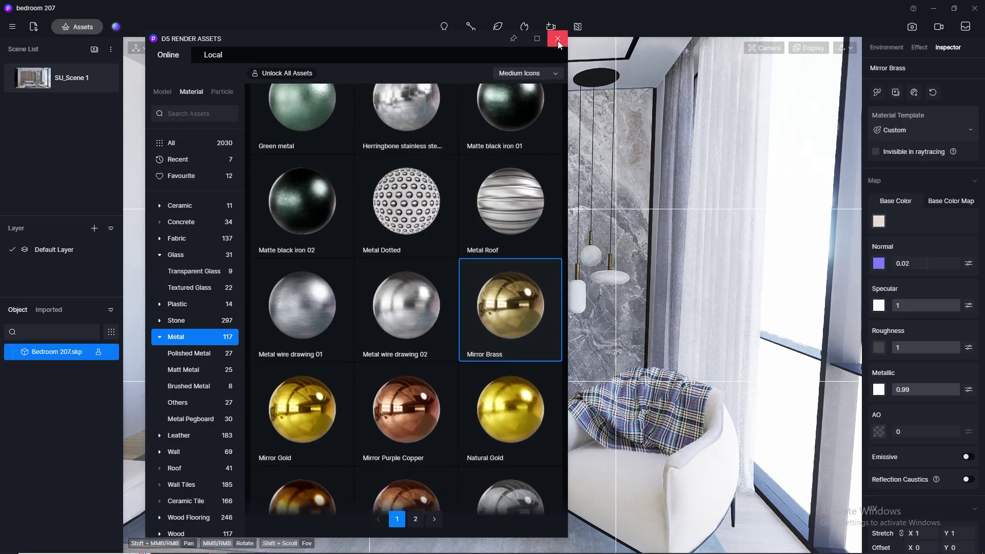
left_click(558, 41)
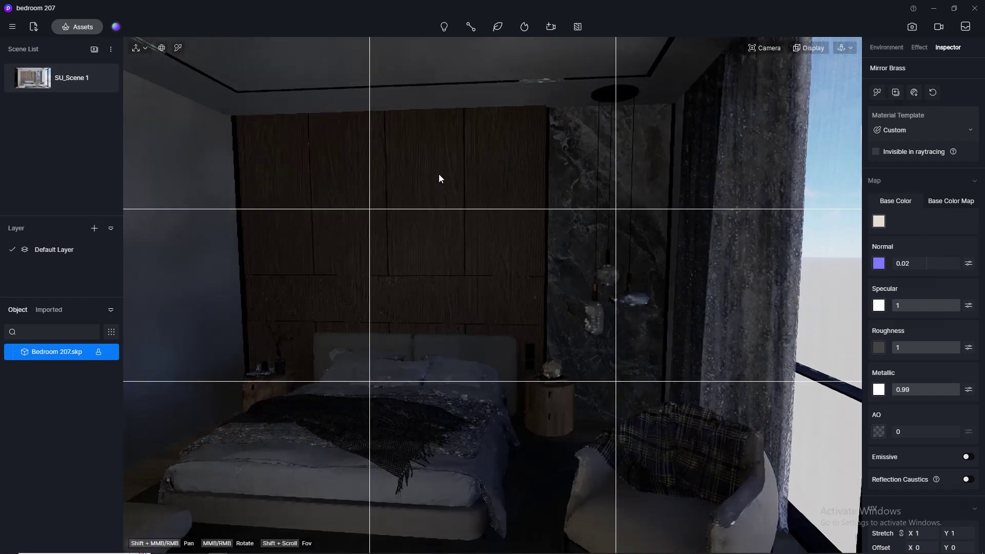
Pick the faceted ornament's material on the bedside table and set its specular to 0.5 and roughness to 0.1
scroll(581, 417, "up", 10)
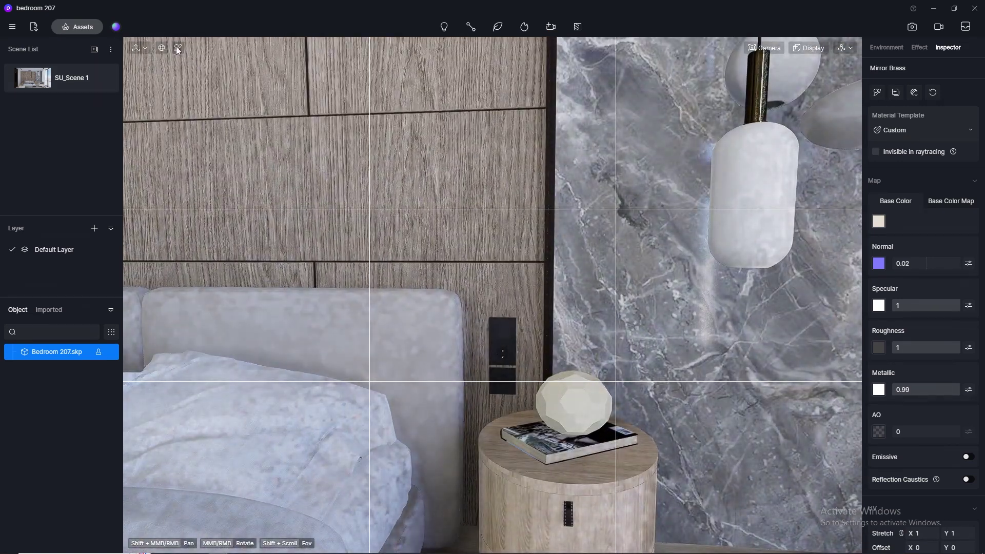
left_click(178, 47)
left_click(576, 406)
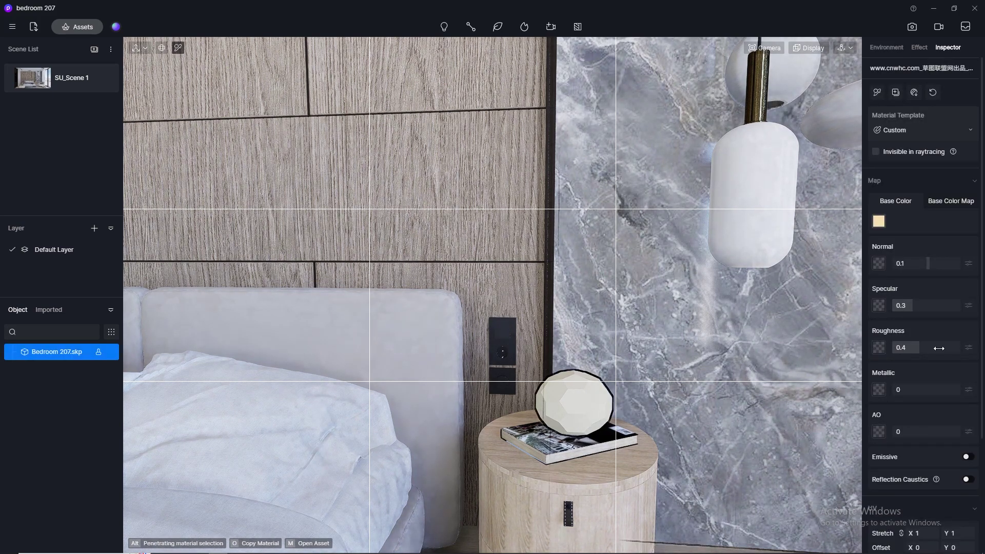
type("5")
key("Return")
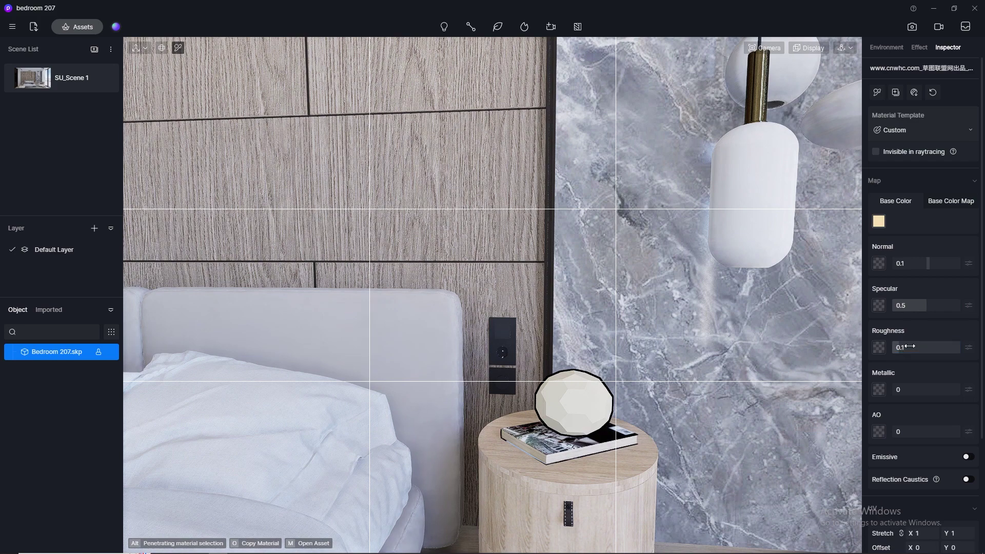
Pick the black wall switch panel's material beside the bed and set its specular to 0.5 and roughness to 0.2
scroll(592, 397, "down", 5)
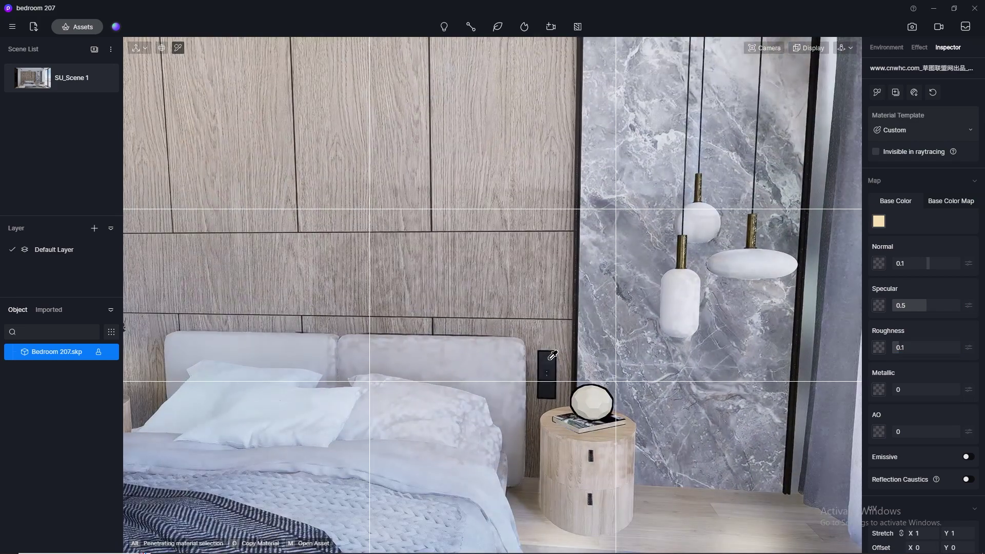
left_click(548, 360)
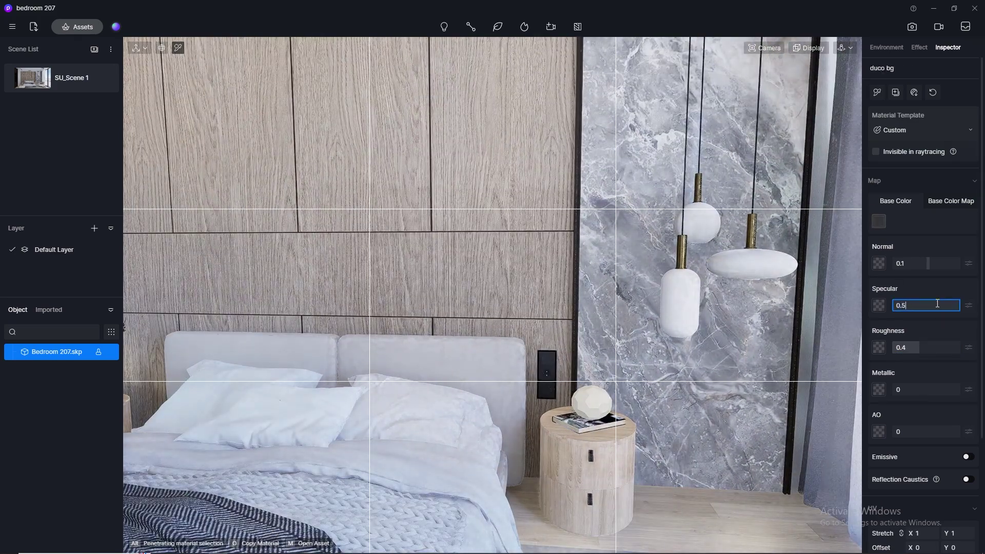
key("Return")
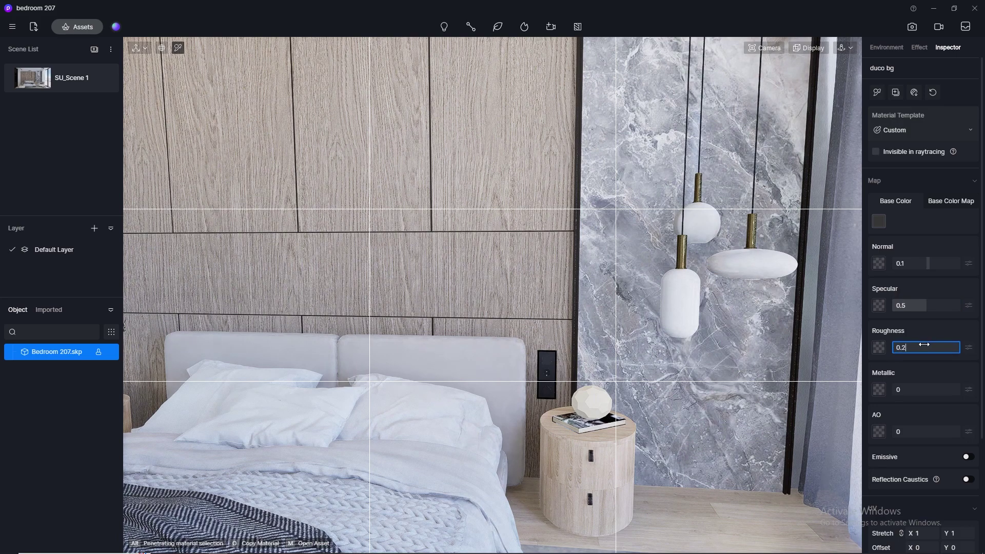
key("Return")
Open the Fabric category of the online material library to find an upholstery material for the bed frame
scroll(698, 350, "down", 8)
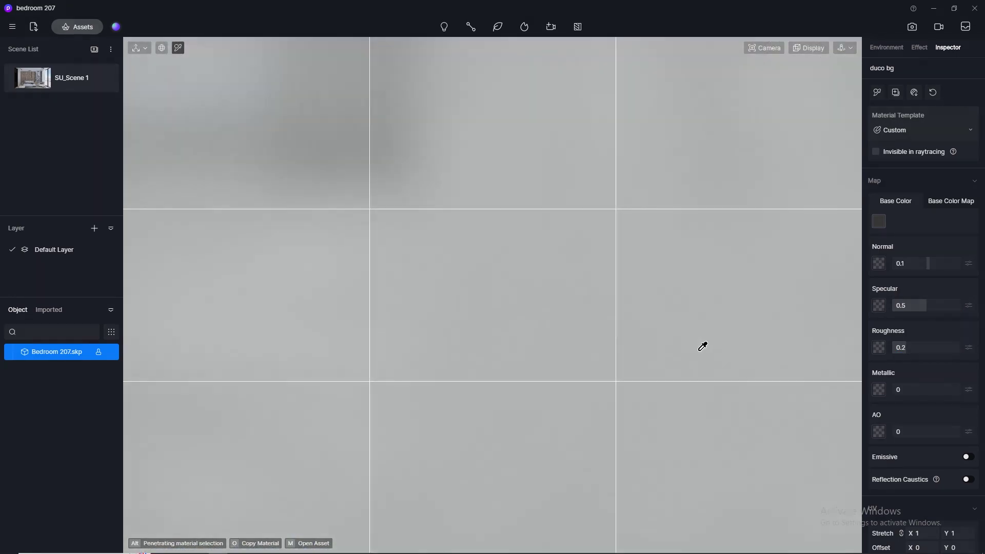
scroll(698, 350, "up", 6)
right_click_drag(534, 405, 506, 446)
middle_click_drag(507, 446, 473, 303)
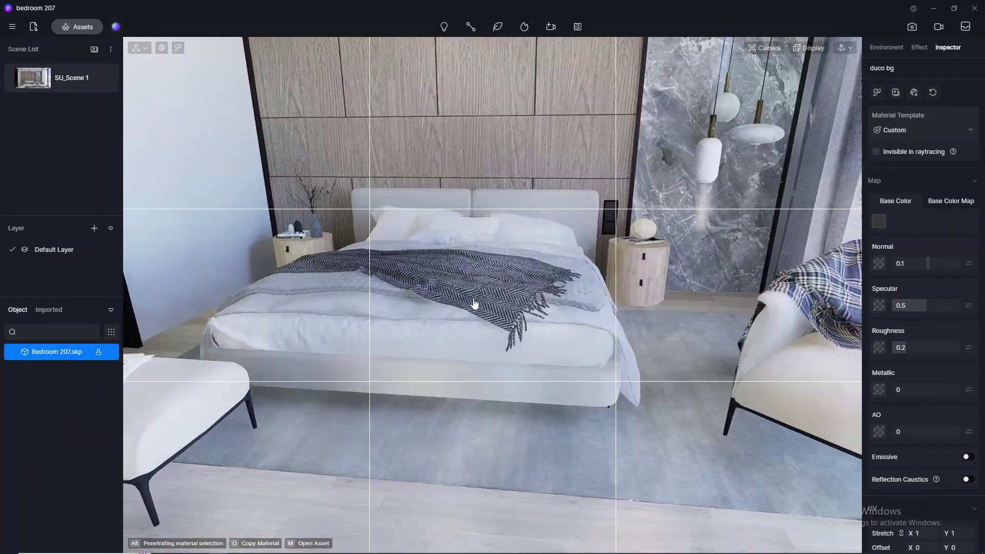
scroll(577, 381, "up", 5)
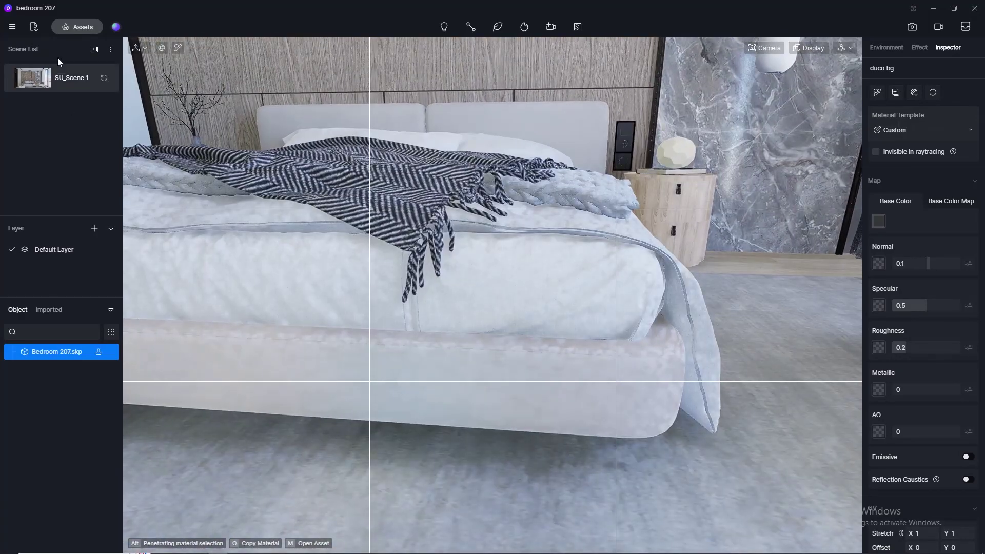
key("m")
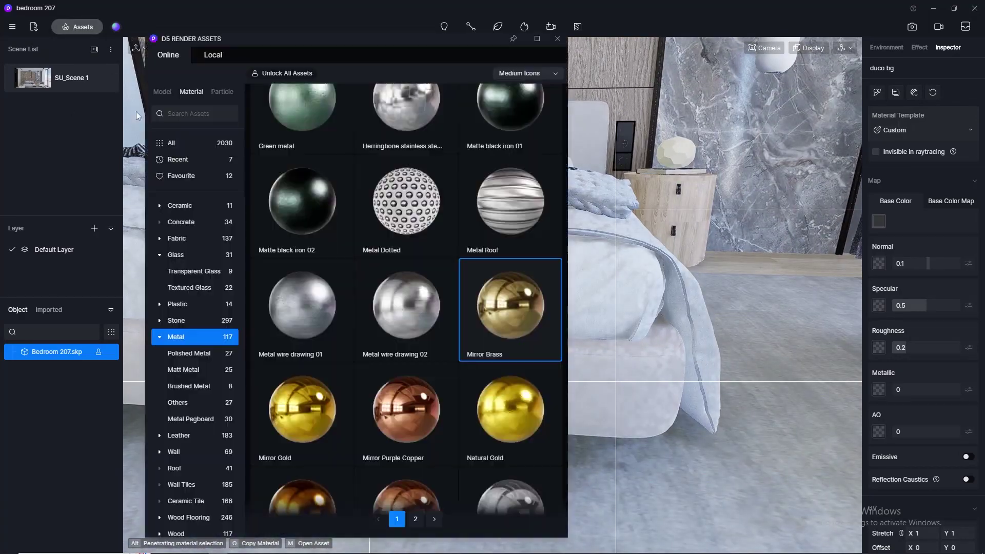
left_click(195, 238)
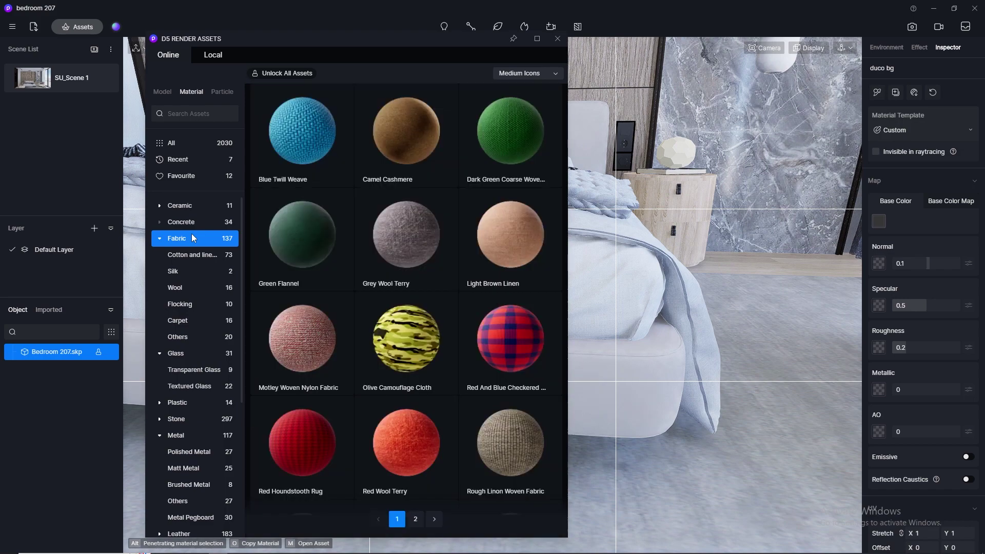
Apply the Beige Linen fabric to the bed frame's upholstery and close the asset library
scroll(451, 335, "down", 5)
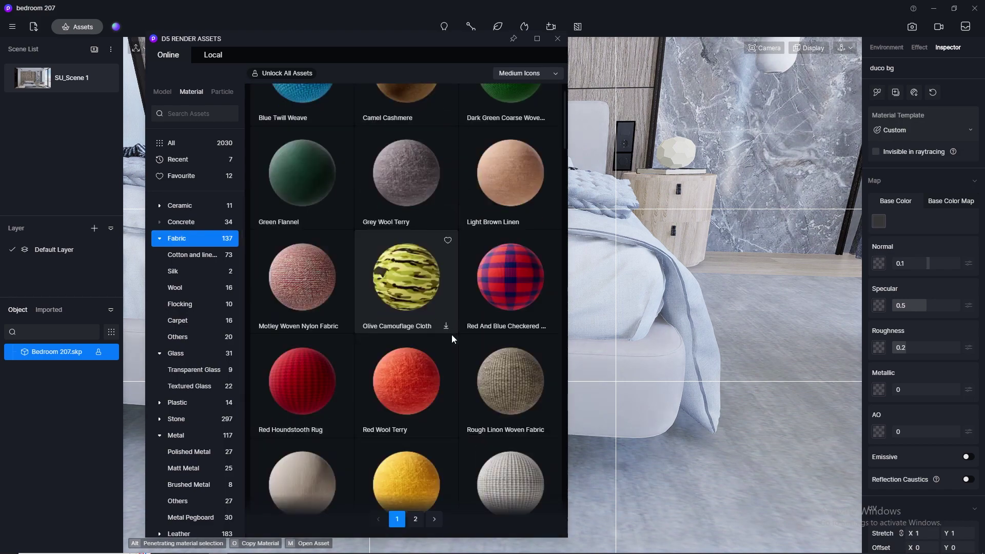
scroll(451, 334, "down", 1)
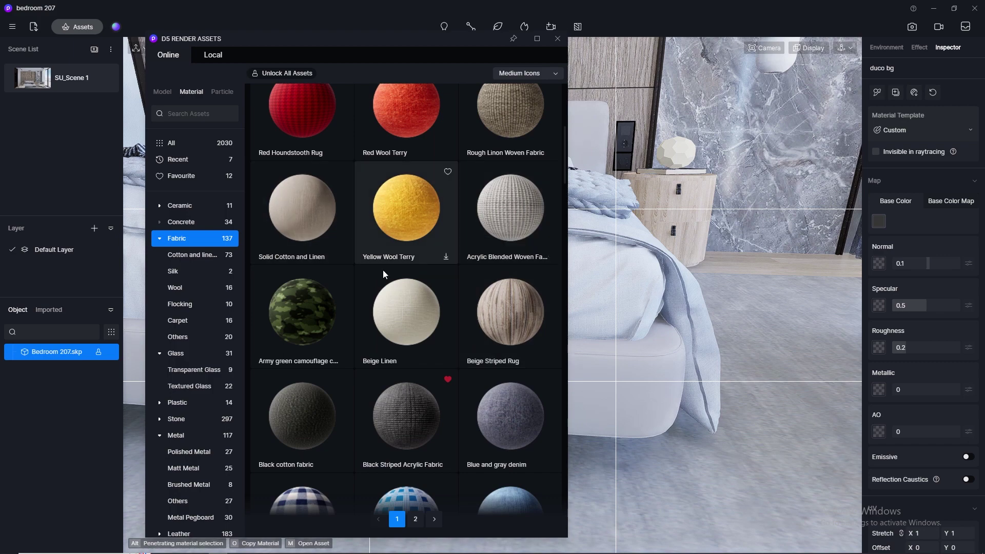
left_click(297, 220)
left_click(641, 391)
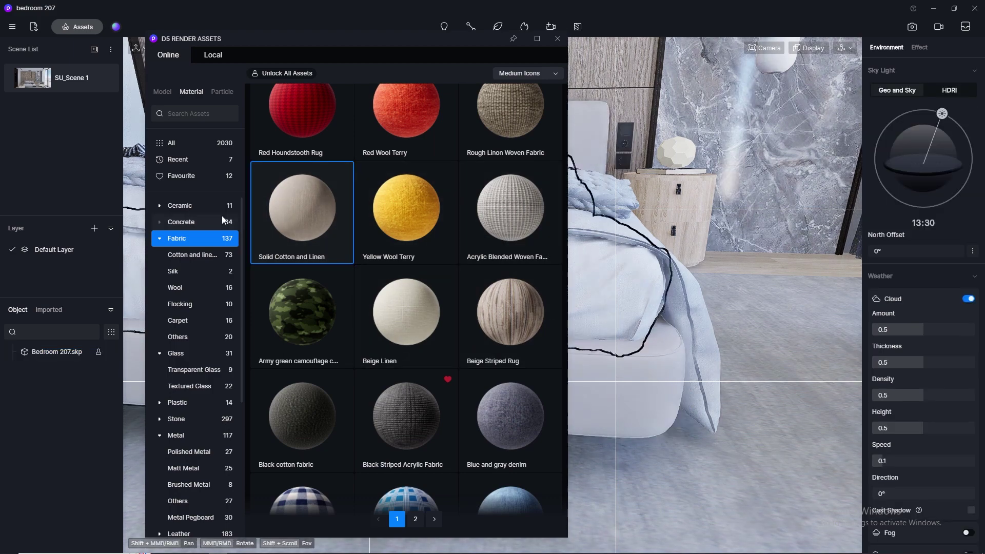
left_click_drag(405, 313, 571, 217)
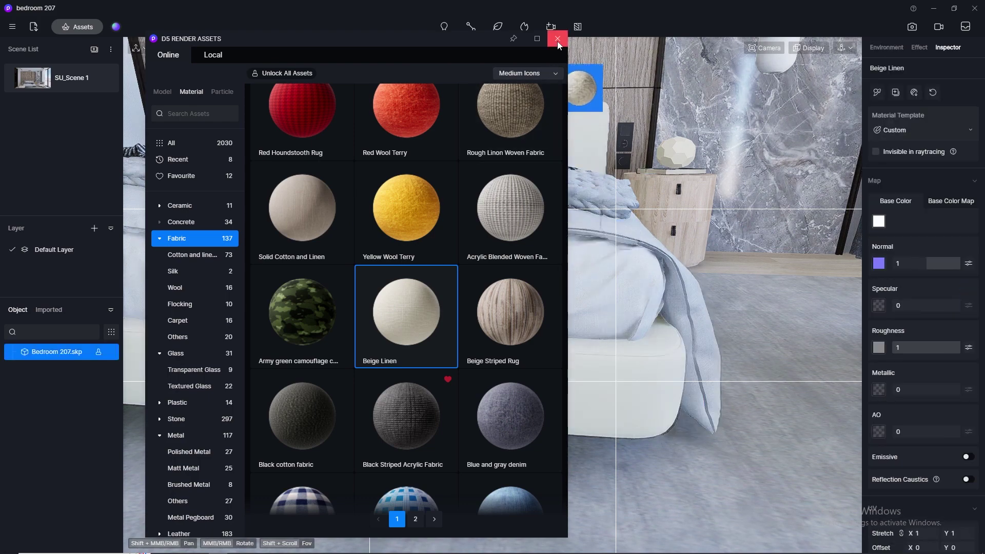
left_click(557, 38)
Try UV stretch values of 0.5 and 0.3 on the bed frame's Beige Linen
scroll(608, 395, "up", 5)
left_click_drag(610, 380, 611, 380)
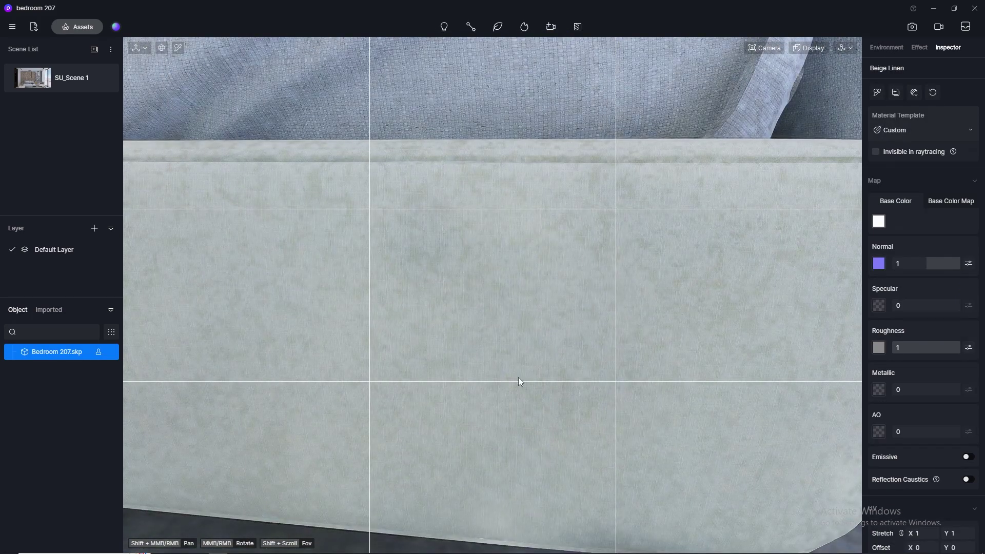
scroll(518, 380, "down", 5)
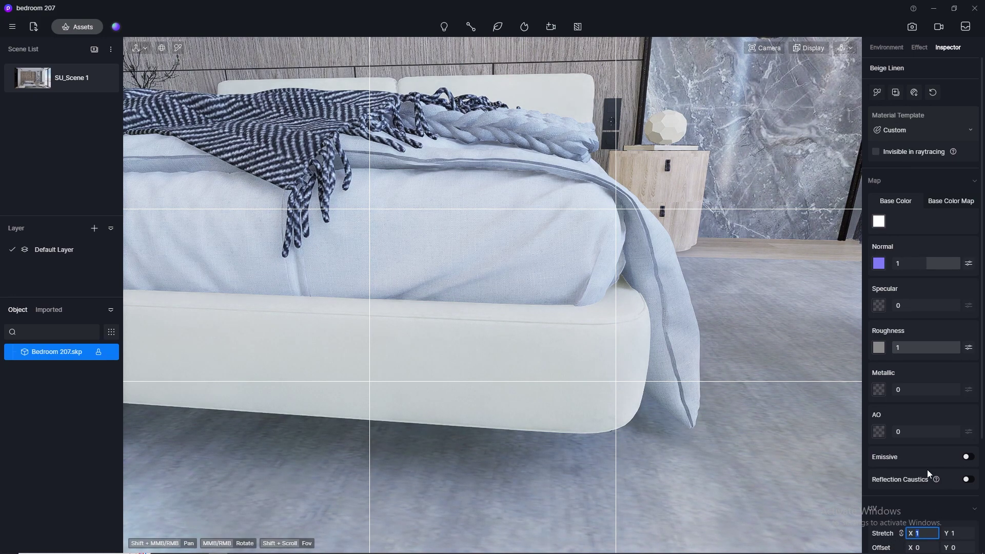
type("0.5")
key("Return")
scroll(604, 354, "up", 5)
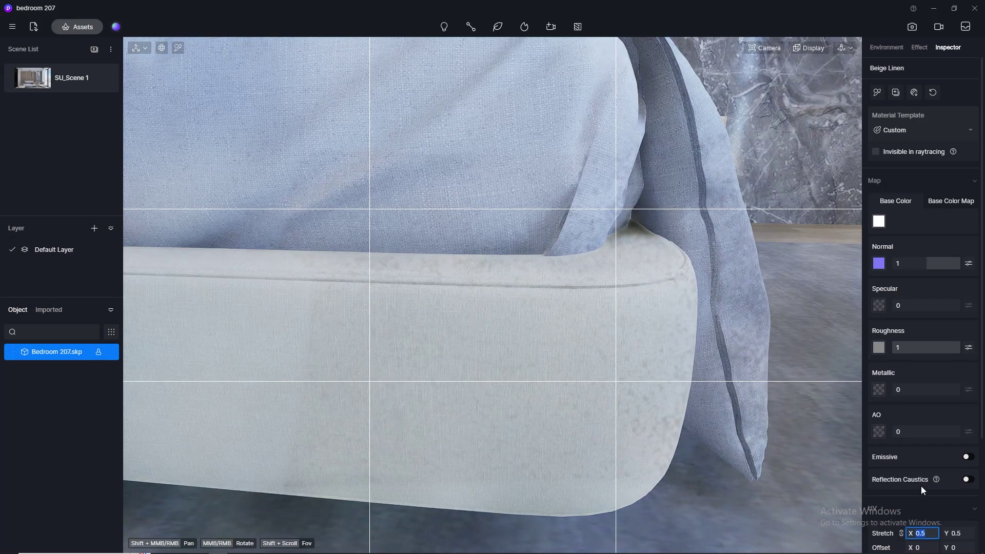
type("0.3")
key("Return")
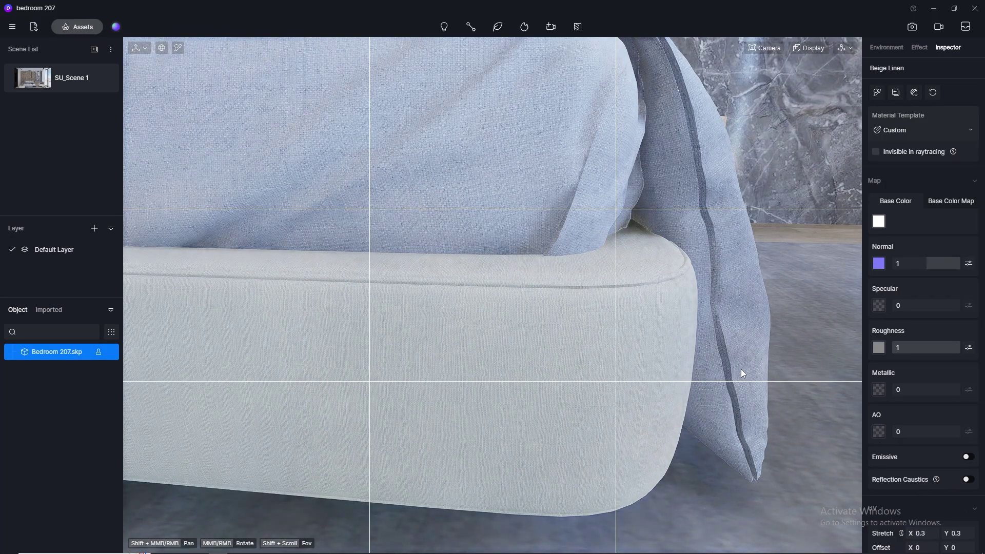
Try a finer UV stretch of 0.1 on the bed frame's Beige Linen
scroll(741, 368, "down", 5)
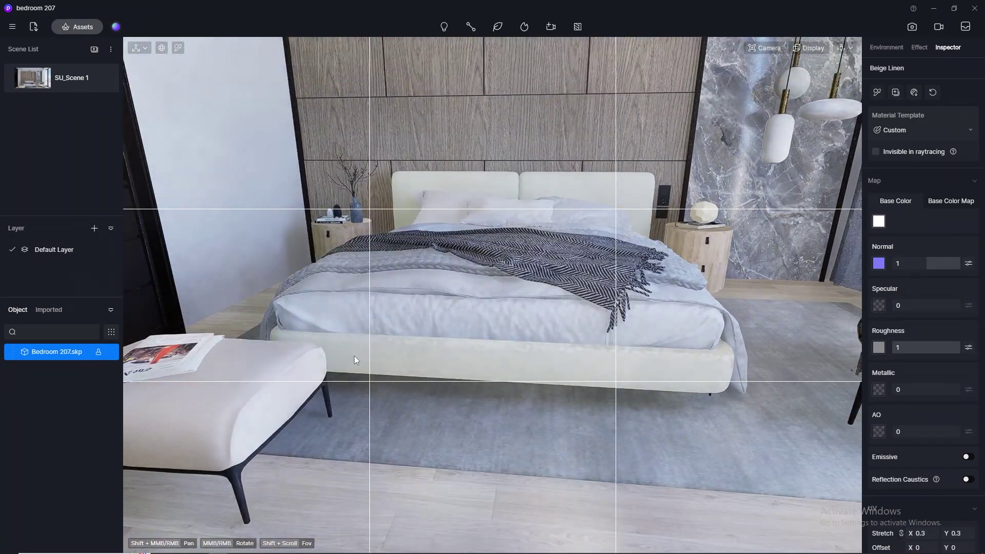
scroll(354, 360, "up", 5)
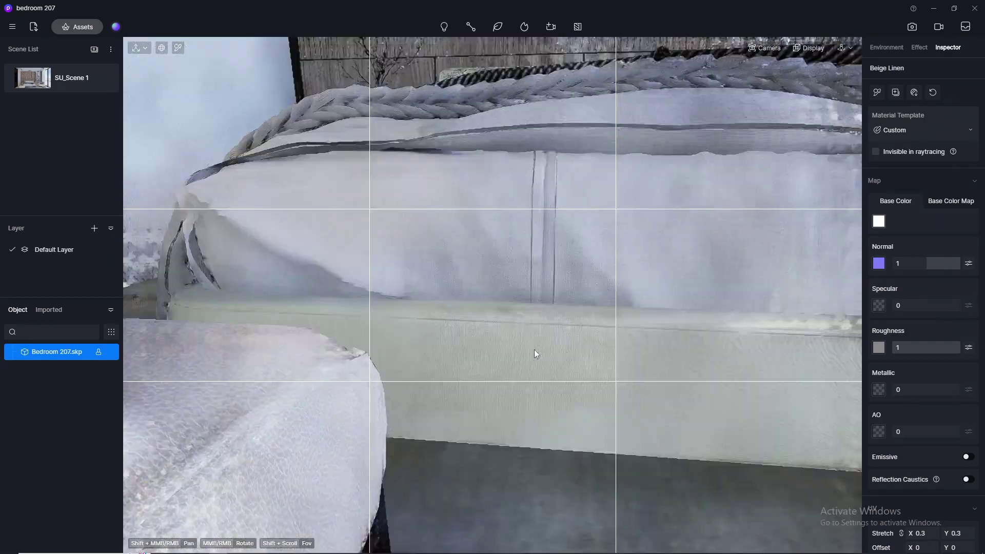
scroll(534, 353, "down", 2)
type("0.1")
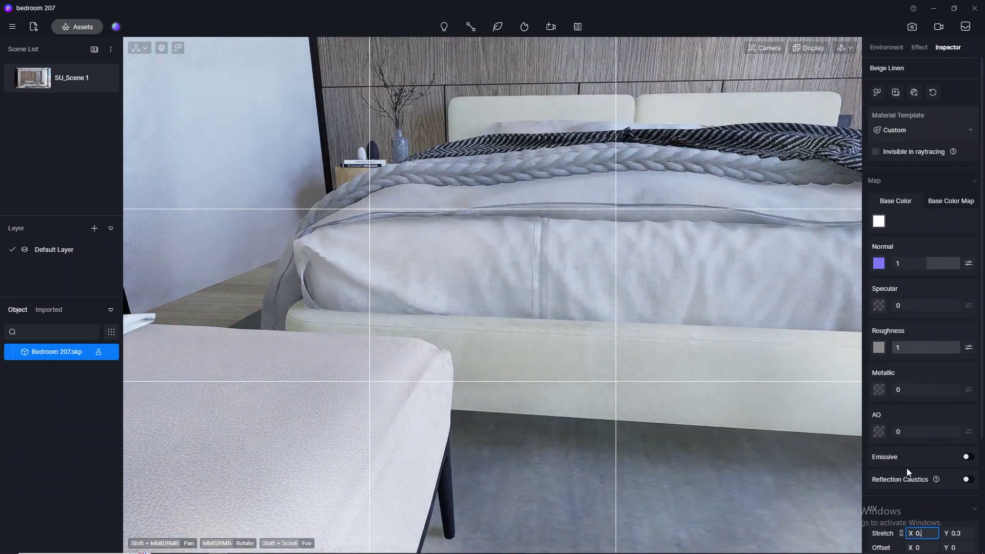
key("Return")
Set the Beige Linen's UV stretch to 0.2 and check the weave on the bed frame
scroll(435, 336, "down", 3)
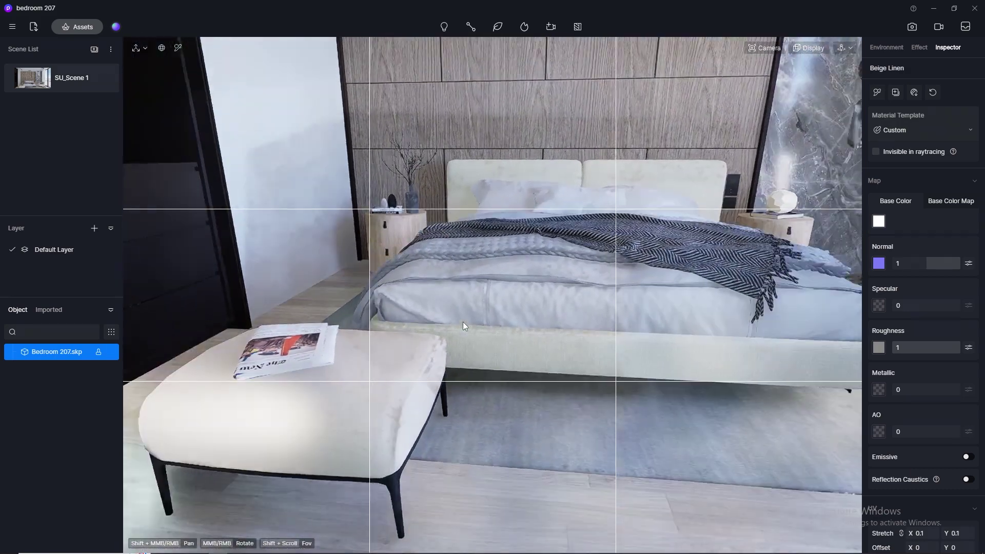
type("0.2")
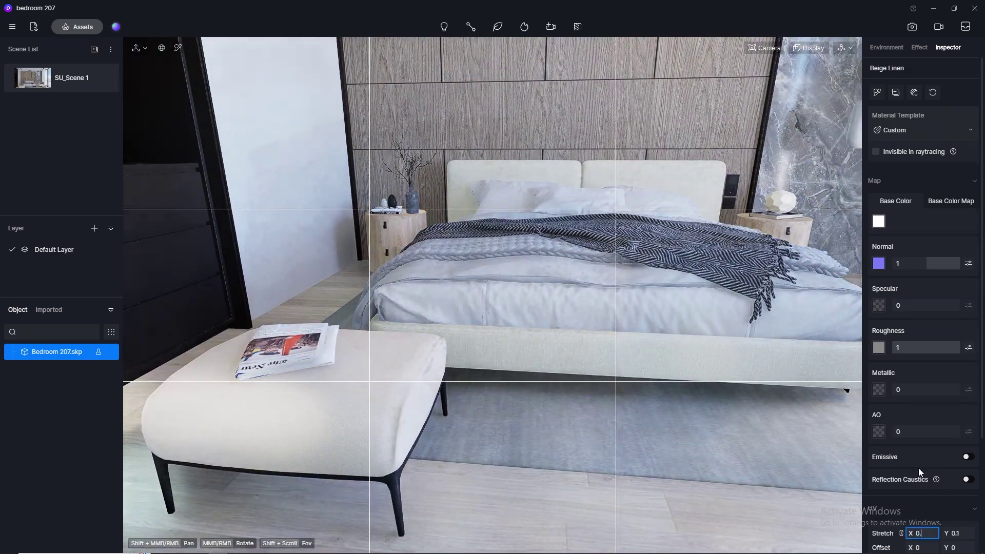
key("Return")
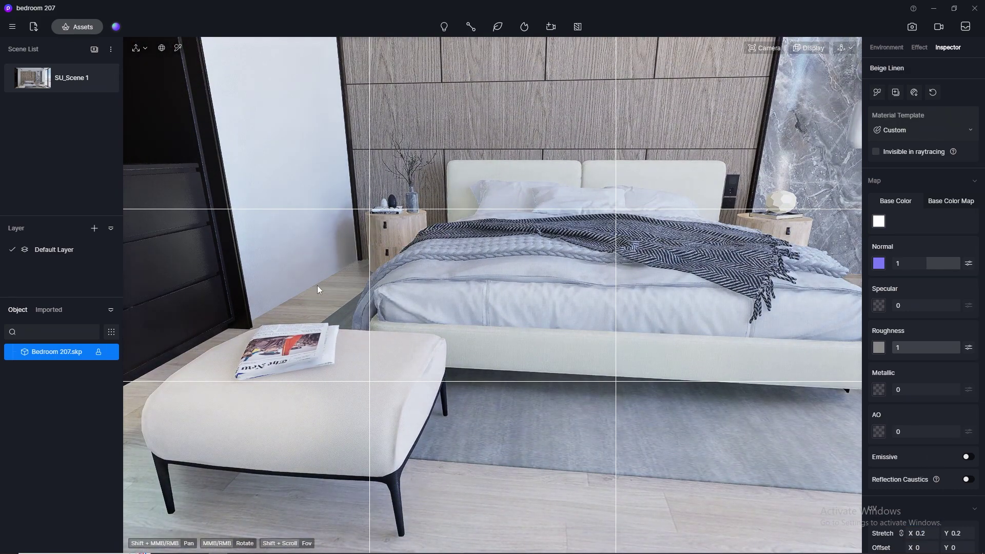
scroll(247, 248, "down", 5)
scroll(454, 269, "up", 8)
scroll(451, 268, "up", 2)
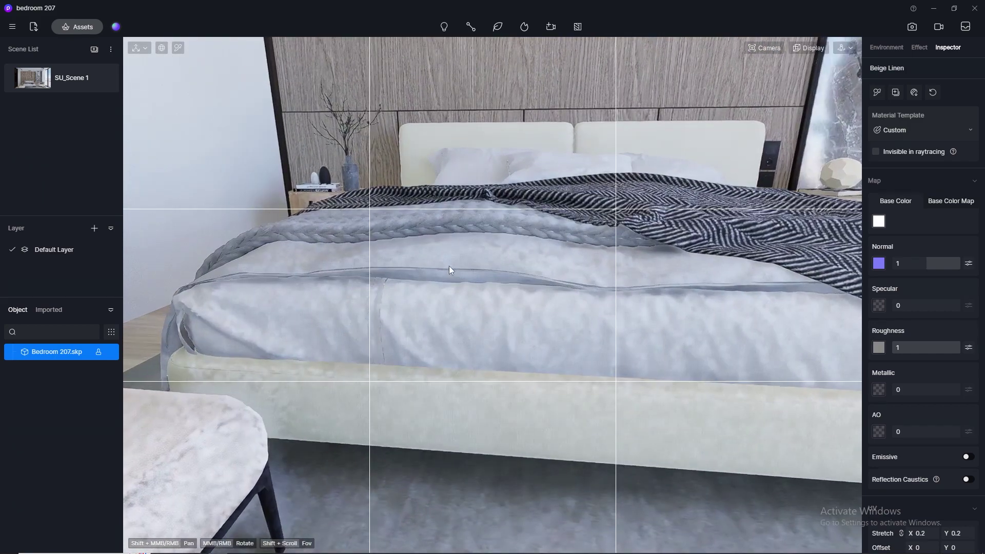
Apply the library's Beige Linen fabric to the bench seat at the foot of the bed and close the asset library
left_click(69, 27)
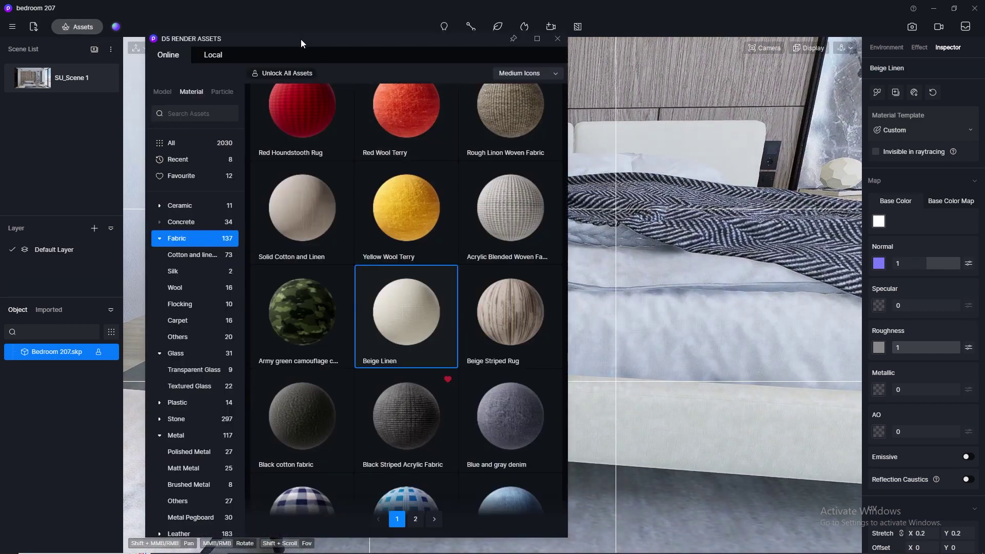
left_click_drag(301, 39, 616, 57)
left_click_drag(710, 334, 226, 445)
left_click(861, 60)
left_click(877, 92)
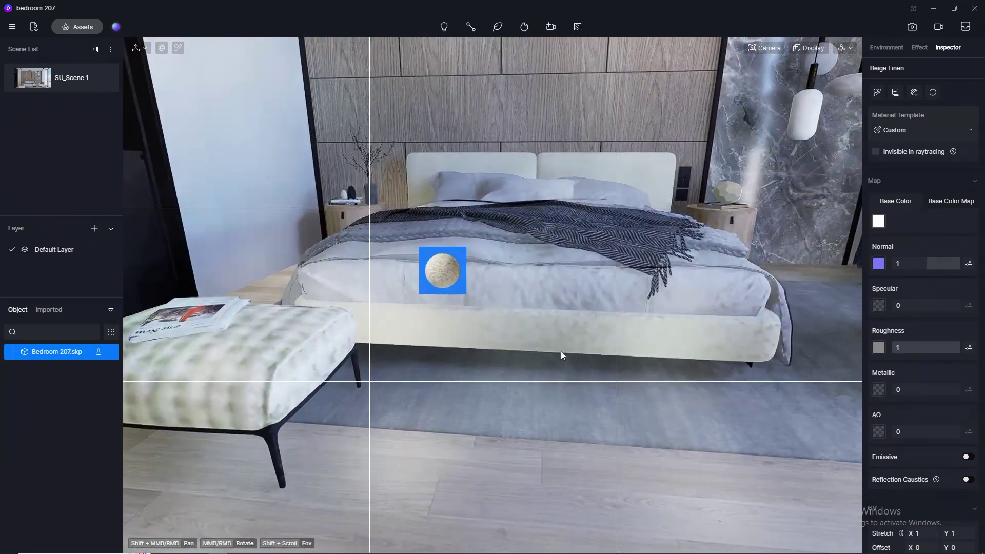
Try a UV stretch of 30 on the bench seat's Beige Linen and inspect the weave
left_click(927, 530)
type("30")
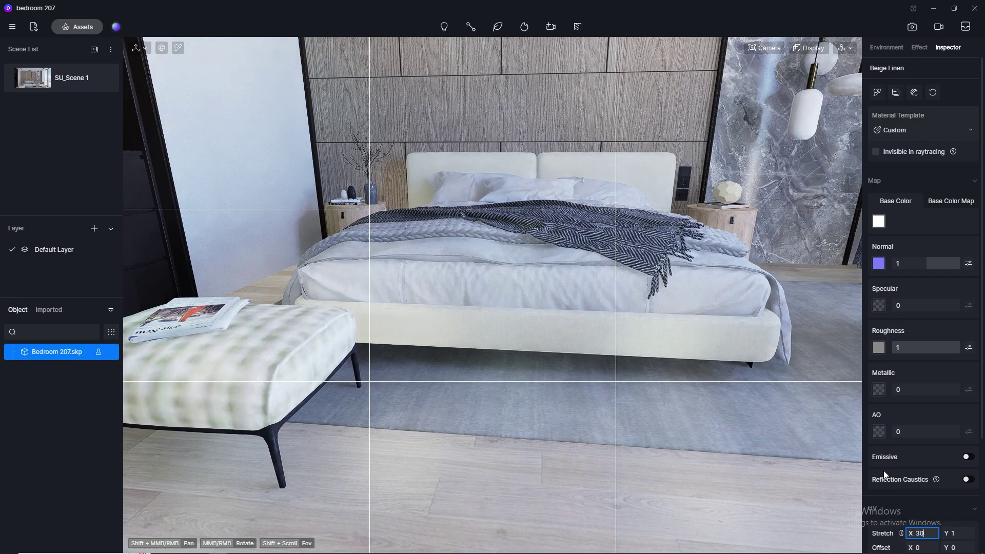
key("Return")
scroll(330, 324, "up", 1)
scroll(331, 325, "up", 4)
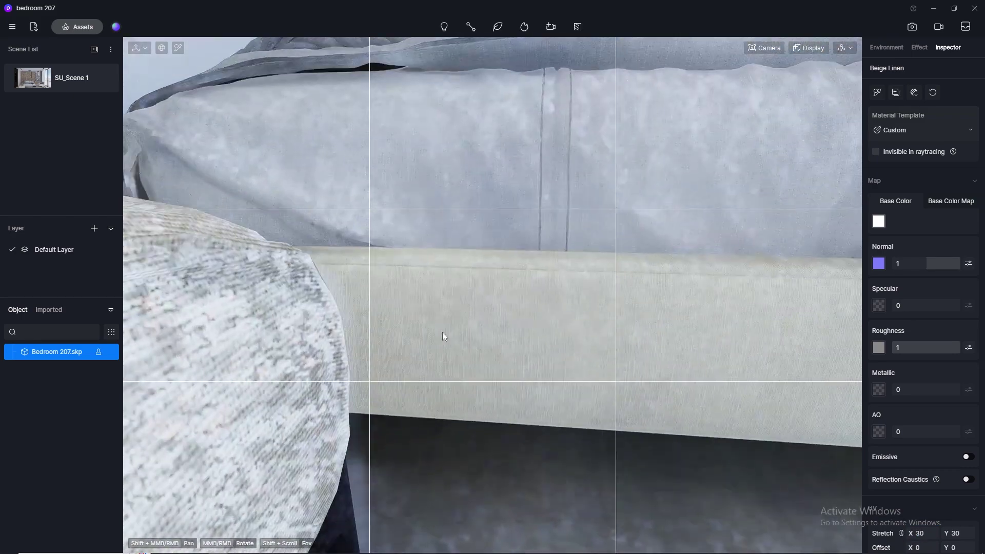
scroll(487, 334, "down", 1)
middle_click_drag(488, 334, 331, 424)
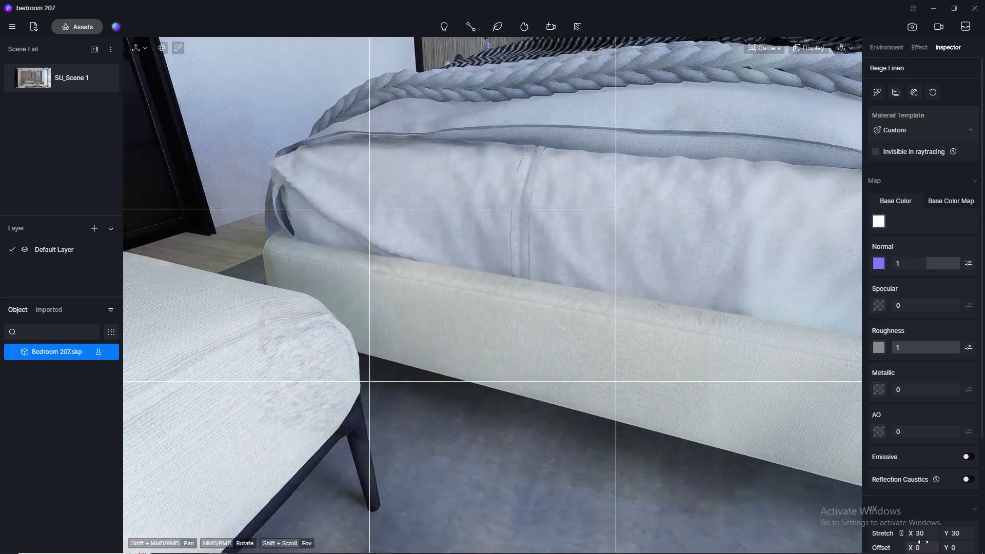
Set the UV stretch of the bench's Beige Linen to 50 and check the bench against the bed
type("50")
key("Return")
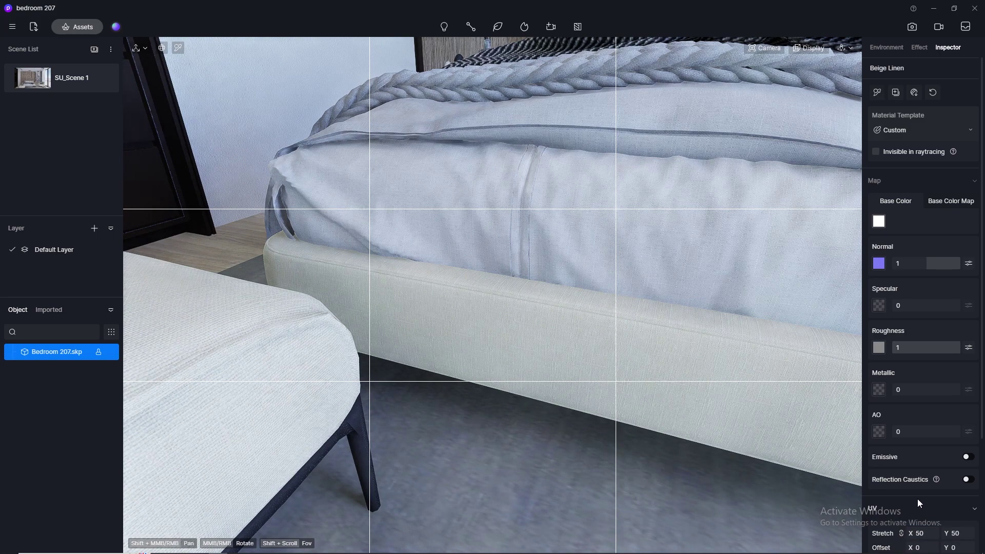
scroll(400, 158, "down", 5)
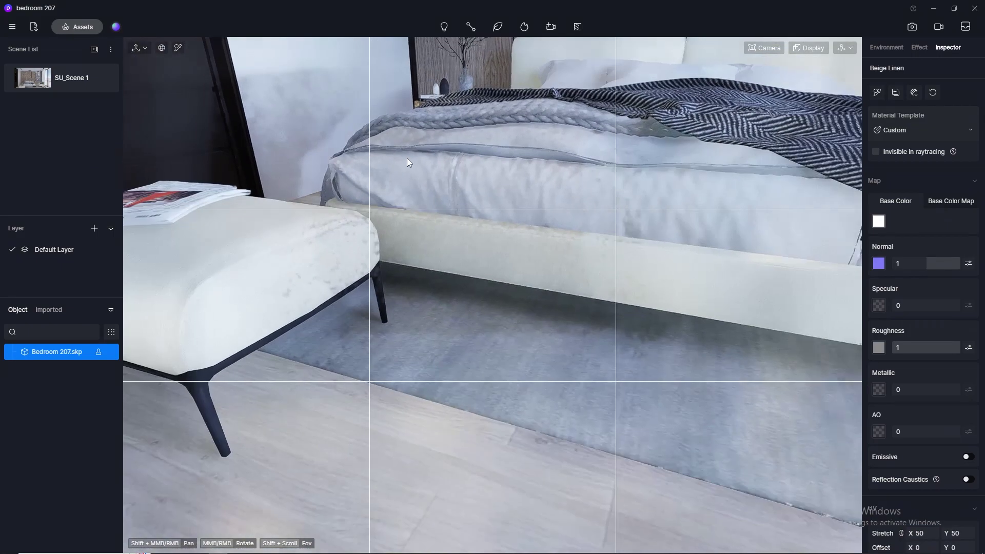
scroll(368, 242, "up", 2)
scroll(412, 164, "down", 4)
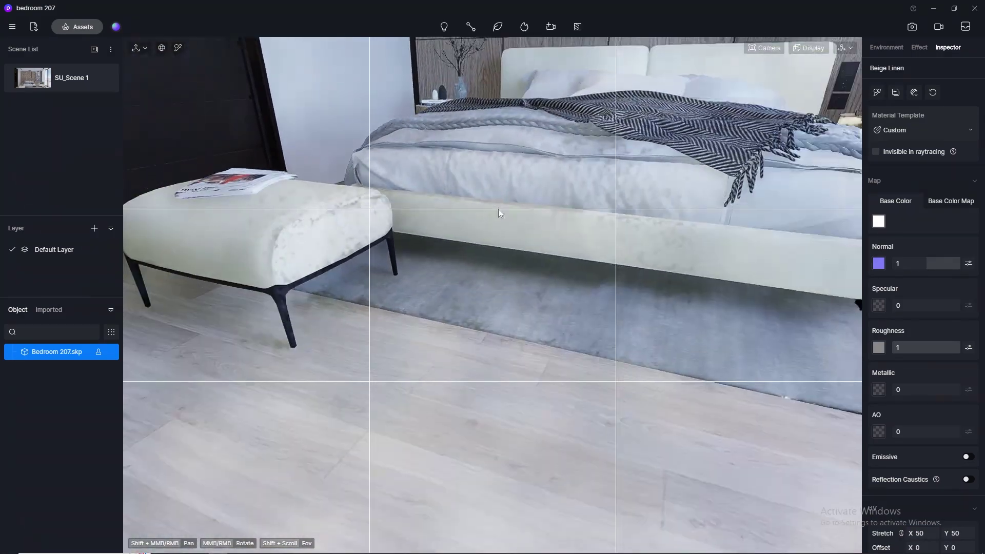
middle_click_drag(498, 208, 644, 138)
middle_click_drag(604, 193, 582, 261, "shift")
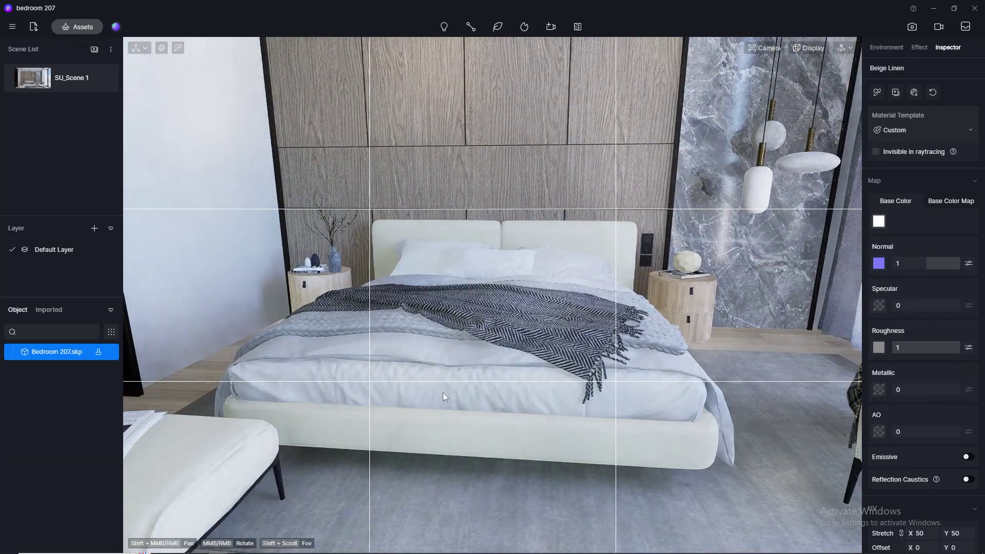
scroll(419, 429, "up", 3)
scroll(418, 430, "up", 3)
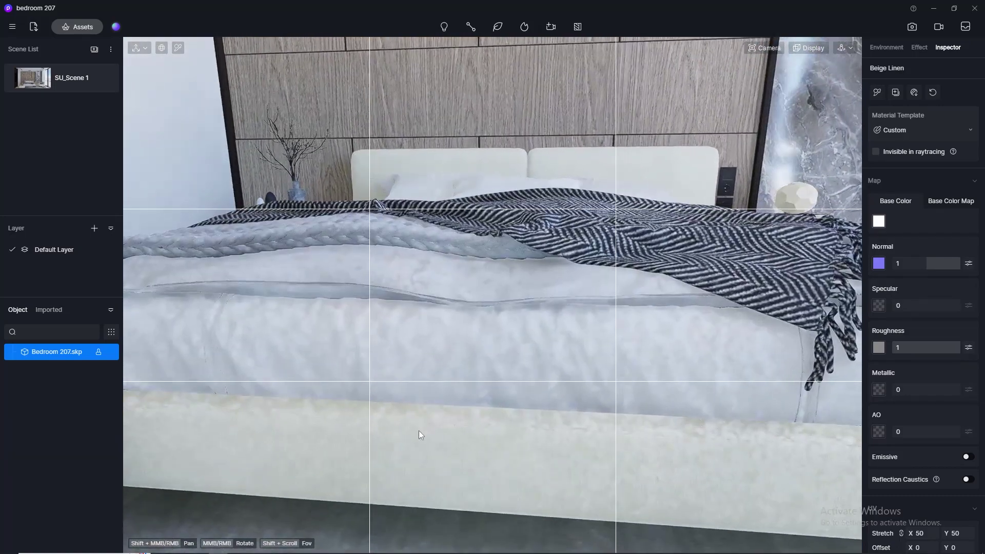
Apply White Linen from the favourite materials to the mattress above the bed frame
left_click(73, 28)
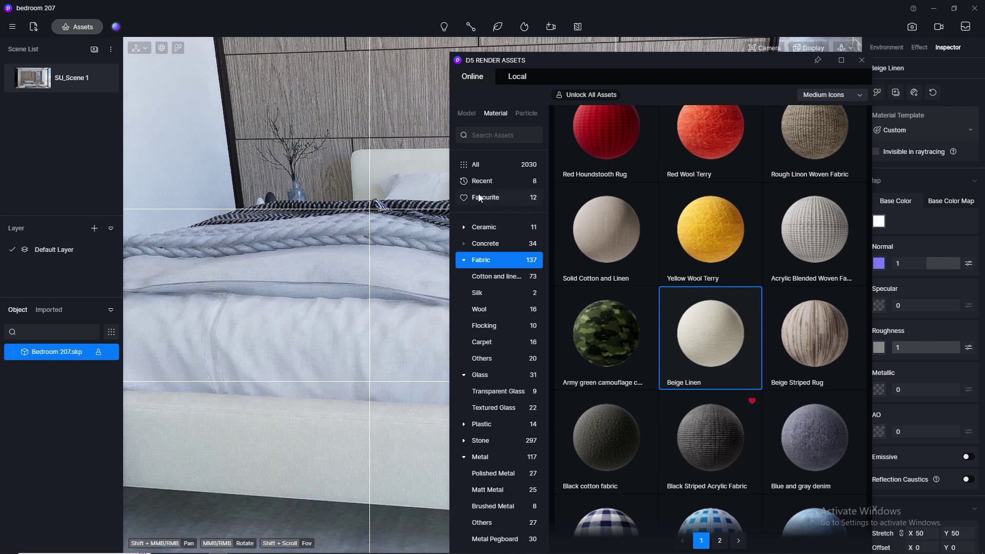
left_click(478, 198)
scroll(285, 177, "up", 2)
middle_click_drag(285, 177, 294, 300)
scroll(260, 150, "down", 3)
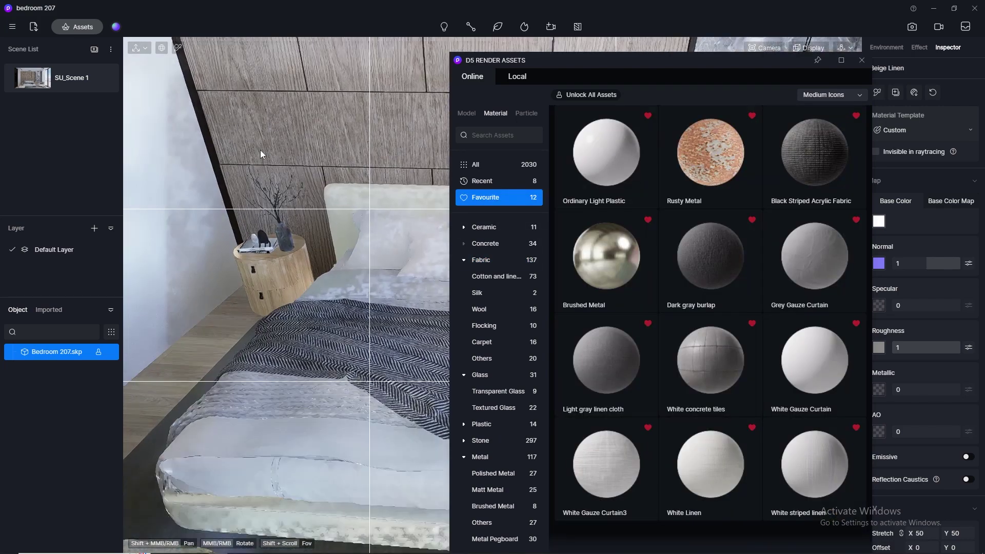
right_click_drag(260, 150, 347, 355)
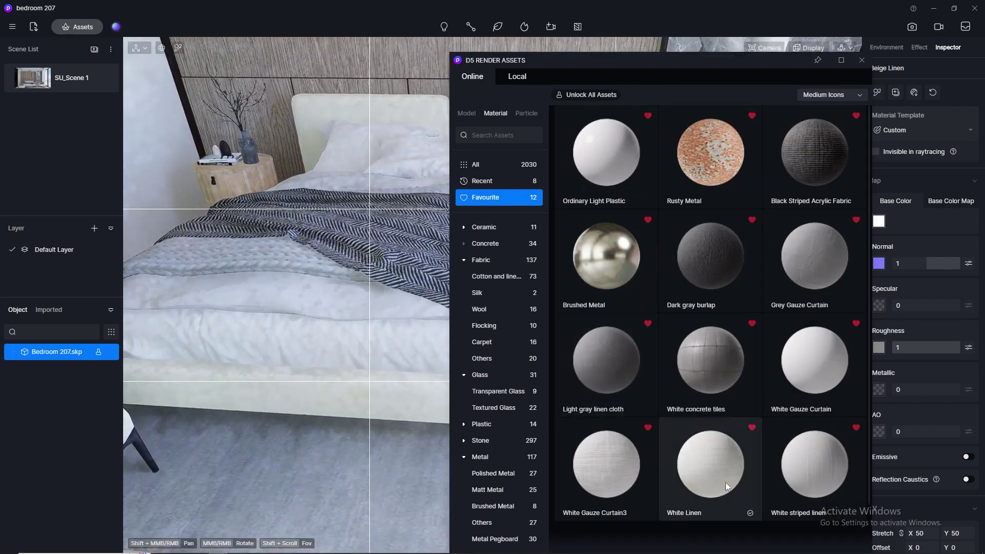
scroll(203, 341, "up", 5)
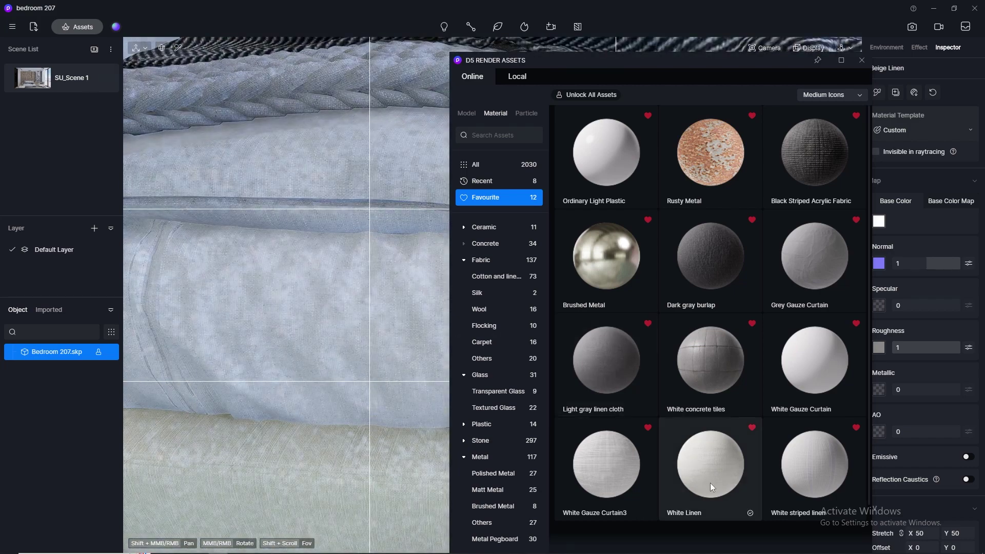
left_click_drag(711, 485, 337, 307)
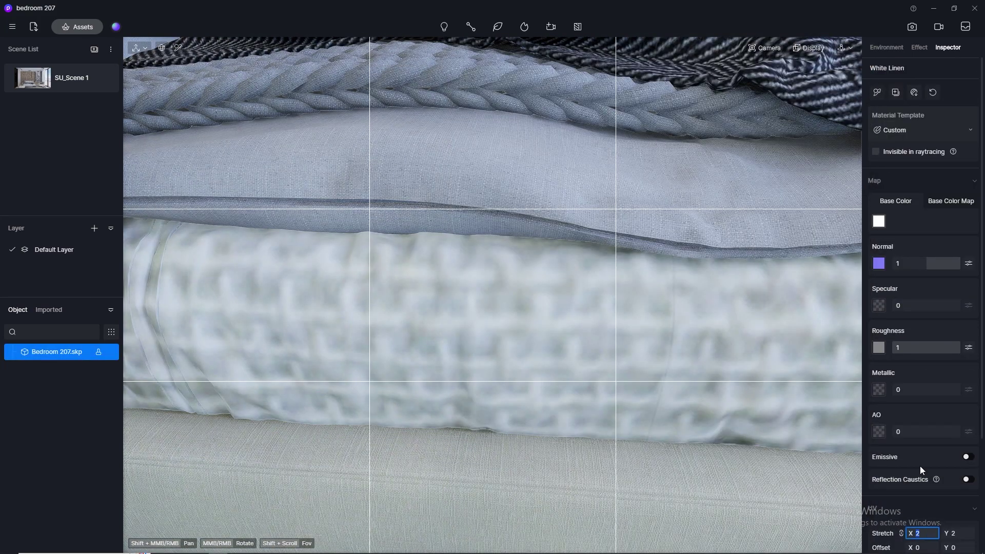
Try UV stretch values of 50 and 30 on the mattress's White Linen
type("50")
key("Return")
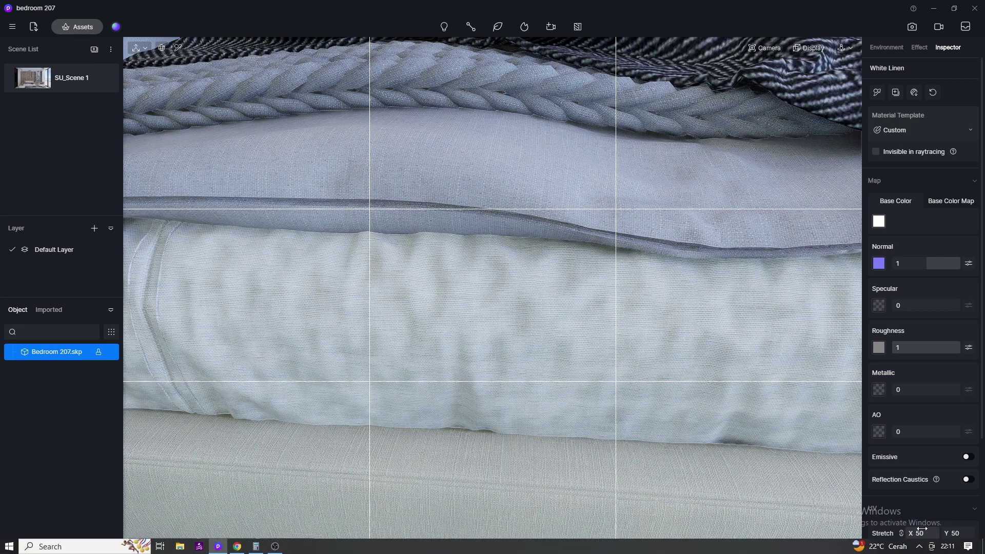
left_click(921, 530)
type("30")
key("Return")
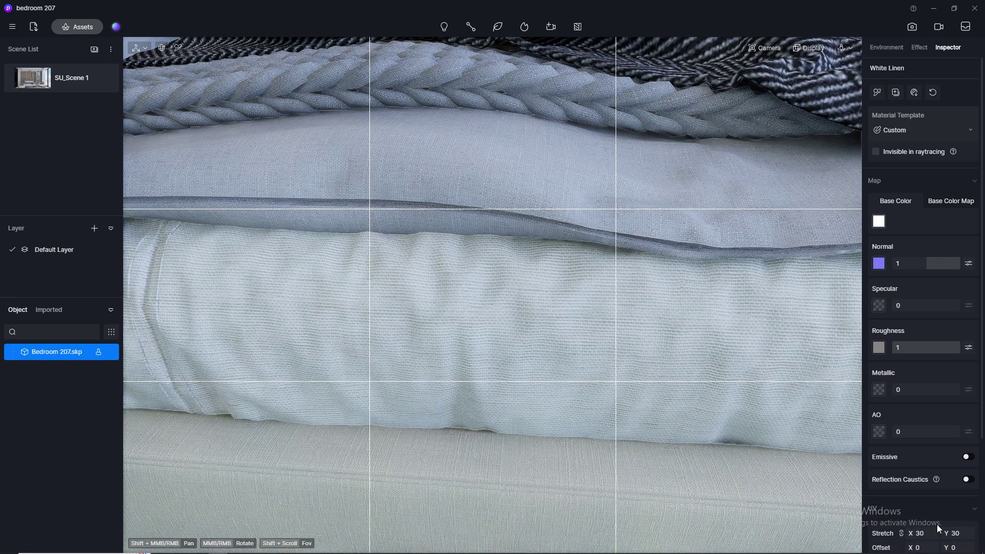
Set the White Linen's UV stretch to 35 and check it across the bed
double_click(920, 533)
type("35")
key("Return")
scroll(378, 335, "down", 5)
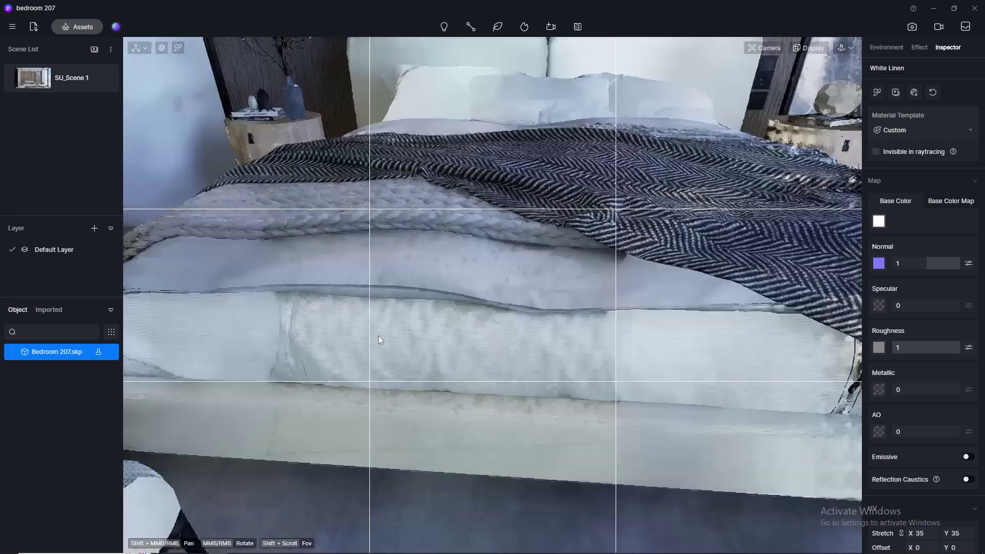
scroll(378, 335, "down", 3)
middle_click_drag(415, 190, 524, 341)
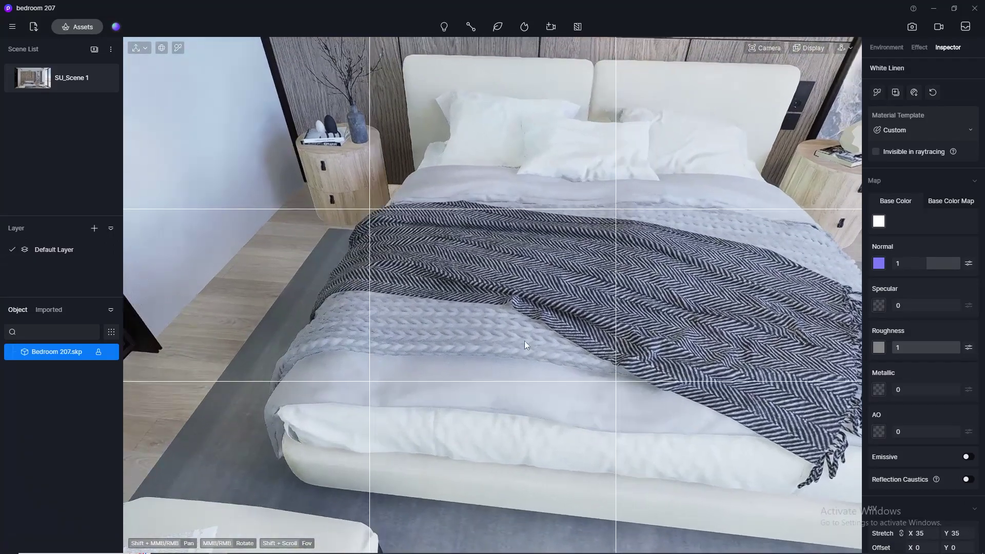
scroll(503, 281, "up", 4)
scroll(349, 279, "down", 3)
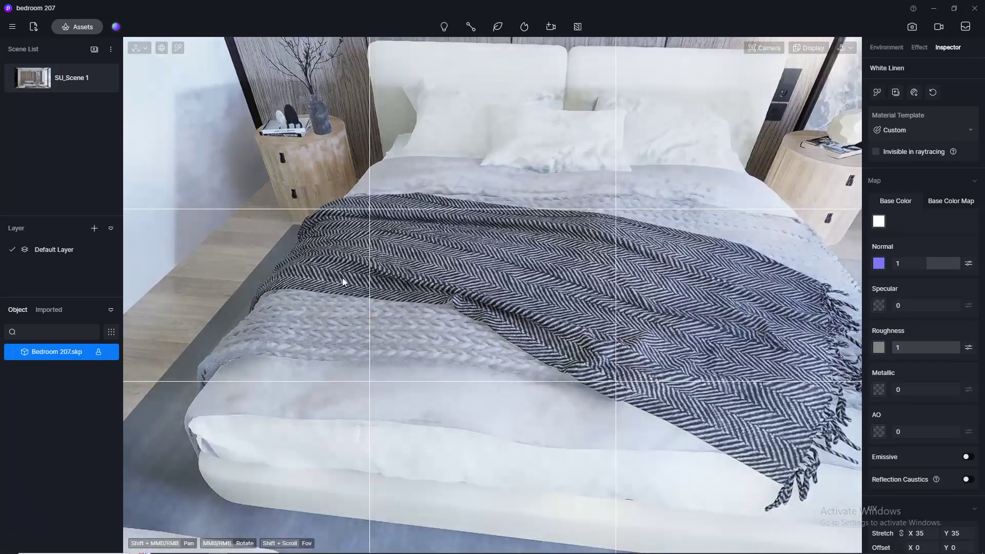
Try Light gray linen cloth from the favourite materials on the duvet beneath the knitted blanket
left_click(76, 31)
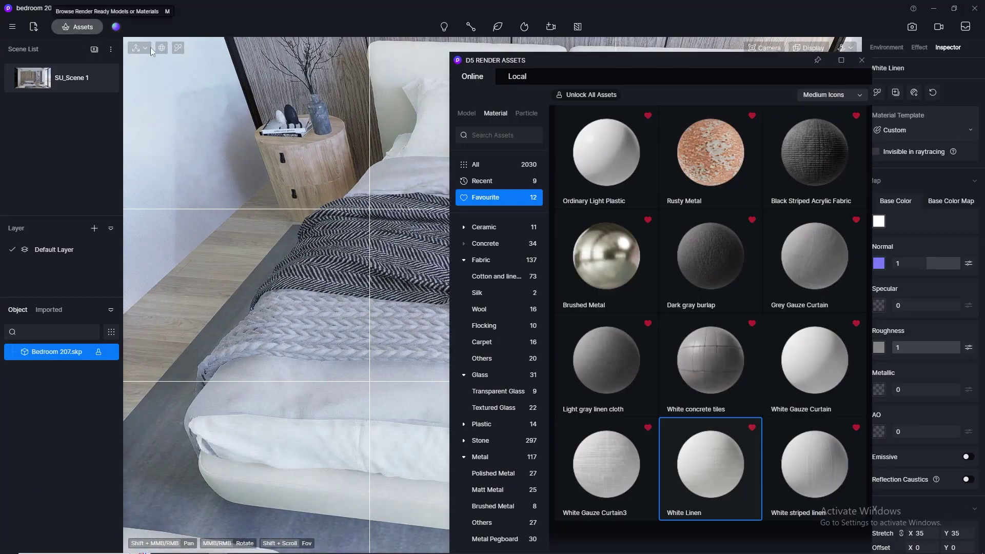
left_click_drag(595, 66, 762, 62)
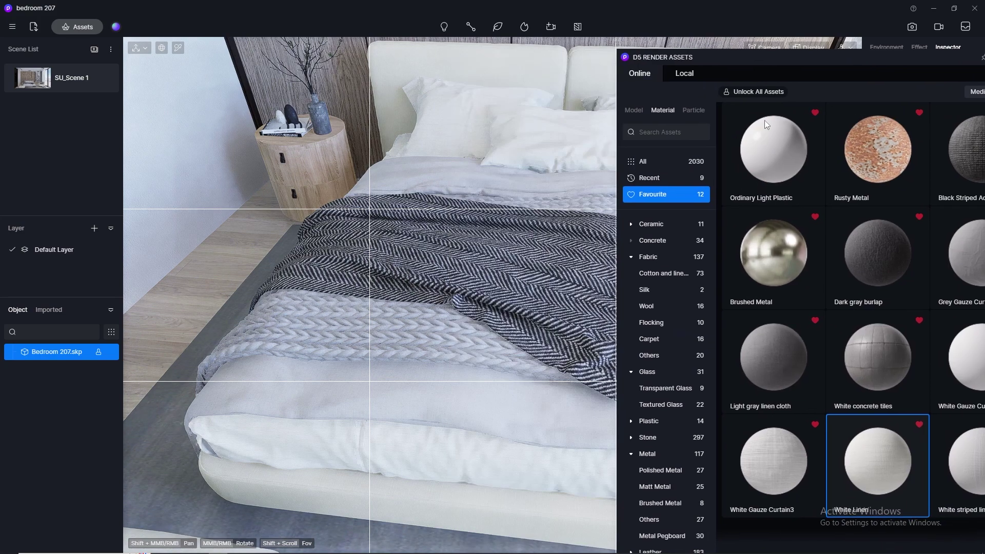
left_click_drag(771, 358, 413, 384)
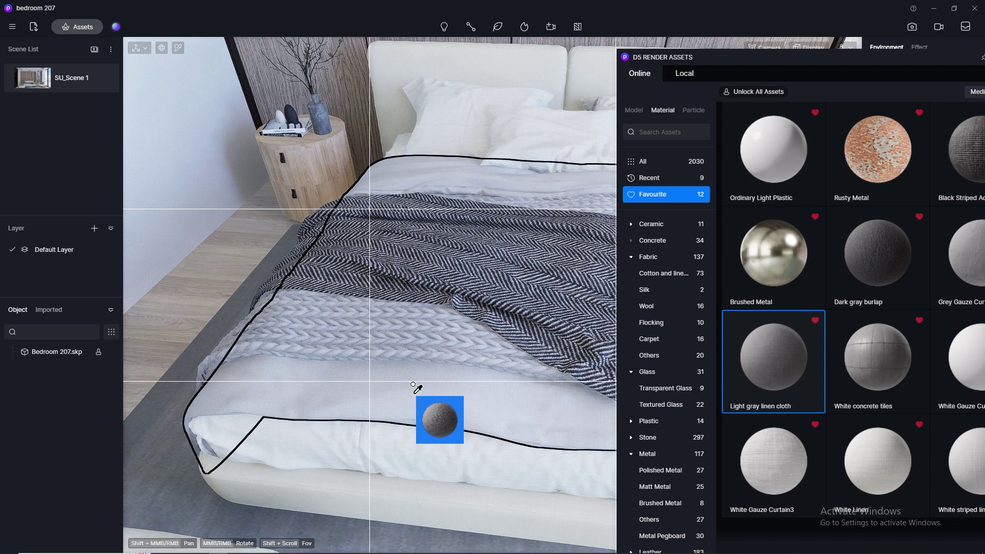
left_click_drag(444, 378, 177, 328)
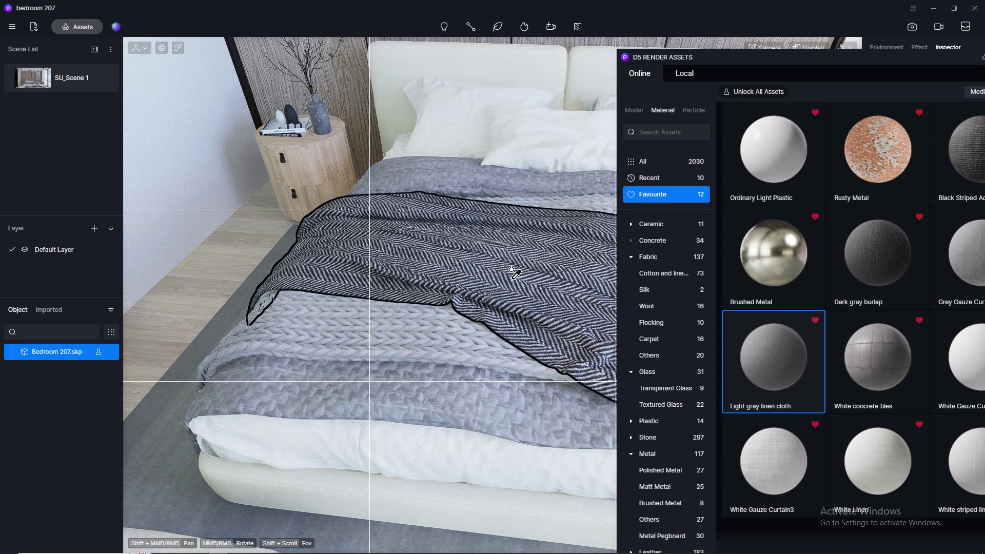
Apply Solid Cotton and Linen from the Fabric category to the duvet and close the asset library
left_click(654, 258)
left_click_drag(763, 57, 657, 52)
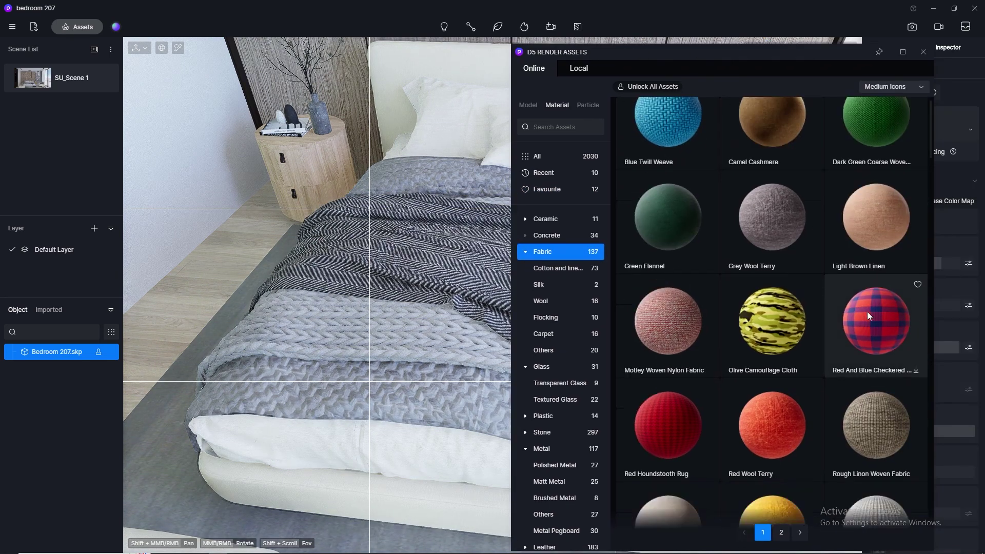
scroll(868, 315, "down", 3)
left_click_drag(654, 252, 377, 426)
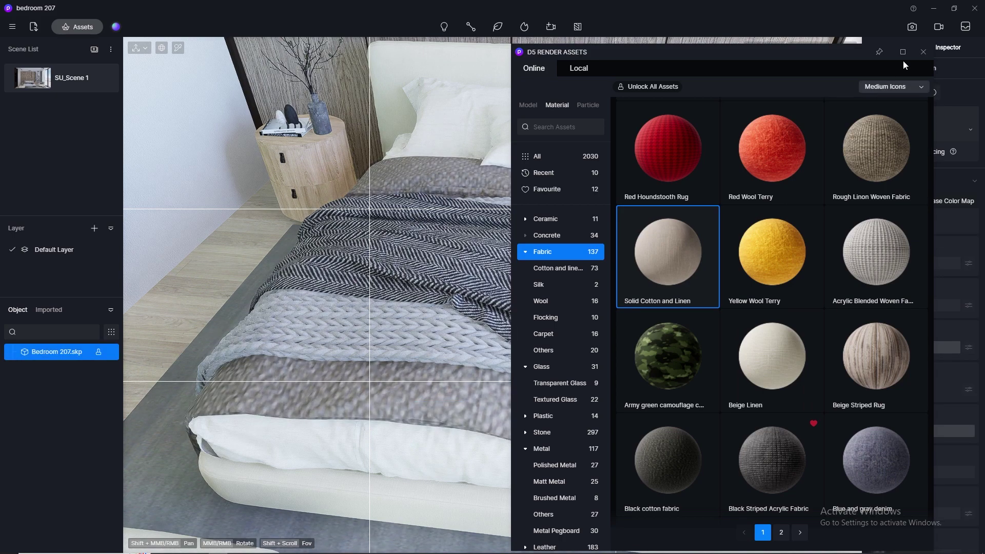
left_click(922, 55)
Try a UV stretch of 30 on the duvet's Solid Cotton and Linen and settle on 20
scroll(402, 497, "up", 5)
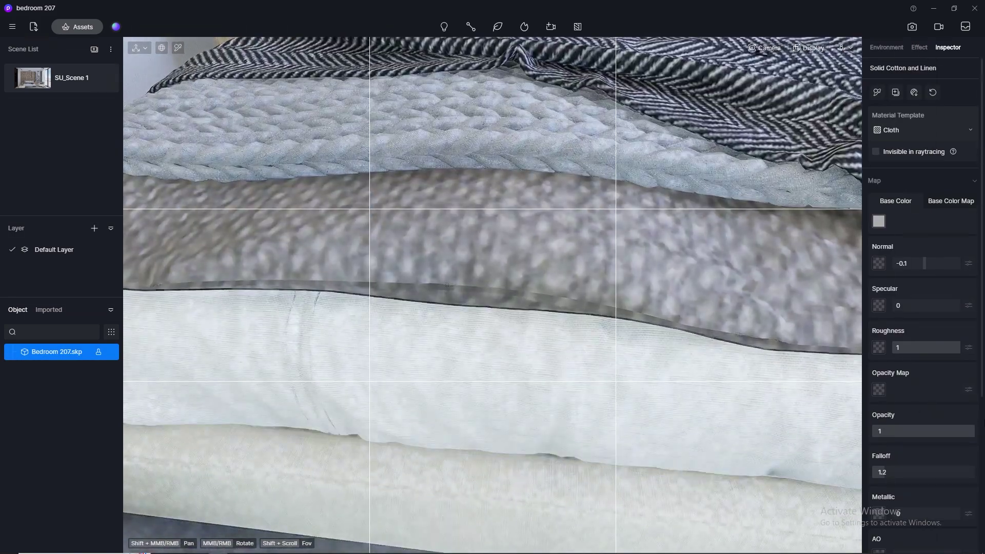
scroll(957, 448, "down", 2)
scroll(957, 448, "down", 3)
left_click(928, 395)
type("3")
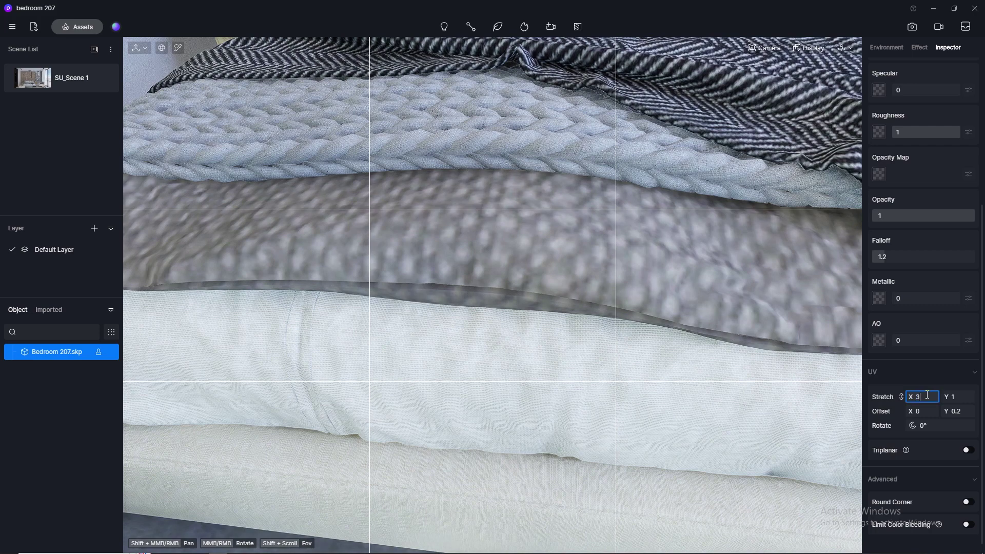
type("0")
key("Return")
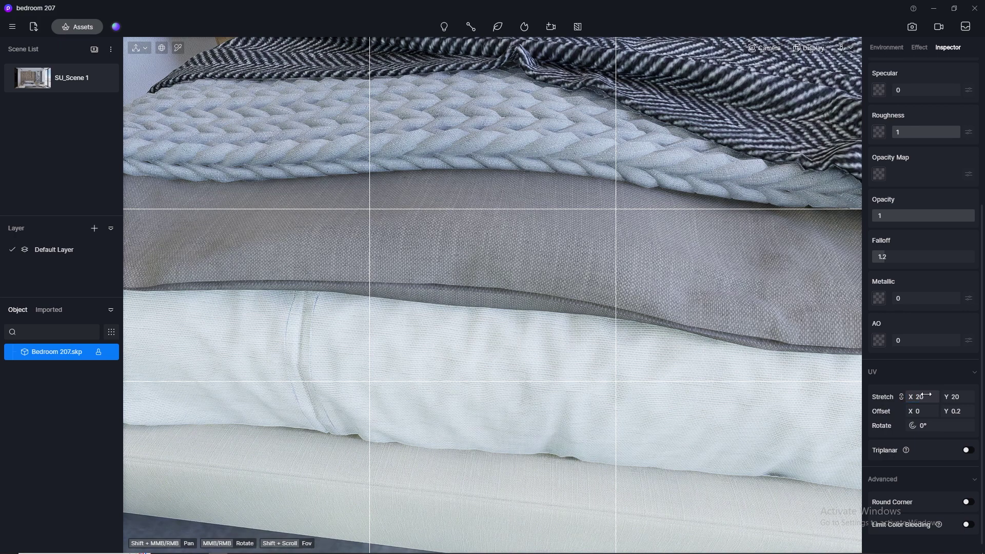
Examine the duvet's fabric up close and compare it with the blankets and pillows across the bed
key("i")
left_click(583, 330)
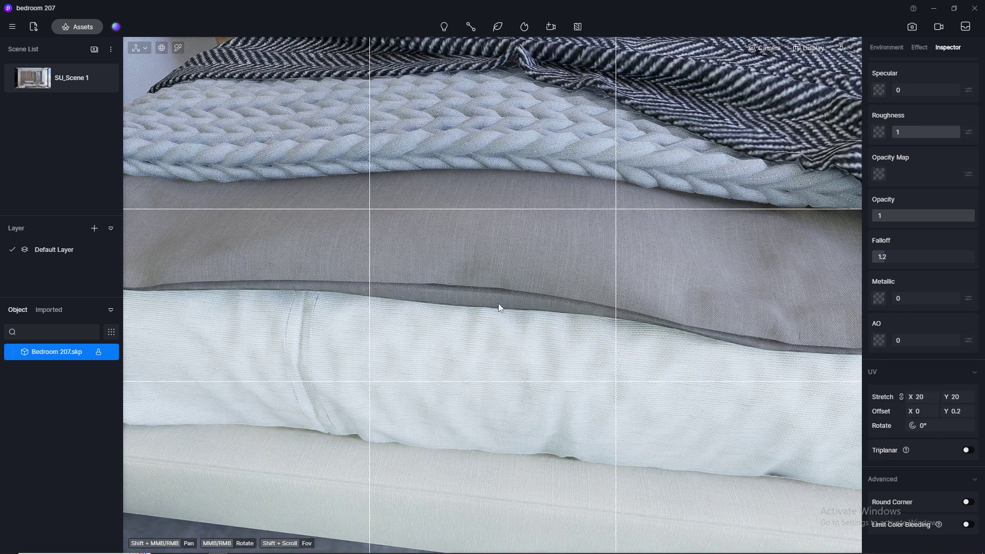
scroll(433, 315, "down", 4)
scroll(445, 312, "down", 1)
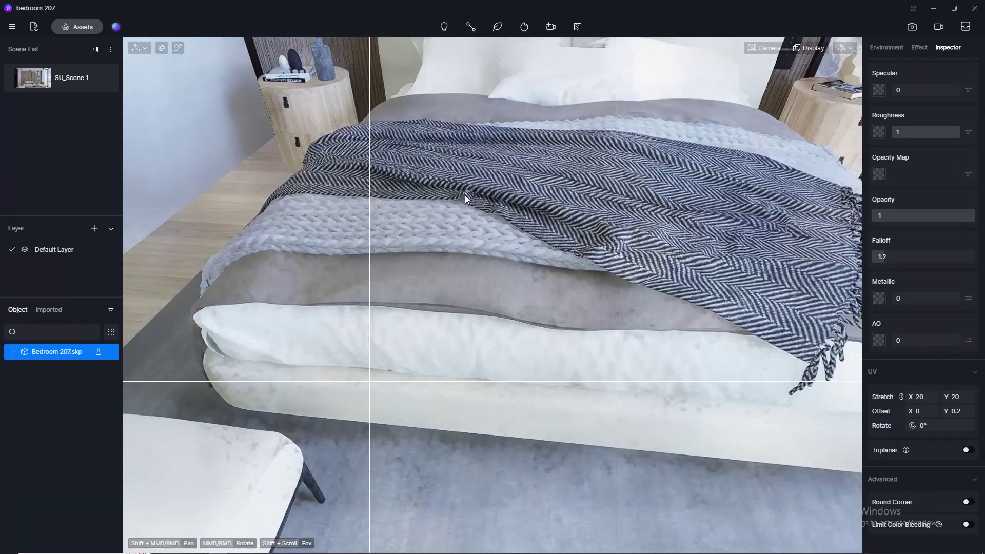
scroll(467, 198, "up", 2)
middle_click_drag(469, 200, 488, 334, "shift")
scroll(380, 201, "down", 2)
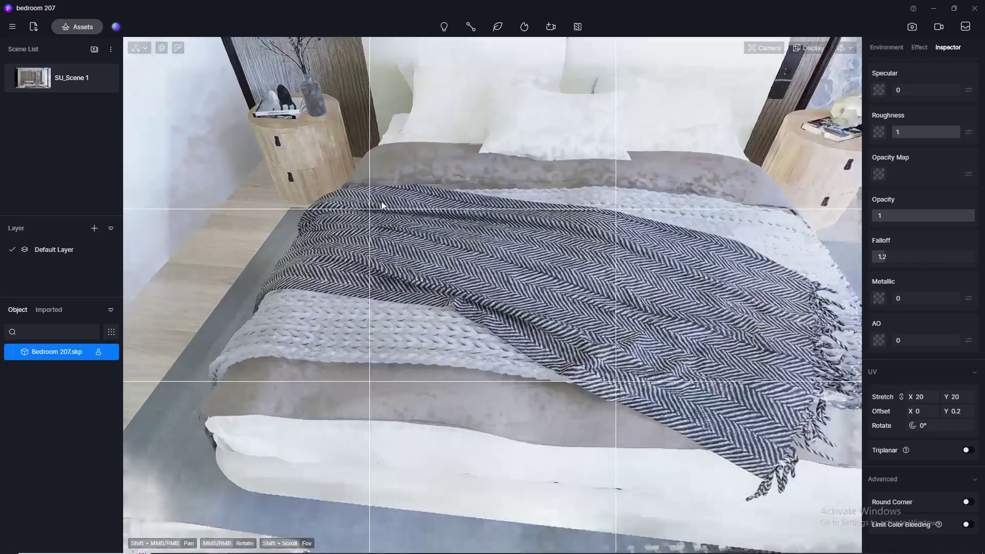
scroll(496, 209, "down", 5)
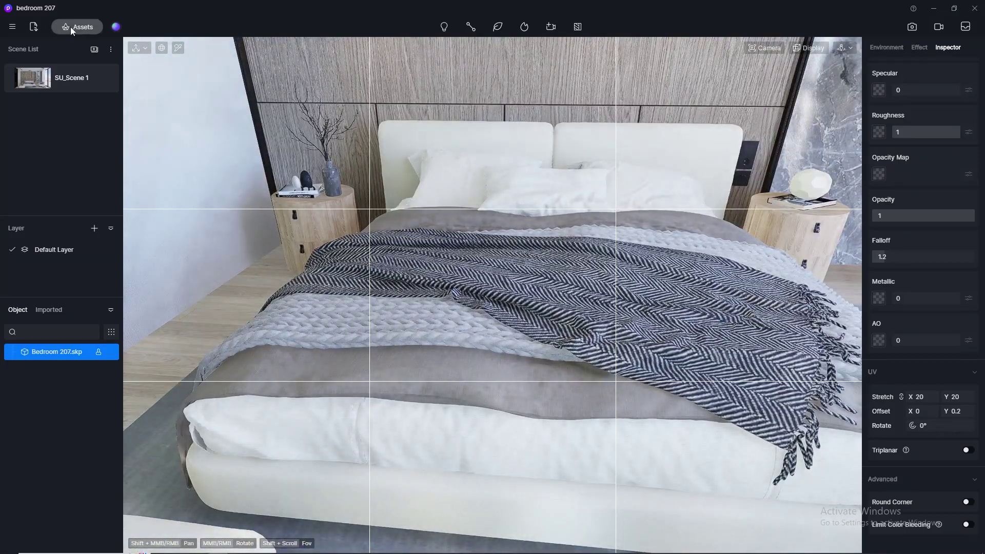
Apply Light Grey Striped Rug from the Fabric category to the knitted blanket and close the asset library
left_click(70, 27)
scroll(747, 367, "down", 10)
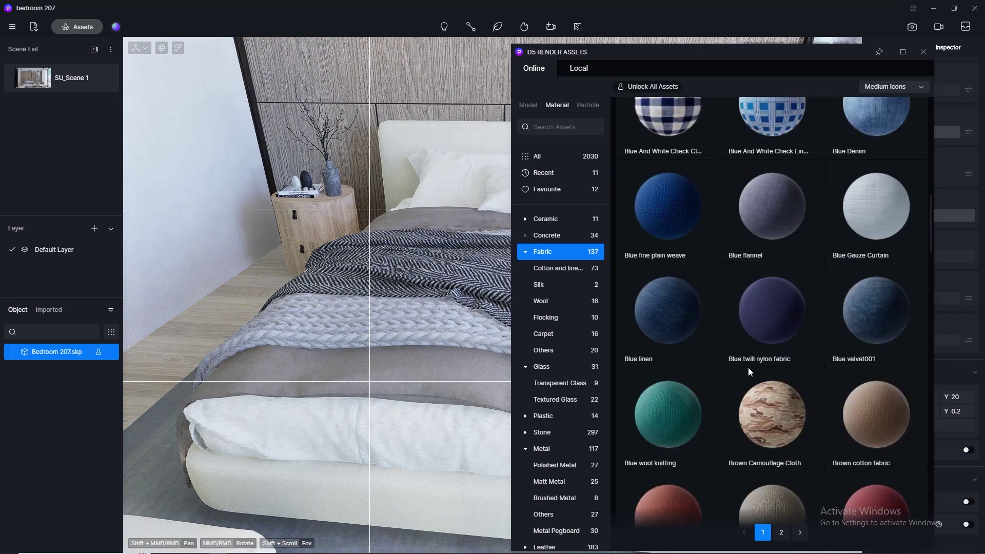
scroll(748, 367, "down", 5)
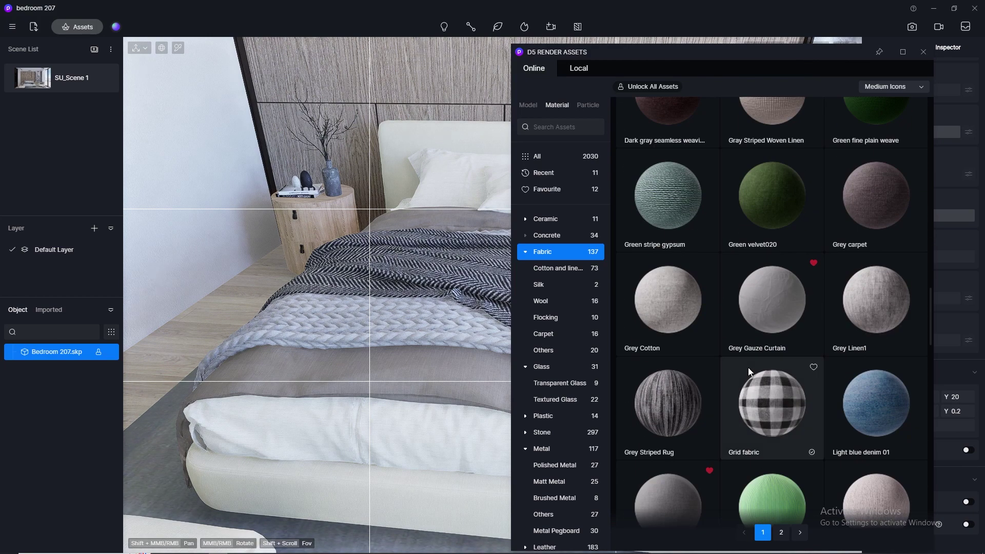
scroll(749, 370, "down", 1)
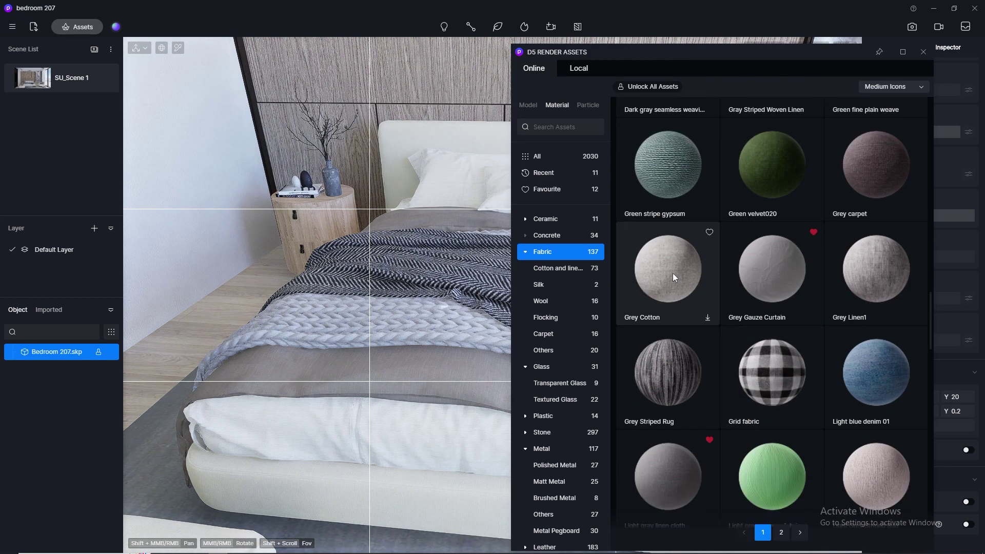
scroll(773, 297, "down", 3)
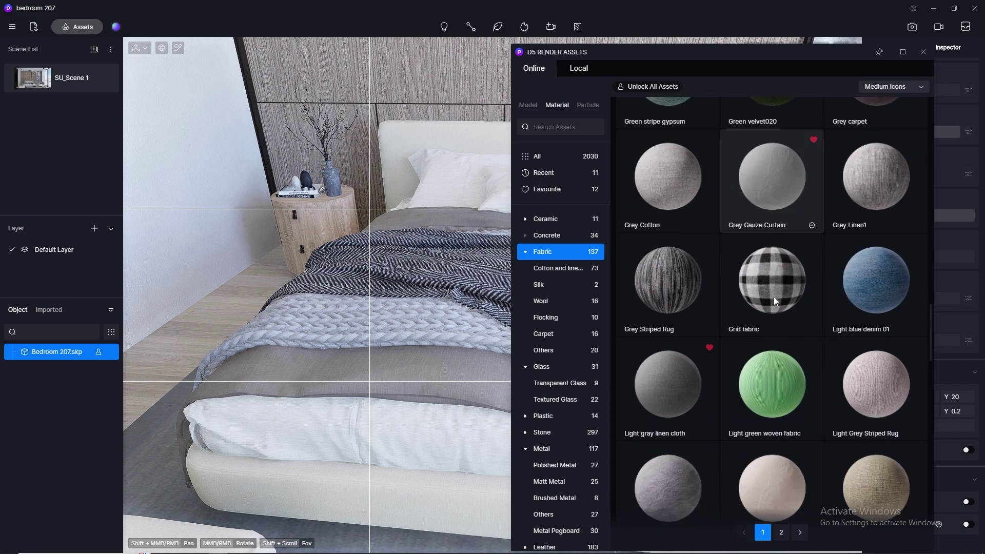
scroll(774, 297, "down", 2)
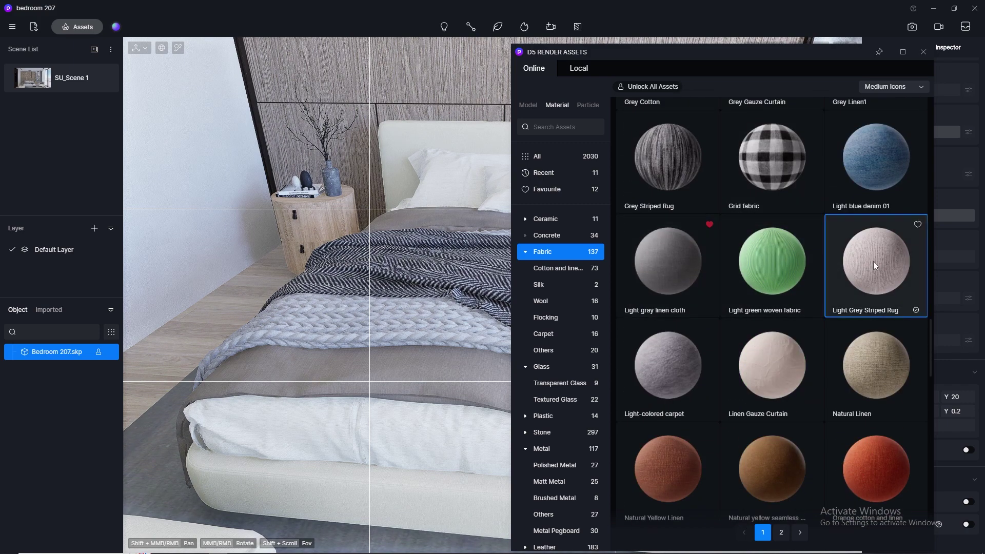
left_click_drag(873, 261, 463, 294)
left_click(922, 54)
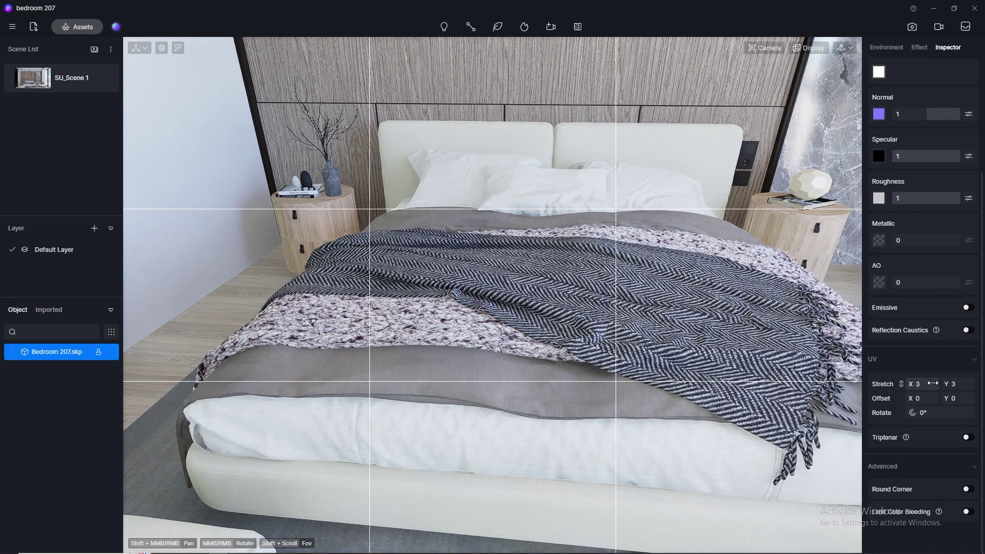
Try UV stretches of 50, 80 and 100 on the knitted blanket's material, settle on 90 and deselect it
key("Return")
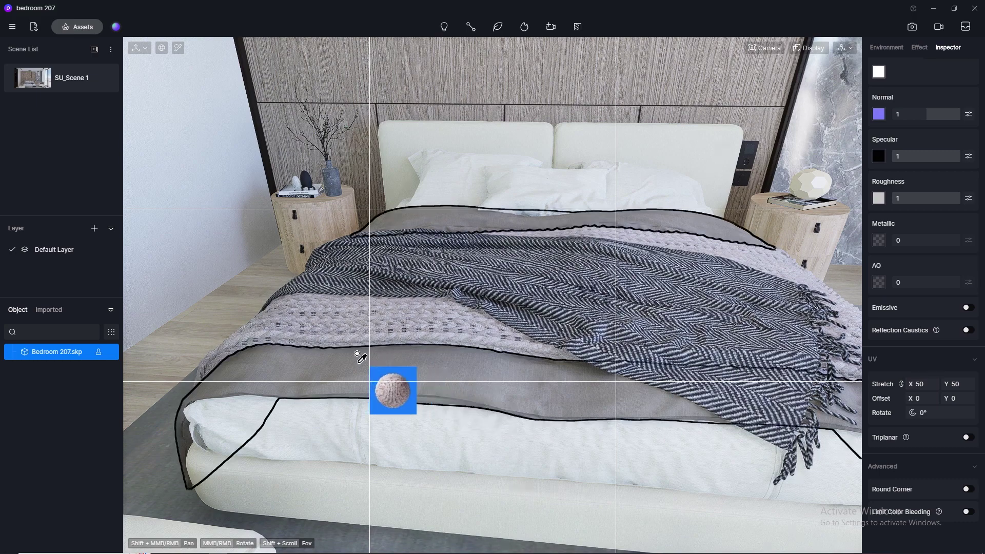
scroll(361, 353, "up", 3)
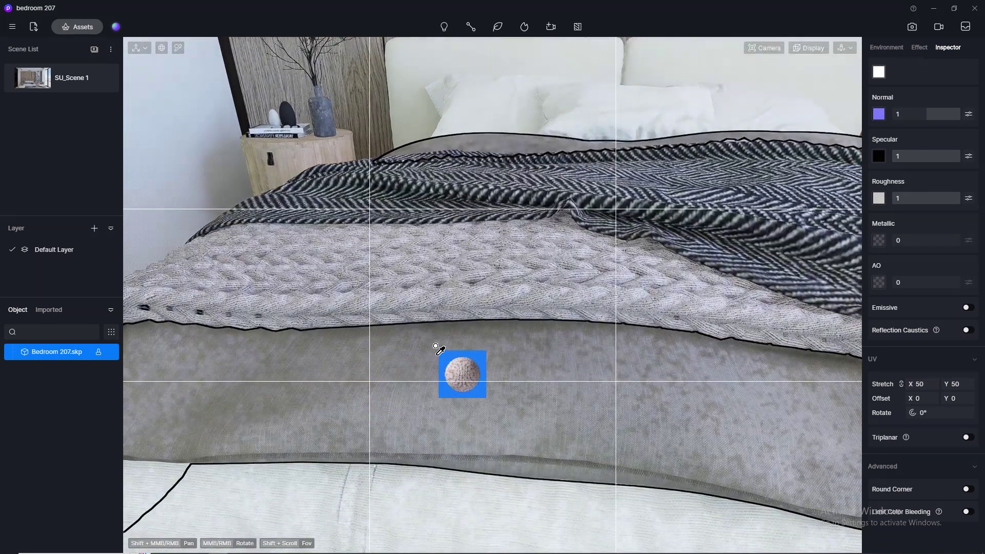
middle_click_drag(435, 346, 411, 416)
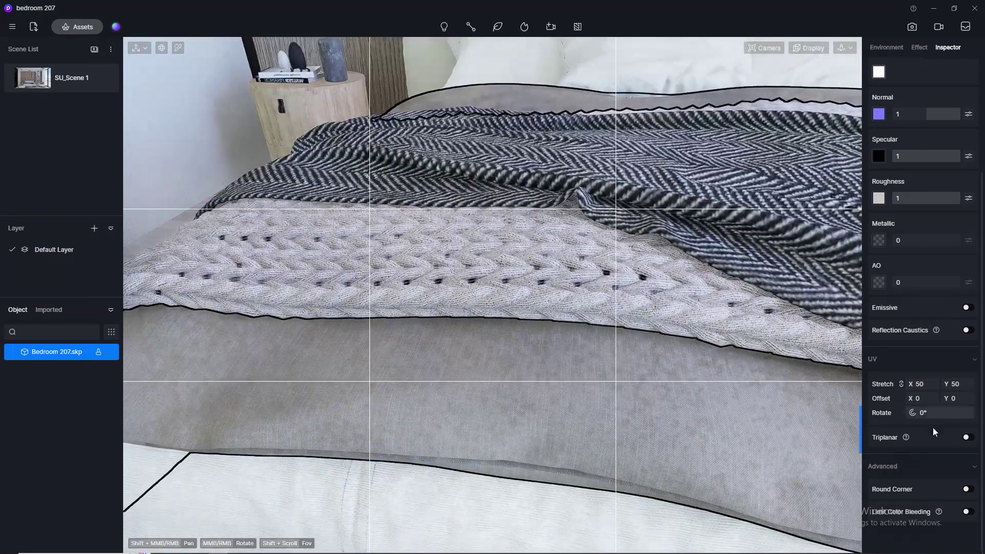
left_click(927, 385)
type("80")
key("Return")
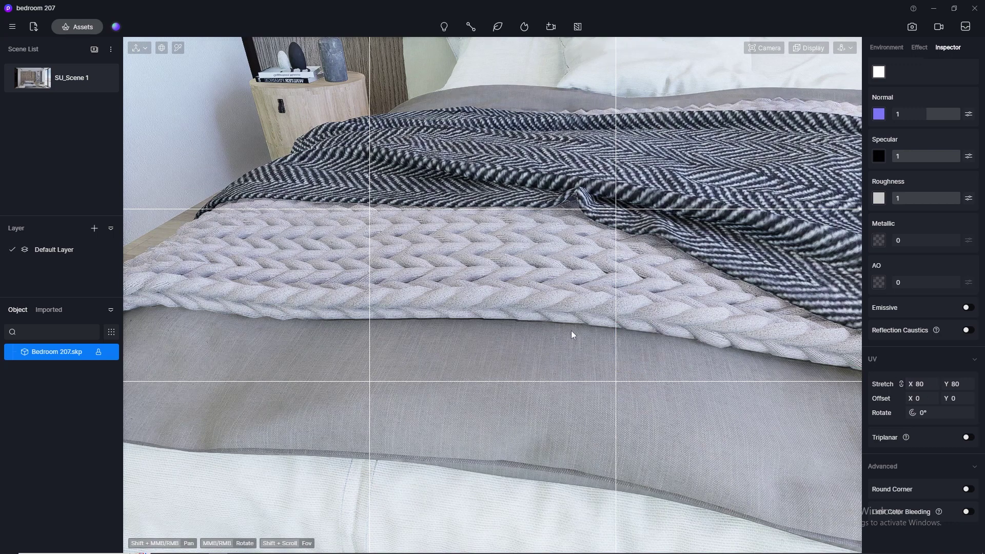
type("100")
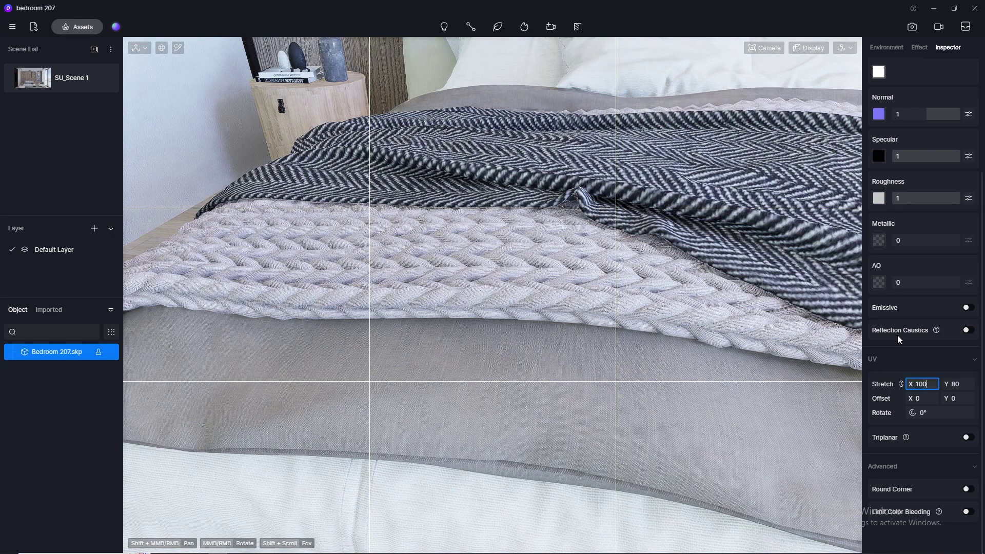
key("Return")
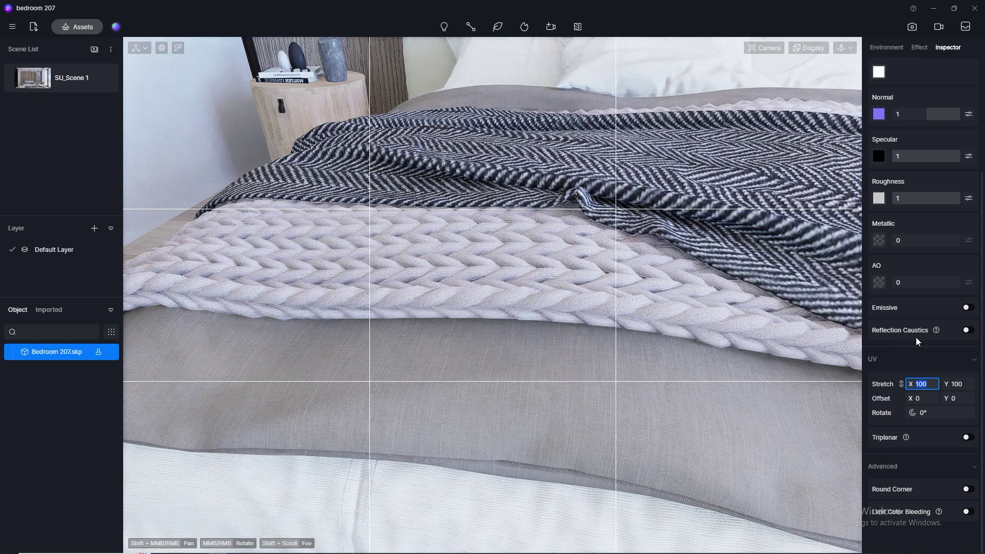
type("80")
key("Return")
key("Escape")
Apply Dark gray burlap from the favourite materials to the fringed herringbone throw and close the asset library
scroll(393, 260, "down", 3)
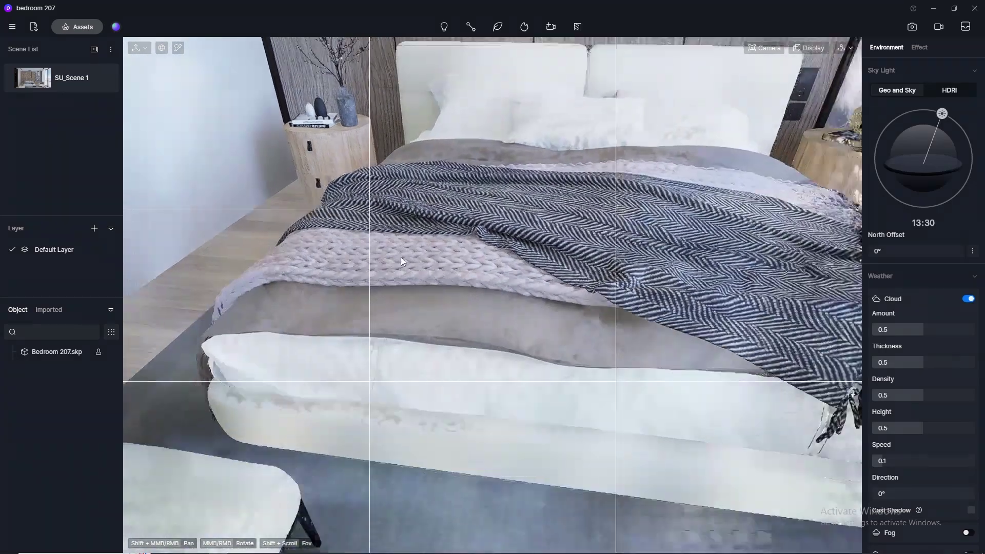
scroll(262, 327, "down", 1)
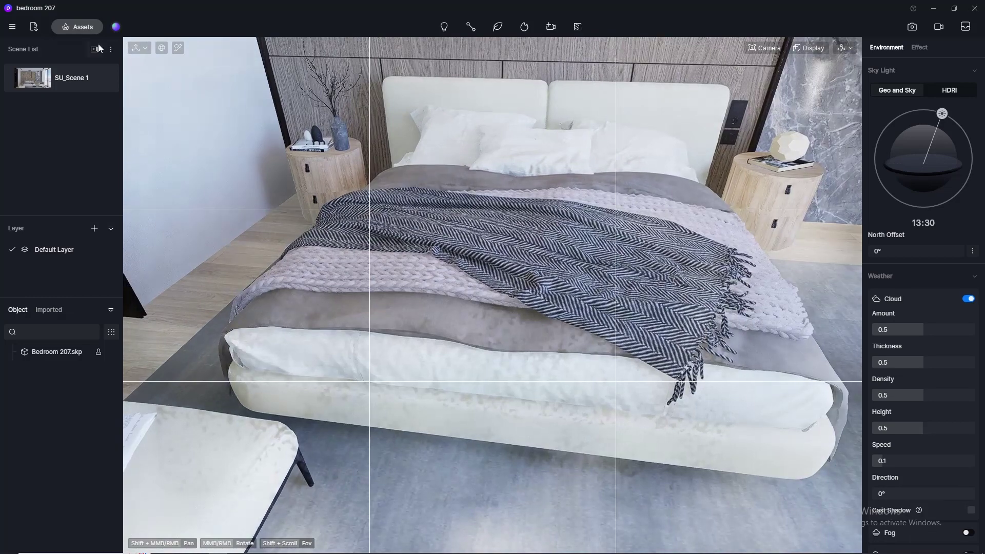
left_click(84, 29)
scroll(837, 369, "up", 5)
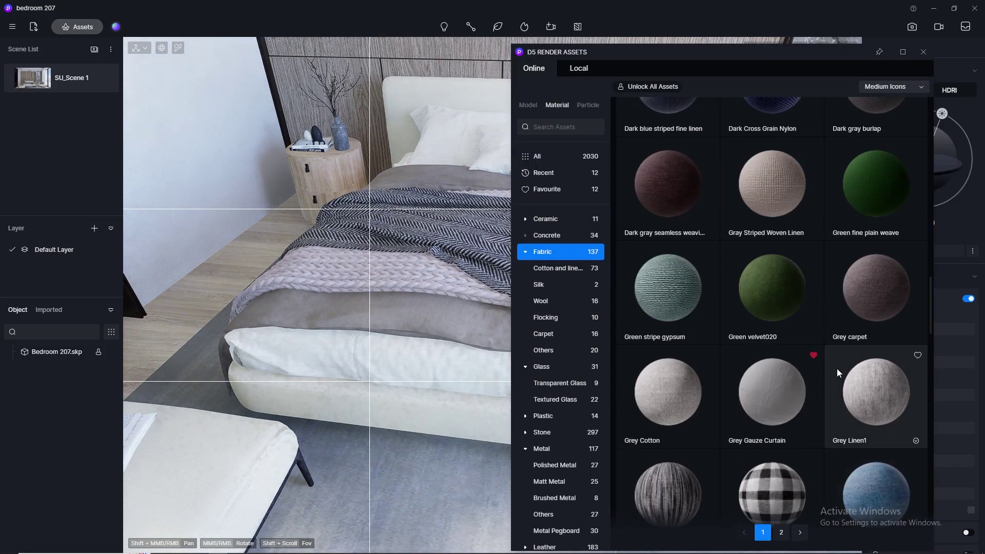
scroll(837, 370, "up", 5)
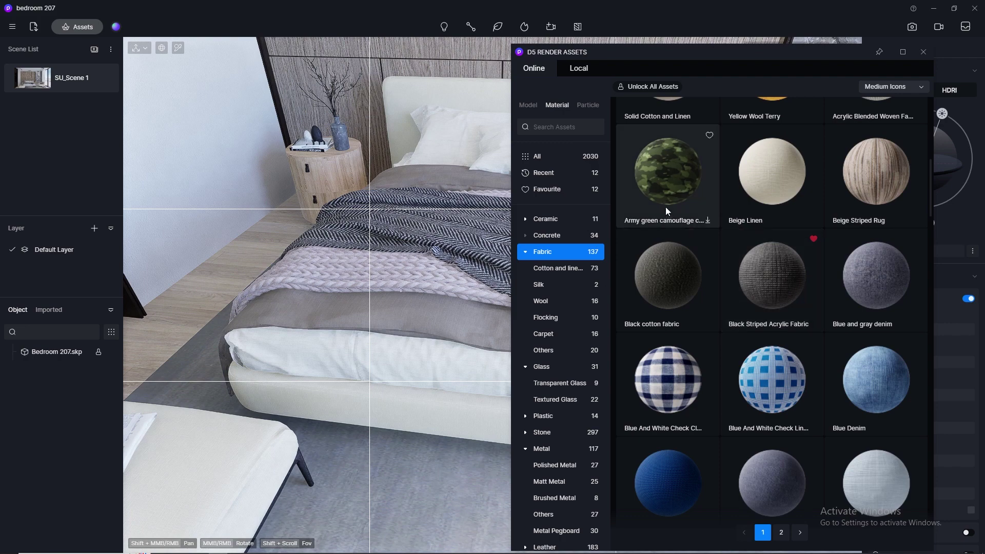
scroll(737, 269, "up", 5)
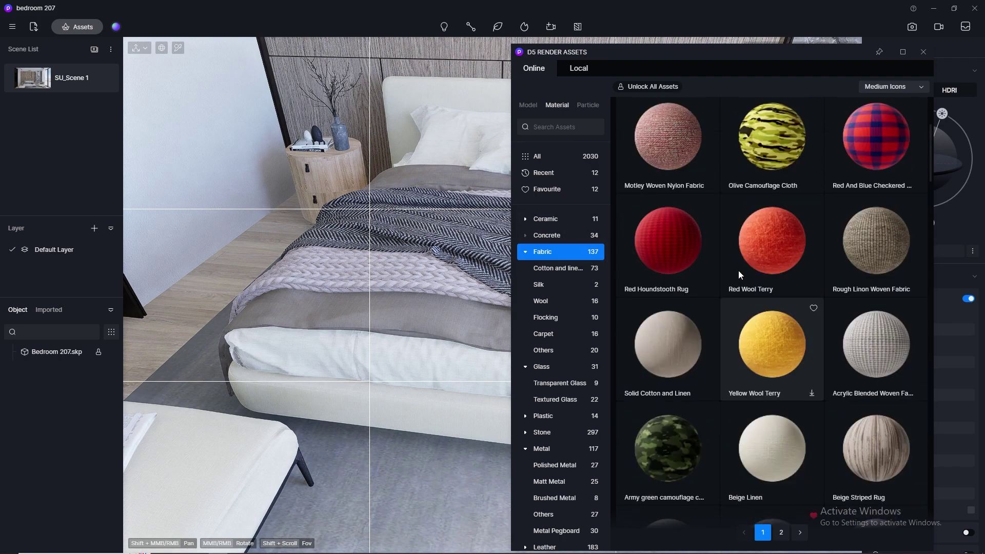
scroll(716, 256, "up", 2)
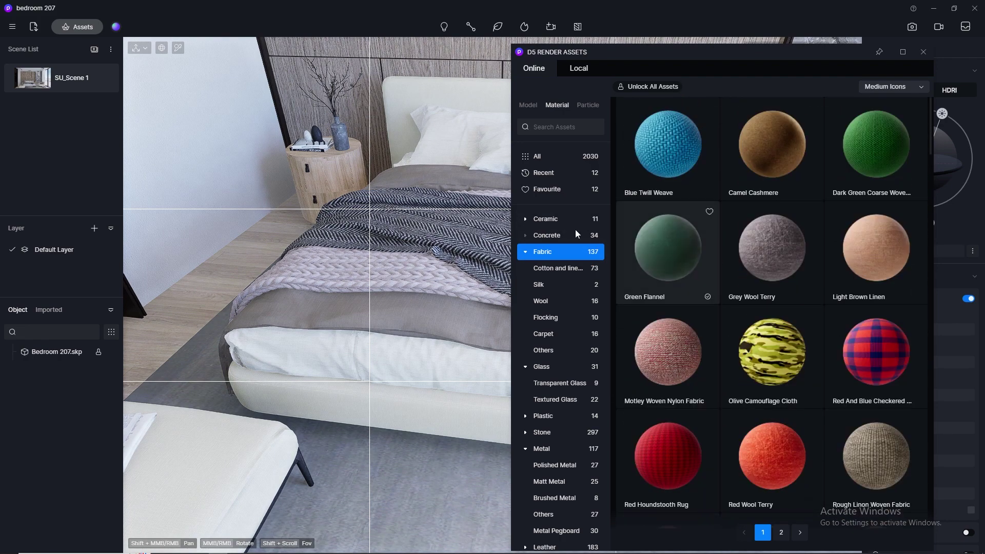
left_click(538, 193)
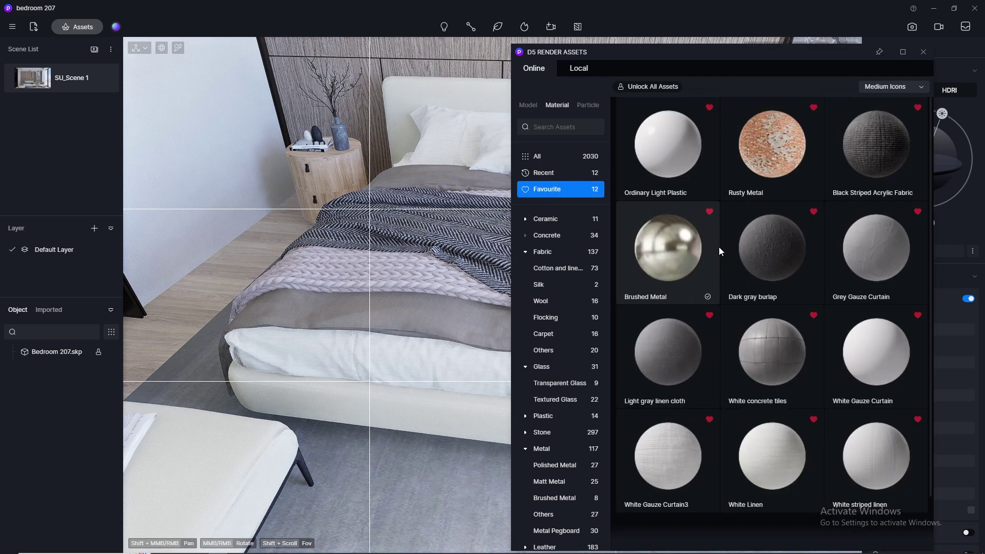
left_click_drag(780, 257, 446, 218)
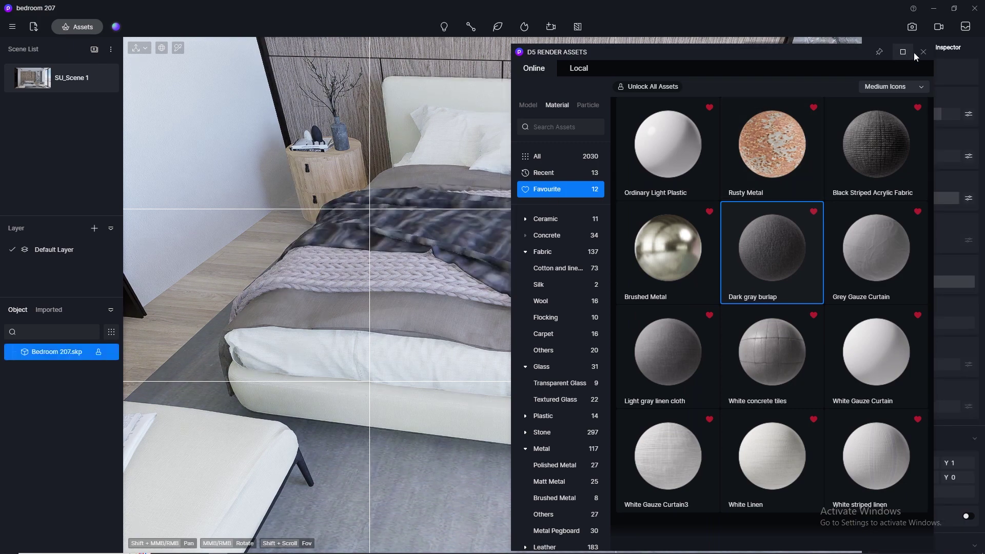
left_click(922, 52)
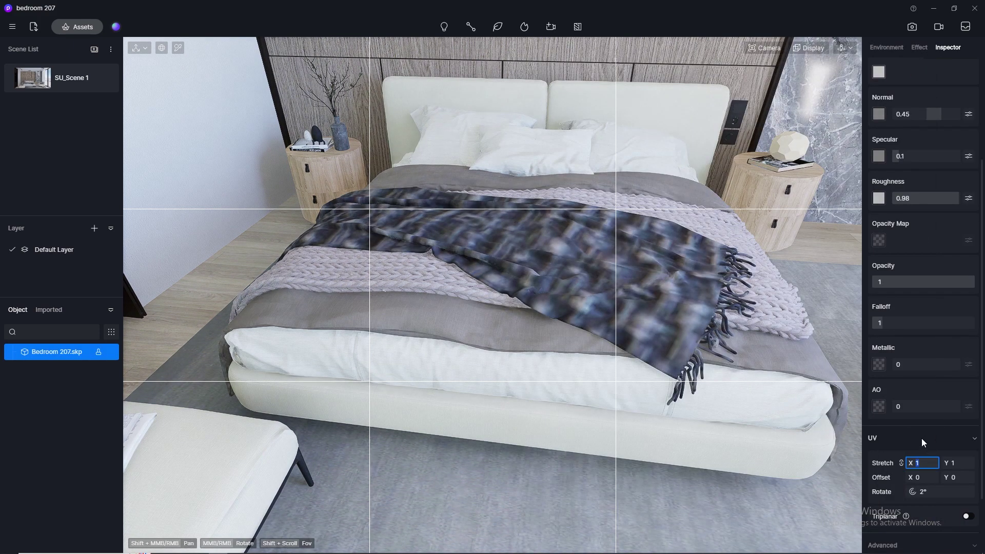
Try a UV stretch of 30 on the fringed throw's Dark gray burlap and settle on 40
type("30")
key("Return")
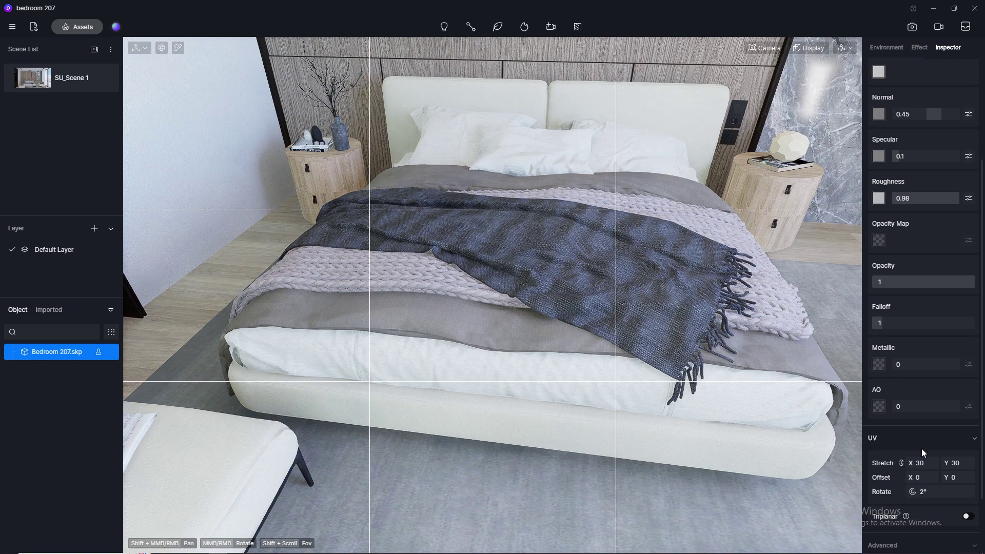
left_click(921, 462)
type("2")
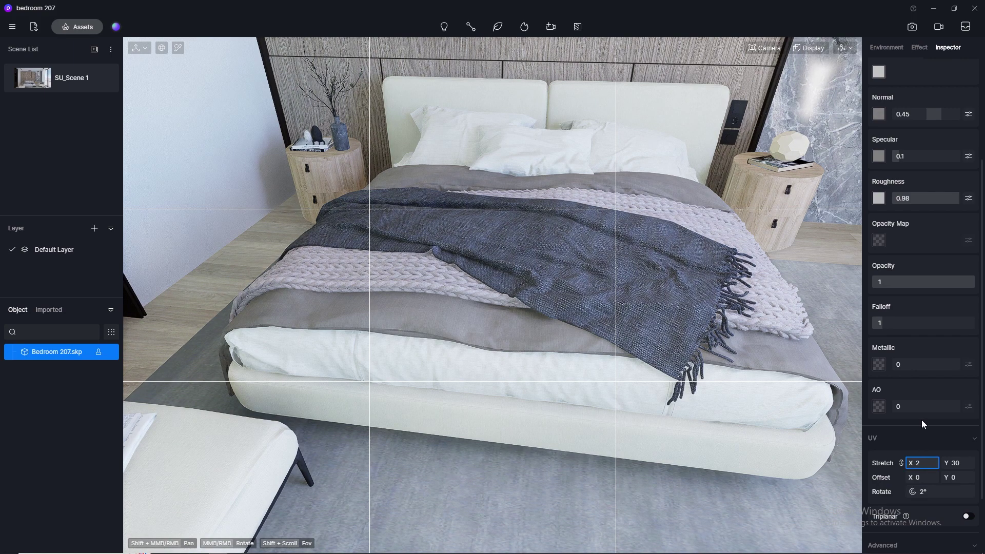
type("0")
key("Return")
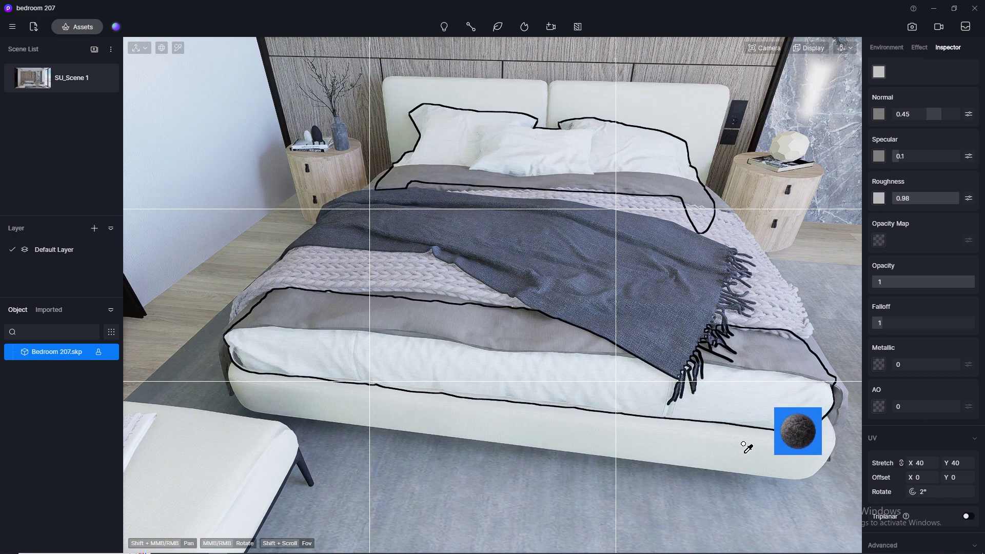
Recall SU_Scene 1, pick the knitted blanket's material and darken its base color to an HSV value of 92
left_click(39, 80)
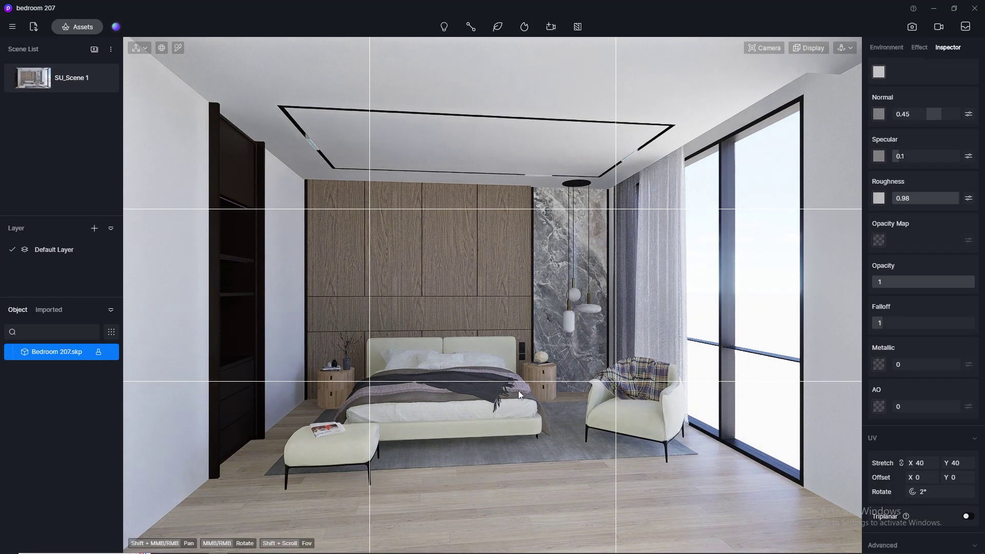
scroll(502, 394, "up", 5)
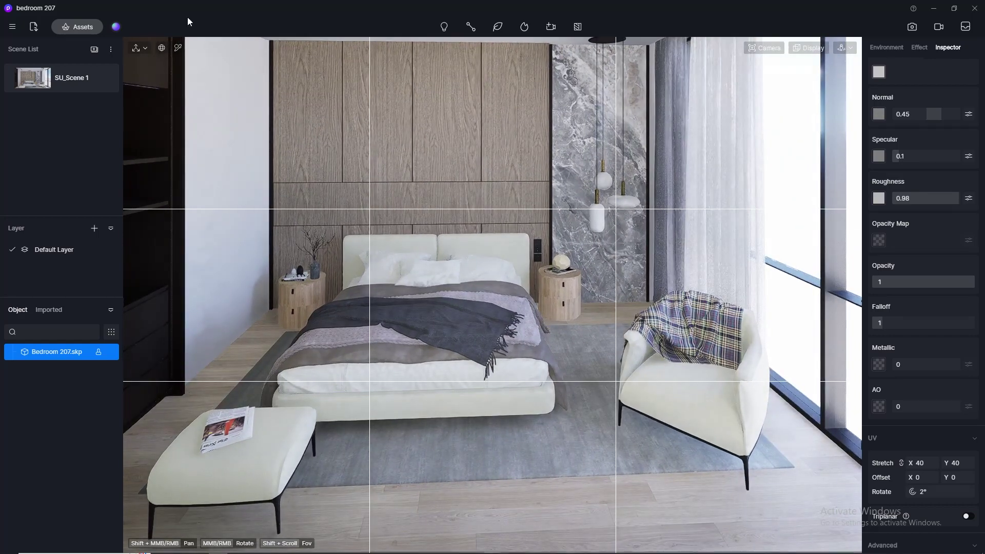
left_click(178, 47)
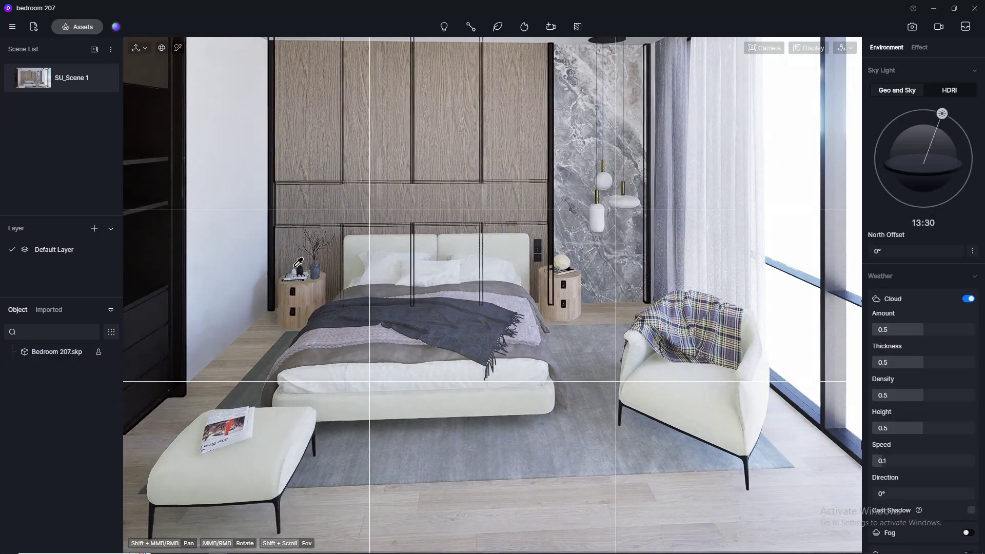
left_click(347, 341)
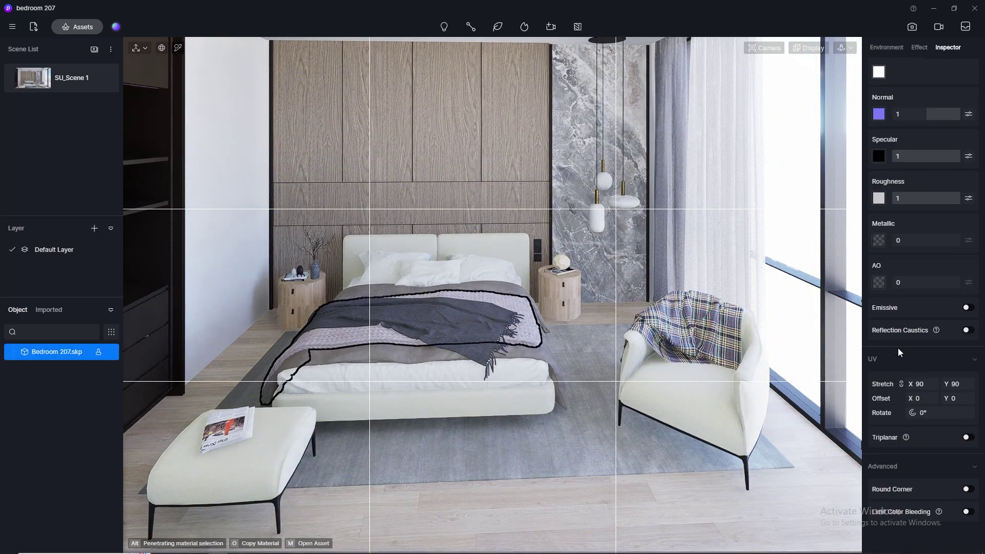
scroll(902, 97, "up", 3)
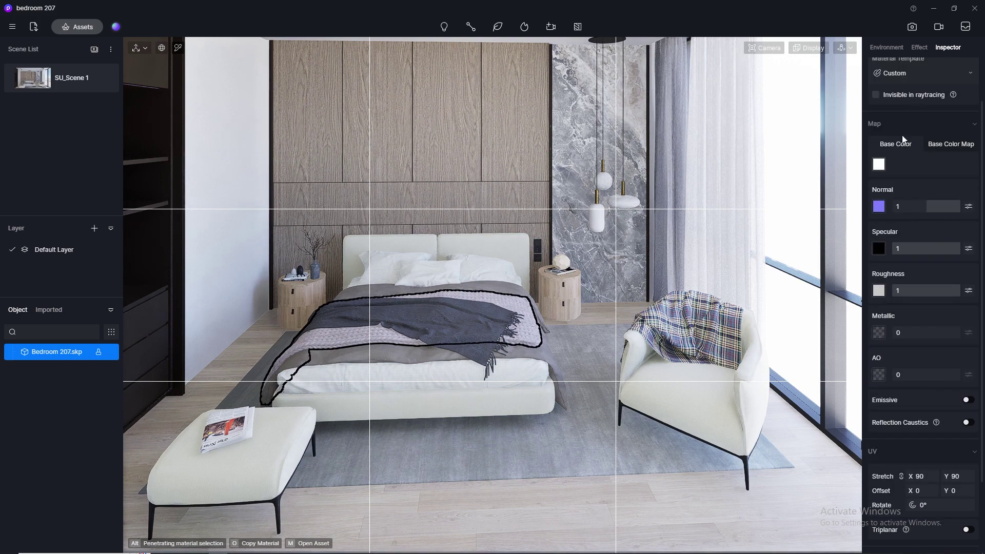
left_click(879, 164)
left_click_drag(871, 201, 863, 216)
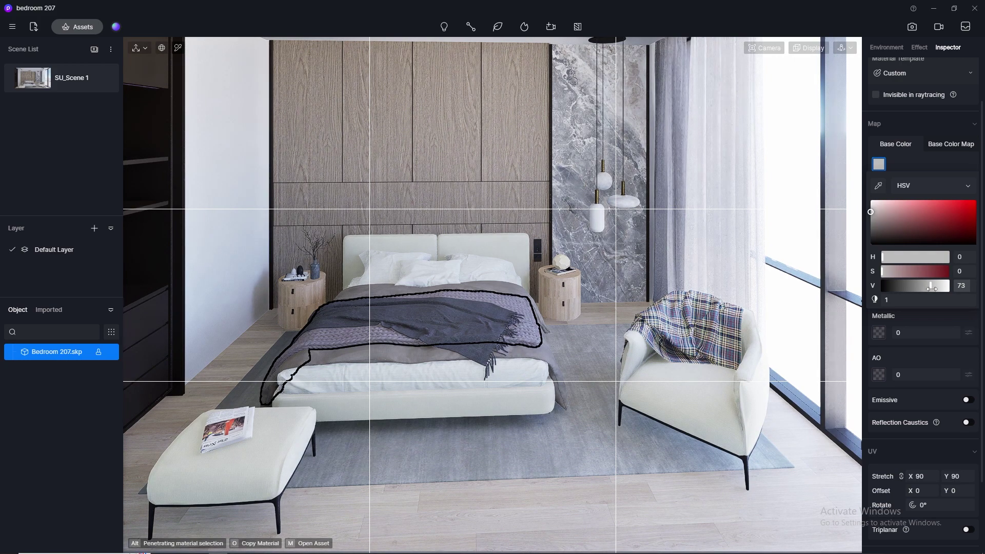
left_click_drag(932, 288, 945, 288)
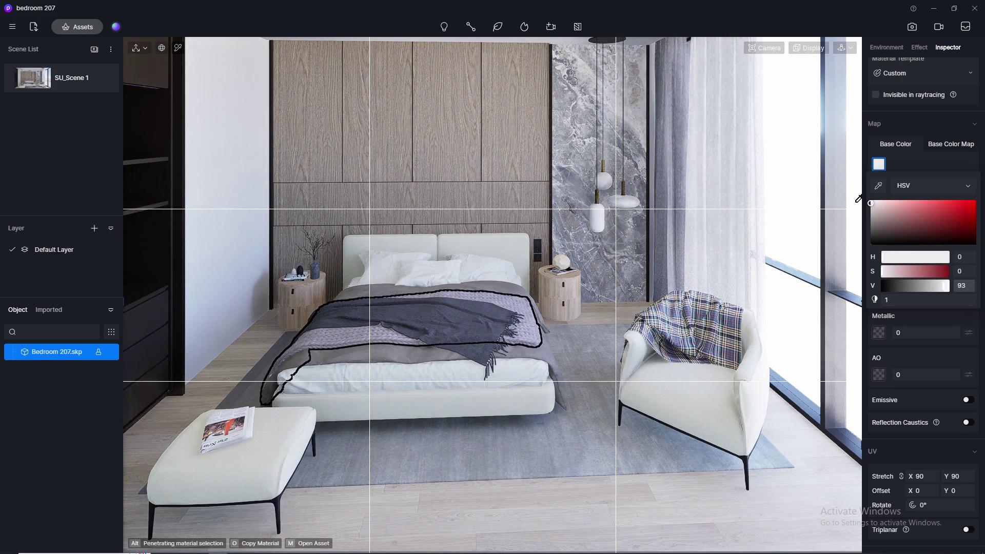
mouse_move(858, 199)
left_mouse_down()
mouse_move(855, 231)
mouse_move(856, 206)
left_mouse_up()
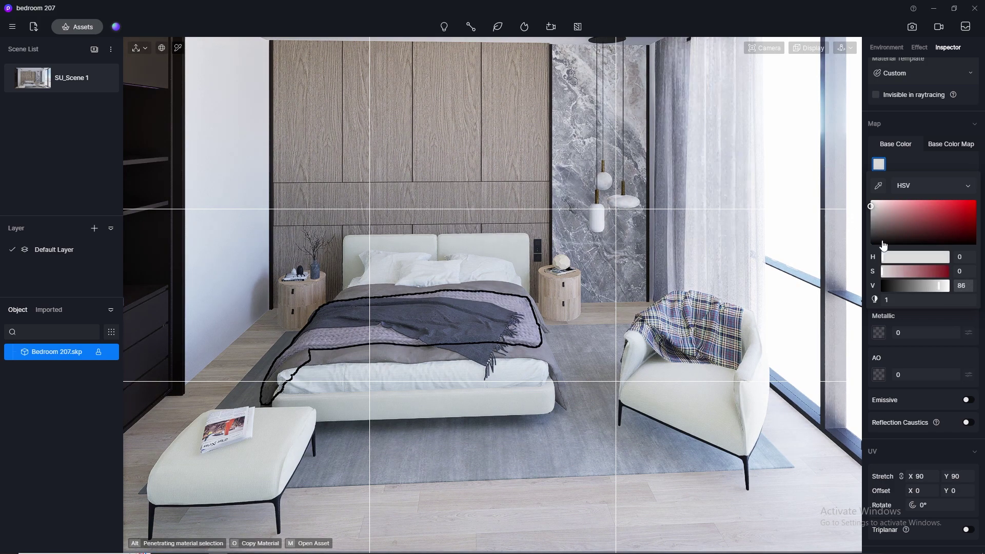
left_click_drag(937, 287, 941, 286)
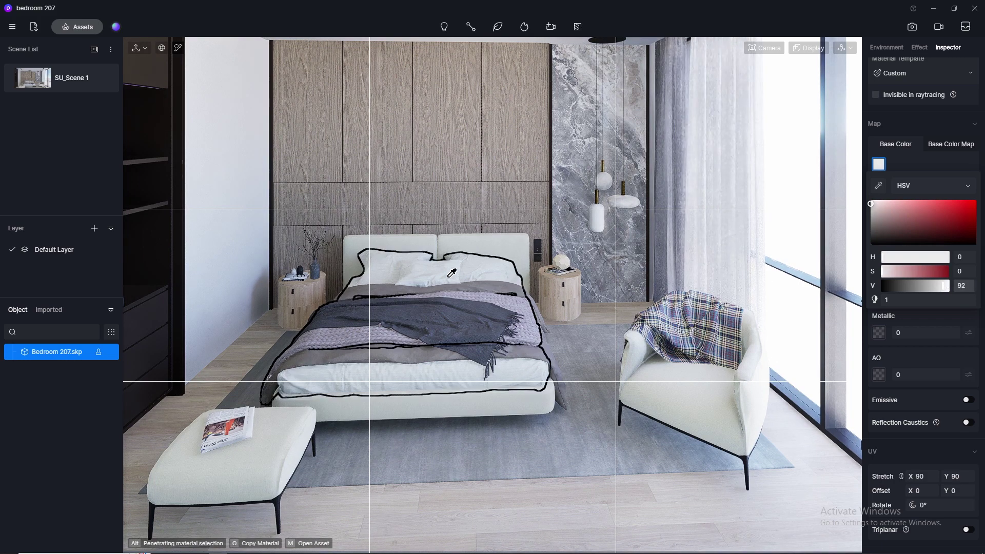
Recall SU_Scene 1, apply White striped linen from the favourite materials to the knitted blanket and close the asset library
left_click(30, 83)
left_click(32, 82)
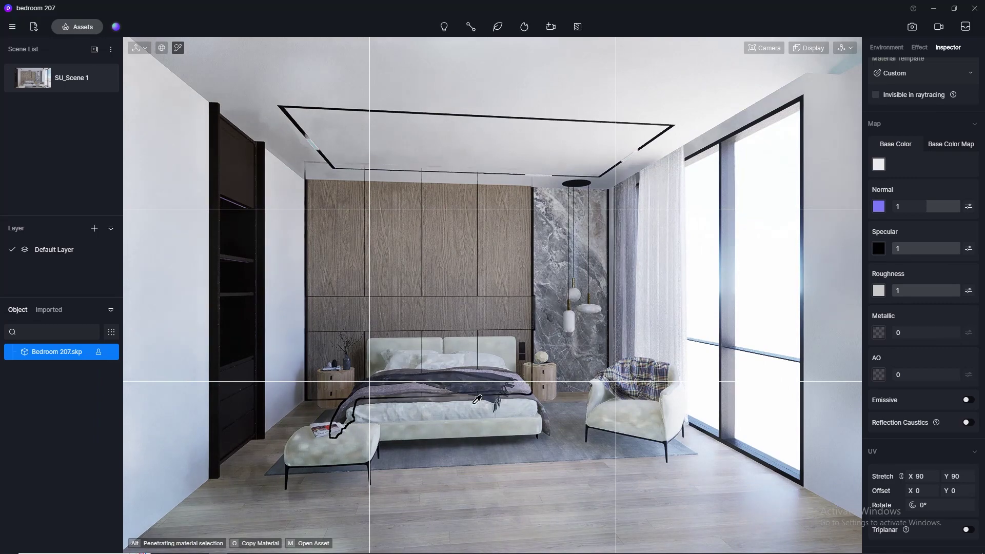
scroll(449, 378, "up", 5)
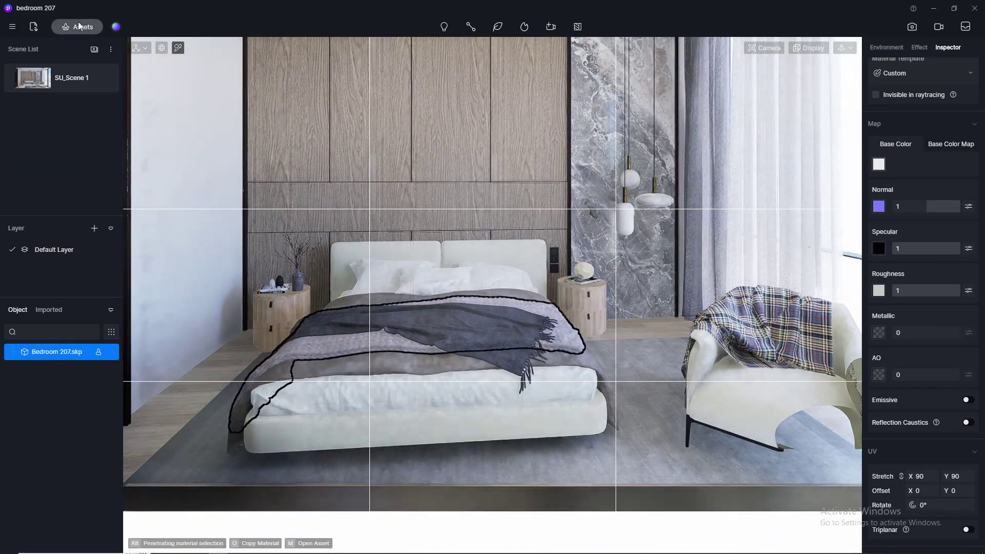
key("m")
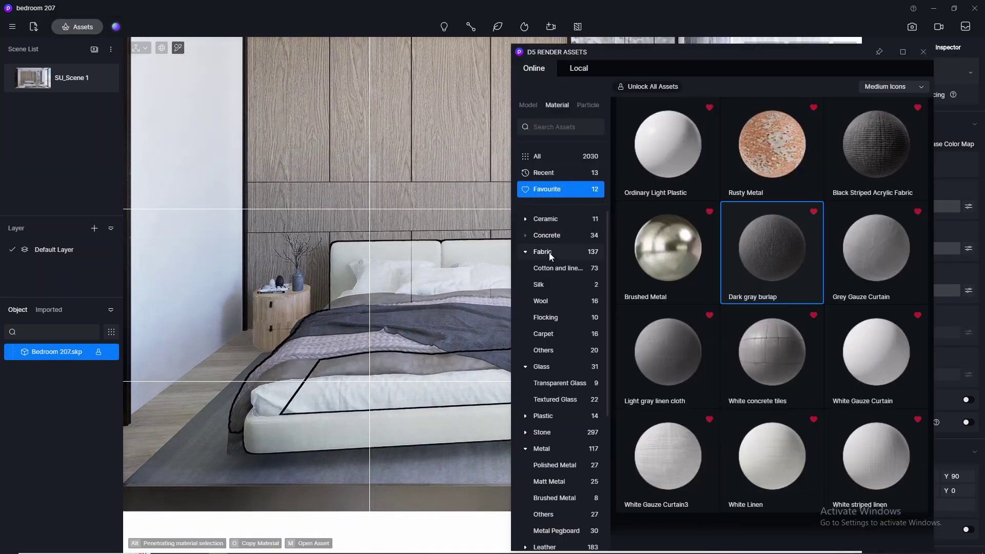
left_click(550, 251)
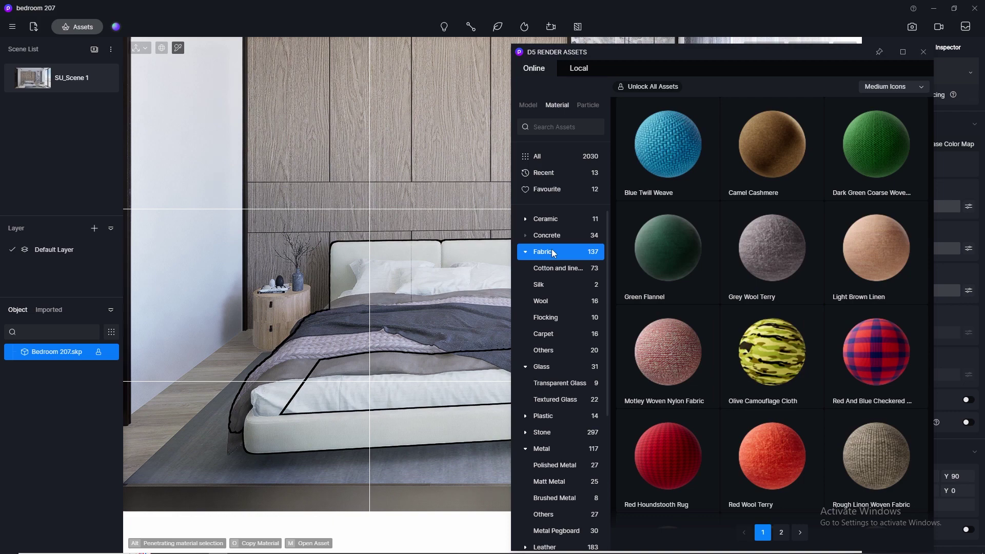
left_click(558, 193)
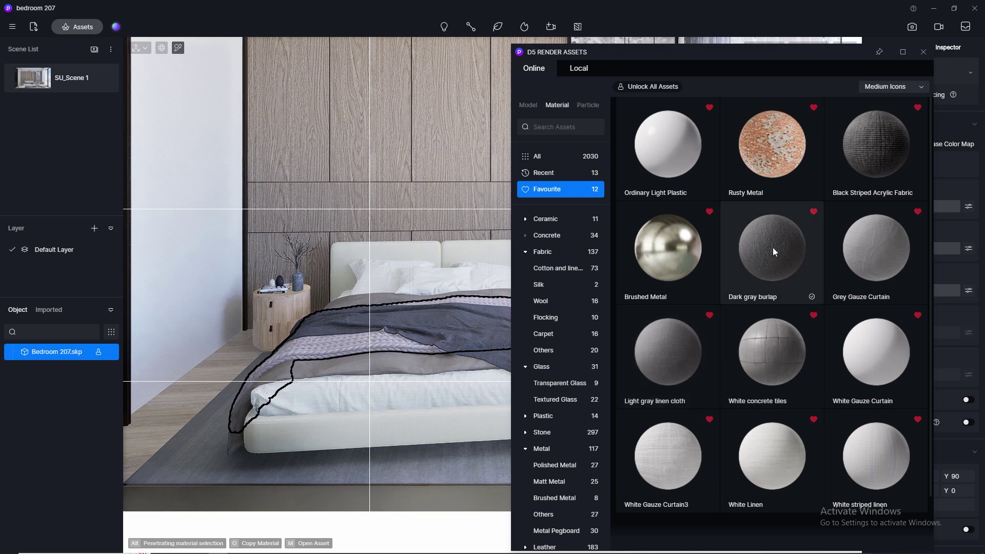
left_click_drag(880, 470, 350, 345)
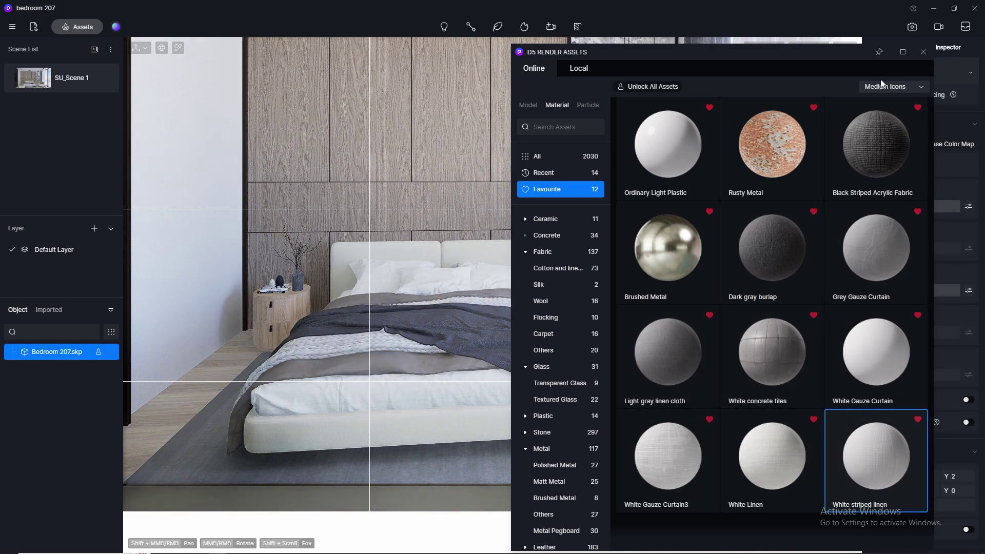
left_click(922, 53)
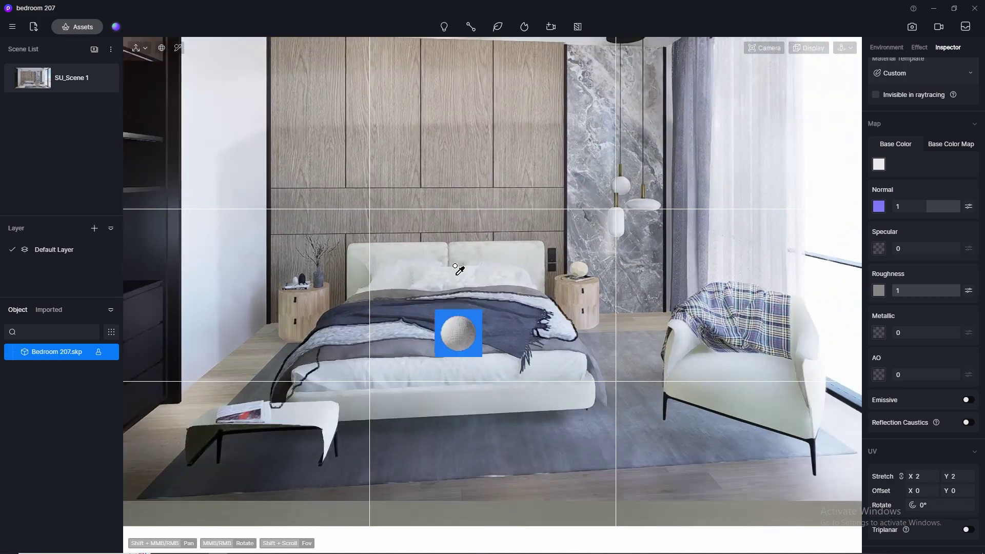
Set the camera's clipping value to 0 for a close view and the knitted blanket's UV stretch to 90
middle_click_drag(398, 382, 399, 410)
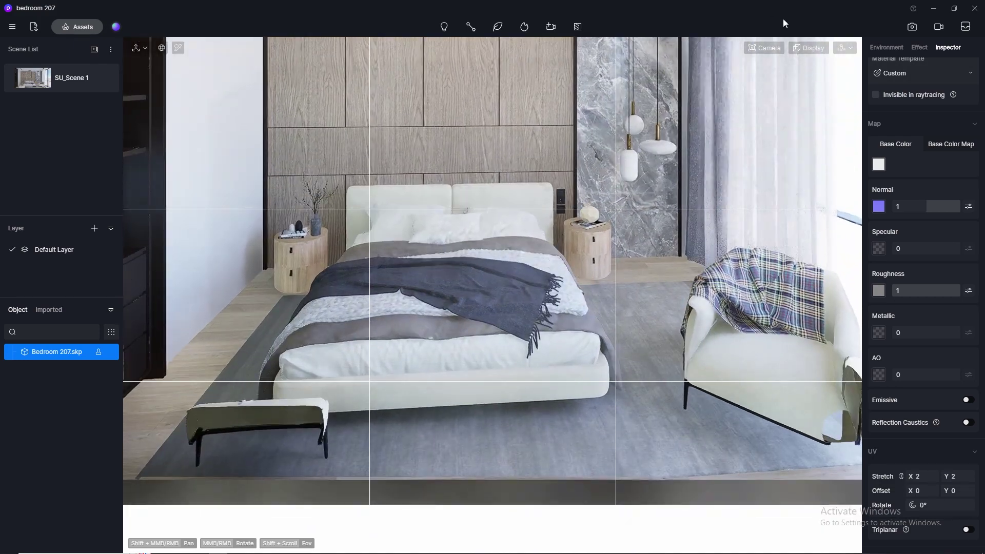
left_click(763, 48)
left_click_drag(759, 156, 453, 213)
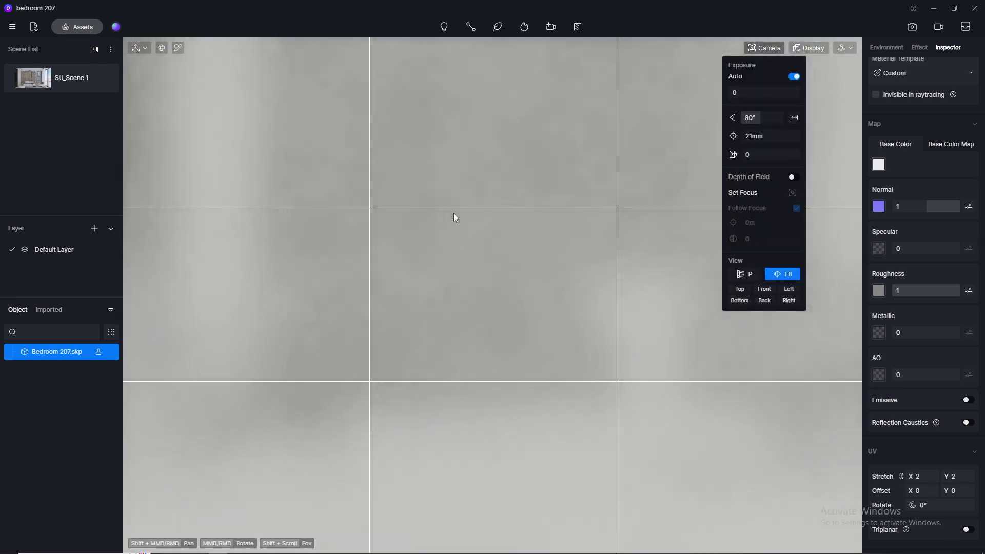
middle_click_drag(454, 213, 394, 331)
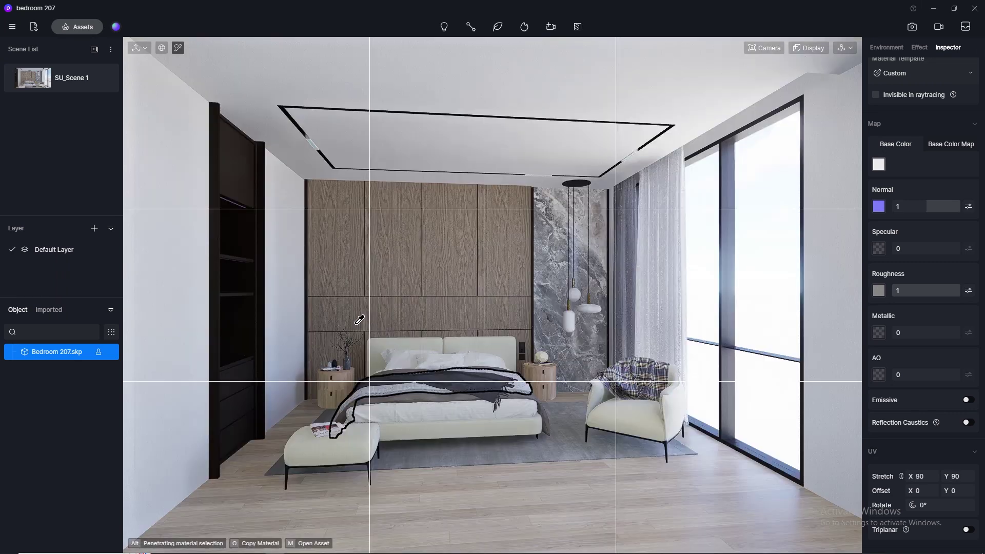
scroll(359, 319, "up", 1)
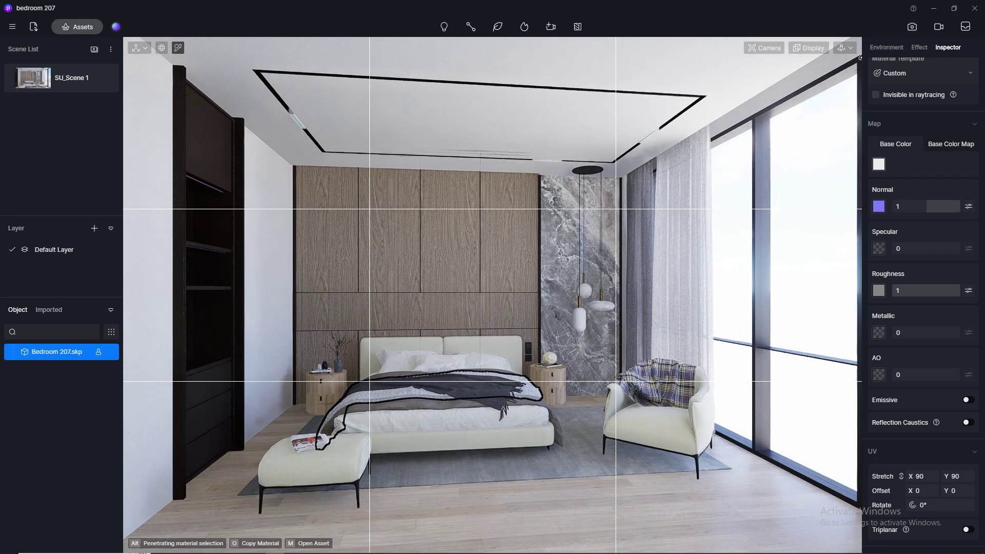
scroll(820, 106, "down", 2)
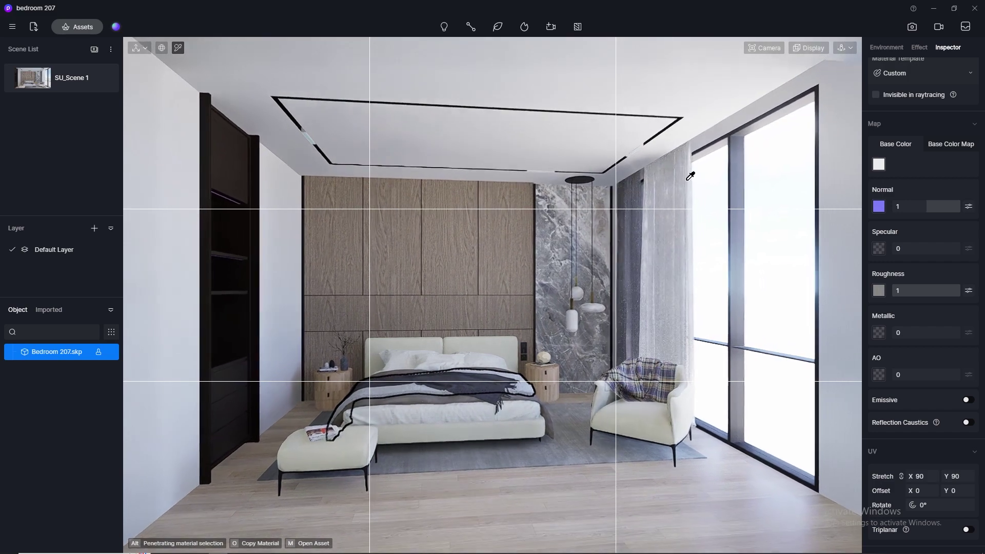
Open the asset library clear of the armchair and try to apply Light gray linen cloth to its plaid throw
left_click(77, 27)
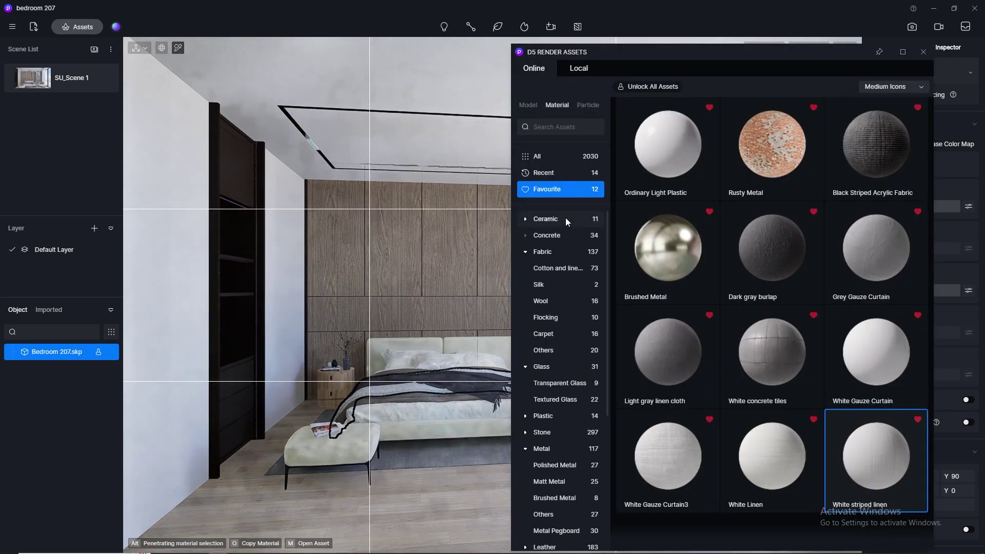
left_click_drag(716, 51, 325, 55)
scroll(474, 288, "down", 1)
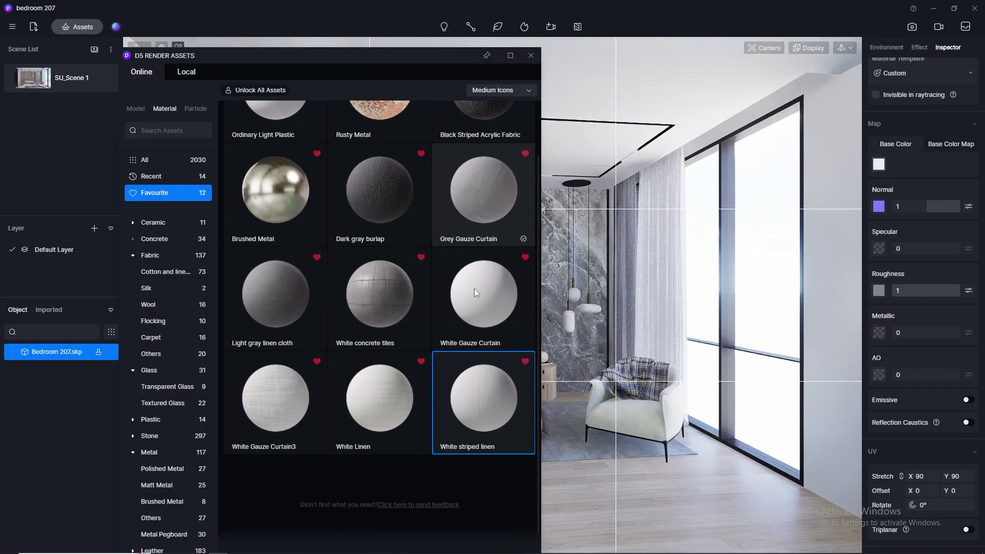
left_click_drag(278, 60, 316, 76)
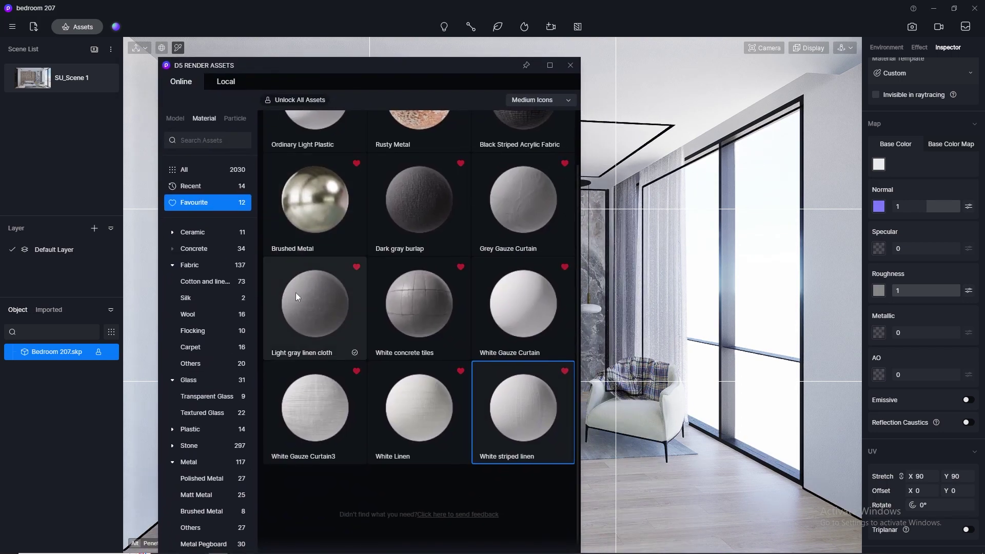
left_click_drag(296, 292, 647, 386)
Browse the Fabric materials in the asset library for a cloth that suits the armchair's throw
left_click(207, 264)
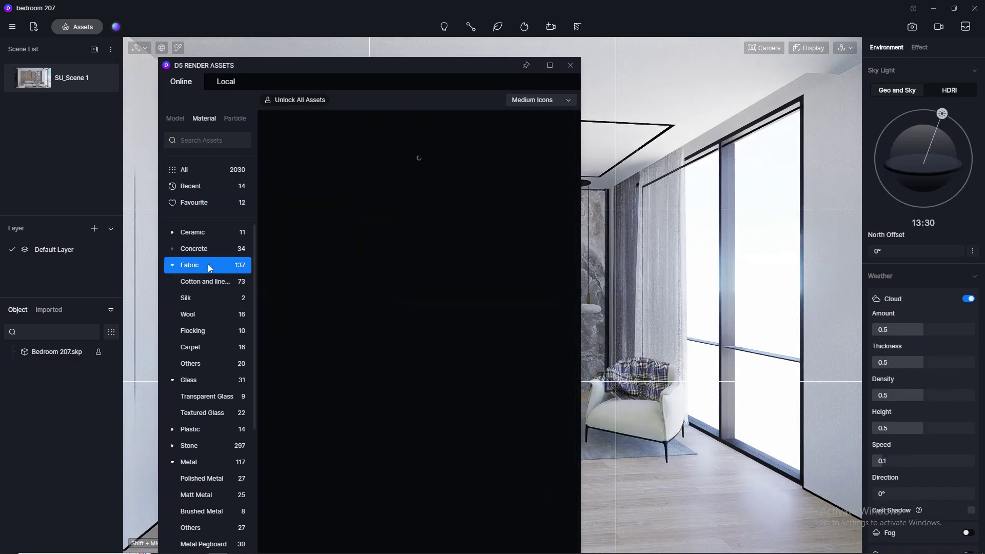
scroll(417, 241, "down", 10)
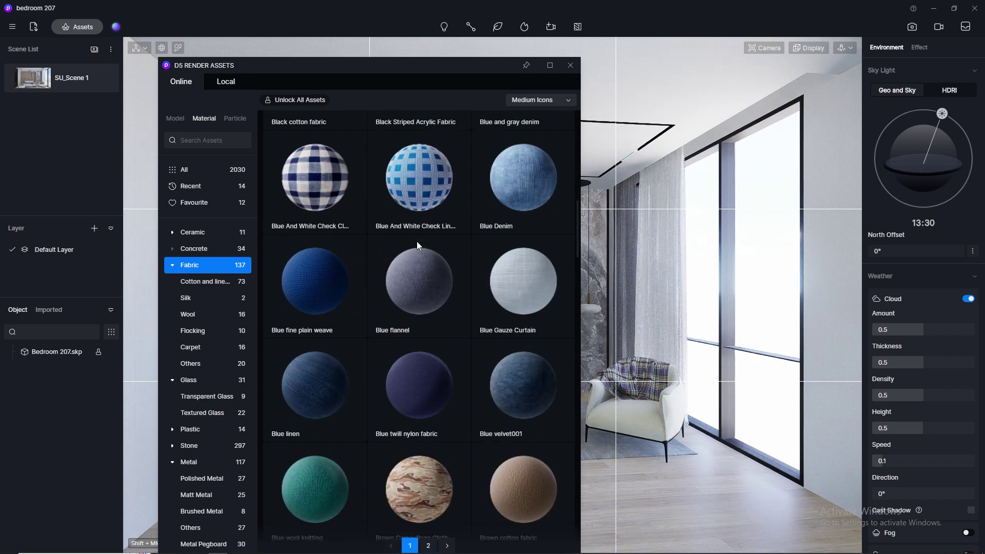
scroll(416, 241, "down", 10)
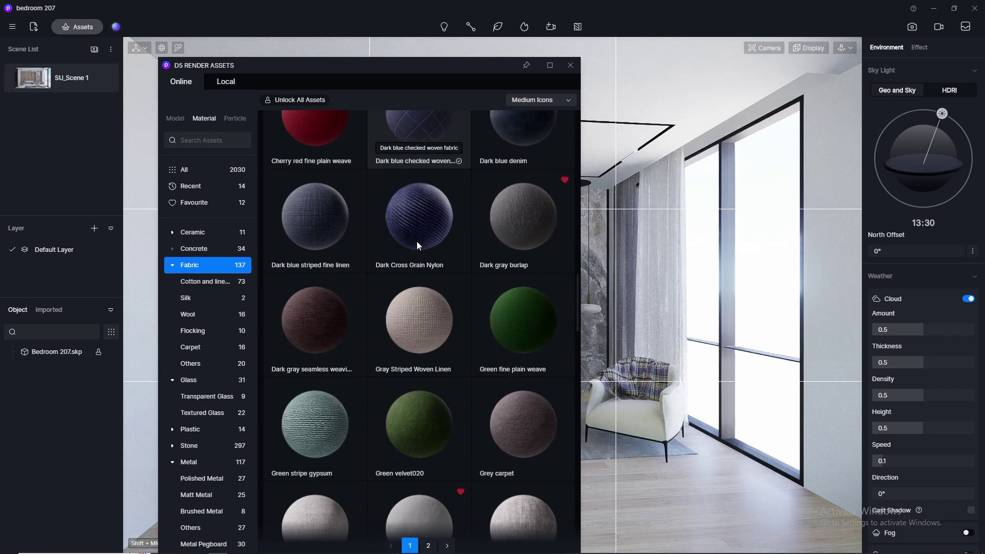
scroll(417, 241, "down", 8)
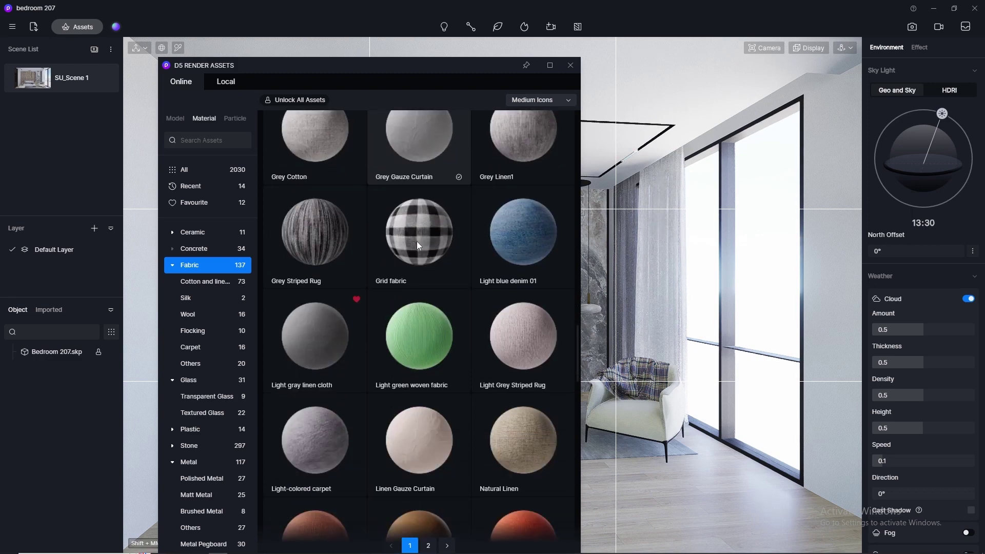
scroll(416, 241, "down", 2)
scroll(390, 300, "up", 10)
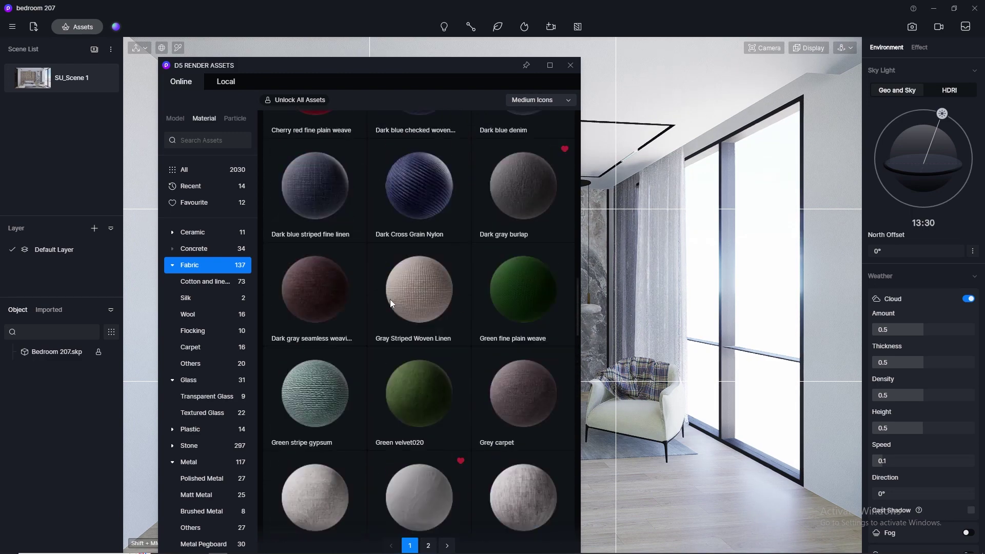
scroll(390, 300, "up", 20)
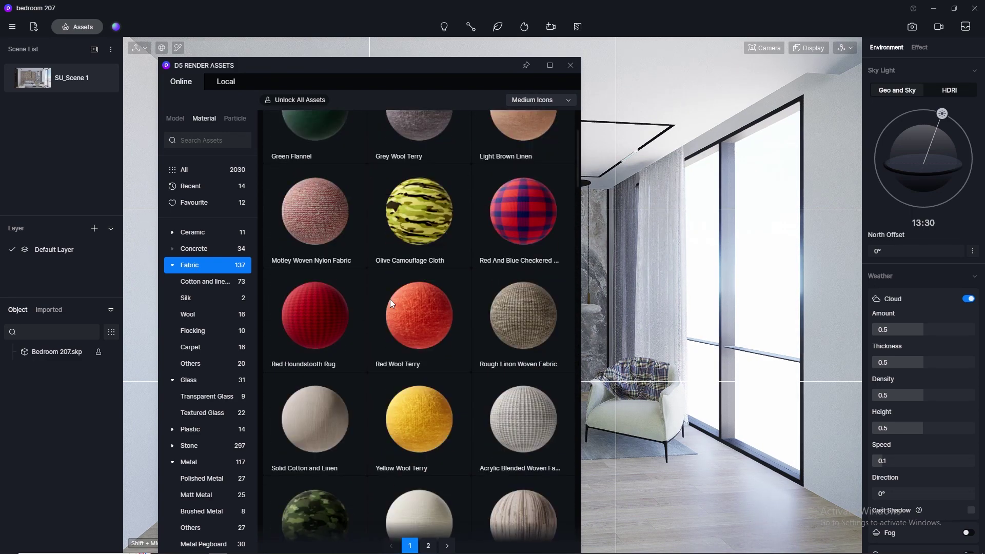
scroll(390, 299, "up", 3)
Apply Light gray linen cloth from the favourite materials to the armchair's plaid throw and close the asset library
left_click(177, 203)
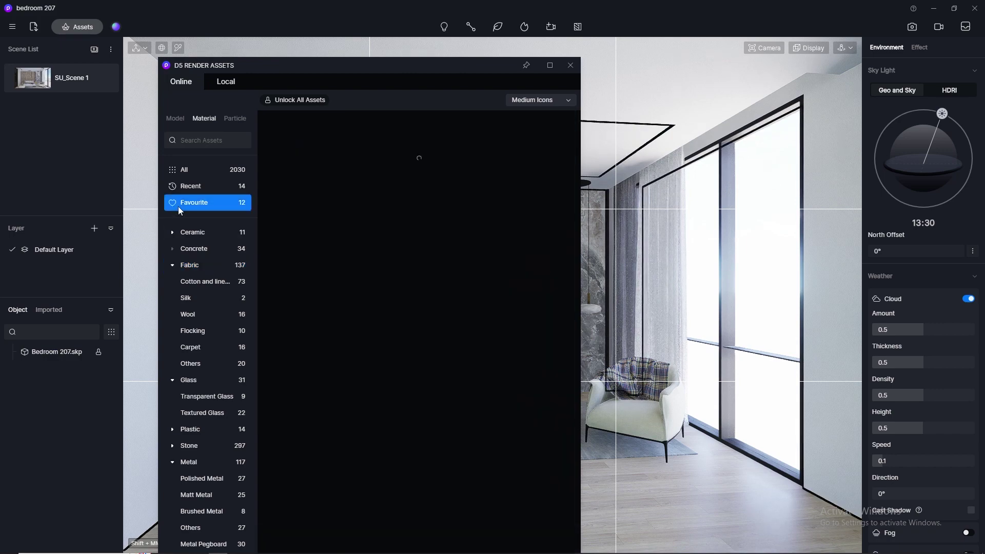
left_click_drag(306, 380, 643, 374)
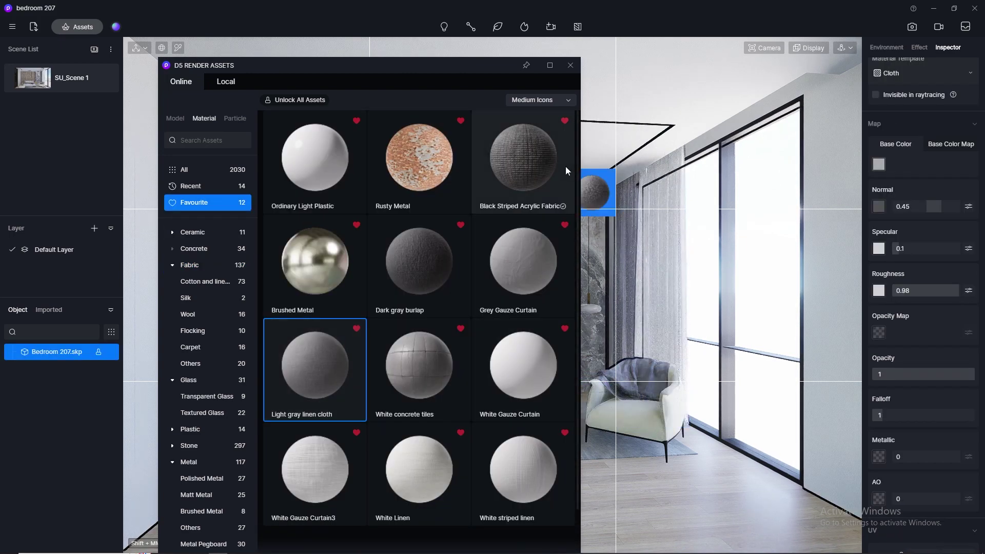
left_click(570, 65)
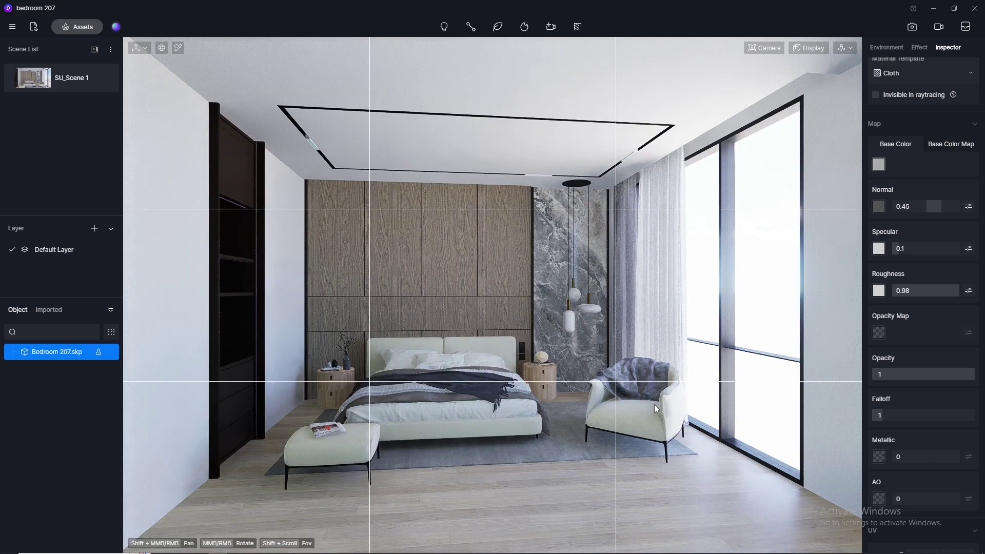
Switch the camera to perspective view with a clipping value of 0 and open the armchair throw's UV stretch for editing
scroll(654, 404, "up", 5)
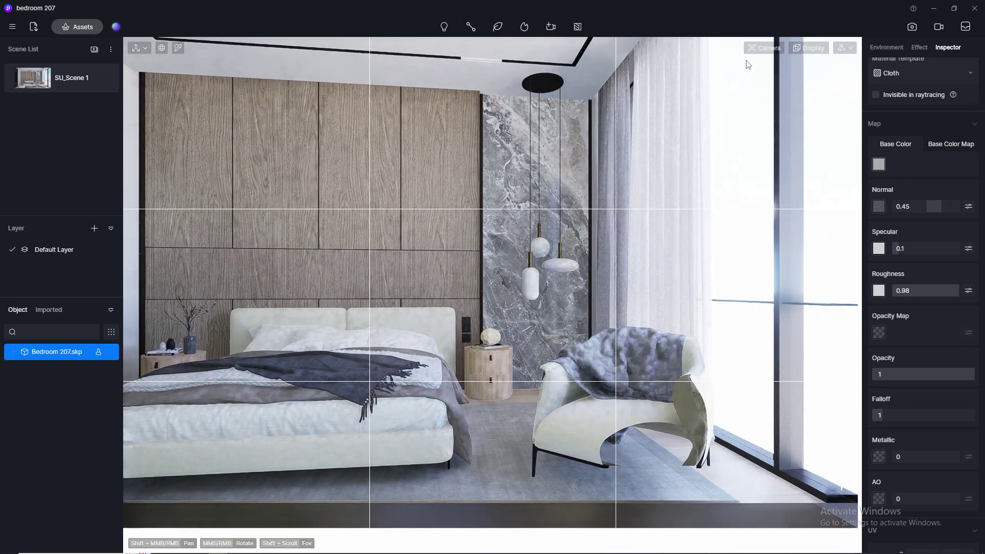
left_click(763, 48)
left_click(744, 274)
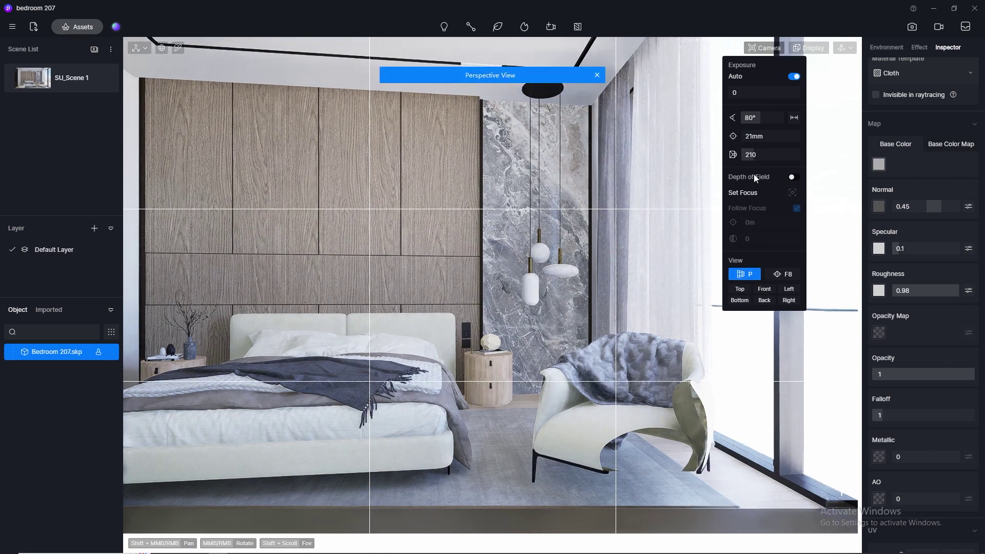
scroll(604, 407, "up", 5)
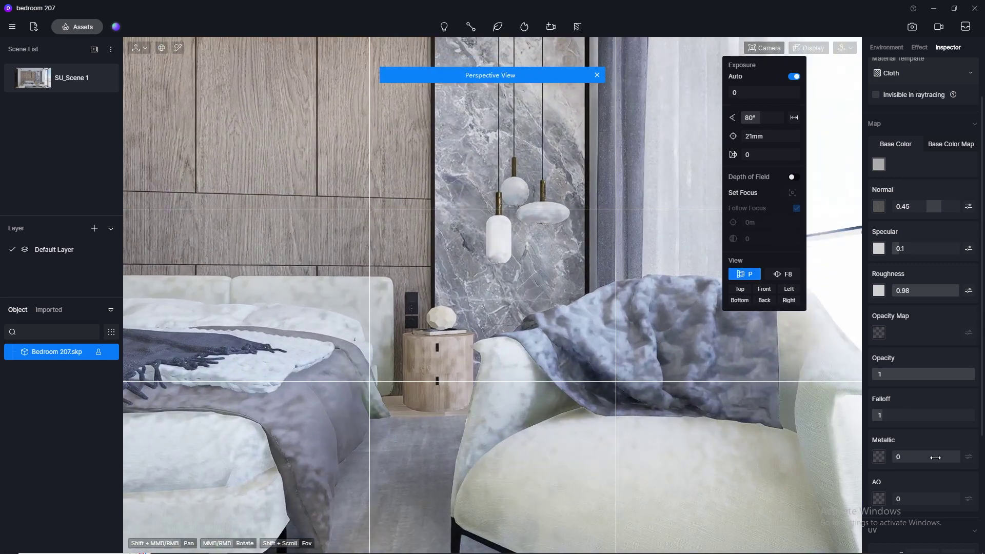
scroll(923, 455, "down", 3)
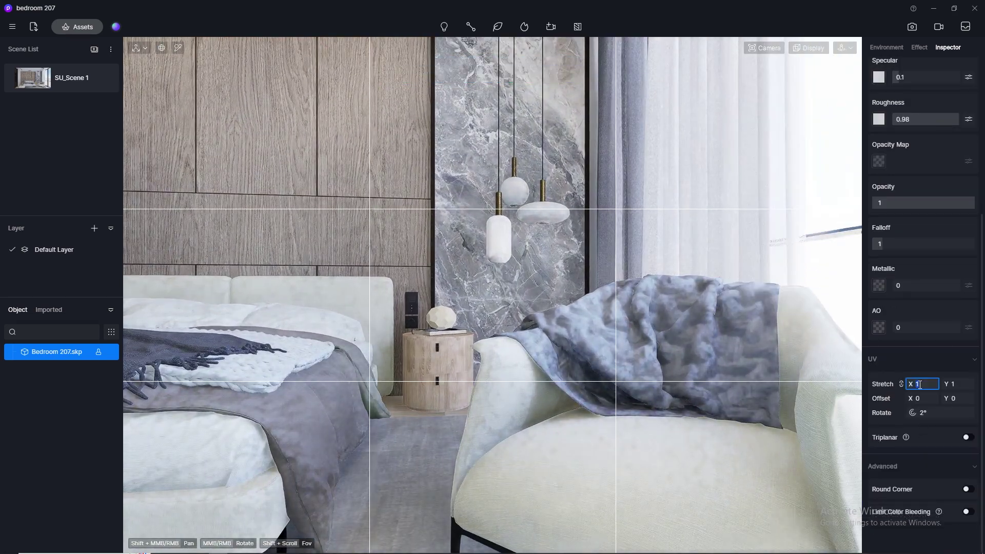
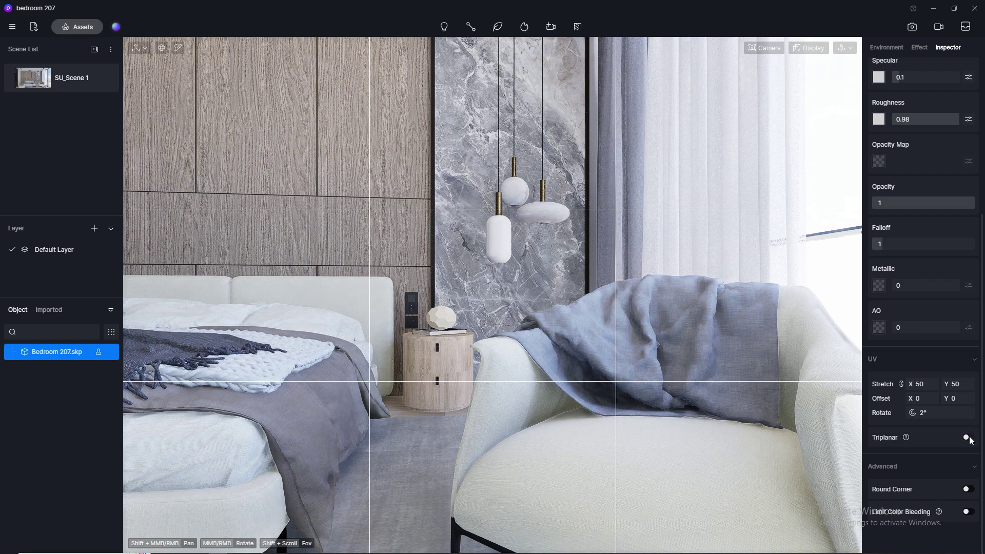
Return to the SU_Scene 1 view, apply White Gauze Curtain from the favourite materials to the window's sheer curtain, and close the asset library
scroll(706, 327, "down", 2)
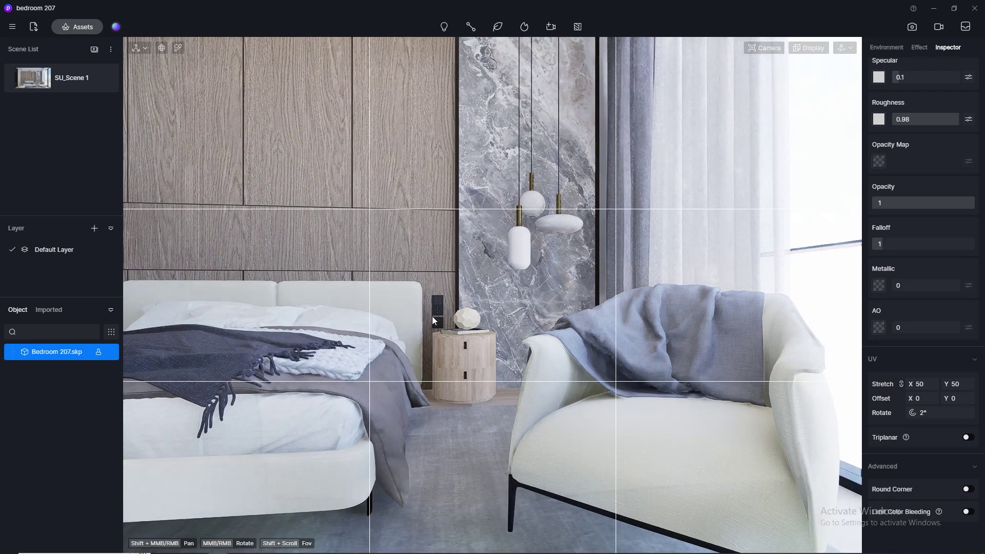
left_click(42, 82)
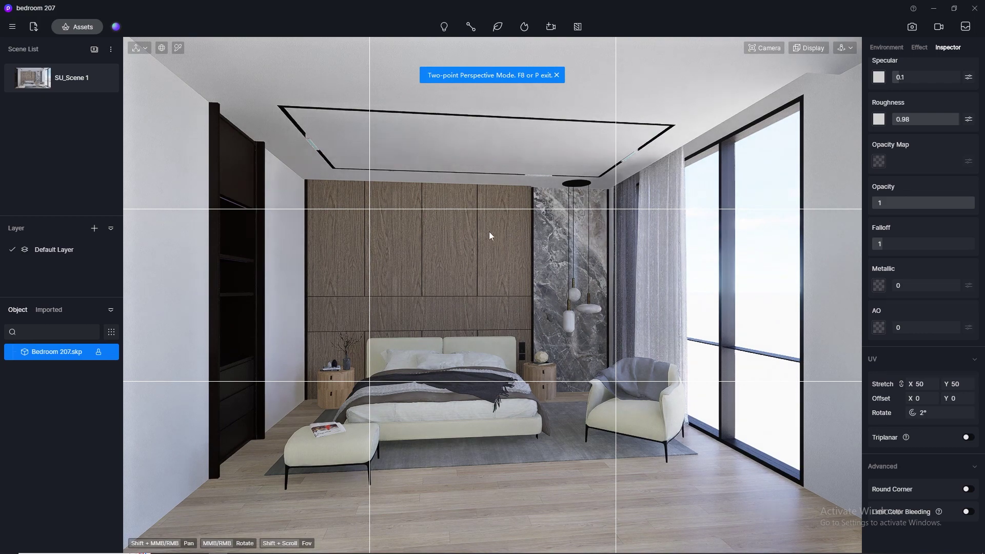
left_click(75, 27)
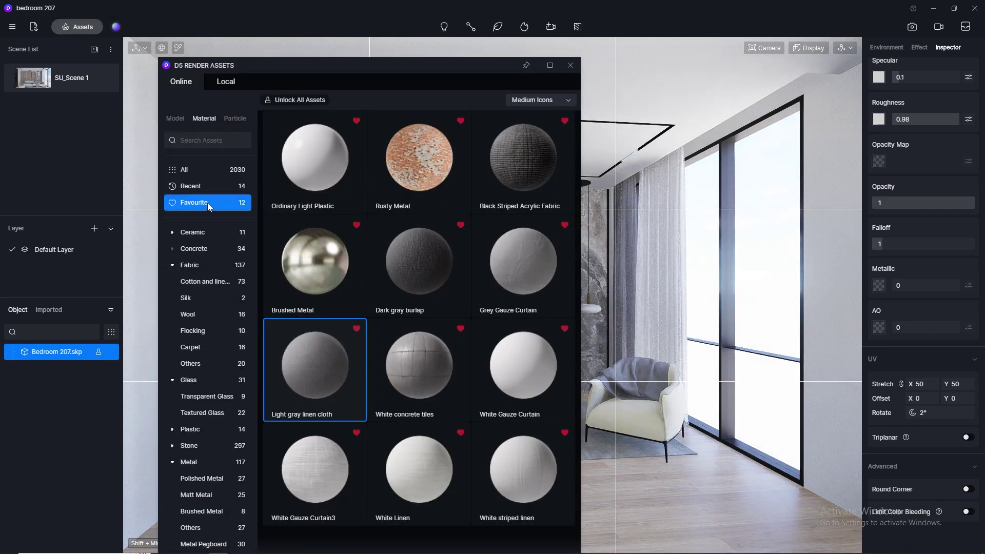
scroll(416, 355, "down", 1)
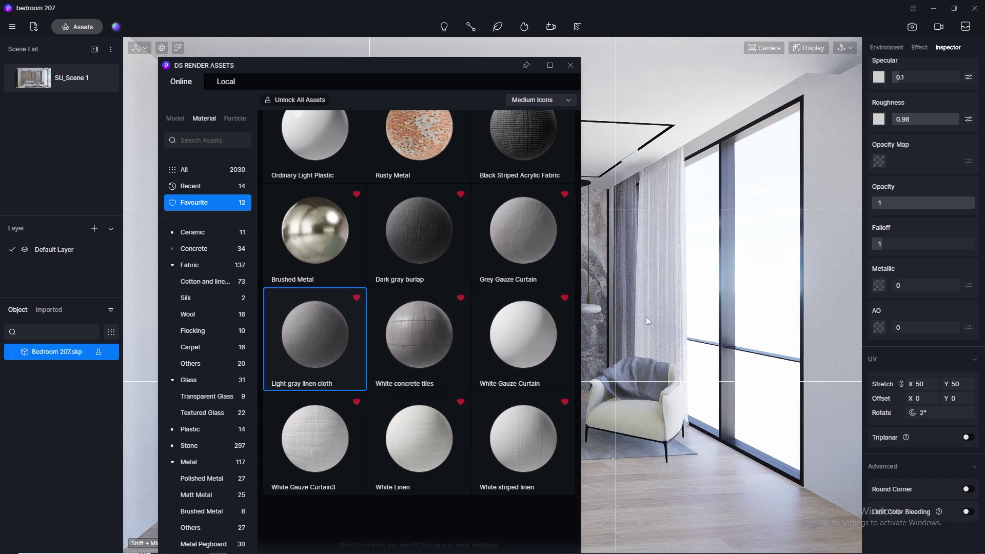
scroll(611, 318, "up", 3)
left_click_drag(373, 66, 243, 62)
left_click_drag(388, 325, 566, 322)
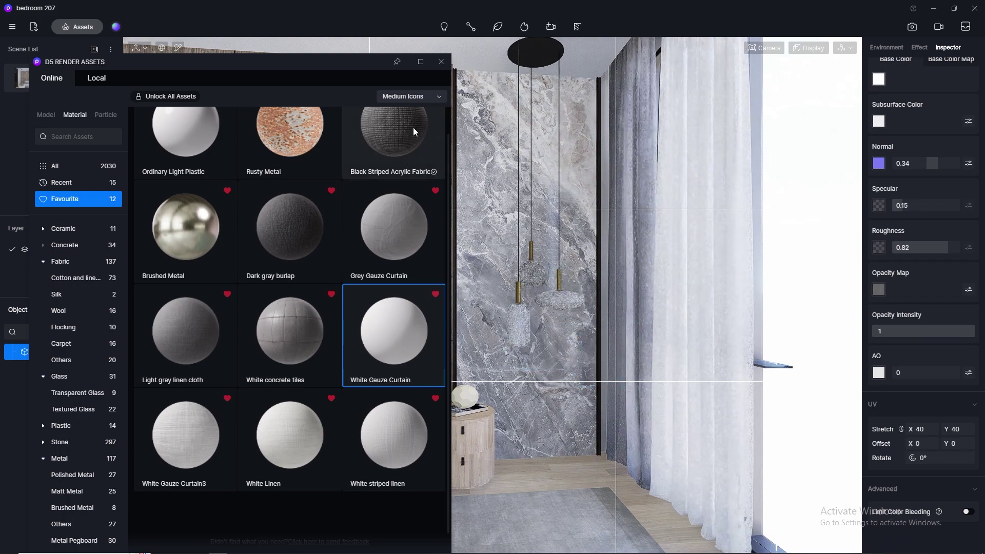
left_click(441, 62)
Enter image render mode from the SU_Scene 1 view and switch the sky light to the custom HDRI btrr 8000×4000
left_click(41, 88)
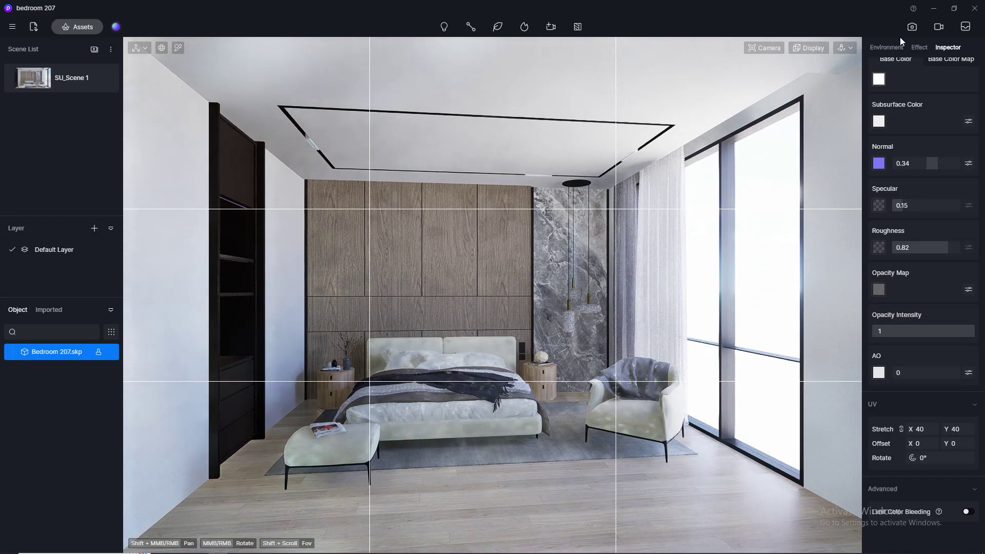
left_click(912, 27)
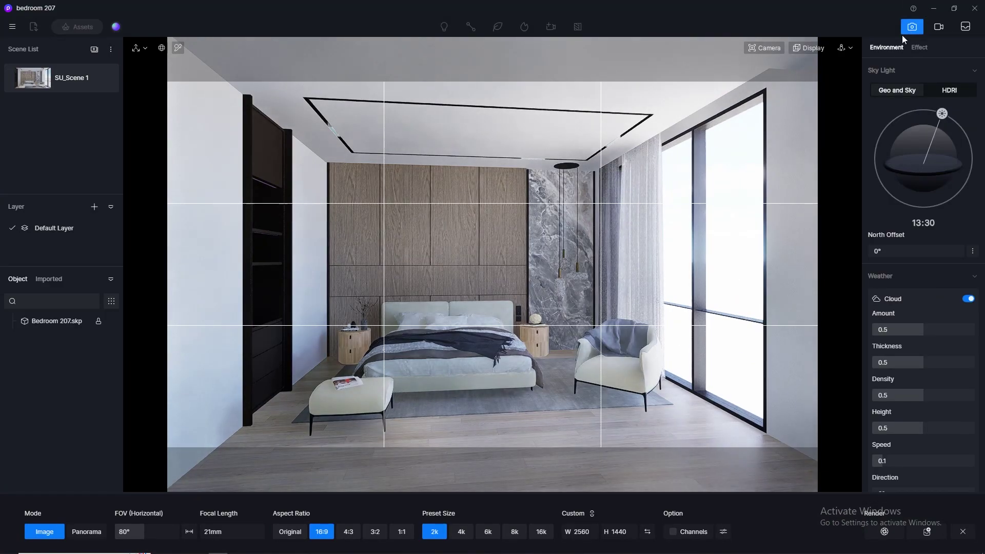
left_click(949, 89)
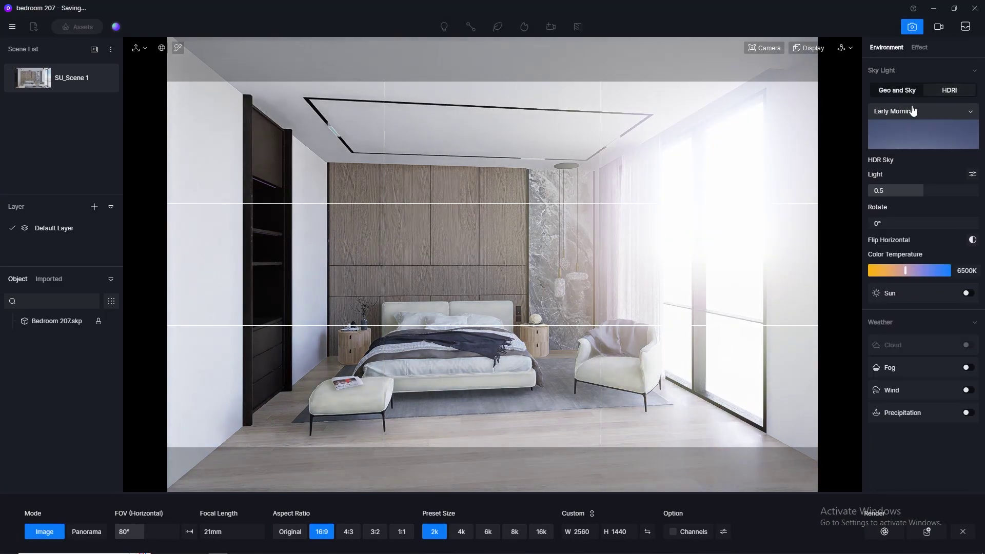
left_click(902, 114)
left_click(894, 196)
left_click(890, 206)
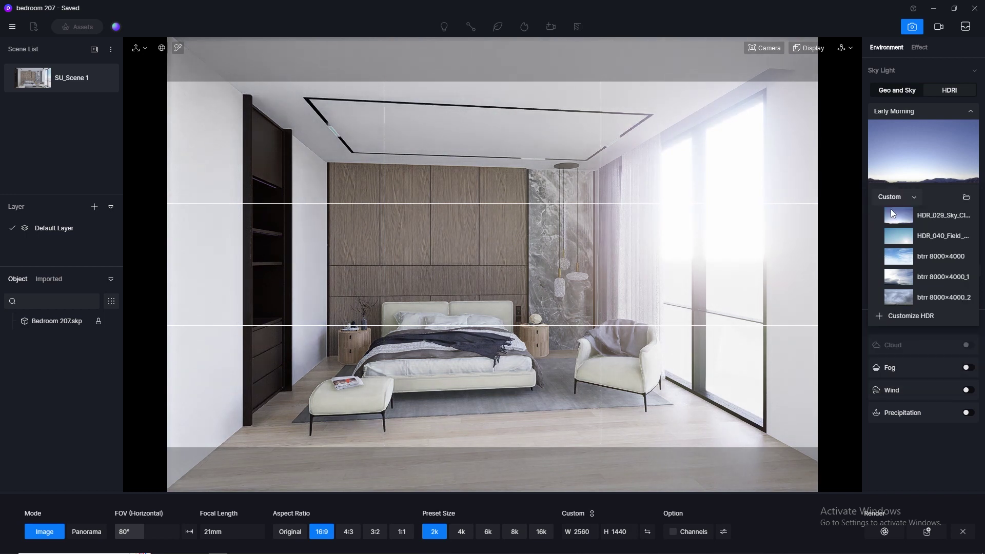
left_click(902, 258)
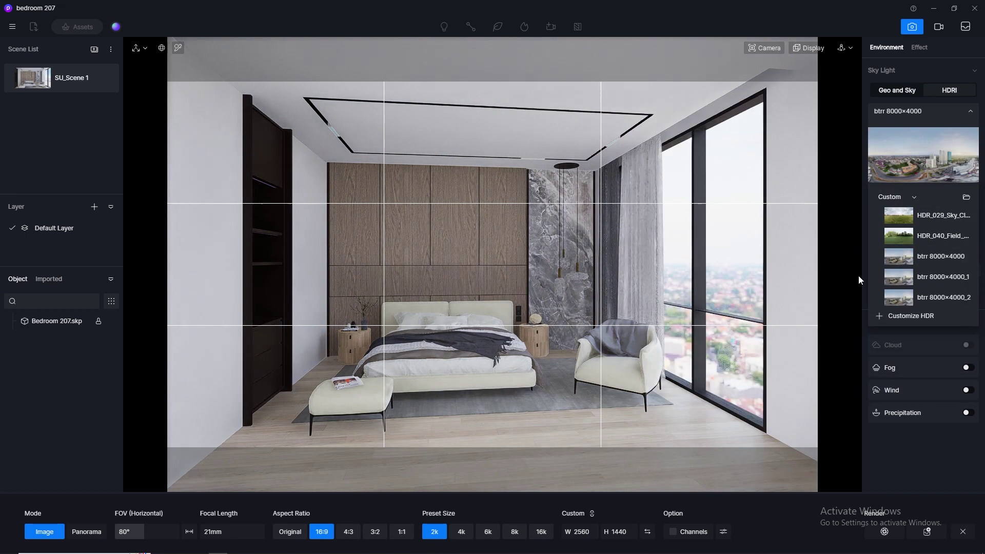
left_click(915, 198)
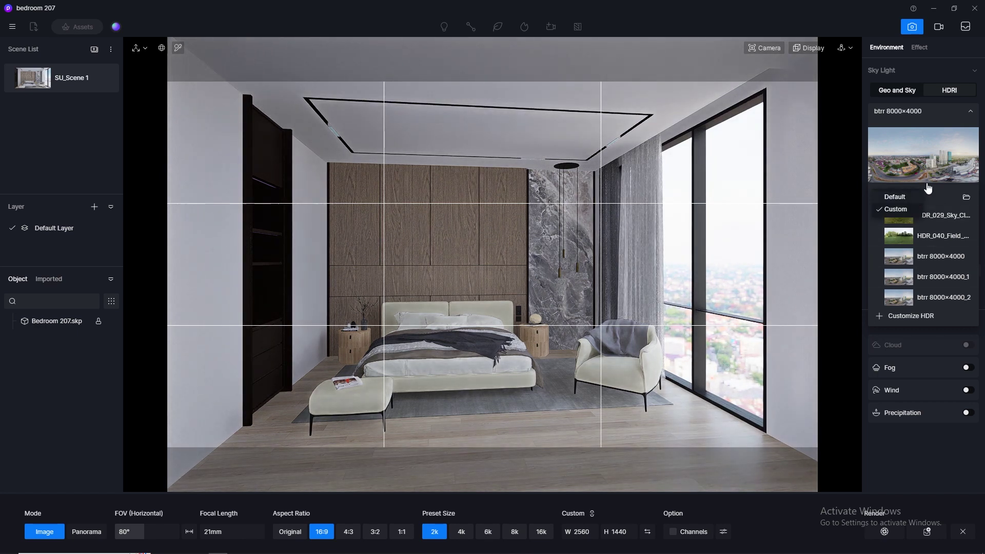
left_click(968, 112)
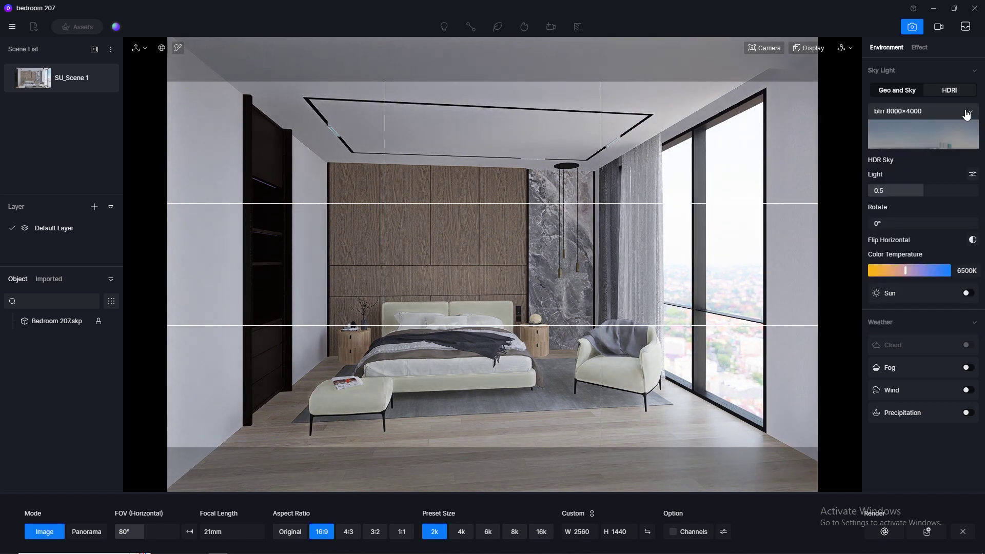
Split the HDR sky light into separate values, with skylight at 0.1 and background at 0.01
left_click(972, 174)
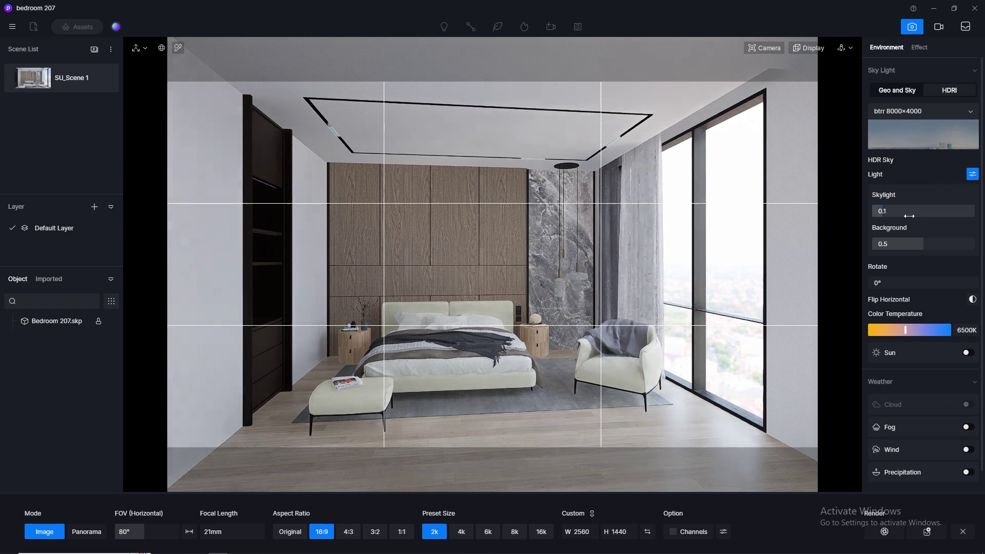
type(".1")
key("Return")
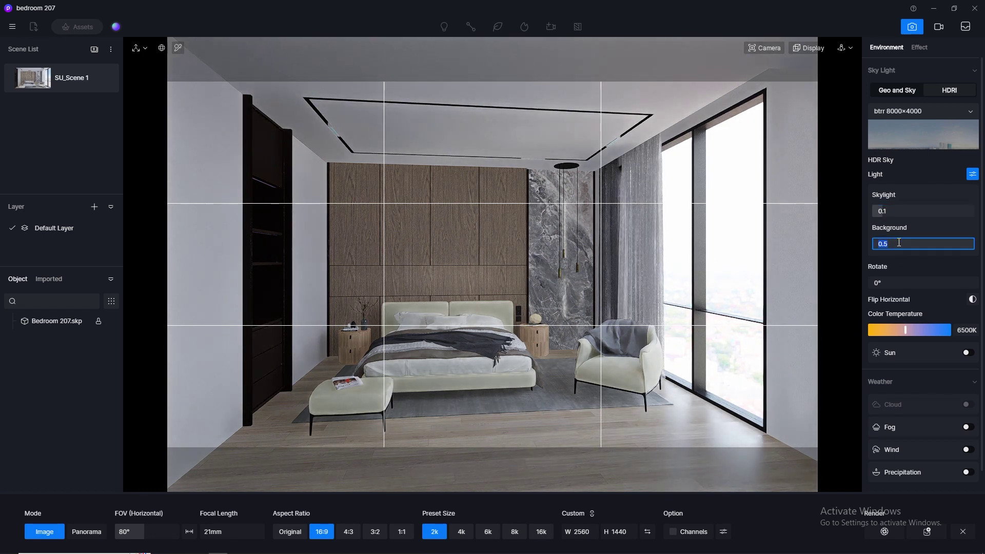
left_click(899, 243)
type(".01")
key("Return")
left_click(897, 242)
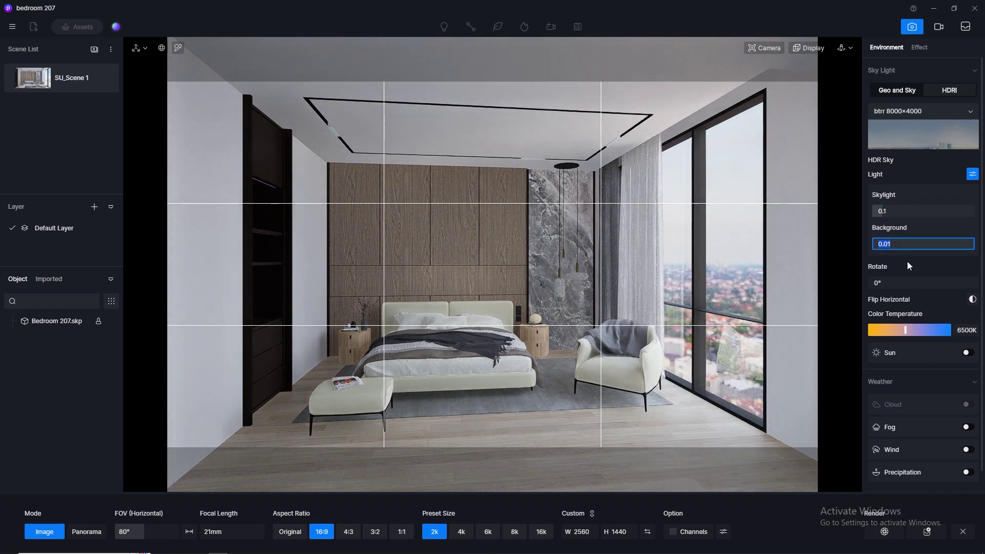
Rotate the HDR sky to about 88.3° and save the project
left_click_drag(901, 284, 896, 285)
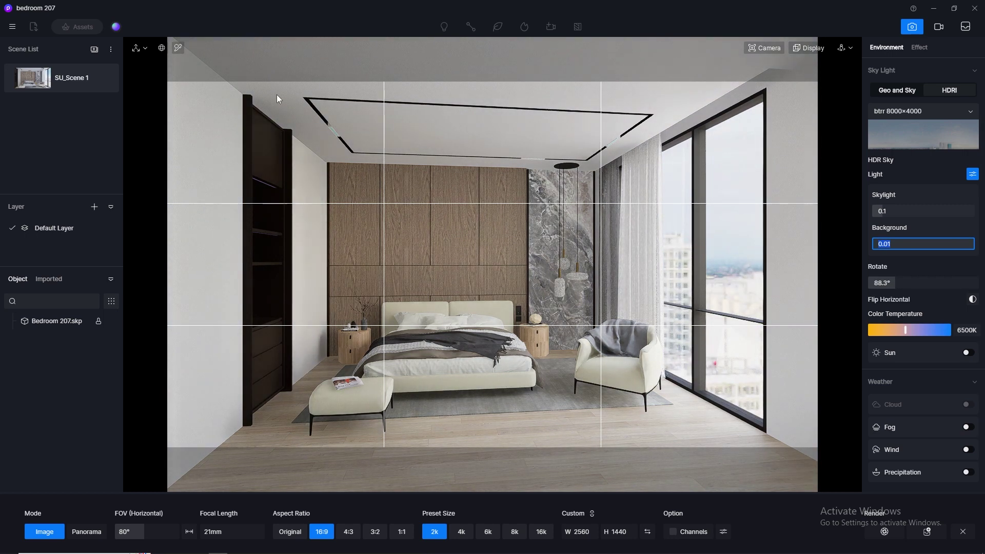
left_click(19, 32)
mouse_move(24, 49)
left_click(146, 108)
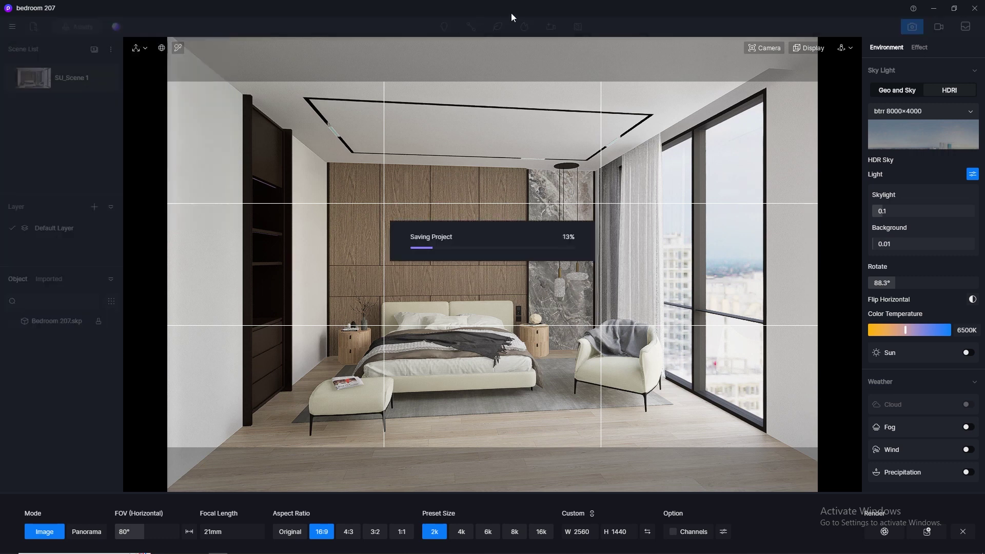
Enable the sun with a disk radius of about 6.2 and a sunlight intensity of about 5.2
left_click(968, 353)
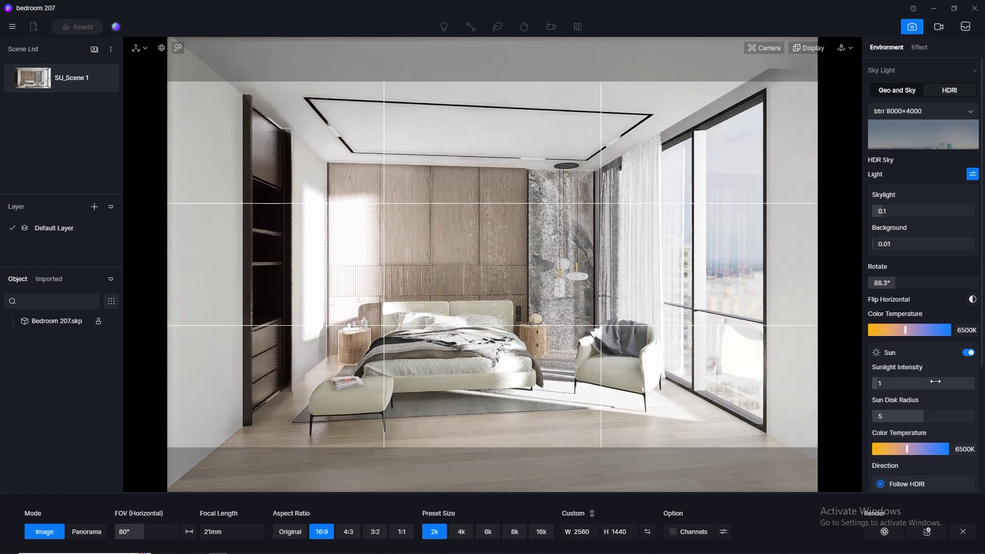
left_click_drag(914, 414, 935, 415)
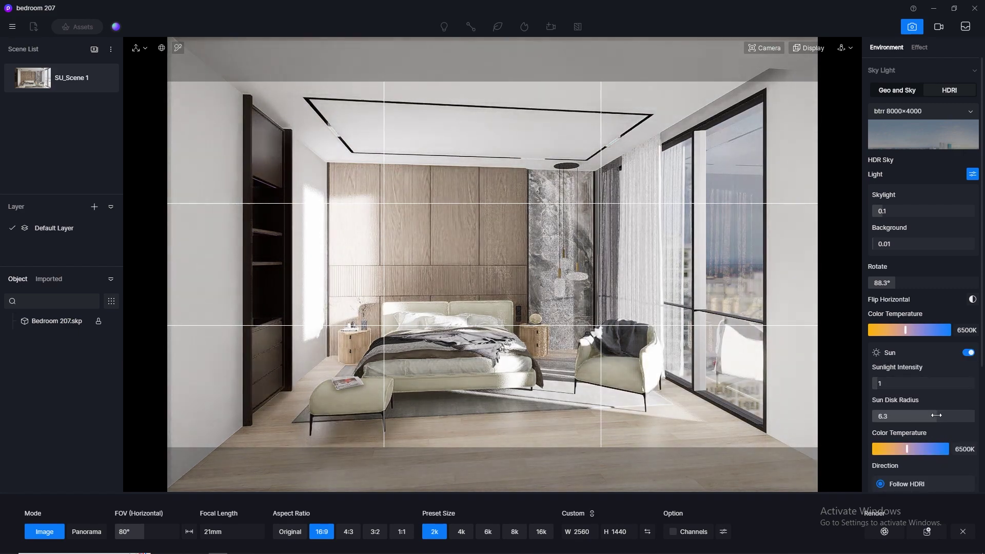
left_click_drag(885, 385, 899, 384)
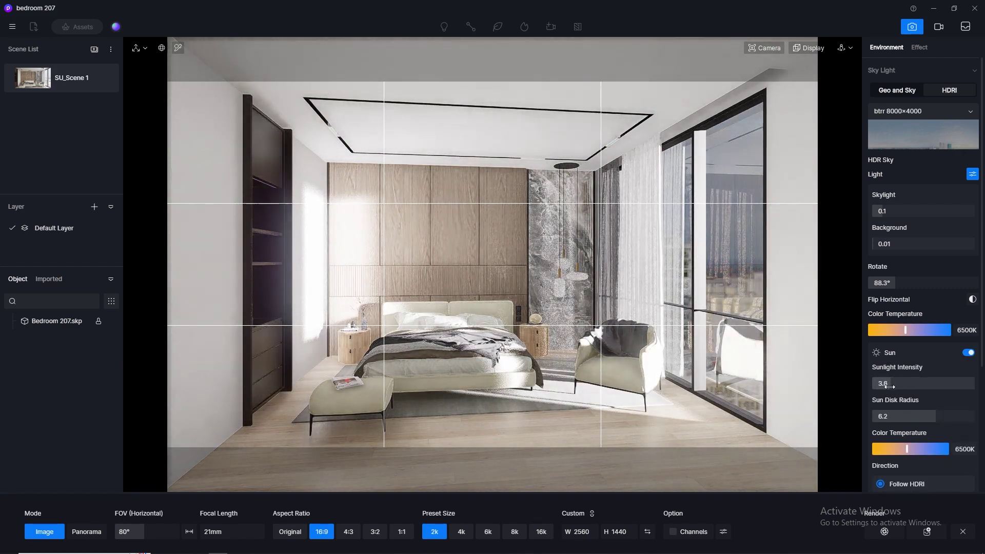
Switch the sun to a custom direction with an altitude of about 34.2 and an azimuth of about 76.3
scroll(969, 354, "down", 3)
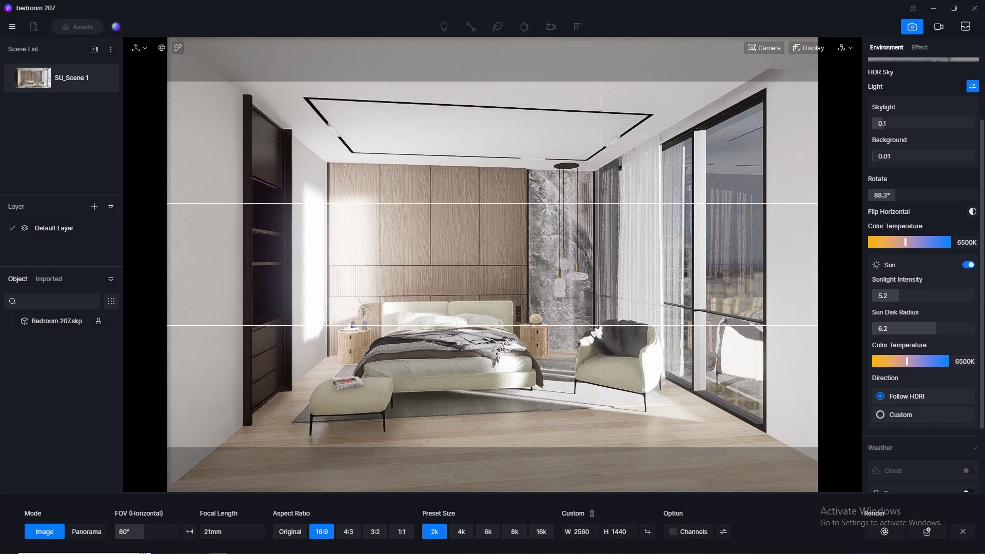
left_click(881, 401)
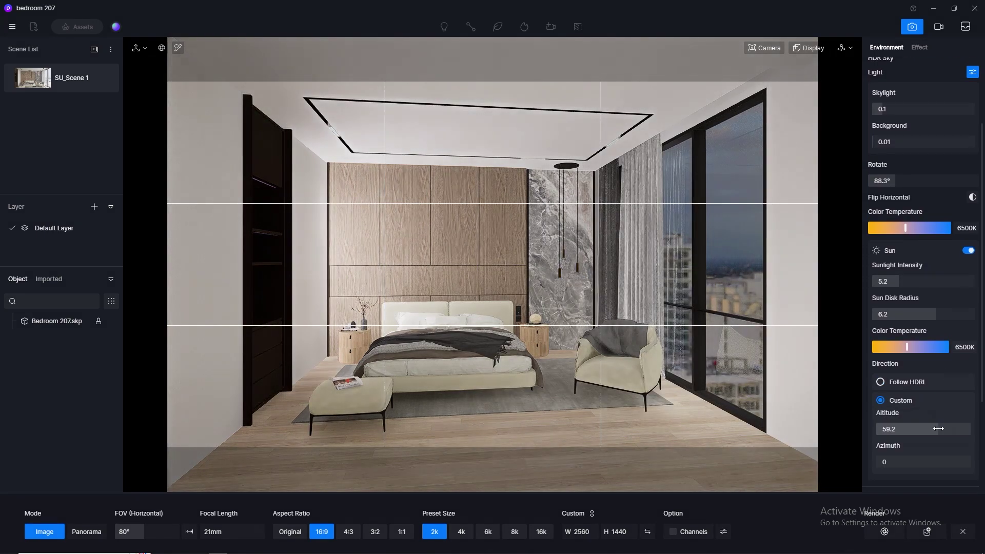
left_click_drag(889, 461, 918, 430)
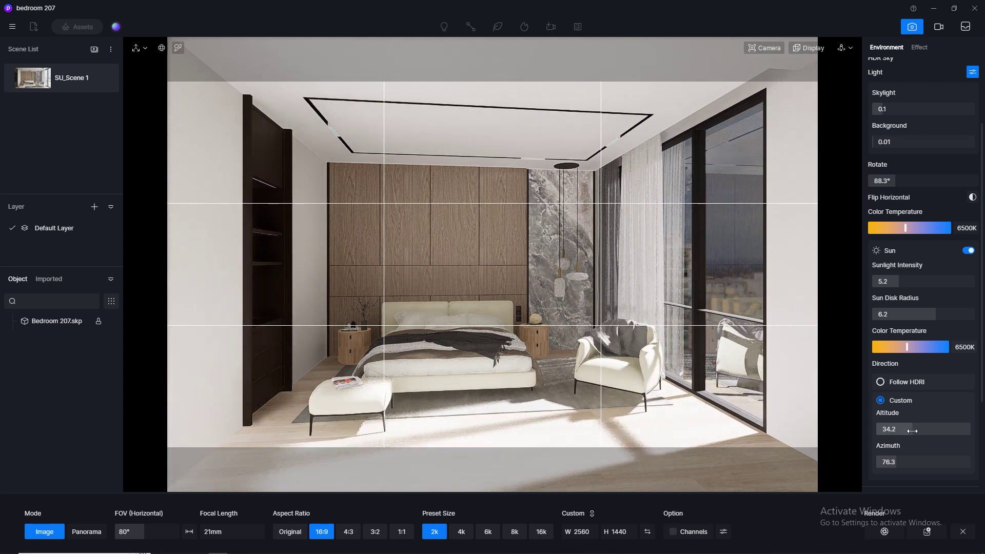
Set the sunlight intensity to 5 and the sun disk radius to 5
left_click(907, 283)
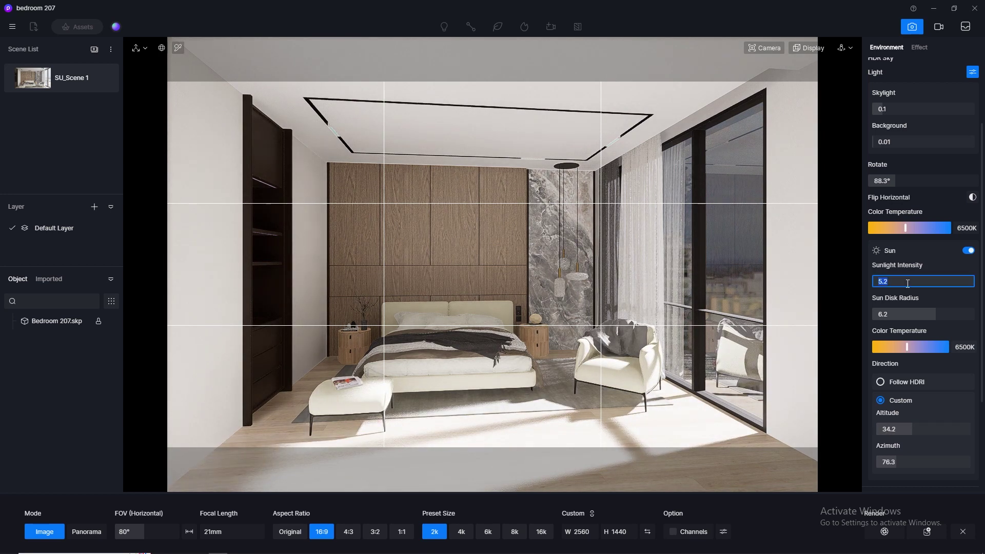
type("5")
key("Return")
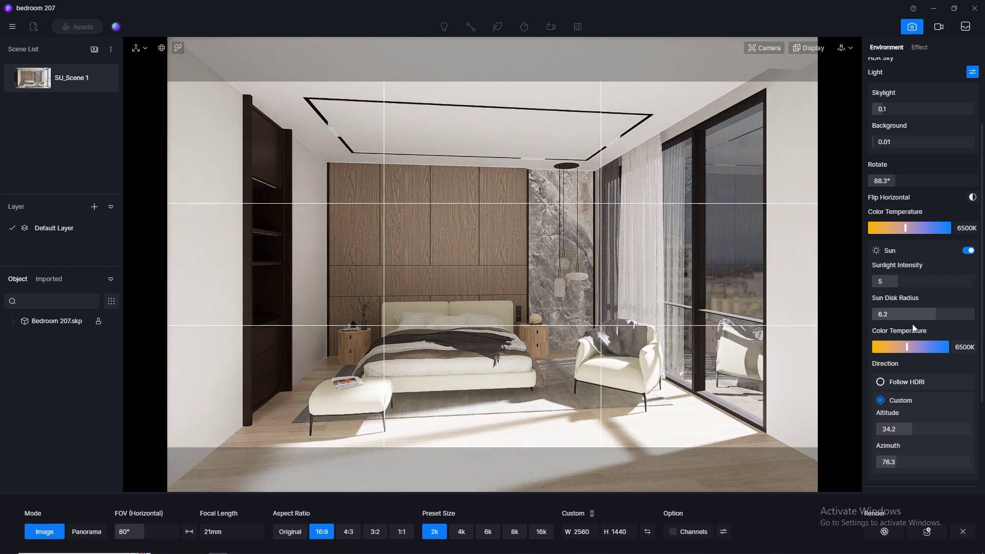
mouse_move(913, 314)
left_mouse_down()
mouse_move(954, 314)
mouse_move(930, 320)
left_mouse_up()
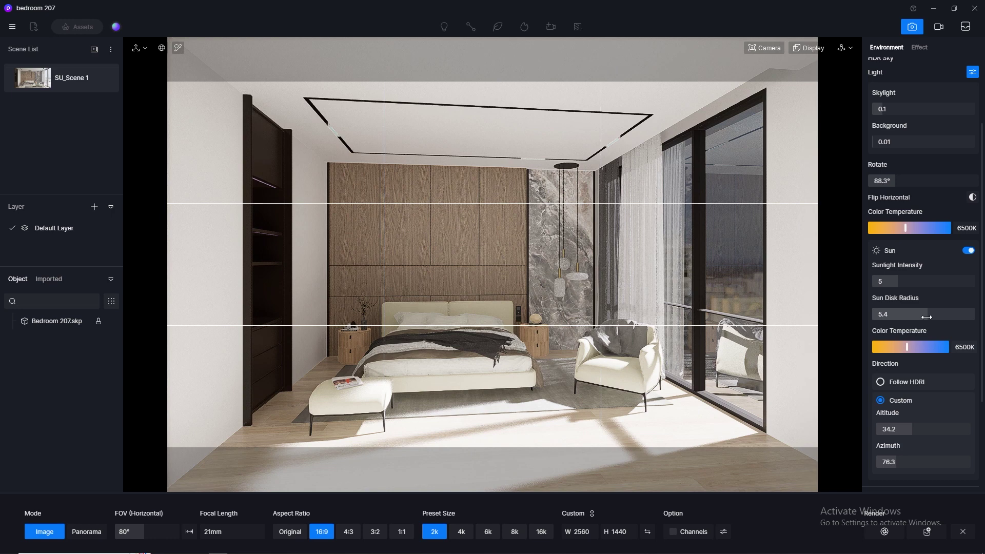
left_click(896, 314)
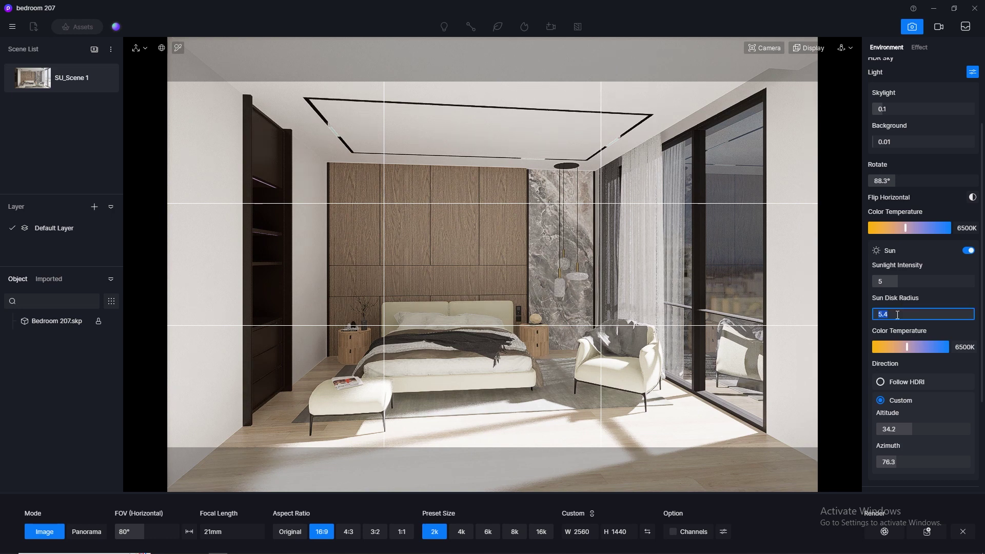
type("5")
key("Return")
Reduce the sunlight intensity to 0.1
left_click(900, 279)
type("0.")
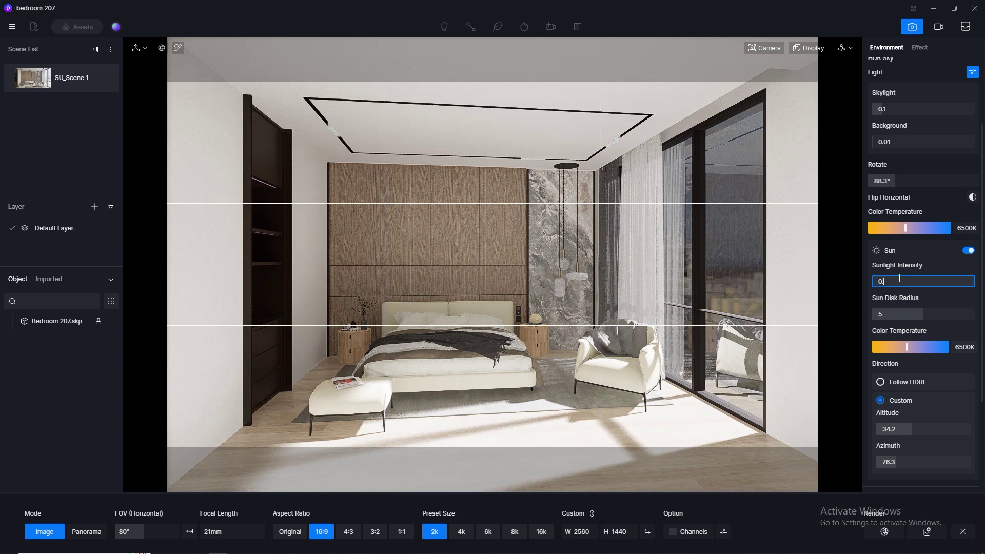
type("01")
key("Return")
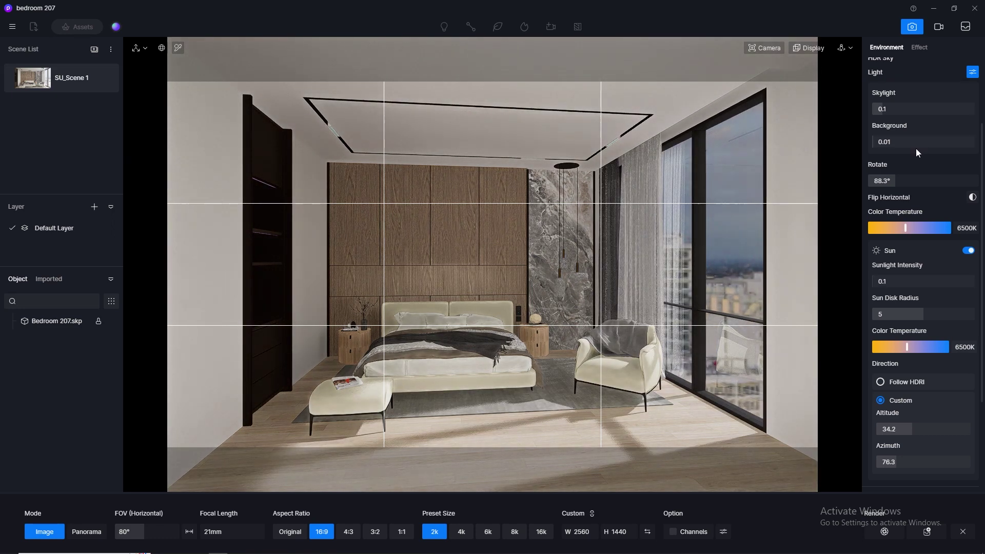
Try a sunlight intensity of 0.01 for a much weaker sun
left_click(909, 142)
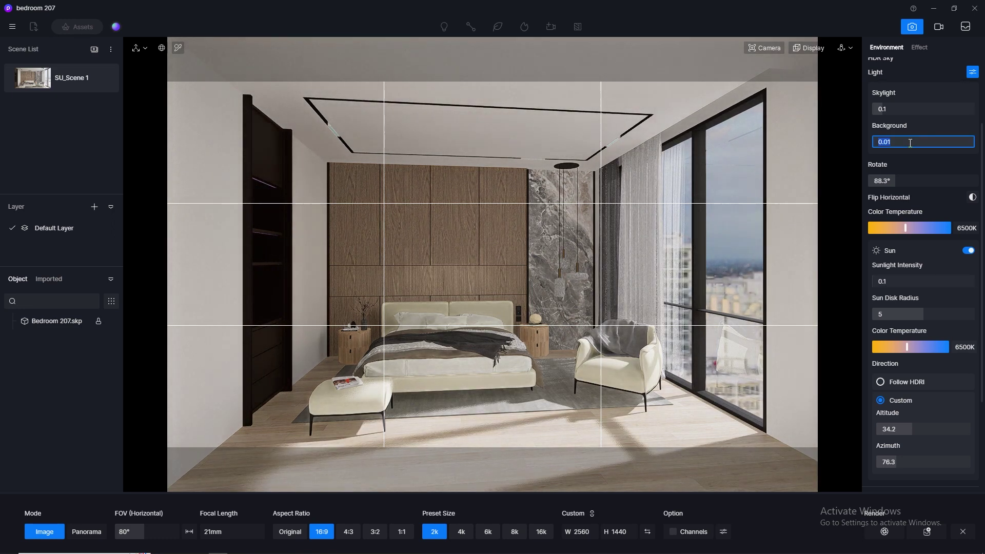
left_click(904, 279)
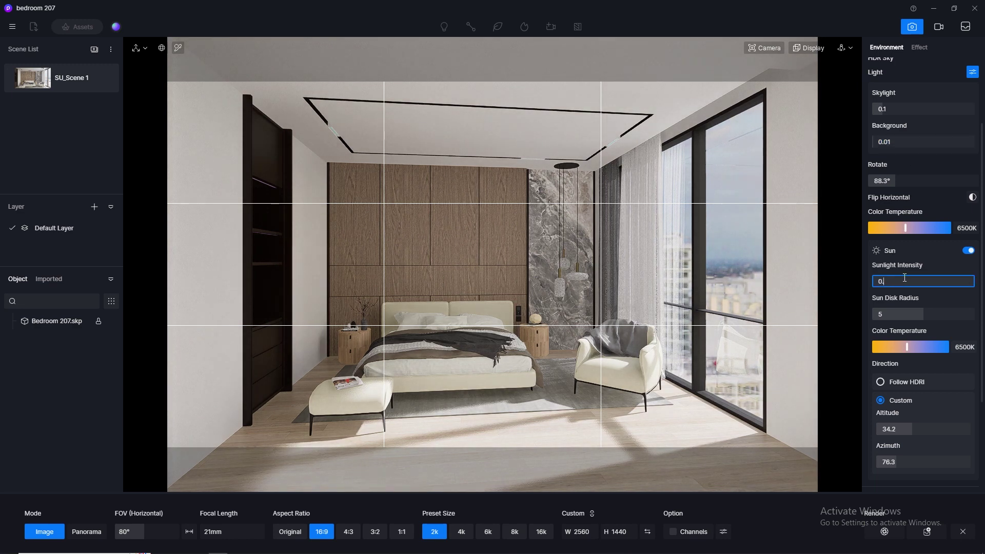
type("0.0")
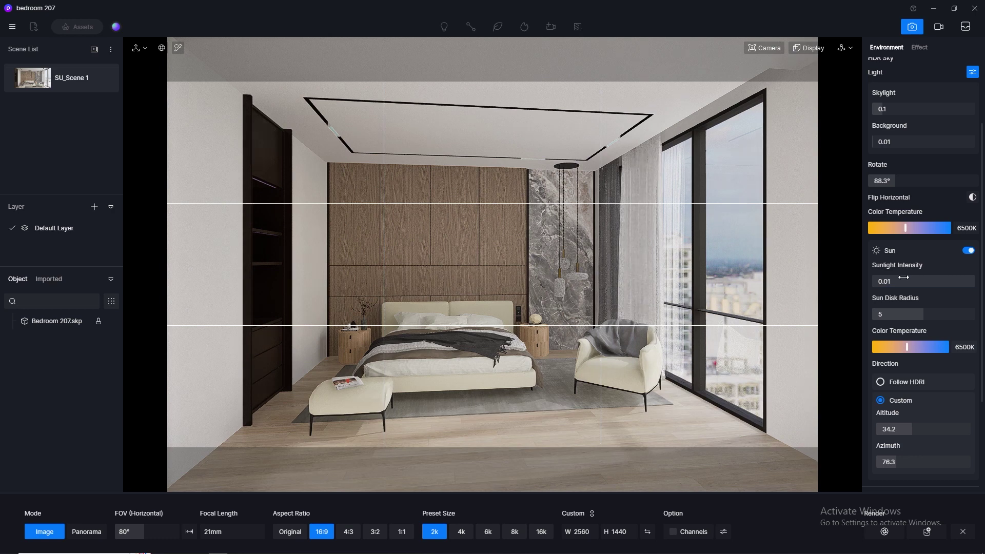
type("1")
key("Return")
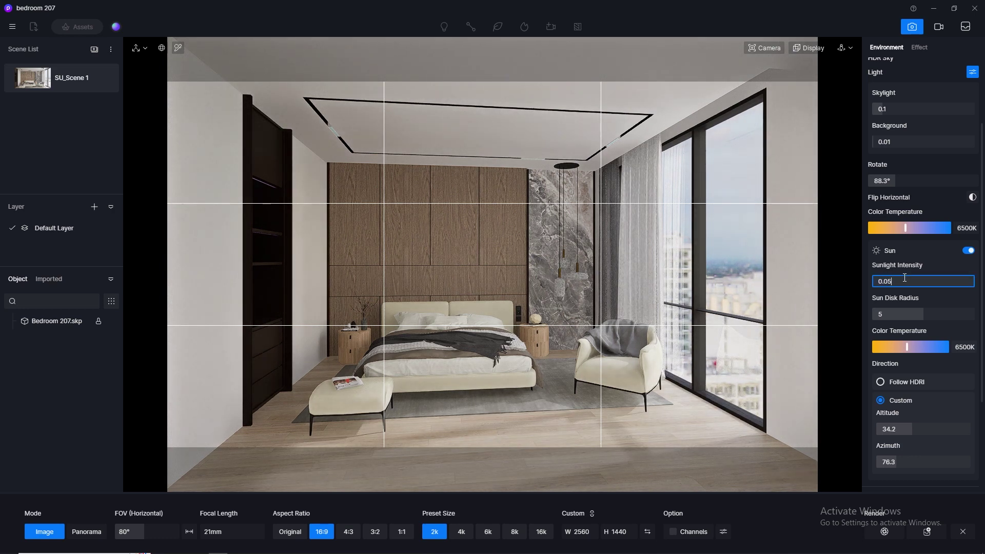
Try a sunlight intensity of 0.05 and set it to 0.03
key("Return")
left_click(903, 280)
type("0.0")
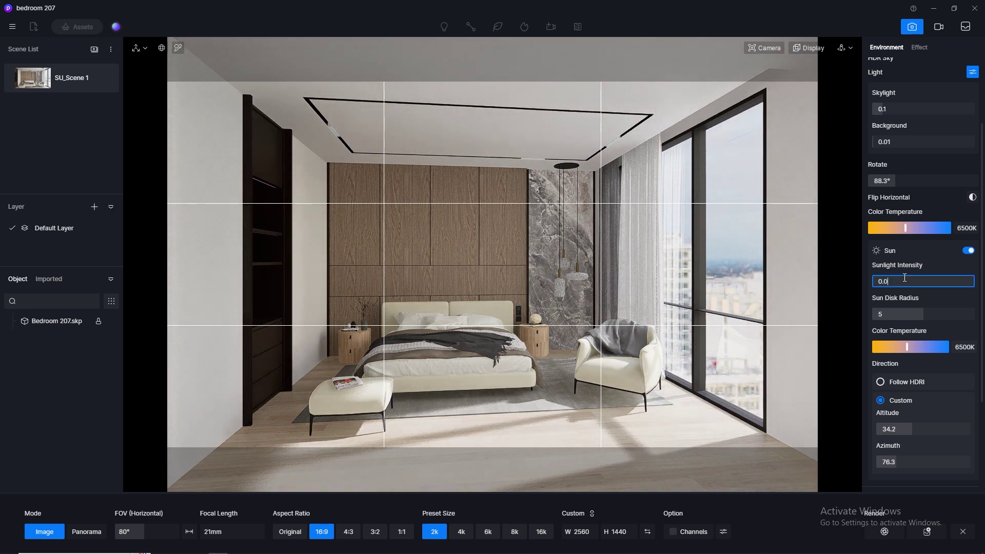
type("3")
key("Return")
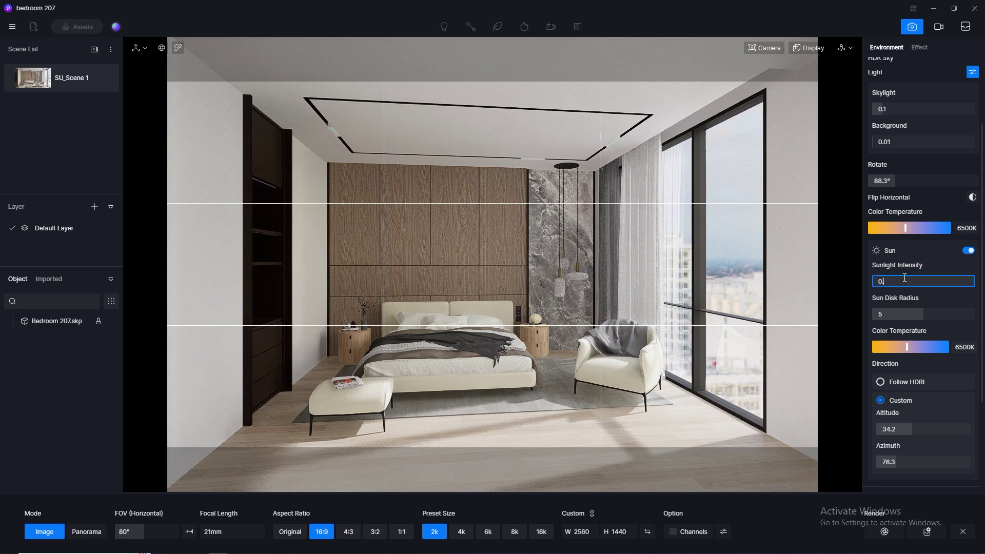
Set the sunlight intensity to 0.02
type("0.02")
key("Return")
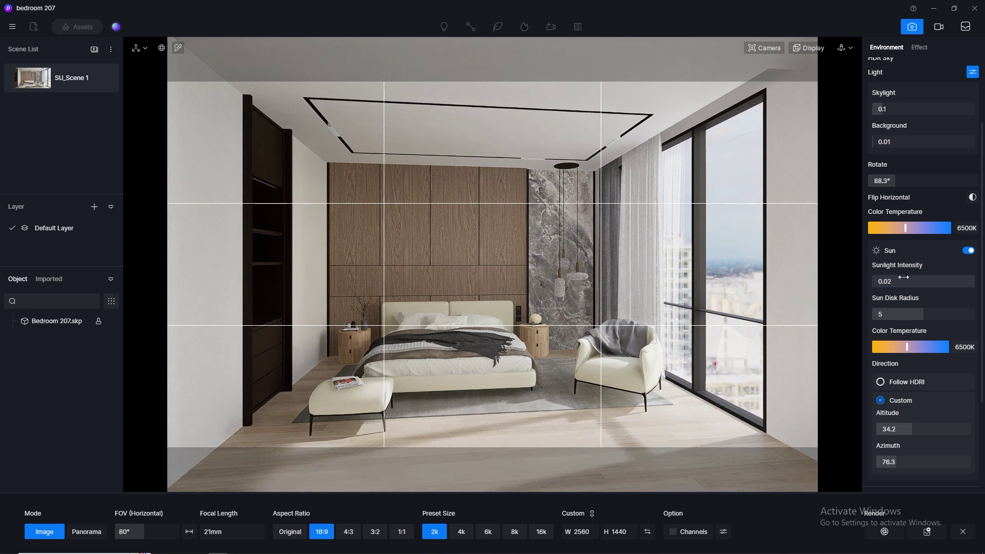
Try an HDRI background brightness of 0.03 and return it to 0.01
left_click(903, 142)
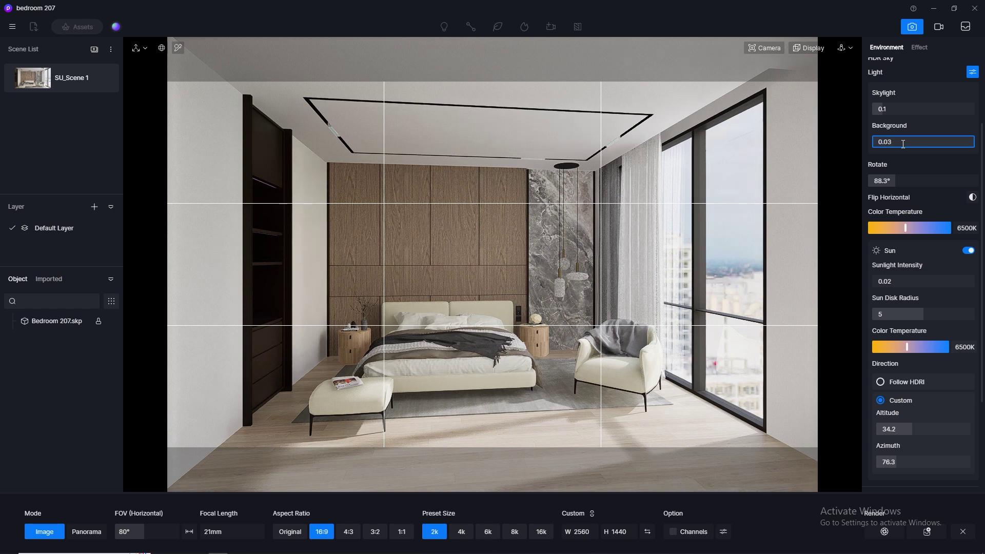
type("0.03")
key("Return")
left_click(903, 142)
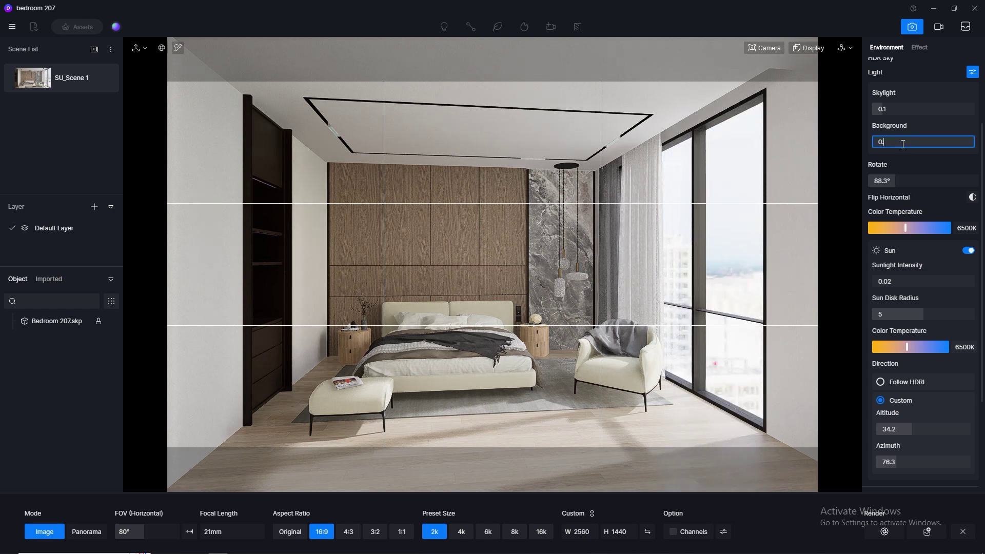
type("0.01")
key("Return")
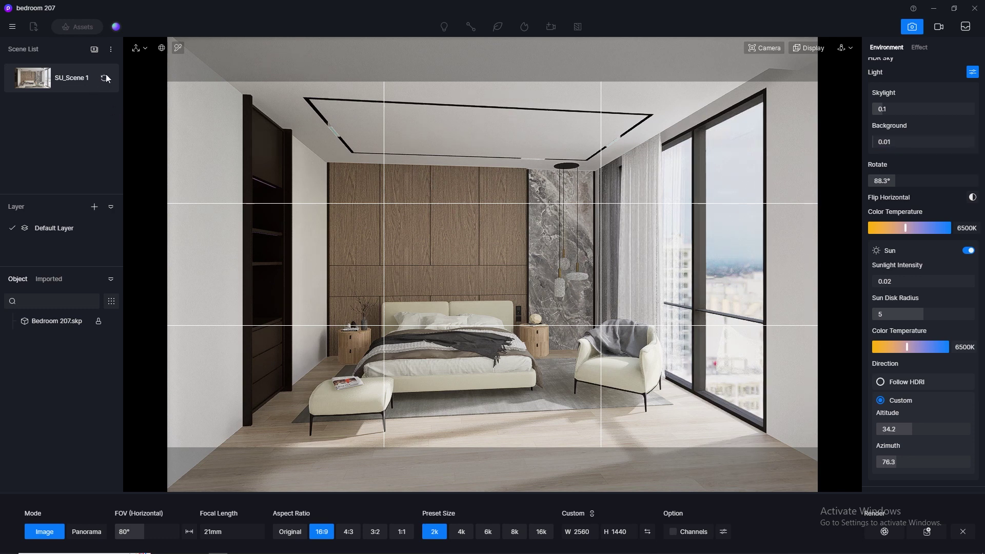
Save the bedroom project with the adjusted lighting
left_click(12, 27)
mouse_move(94, 49)
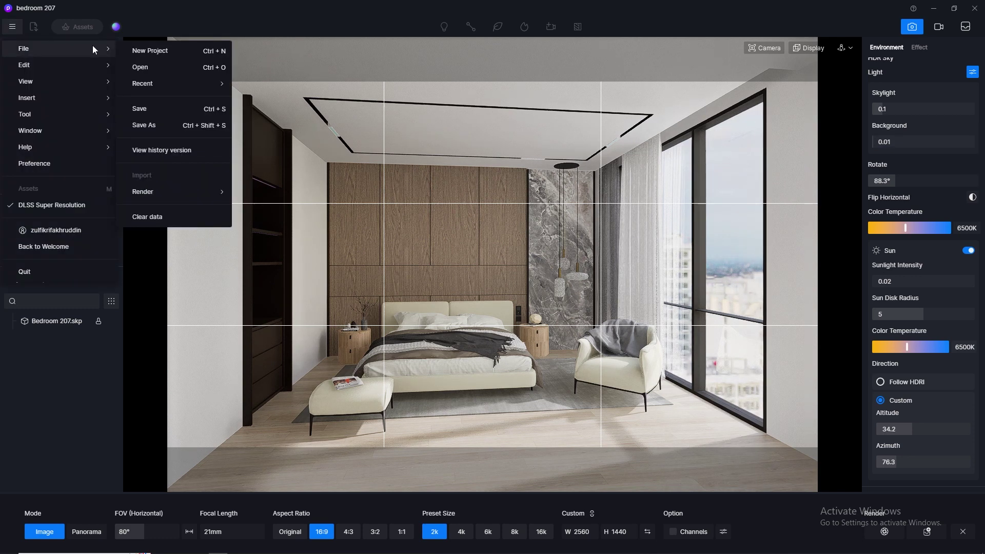
left_click(148, 107)
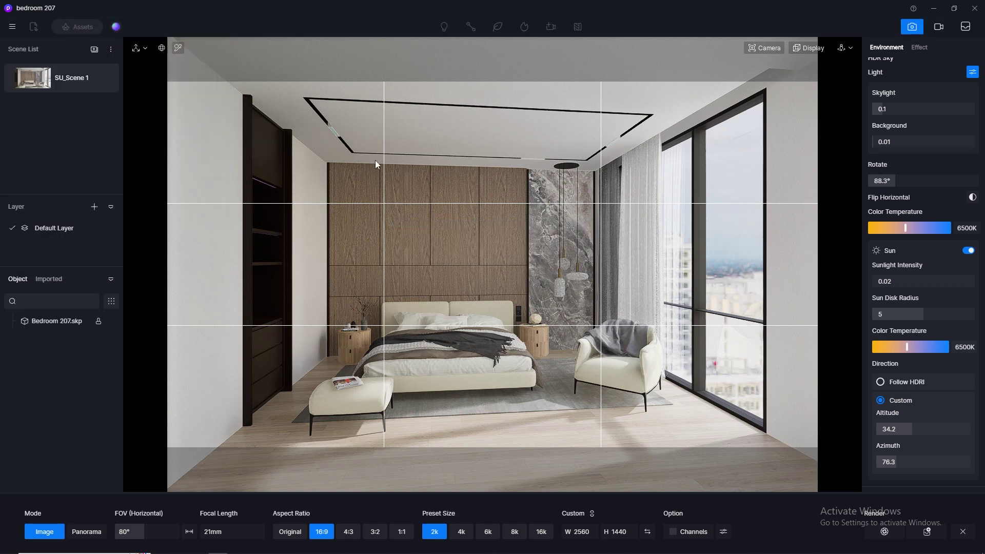
Try a sunlight intensity of 0.01 and return it to 0.02
left_click(899, 281)
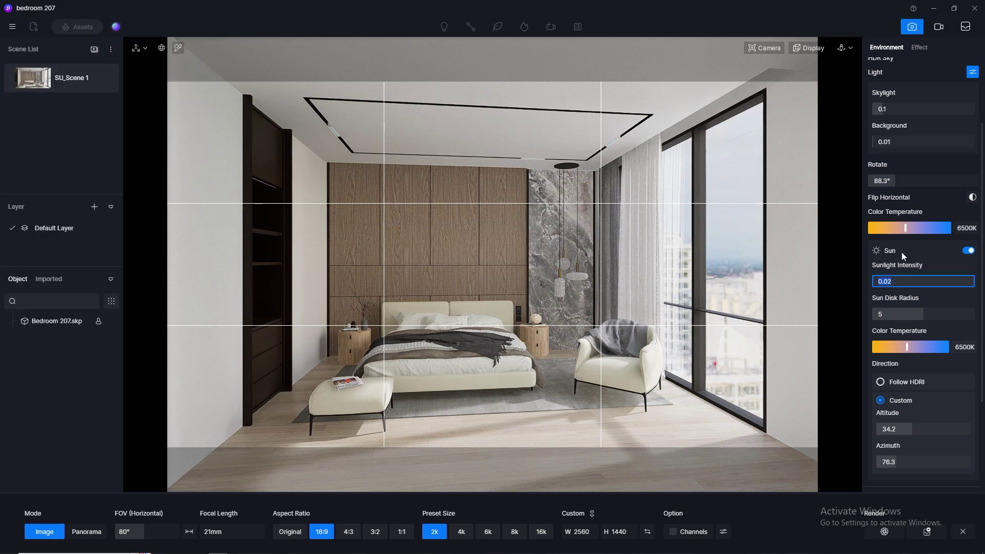
type("0.01")
key("Return")
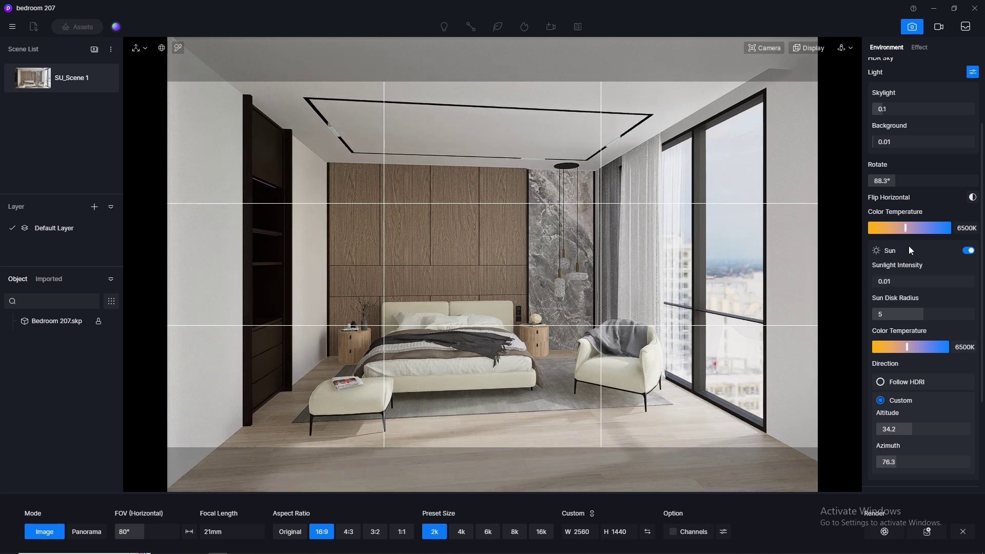
left_click(906, 282)
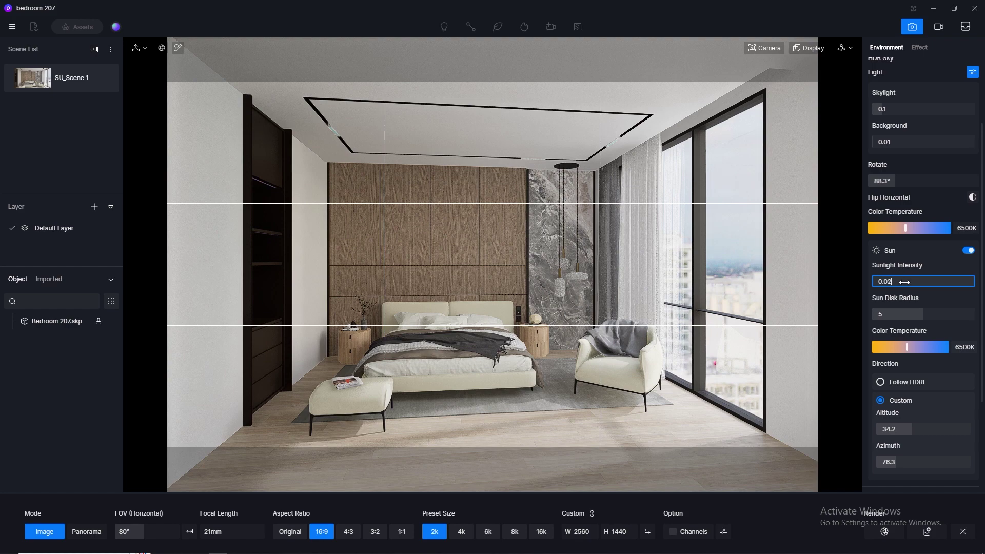
key("Return")
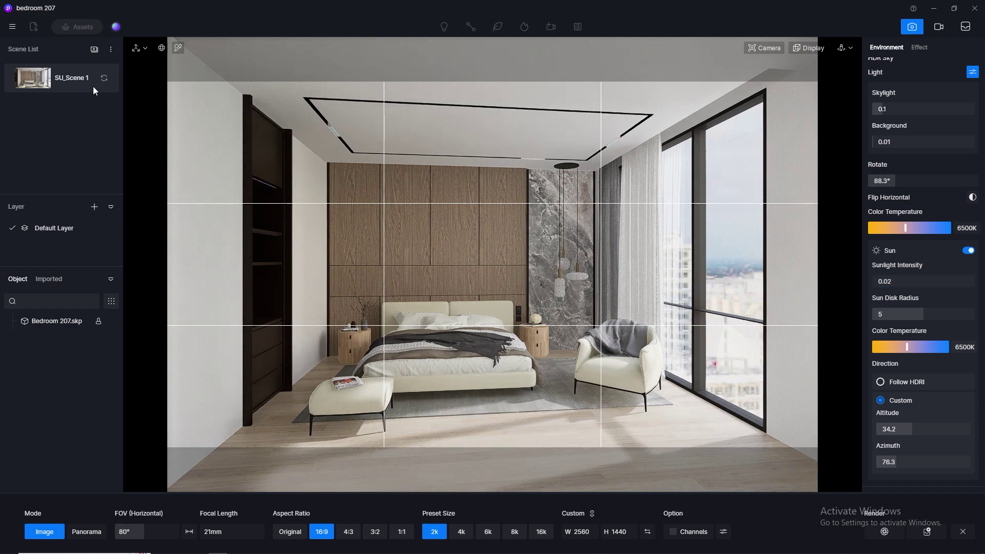
Save the bedroom project again
left_click(13, 27)
mouse_move(38, 46)
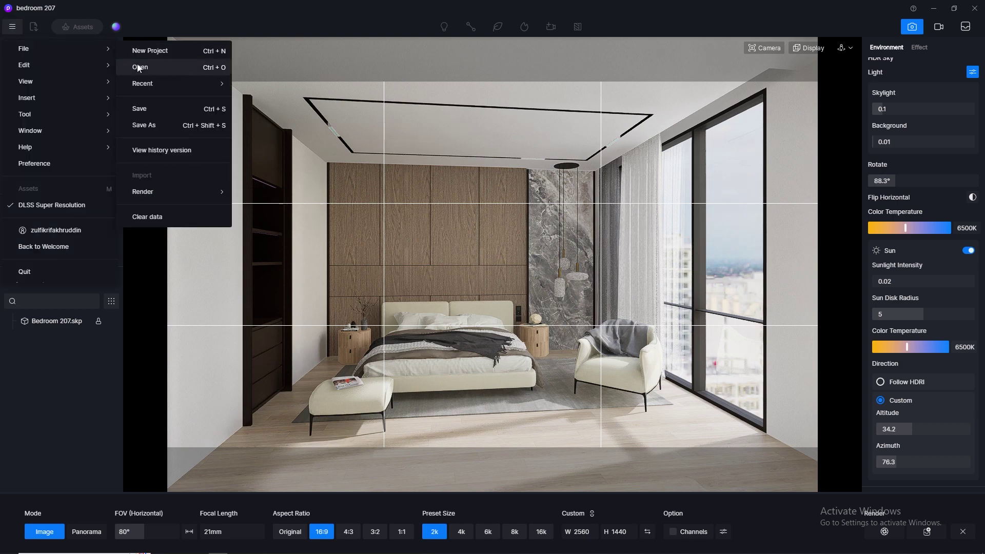
left_click(149, 109)
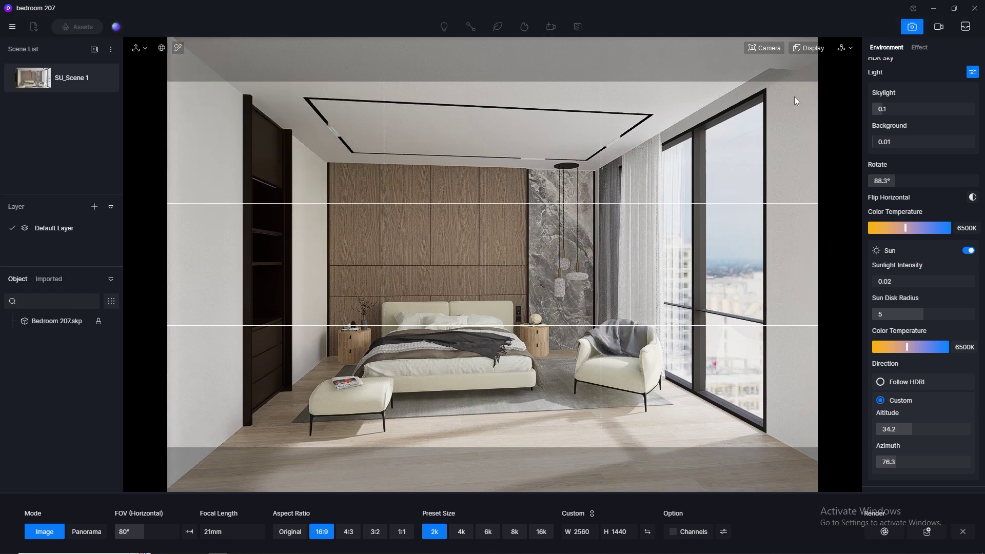
Leave image render mode, pick the light panel material in the ceiling track, and make it emissive
left_click(912, 27)
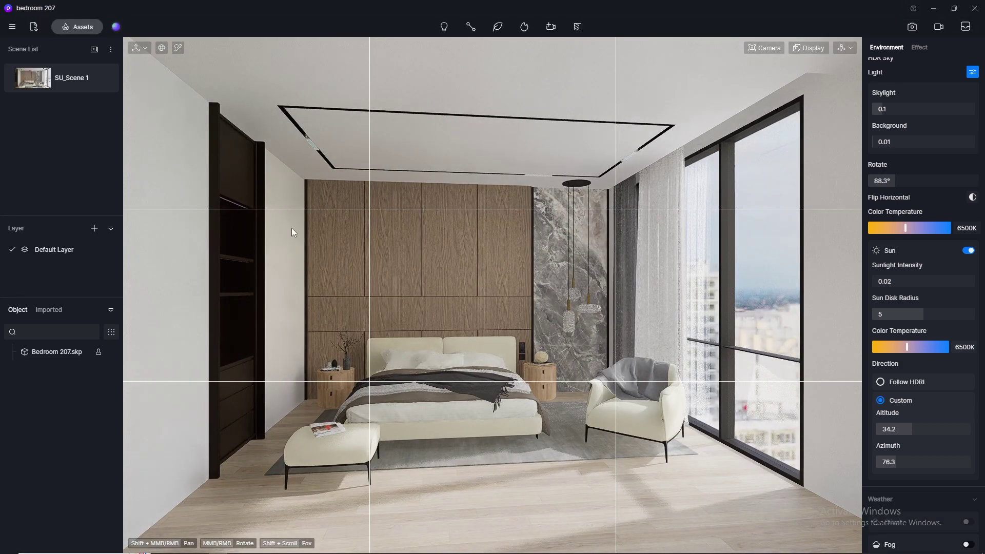
scroll(318, 151, "up", 3)
scroll(315, 123, "down", 1)
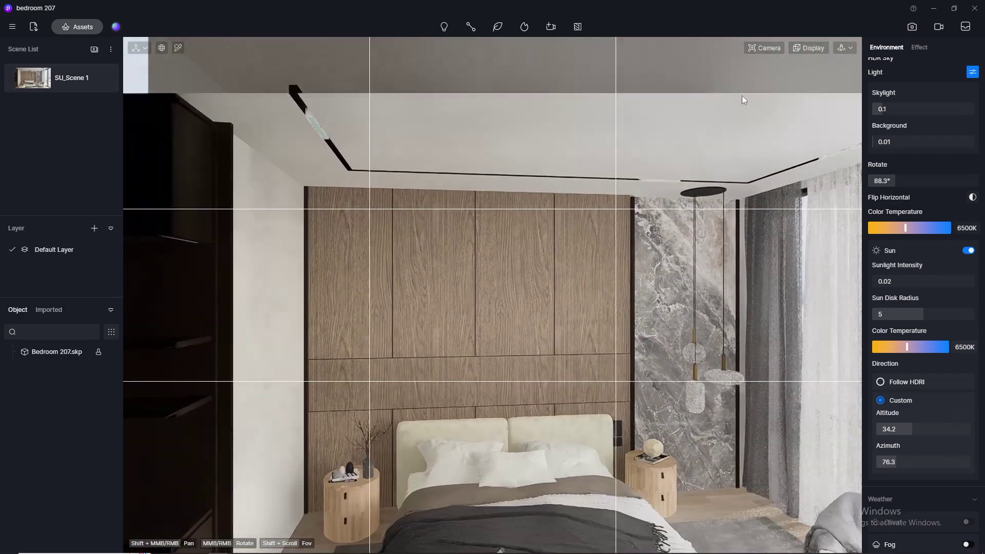
left_click(772, 49)
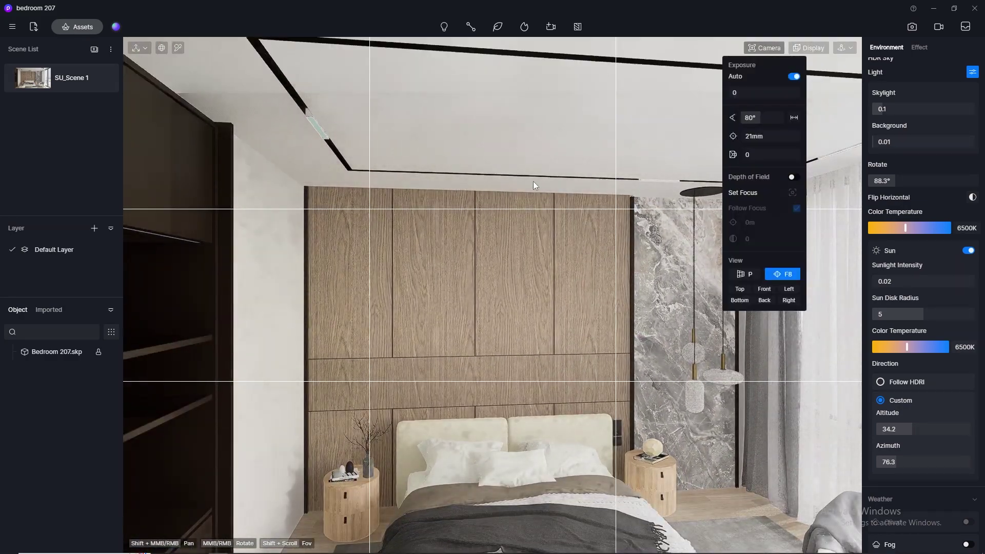
scroll(270, 118, "up", 3)
left_click(178, 48)
scroll(305, 112, "up", 5)
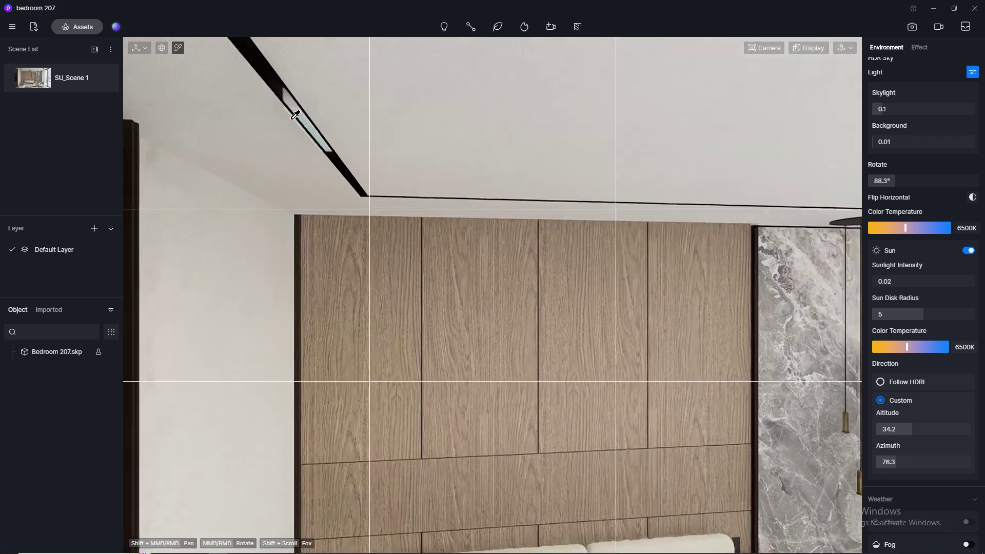
left_click(305, 111)
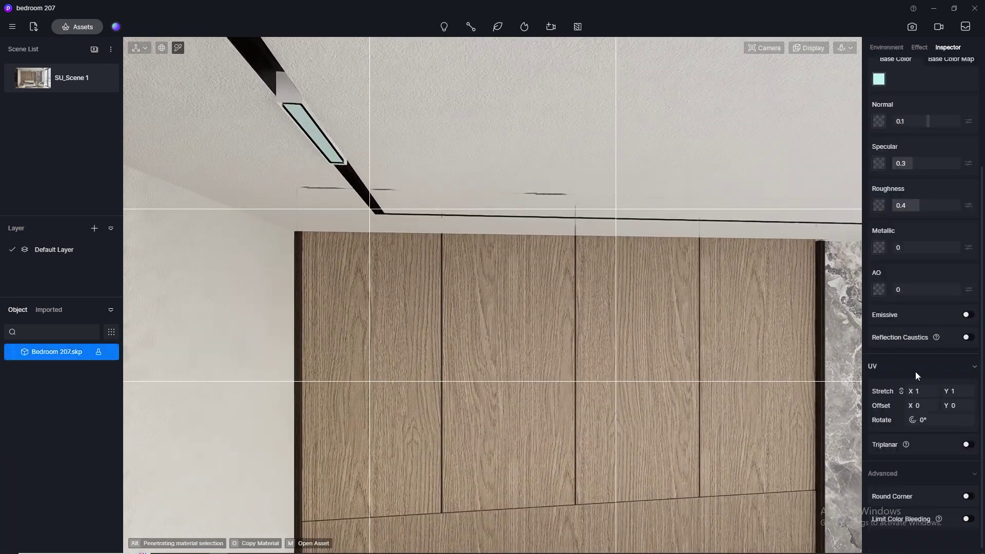
left_click(968, 315)
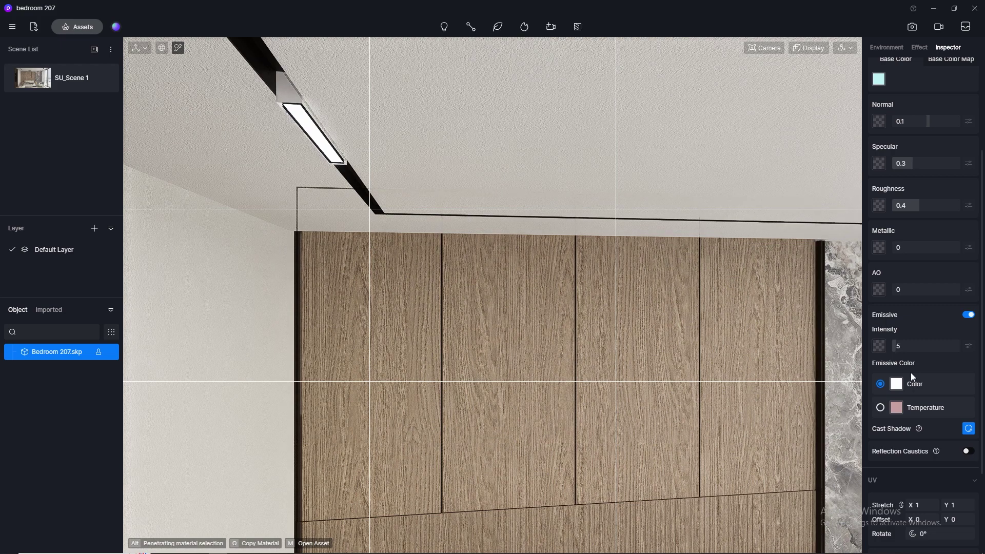
Try an emissive intensity of 10 on the ceiling track light panel and return it to 5
left_click(909, 340)
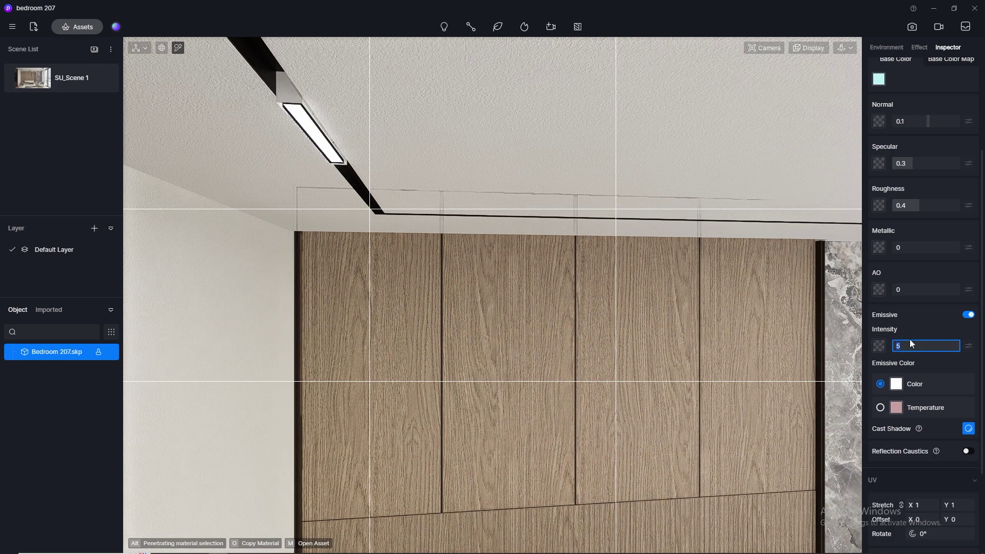
type("10")
key("Return")
scroll(311, 184, "down", 3)
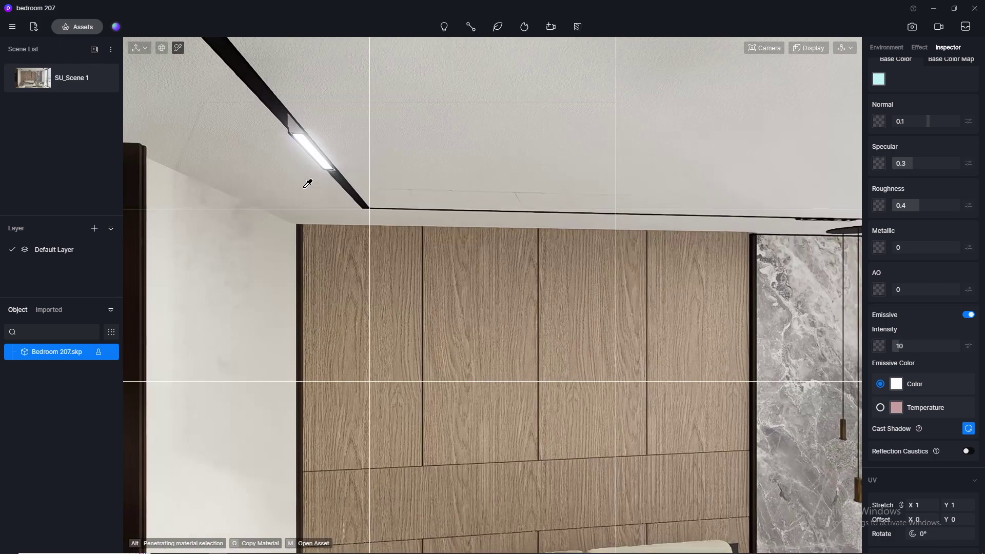
left_click(918, 346)
type("5")
key("Return")
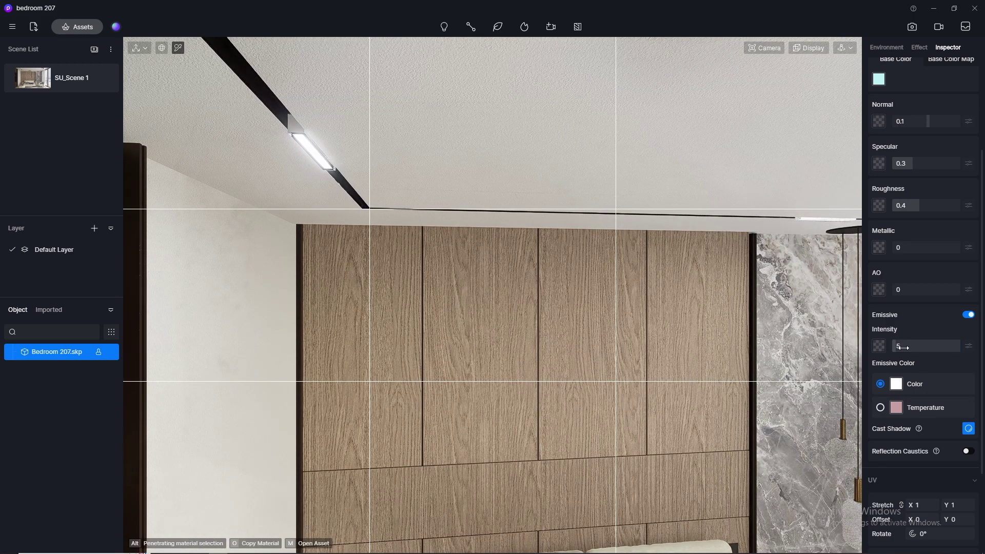
Make the LED strip material under the dark cabinet shelves emissive with a colour temperature of 3500
scroll(647, 238, "down", 3)
scroll(349, 352, "up", 3)
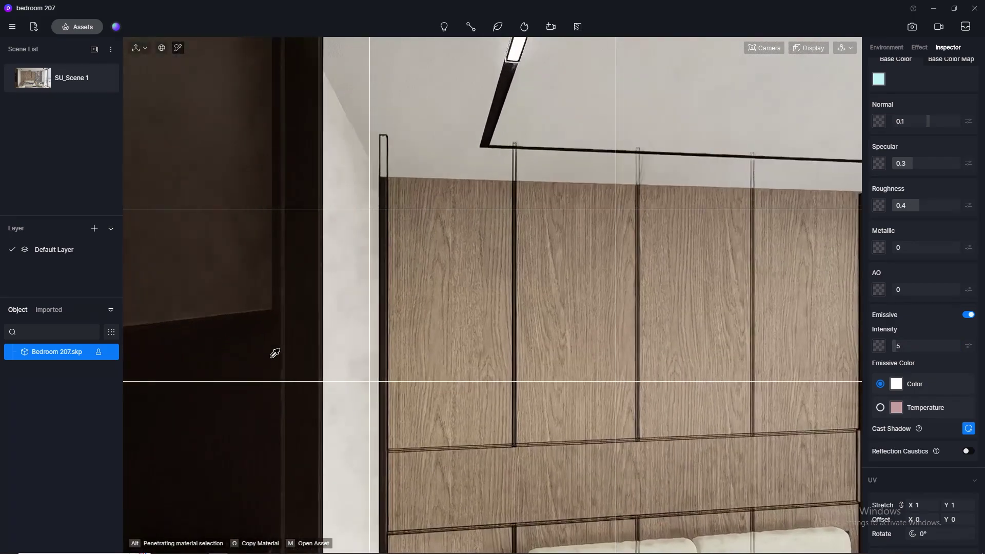
left_click(226, 219)
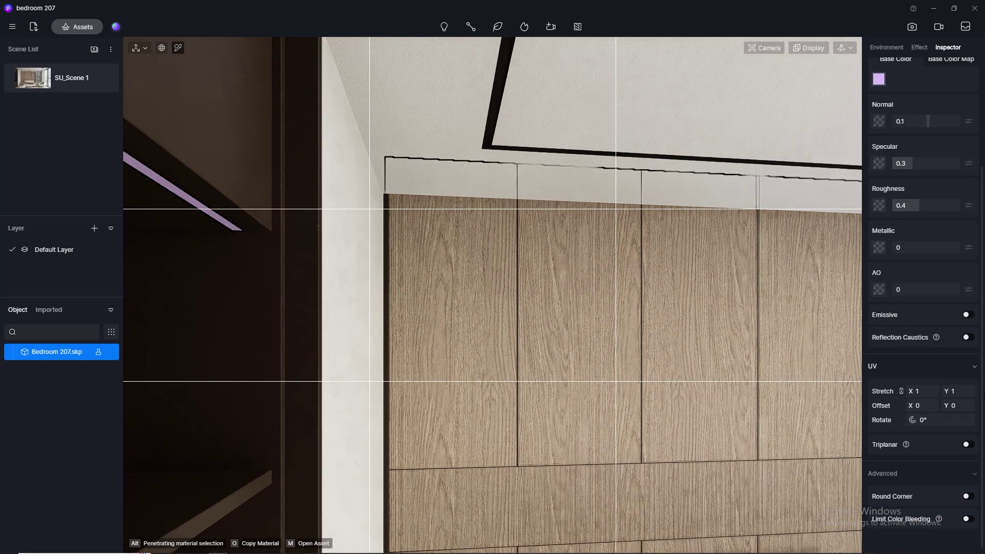
left_click(970, 315)
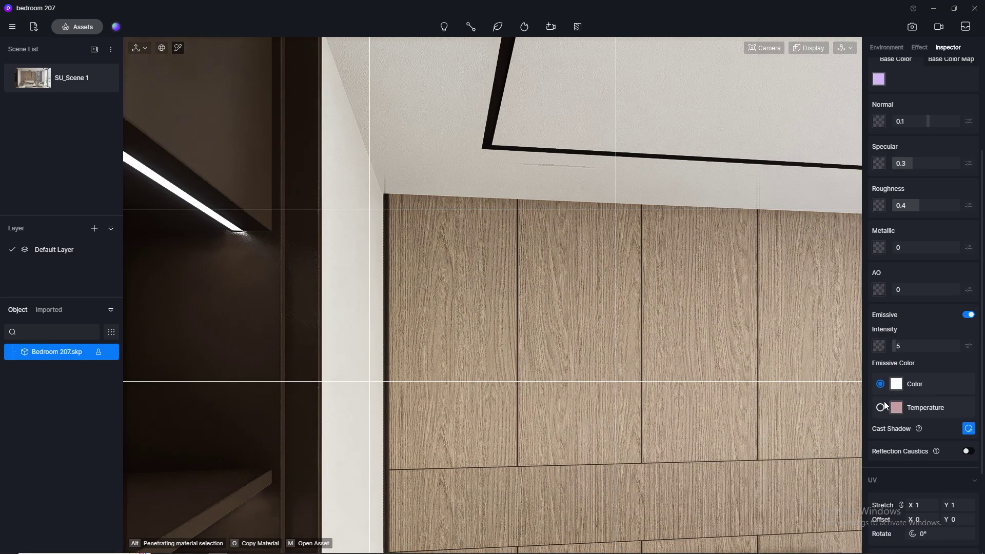
left_click(881, 407)
left_click(961, 425)
type("3500")
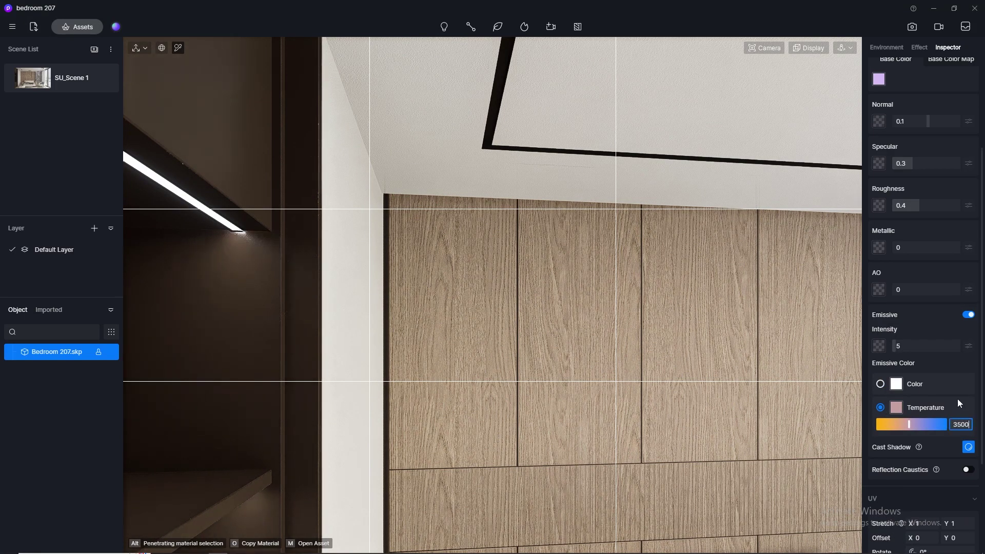
key("Return")
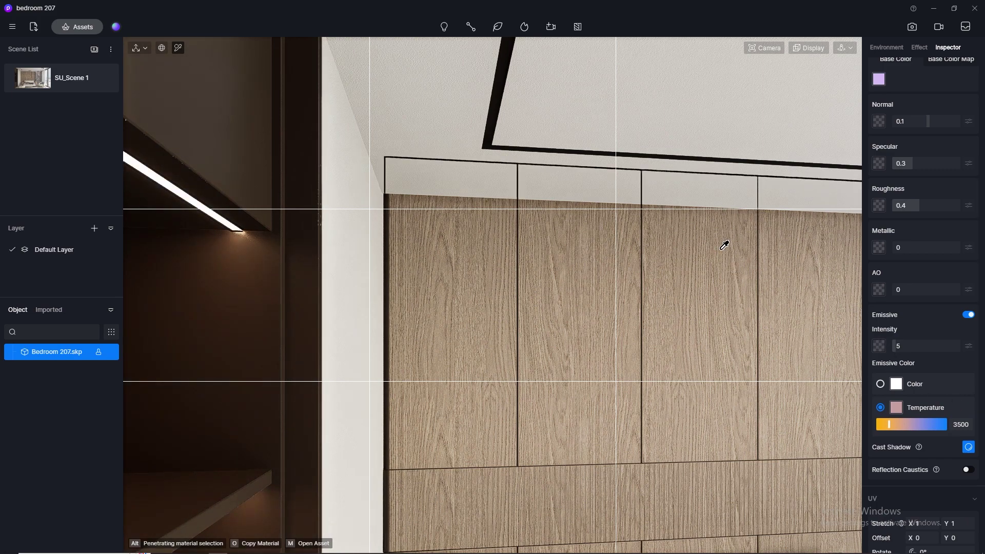
Make the green ceiling cove strip above the wood wall emissive with a 3500 colour temperature, and return to the SU_Scene 1 view
scroll(325, 192, "down", 5)
scroll(369, 184, "up", 10)
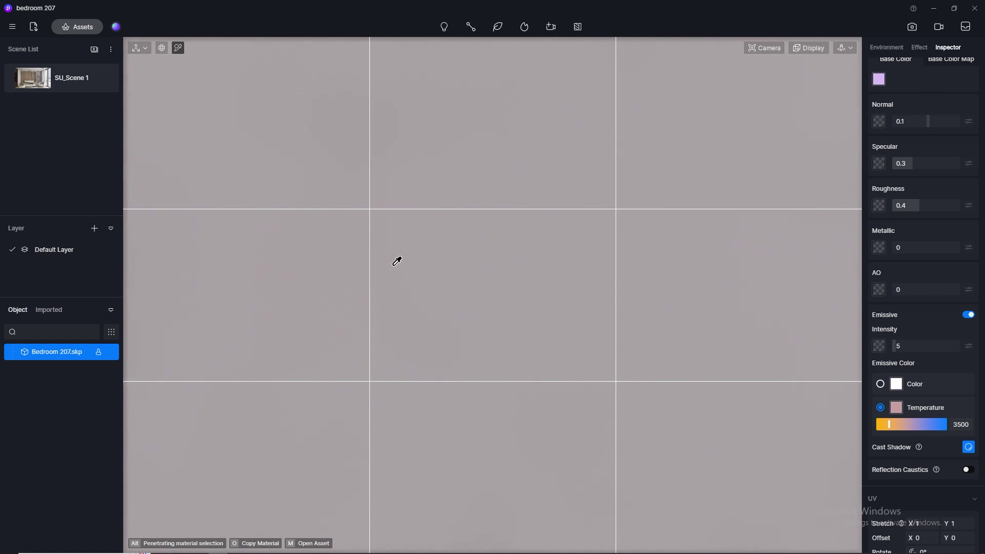
scroll(657, 342, "up", 4)
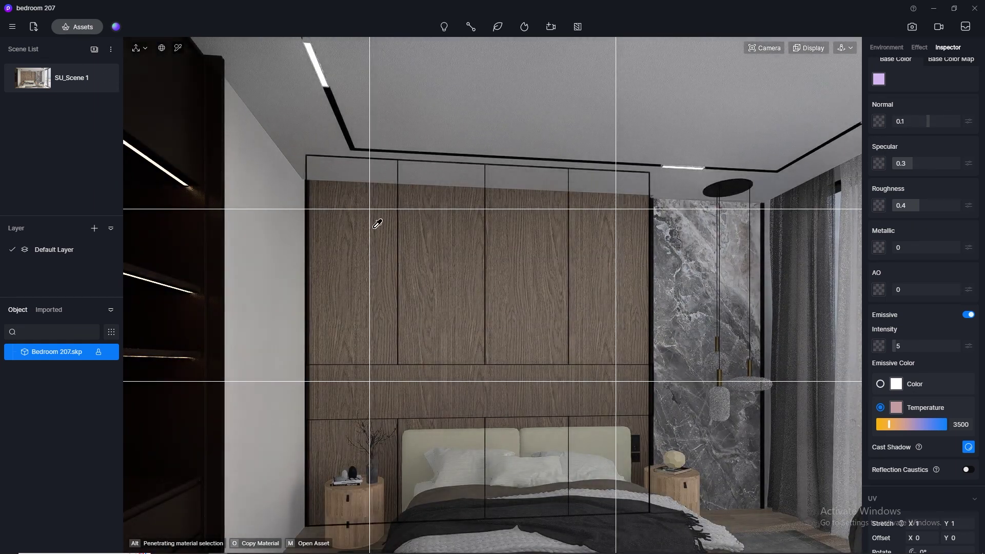
scroll(308, 164, "up", 2)
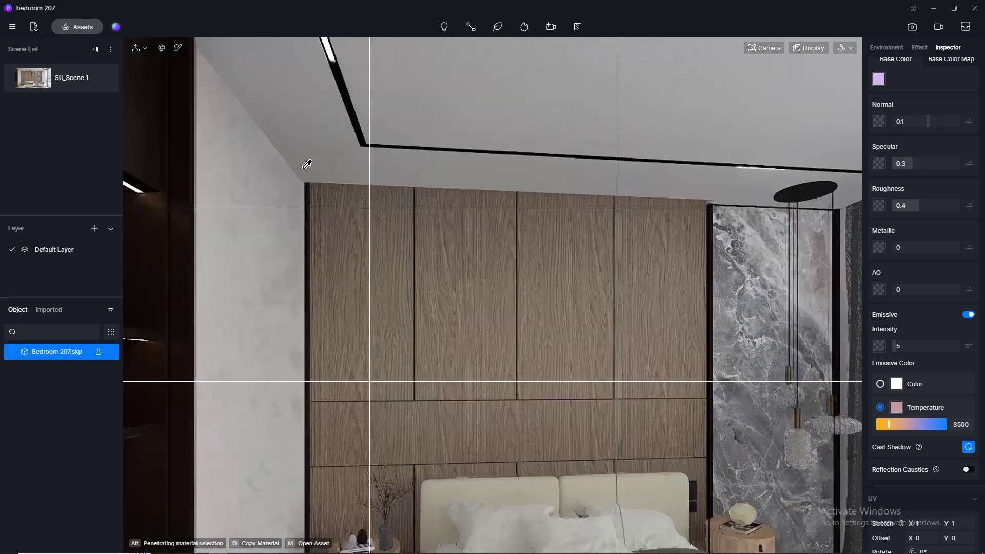
scroll(308, 164, "up", 2)
right_click_drag(583, 218, 218, 147)
right_click_drag(590, 246, 196, 246)
scroll(196, 246, "up", 2)
scroll(328, 265, "down", 2)
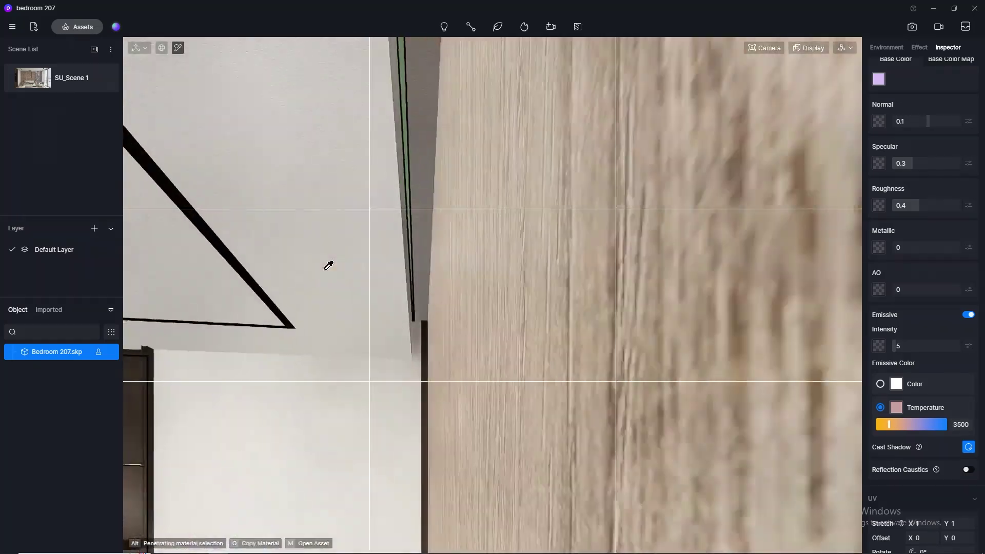
scroll(325, 270, "up", 2)
scroll(457, 211, "up", 1)
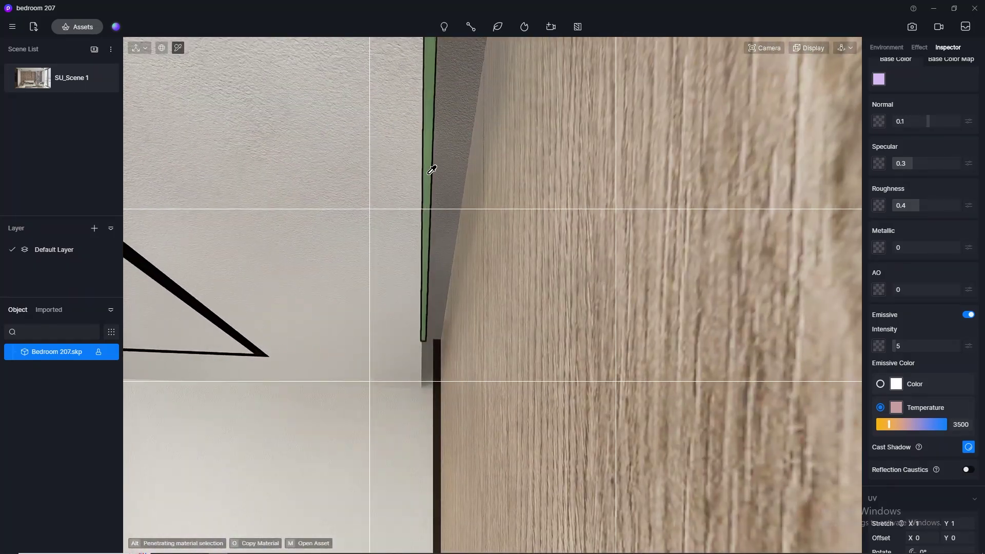
left_click(431, 170)
left_click(973, 319)
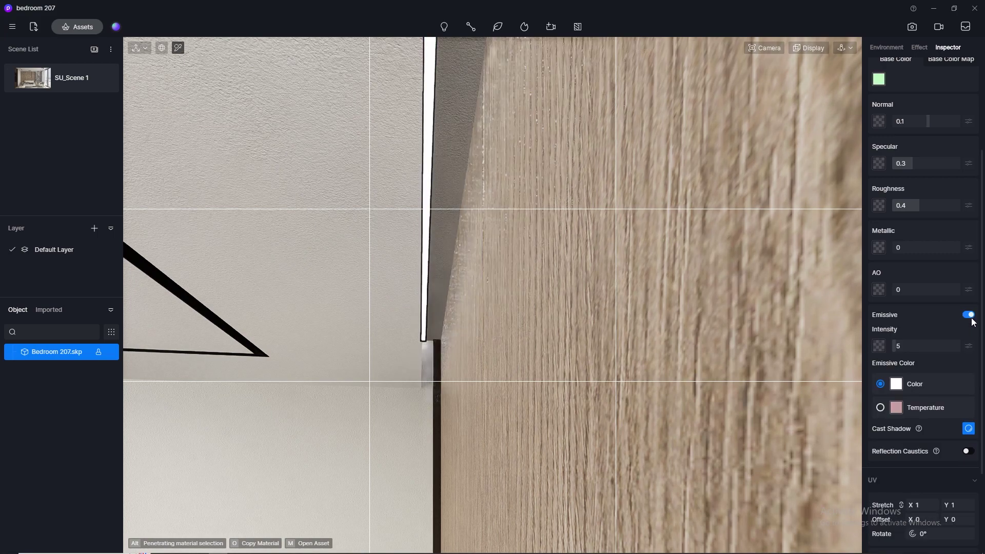
left_click(963, 407)
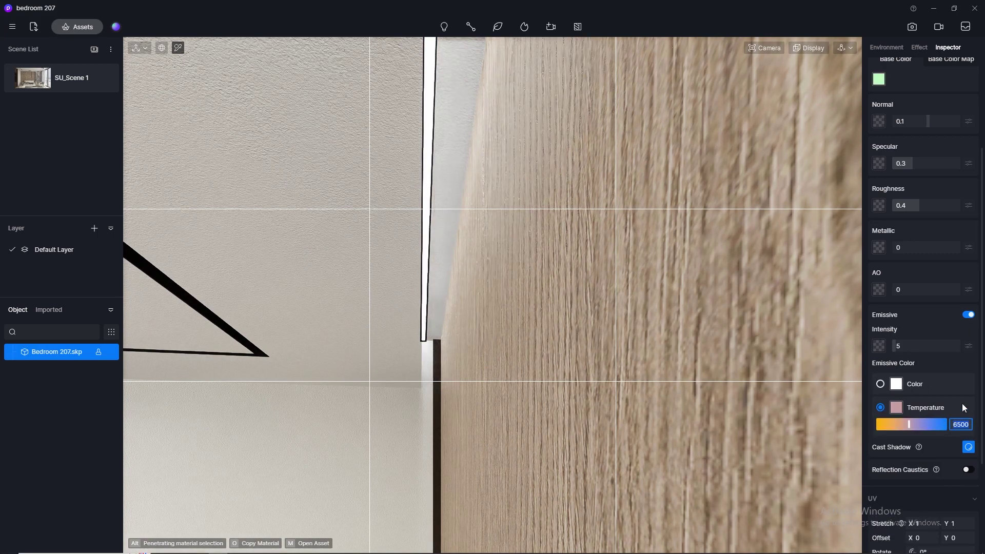
type("3")
key("Return")
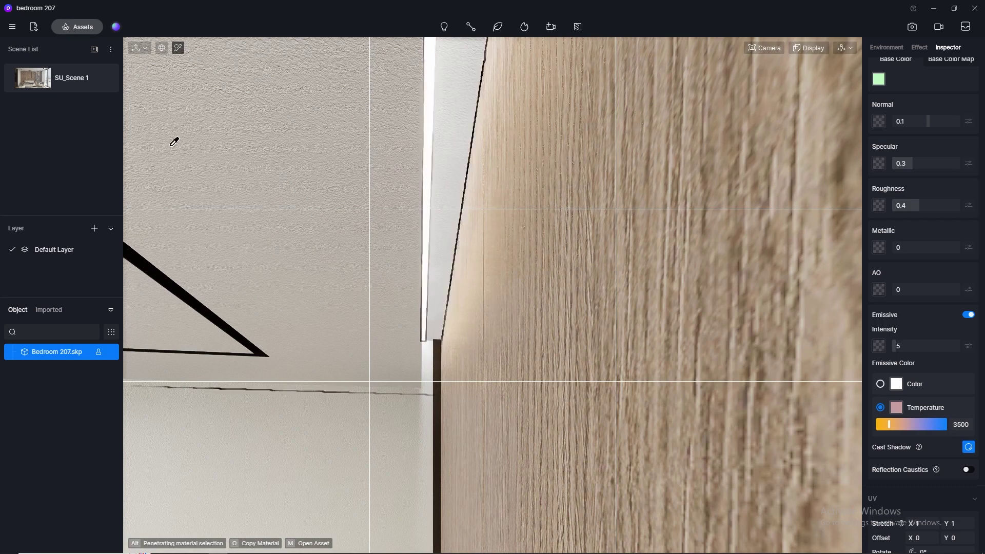
left_click(23, 70)
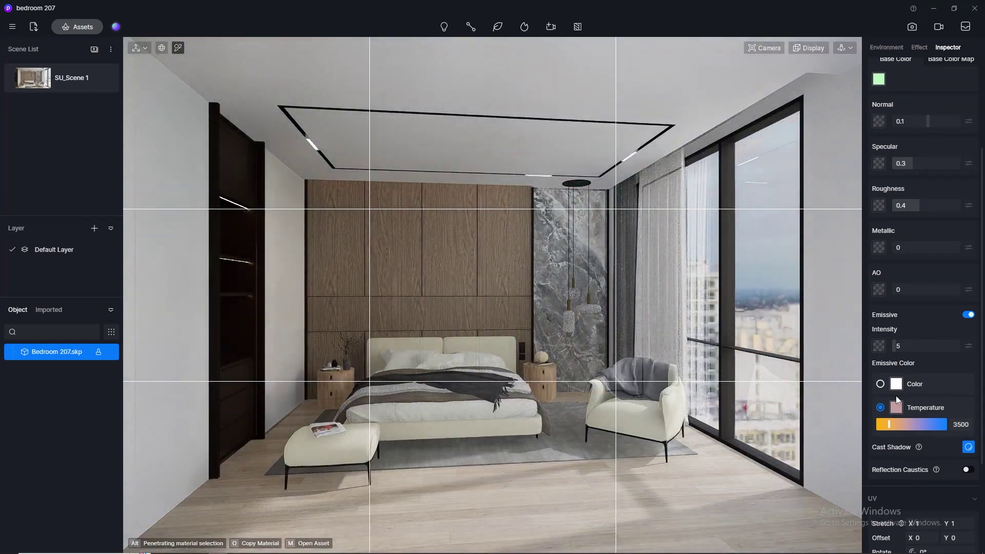
Set the emissive intensity of the ceiling cove strip above the wood wall to 20
left_click(918, 344)
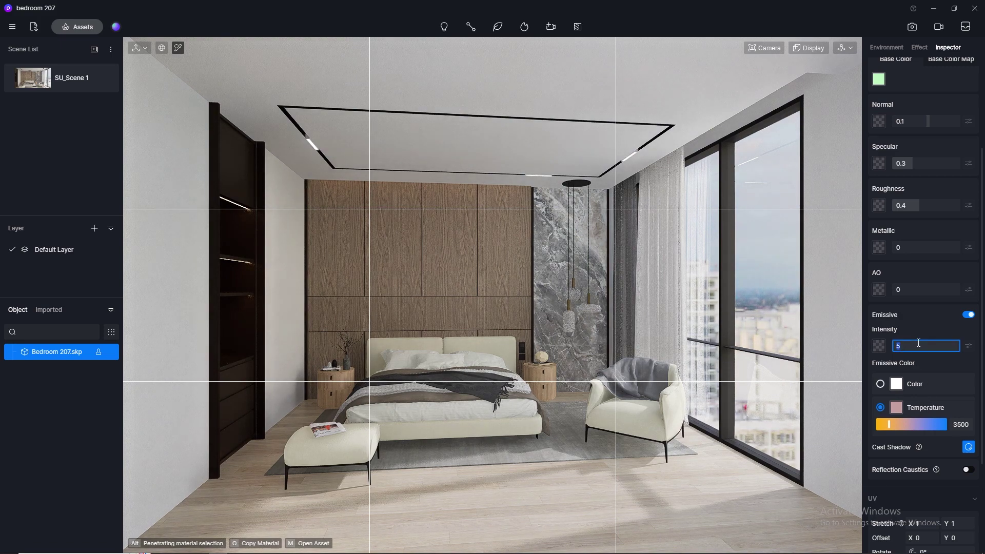
type("20")
key("Return")
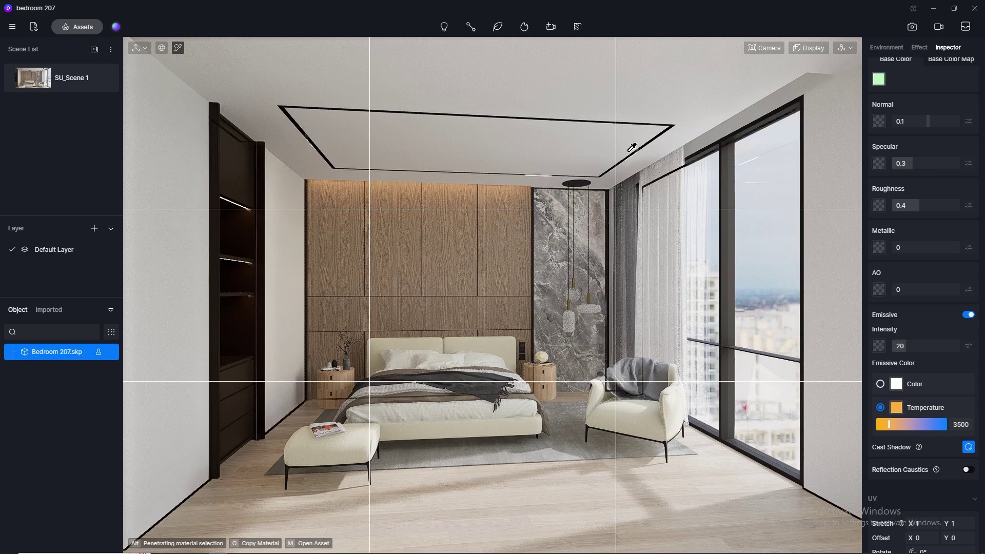
Try an emissive intensity of 50 on the cove strip above the wood wall and return it to 20
left_click(914, 343)
type("50")
key("Return")
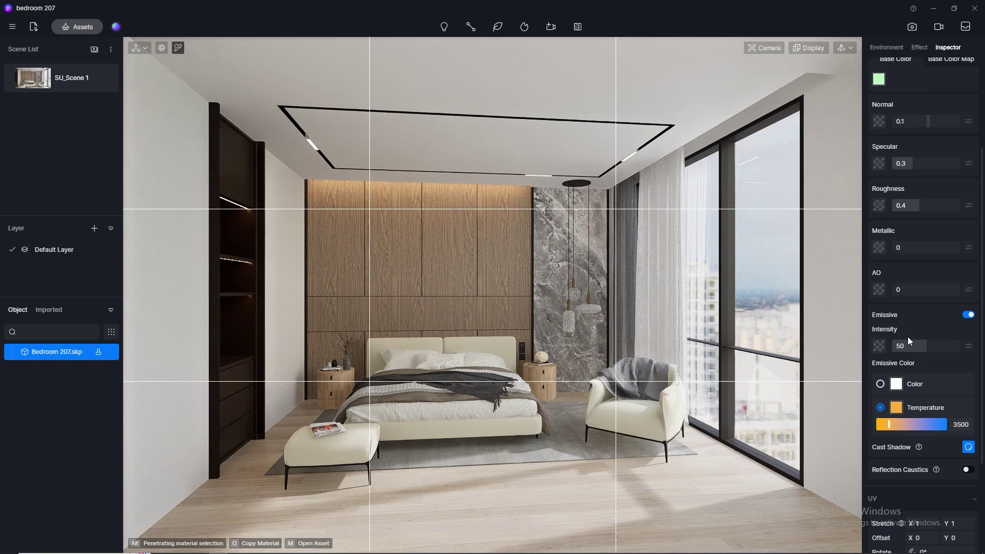
double_click(914, 347)
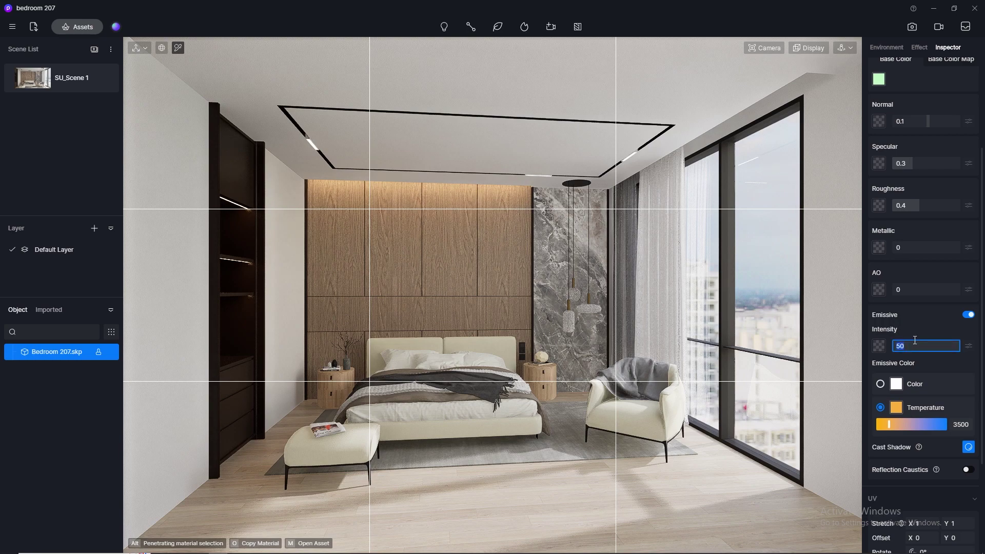
type("20")
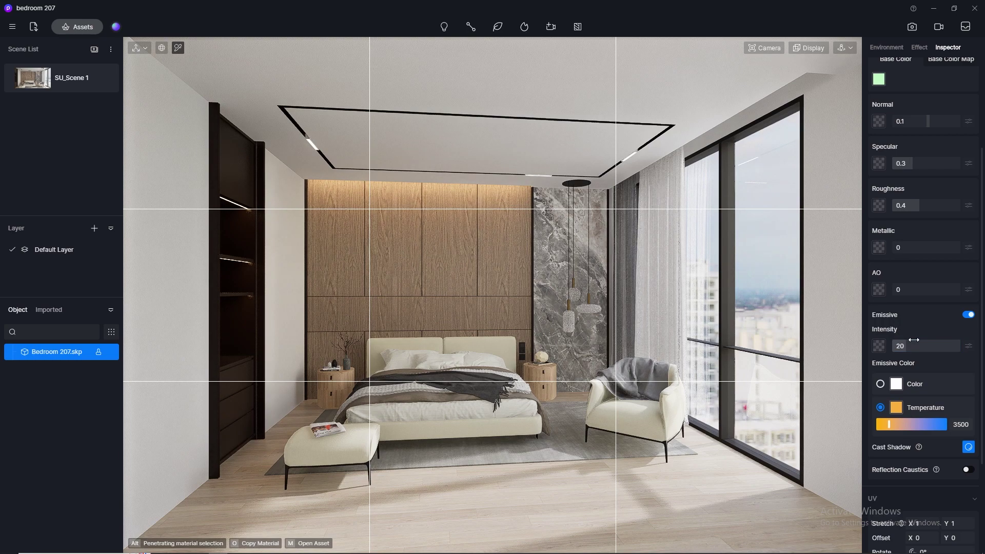
key("Return")
Pick the LED strip material in the curtain recess and make it emissive with an intensity of 20
scroll(674, 152, "up", 5)
scroll(673, 151, "down", 5)
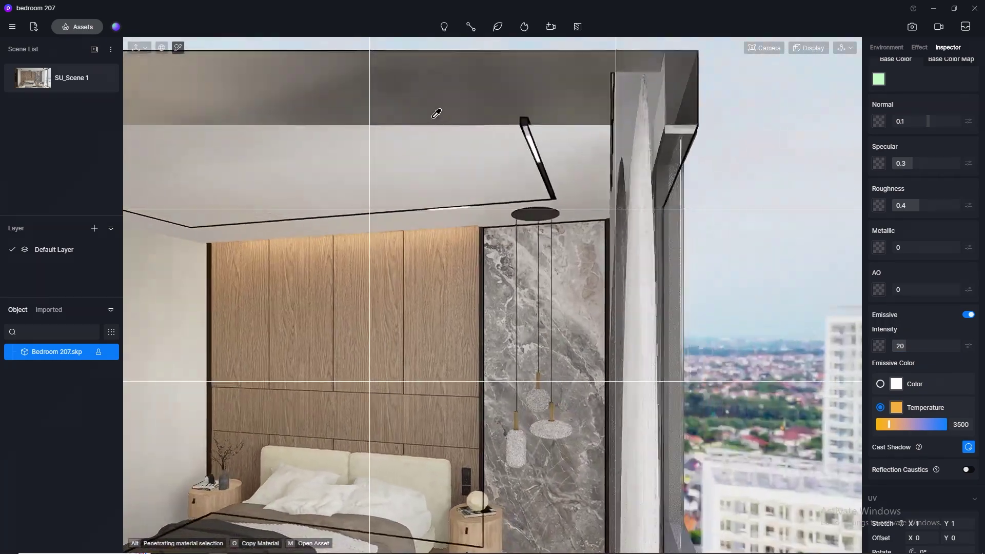
left_click(968, 314)
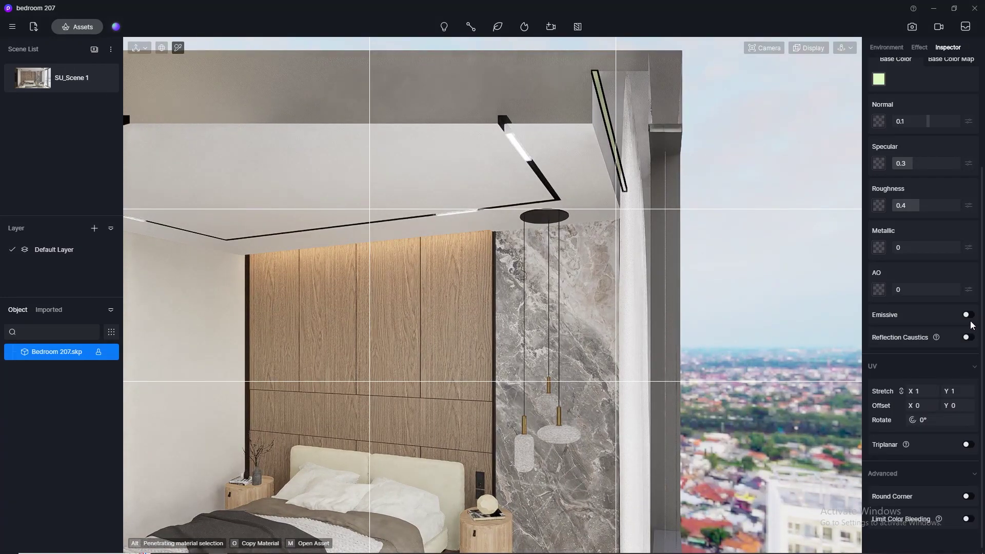
left_click(968, 315)
double_click(913, 346)
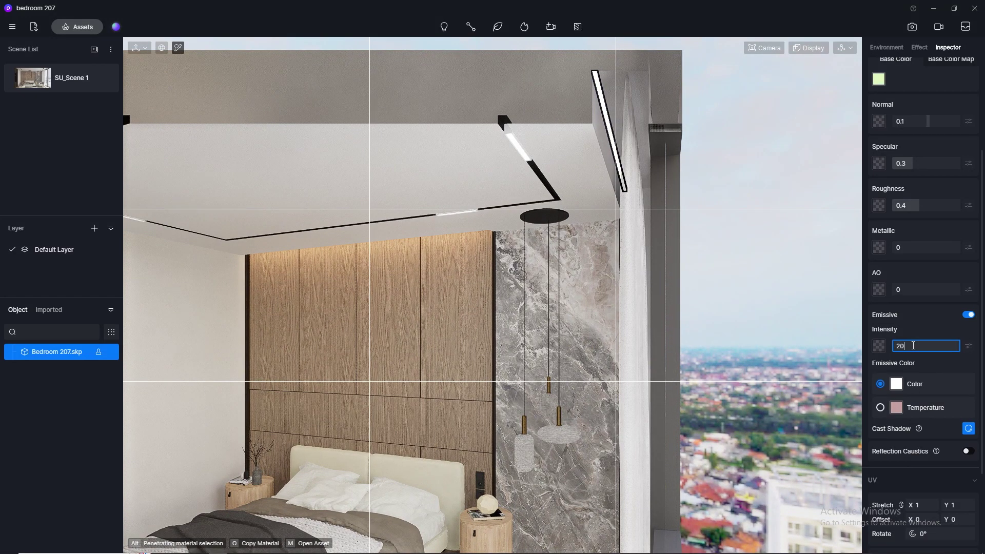
type("20")
key("Return")
Light the curtain LED strip by colour temperature at 3500, and return to the SU_Scene 1 view
left_click(880, 408)
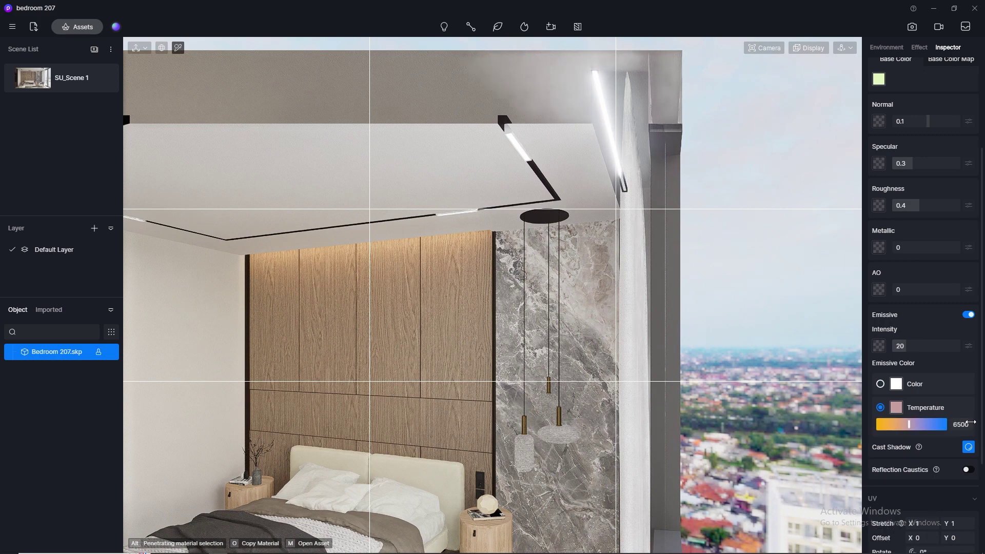
double_click(963, 424)
type("3500")
key("Return")
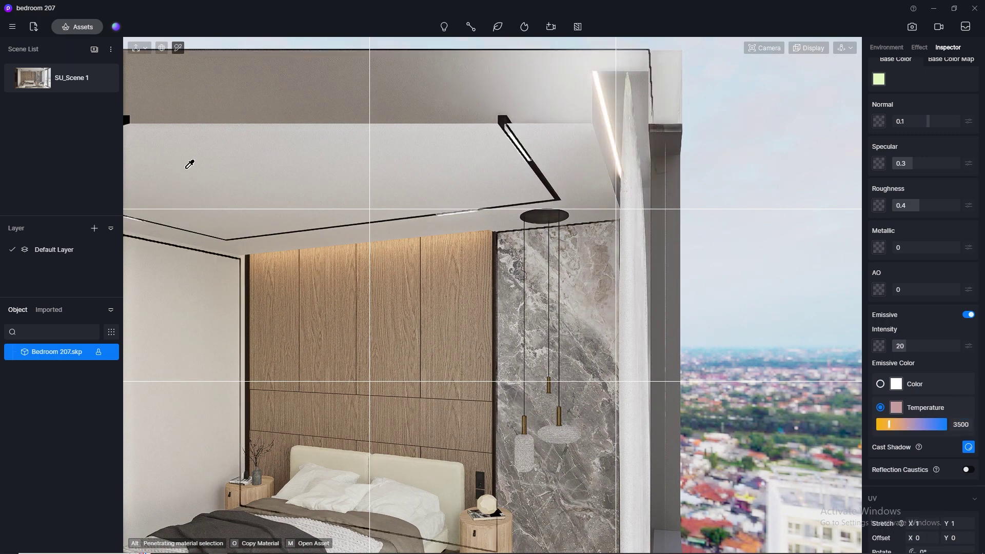
left_click(30, 85)
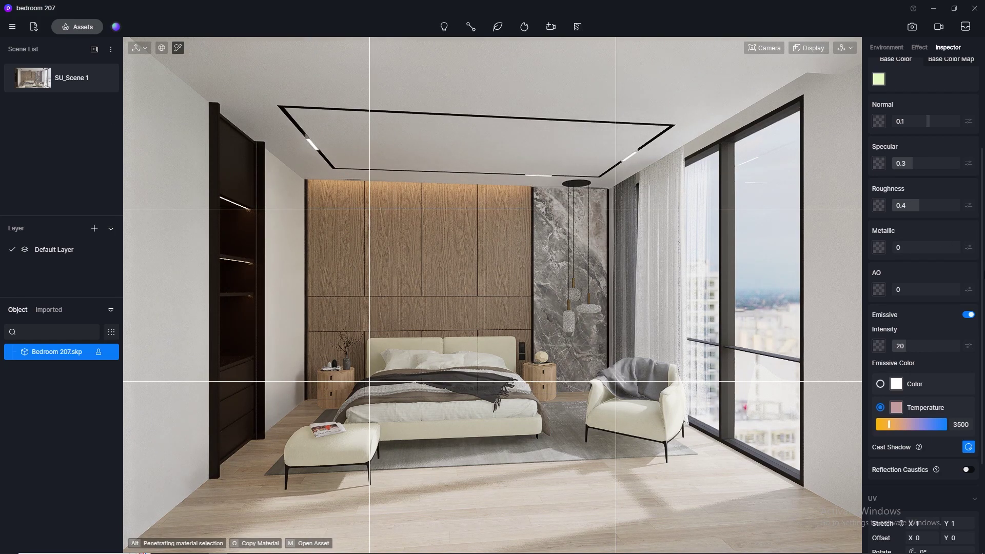
Set the curtain LED strip's emissive intensity to 50, then preview the lighting in image render mode and leave that mode
scroll(983, 302, "up", 3)
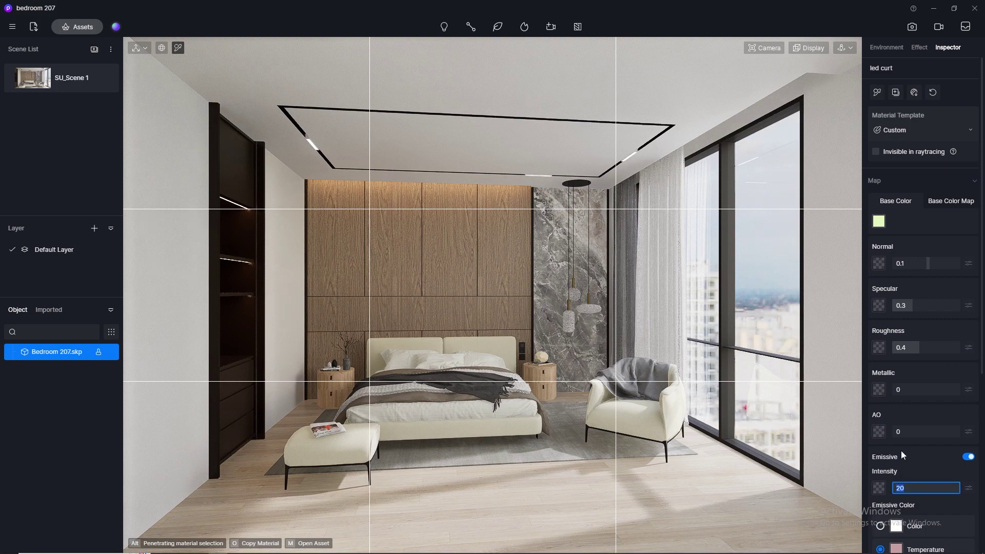
type("50")
key("Return")
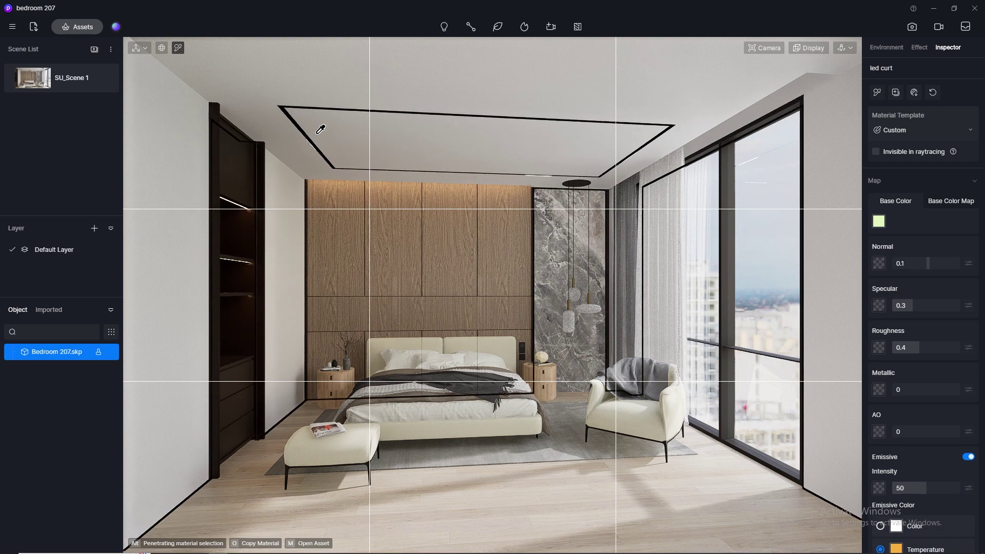
left_click(912, 26)
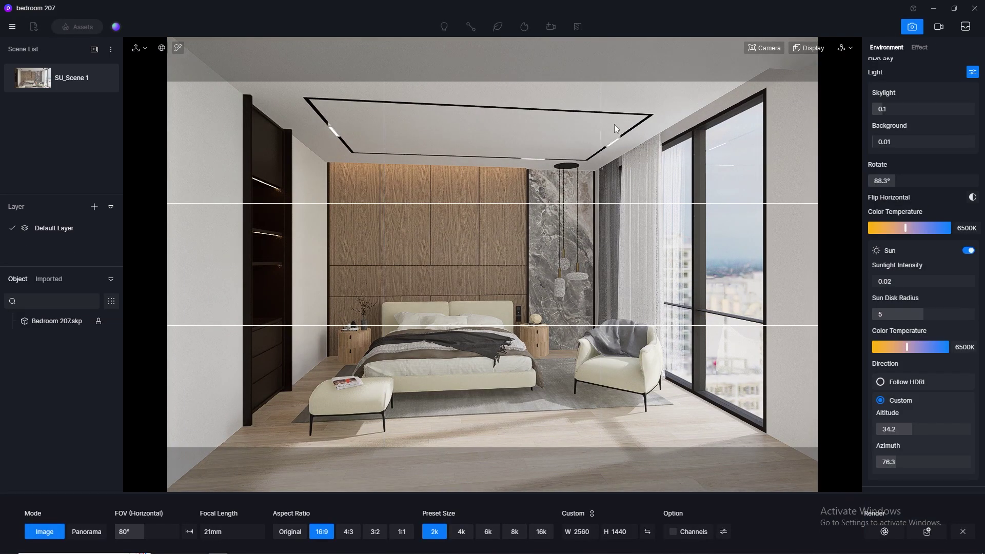
left_click(912, 26)
Place a point light on the capsule-shaped pendant lamp and reduce its attenuation radius to 229
scroll(567, 318, "up", 5)
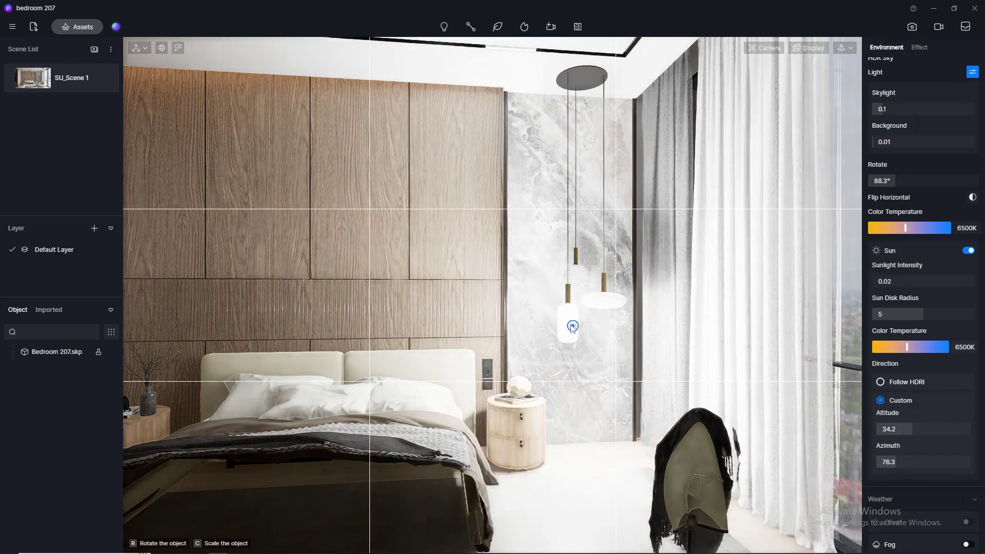
left_click(571, 327)
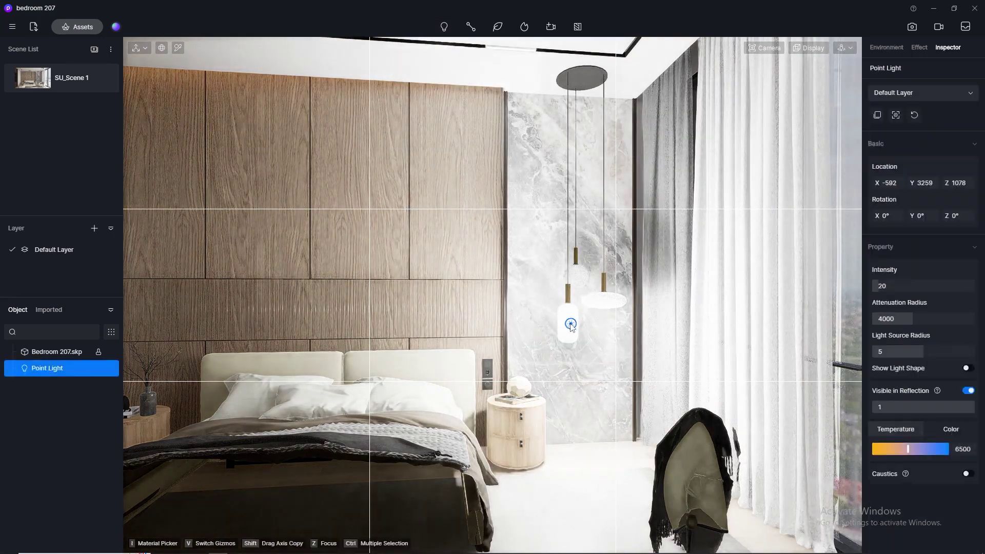
left_click(891, 317)
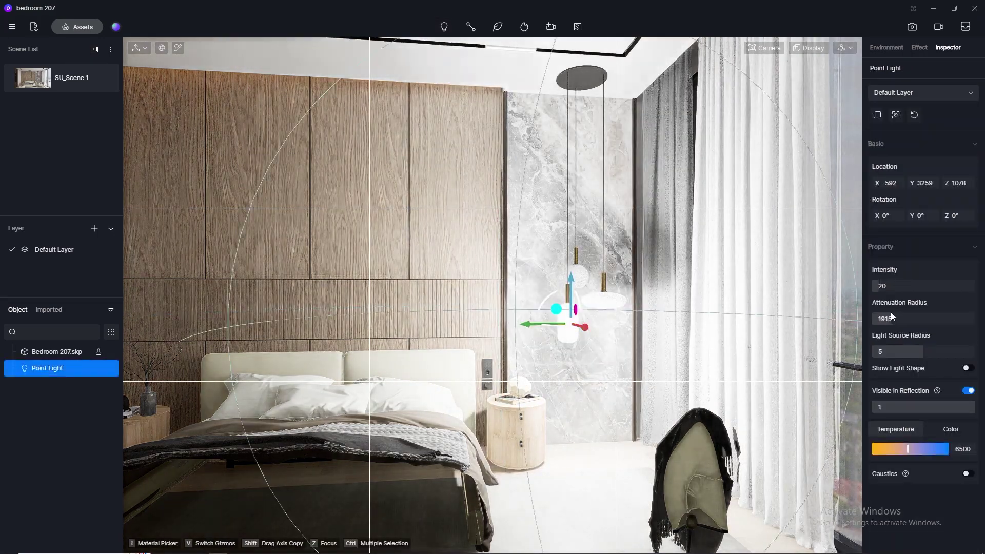
left_click_drag(891, 318, 873, 317)
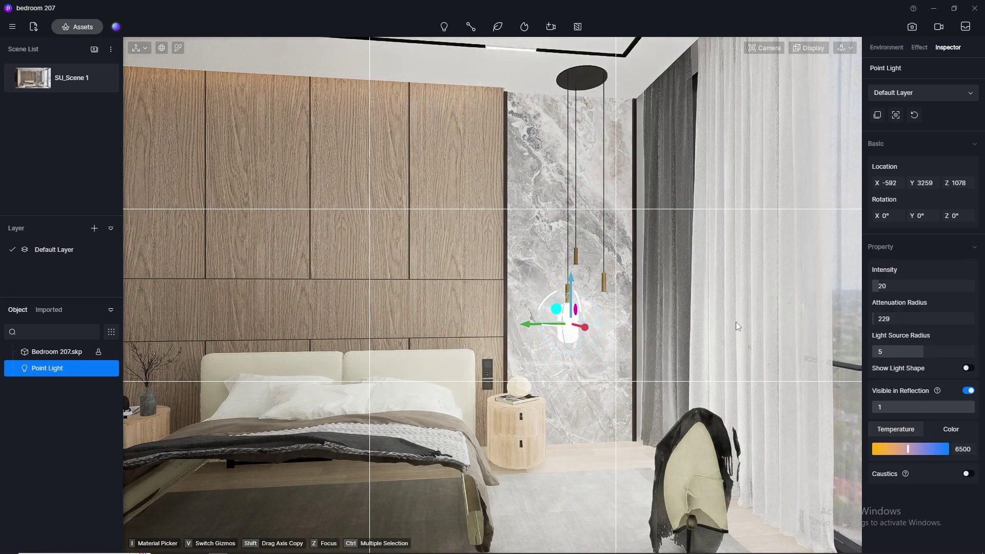
Set the camera's clipping distance to 0 for a close view of the pendant lamps
scroll(618, 323, "up", 2)
scroll(571, 331, "up", 3)
scroll(572, 331, "down", 3)
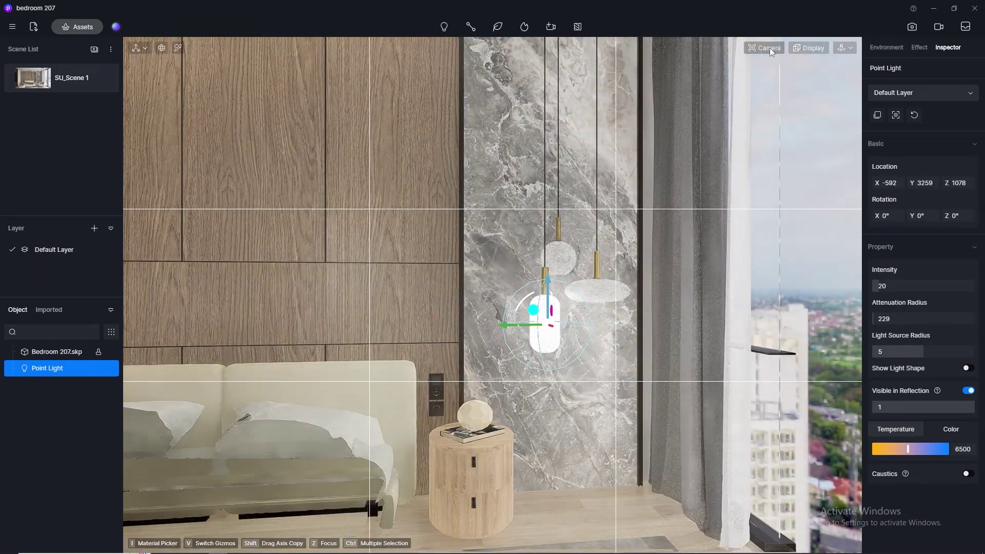
left_click(767, 49)
left_click_drag(753, 155, 554, 174)
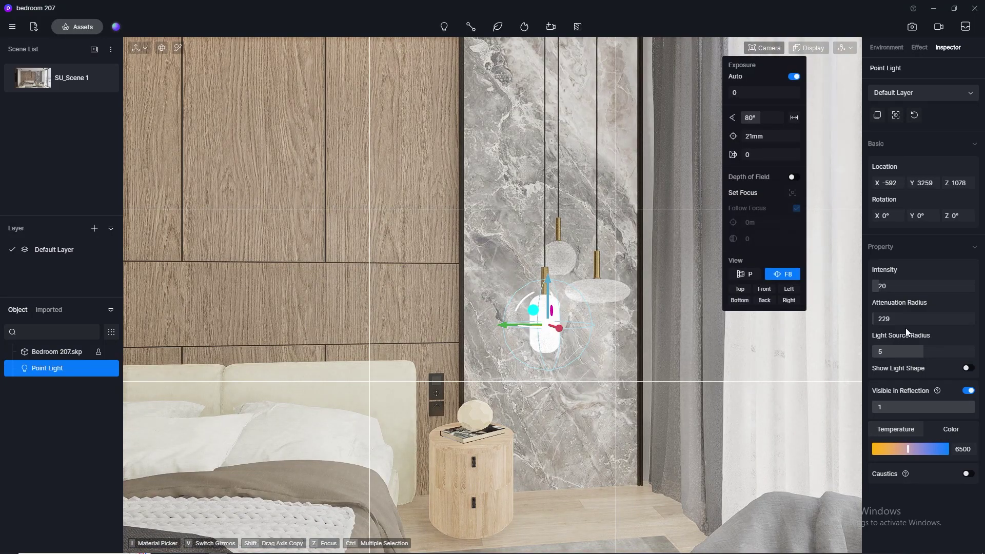
Try attenuation radii of 1419, 200 and 150 on the point light and set it to 180
left_click_drag(877, 320, 913, 300)
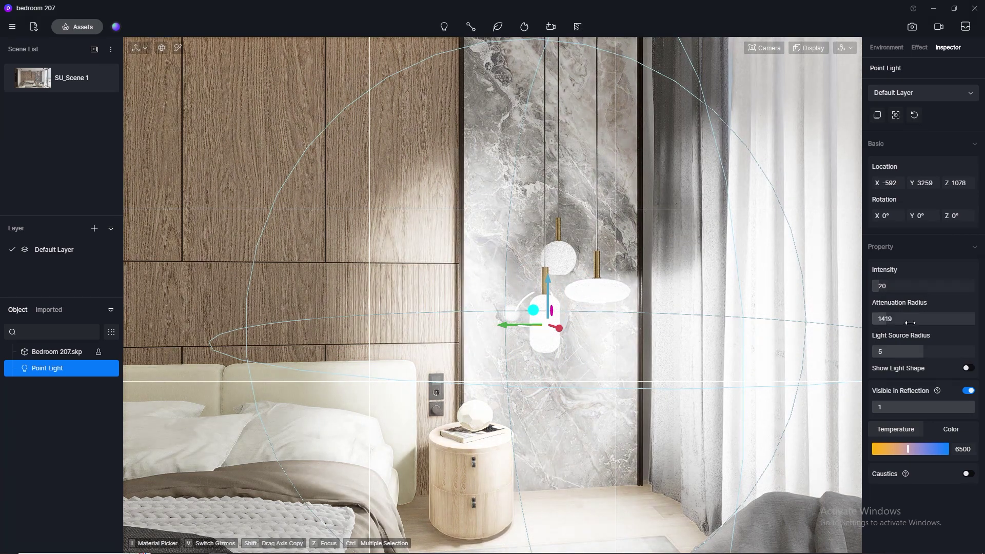
key("Return")
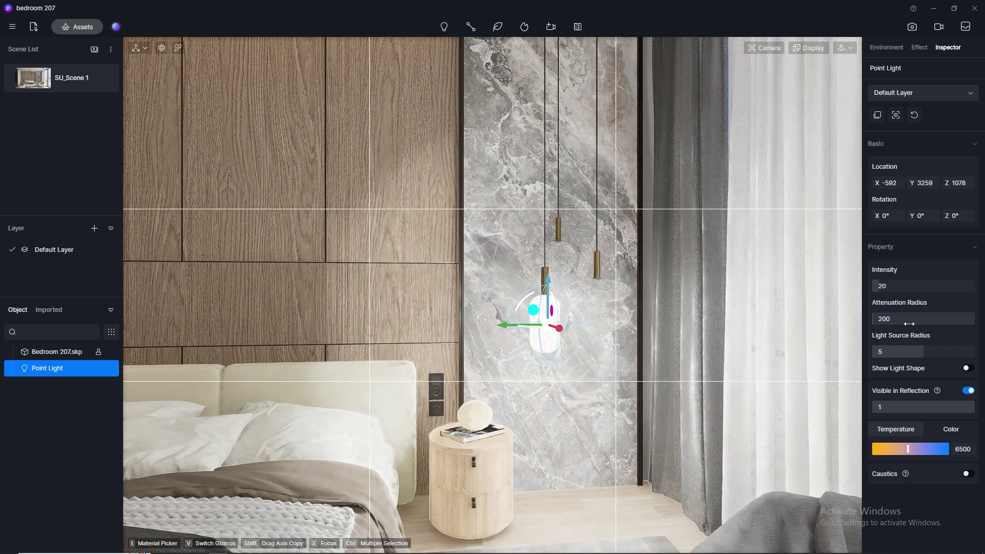
type("150")
key("Return")
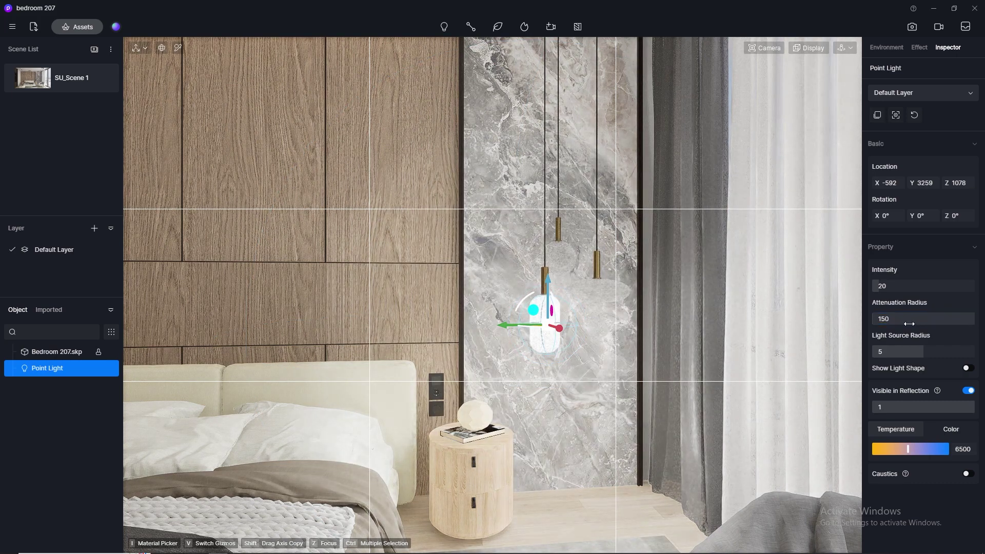
key("Return")
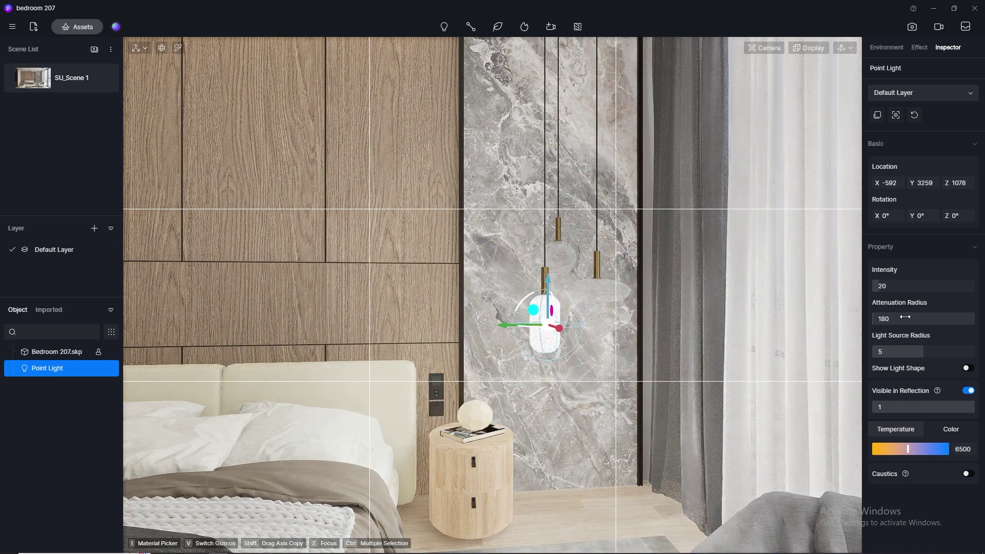
Move the point light inside the capsule-shaped pendant lamp, to X -409 and Y 3293
scroll(550, 260, "up", 3)
middle_click_drag(546, 374, 718, 348)
left_click_drag(648, 361, 645, 360)
middle_click_drag(673, 313, 548, 437)
left_click_drag(549, 439, 561, 436)
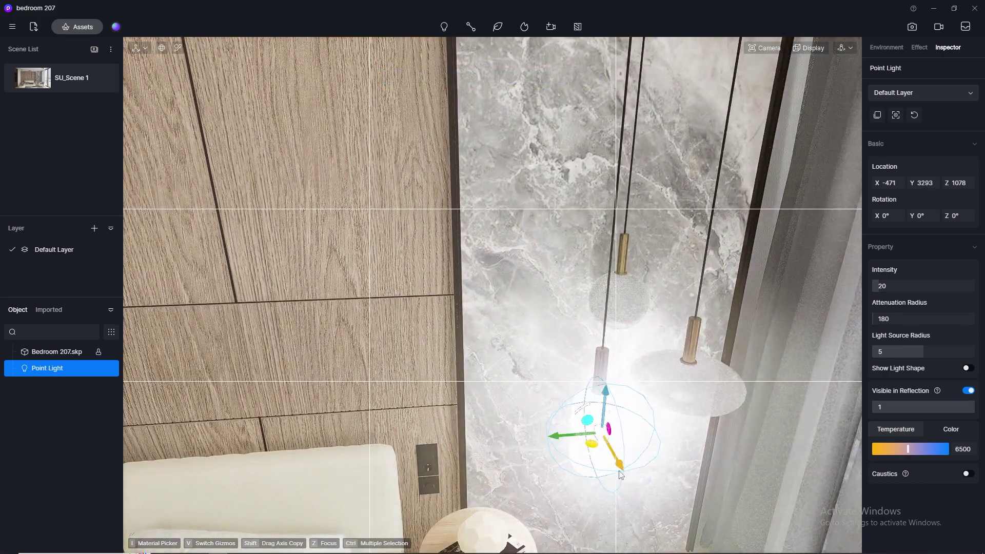
left_click_drag(621, 467, 610, 453)
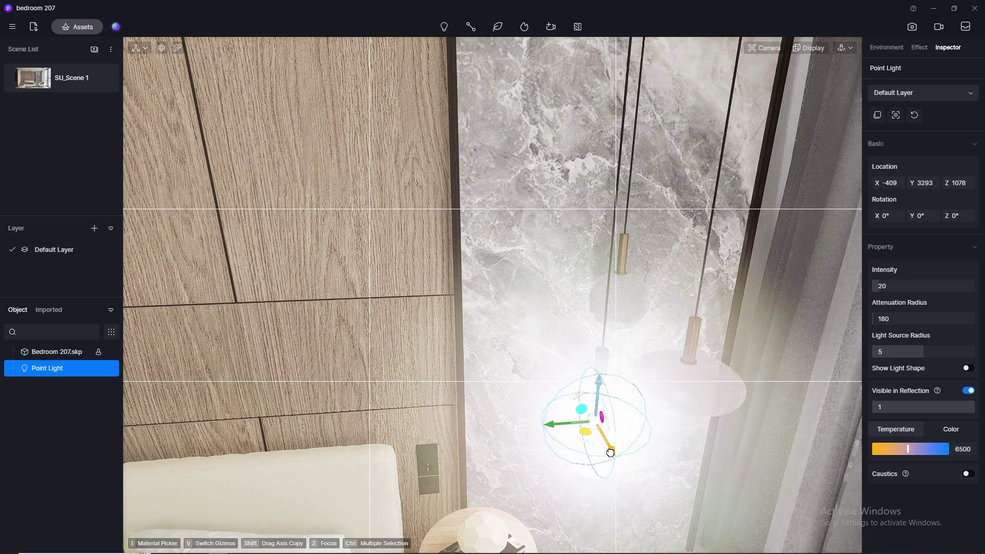
Enable caustics for the pendant's point light and check its placement from below
left_click(968, 473)
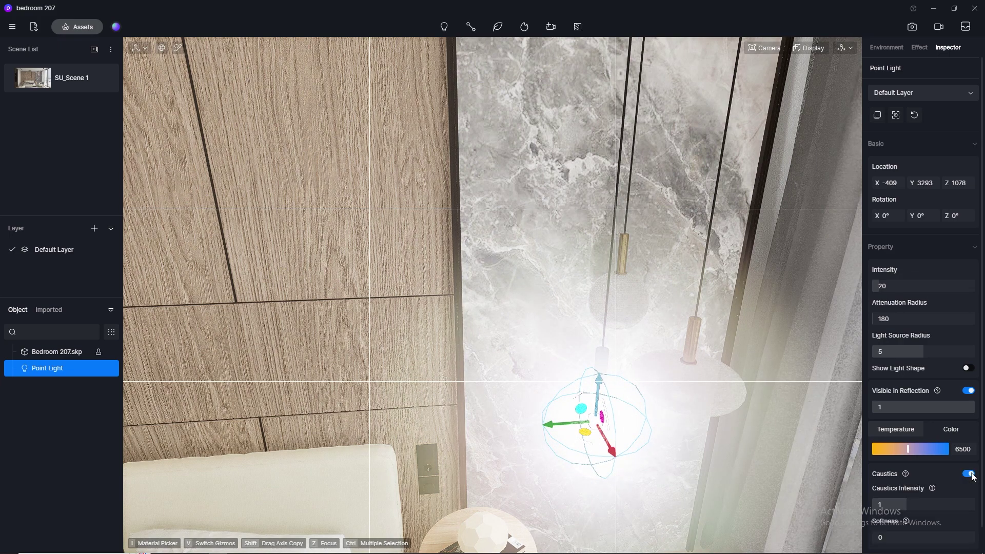
left_click(666, 467)
middle_click_drag(651, 467, 627, 315)
left_click(575, 276)
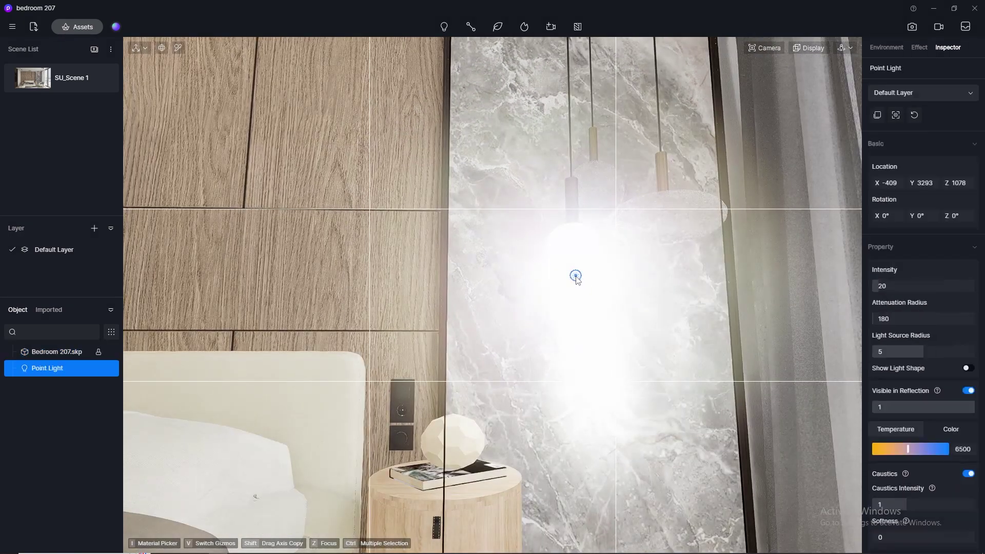
middle_click_drag(670, 241, 801, 229)
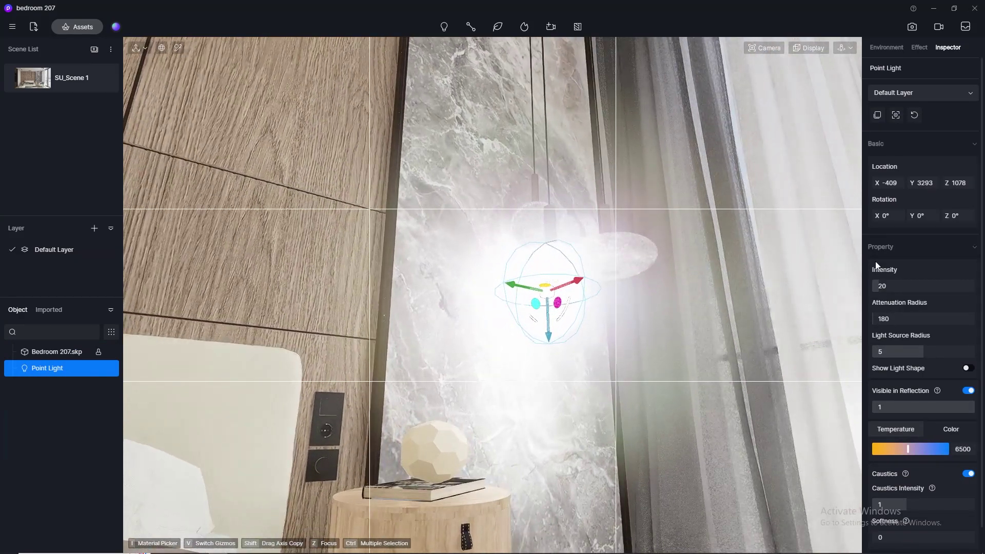
Set the point light's intensity to 5 and its colour temperature to 3500
left_click(882, 285)
type("5")
key("Return")
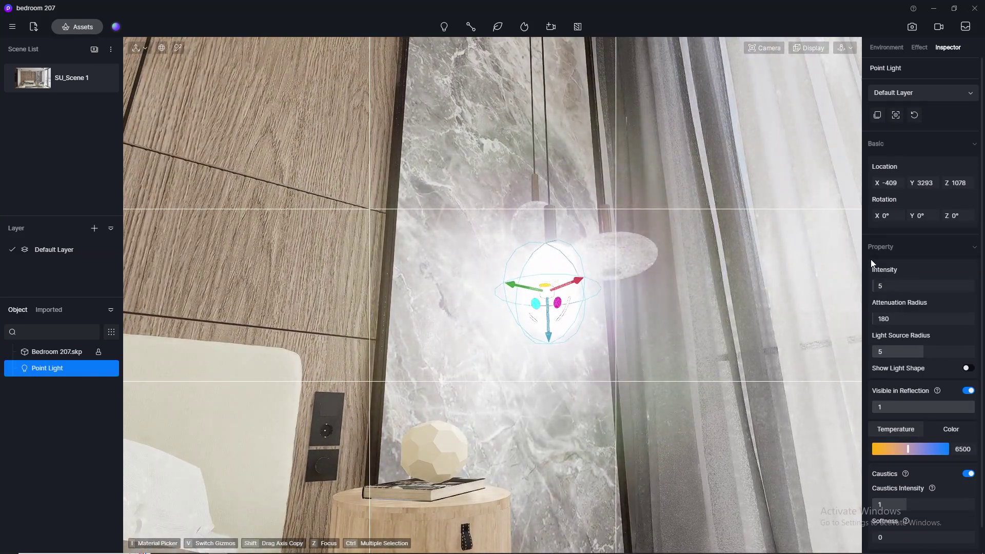
left_click(963, 449)
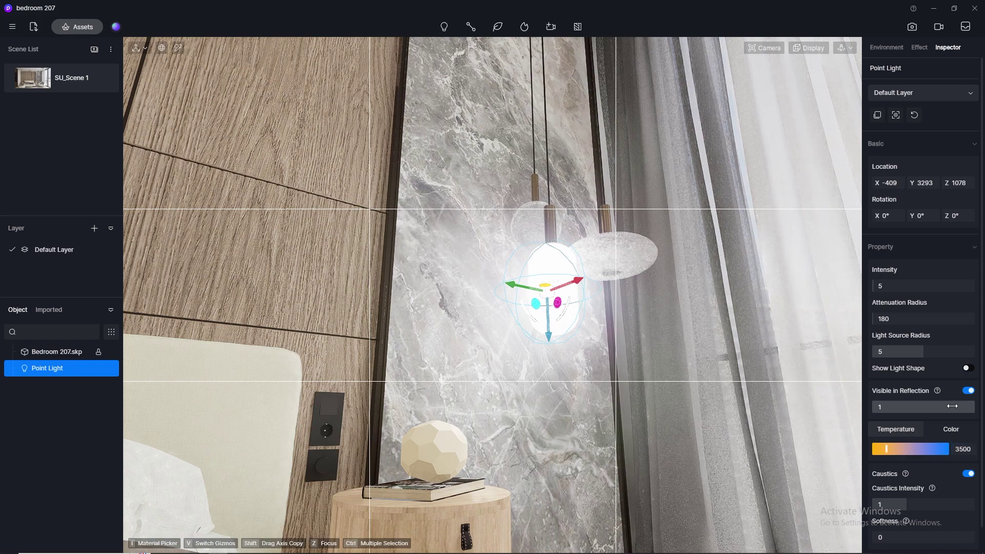
Sample the material of the pendant lamp shades, examine its settings, and leave the material picker
left_click(623, 333)
middle_click_drag(624, 334, 490, 367)
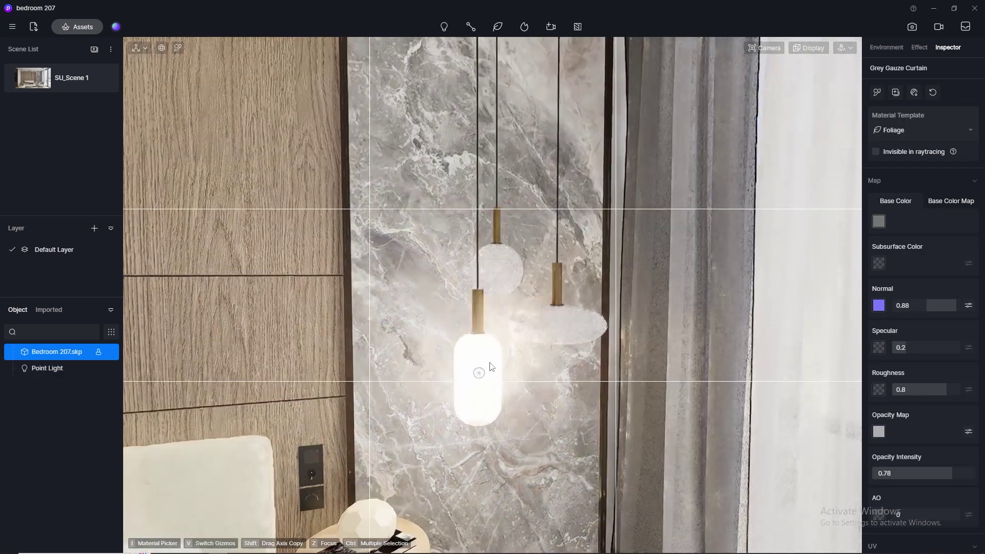
left_click(178, 48)
left_click(472, 348)
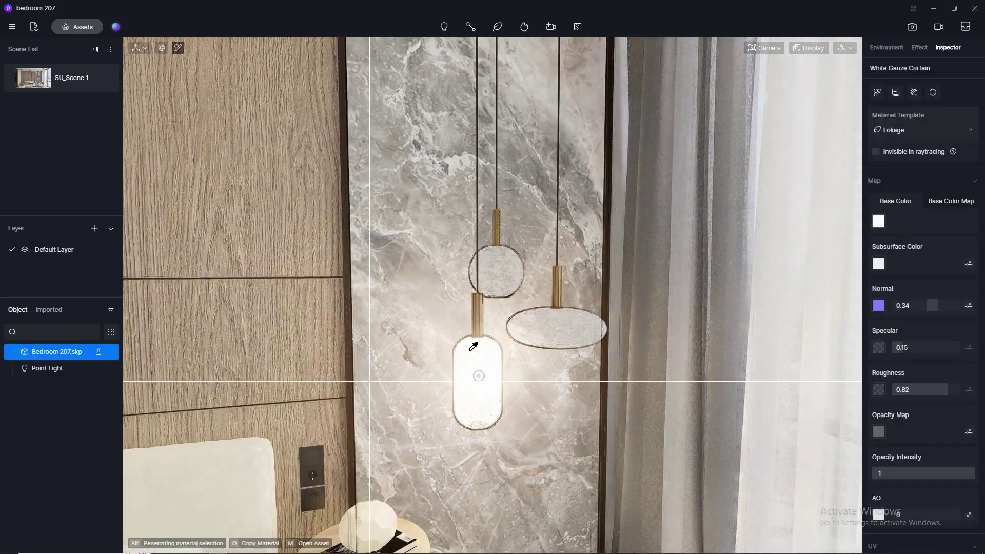
scroll(975, 340, "down", 3)
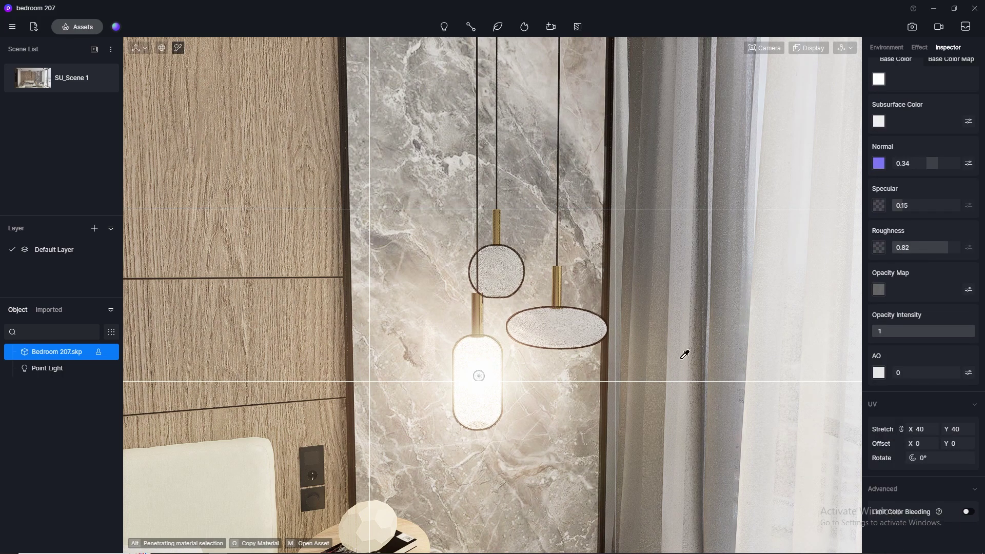
key("Escape")
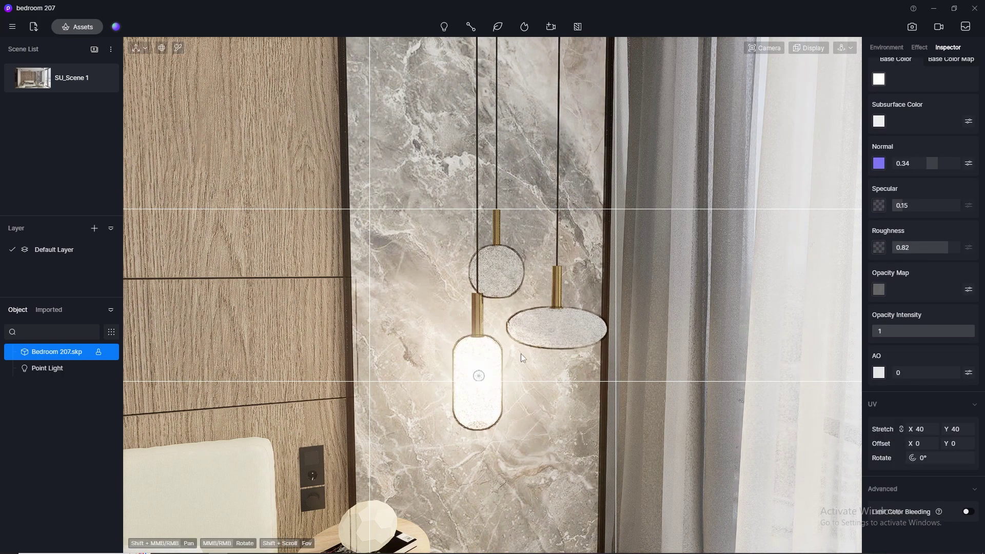
Set the capsule pendant's point light to intensity 1 and centre it in the shade at X -460 and Y 3265
left_click(482, 377)
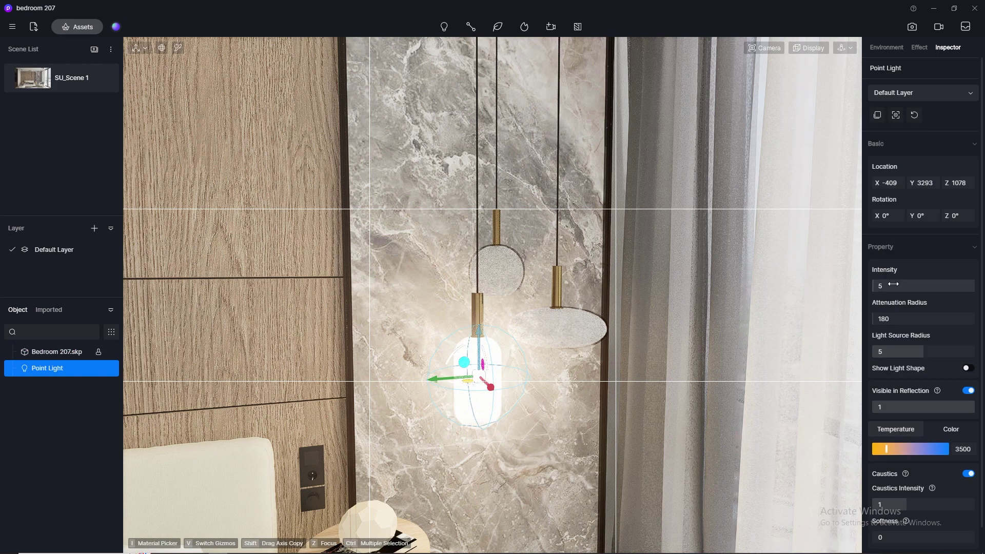
left_click(648, 408)
right_click_drag(550, 349, 380, 446)
left_click(429, 387)
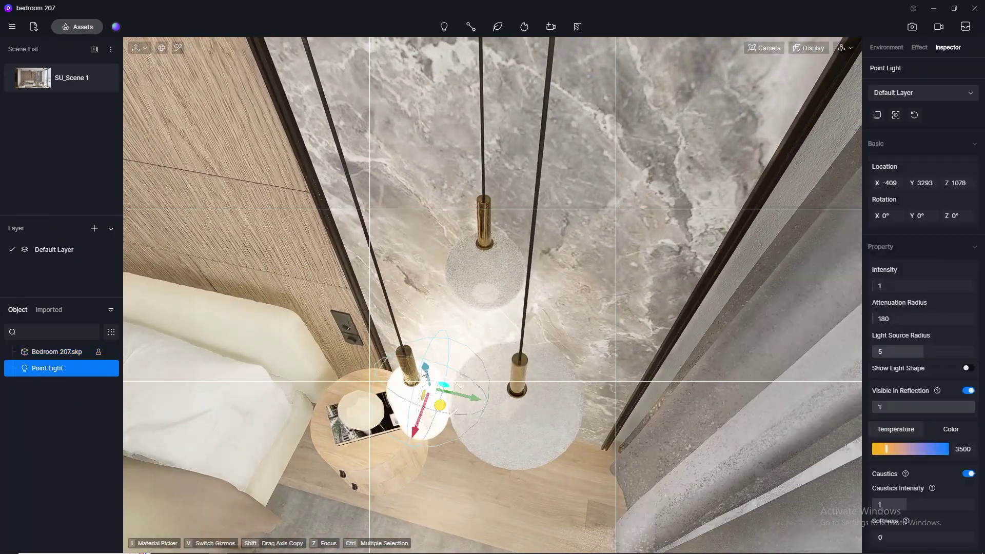
right_click_drag(429, 387, 468, 486)
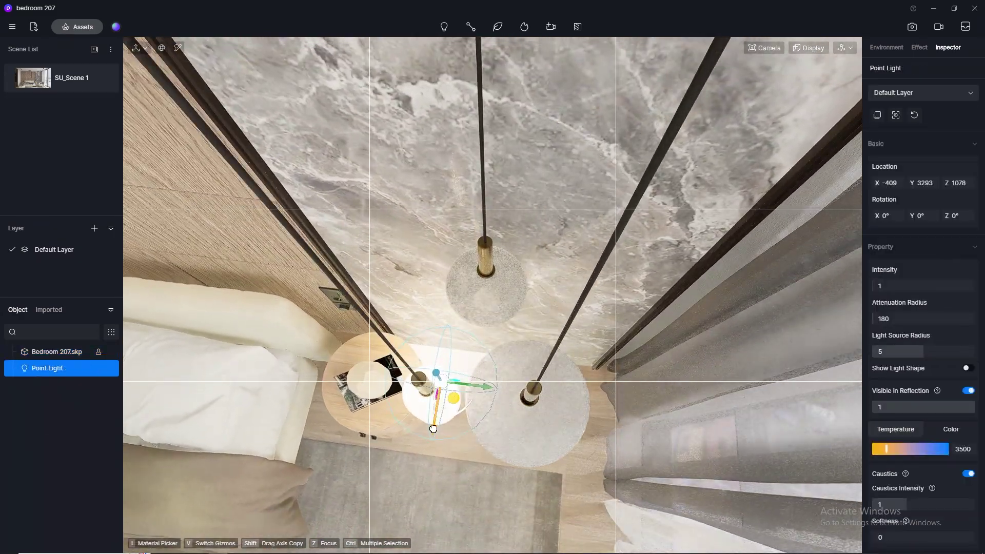
left_click_drag(433, 429, 430, 449)
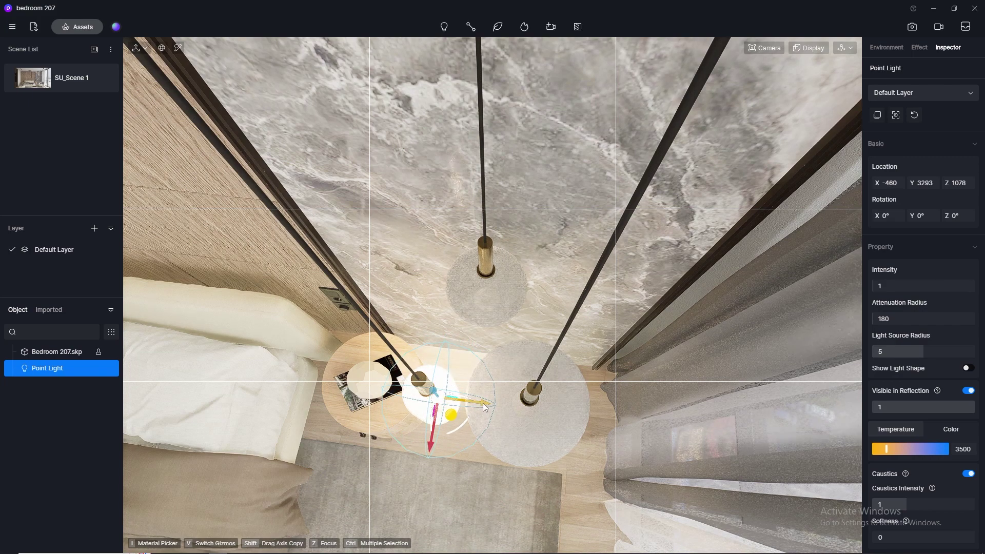
left_click_drag(482, 406, 474, 405)
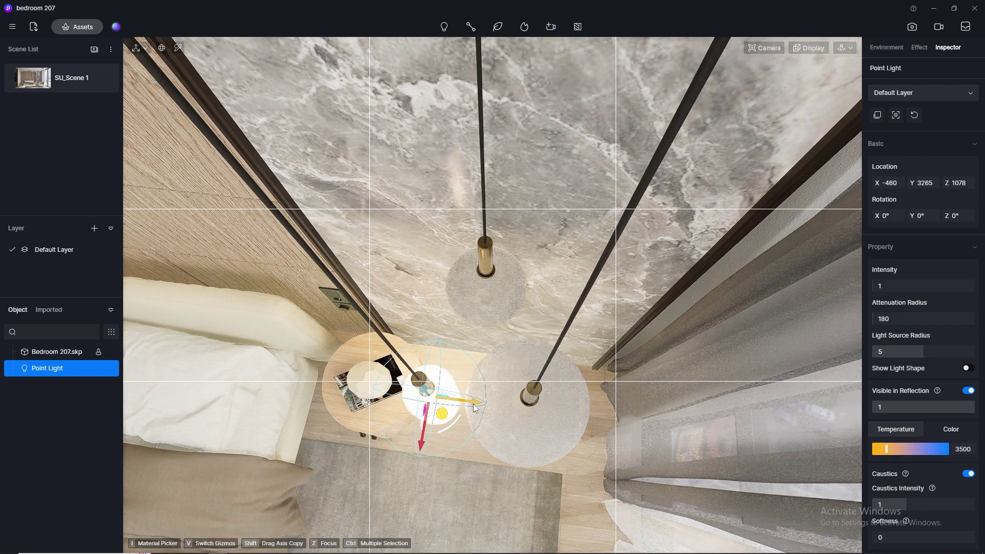
right_click_drag(458, 423, 510, 210)
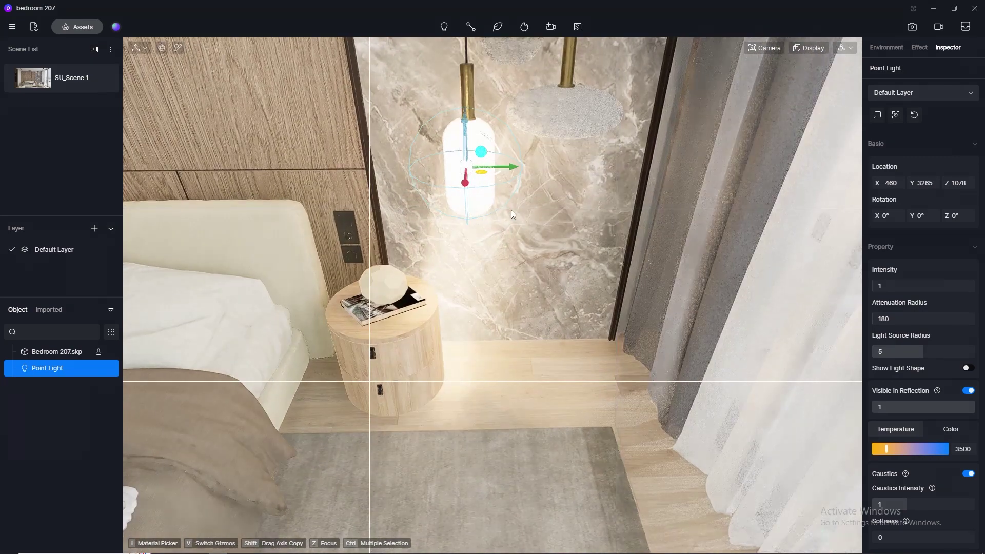
Turn the point light's caustics off and back on to compare its glow on the marble wall
scroll(492, 307, "down", 3)
right_click_drag(492, 307, 510, 173)
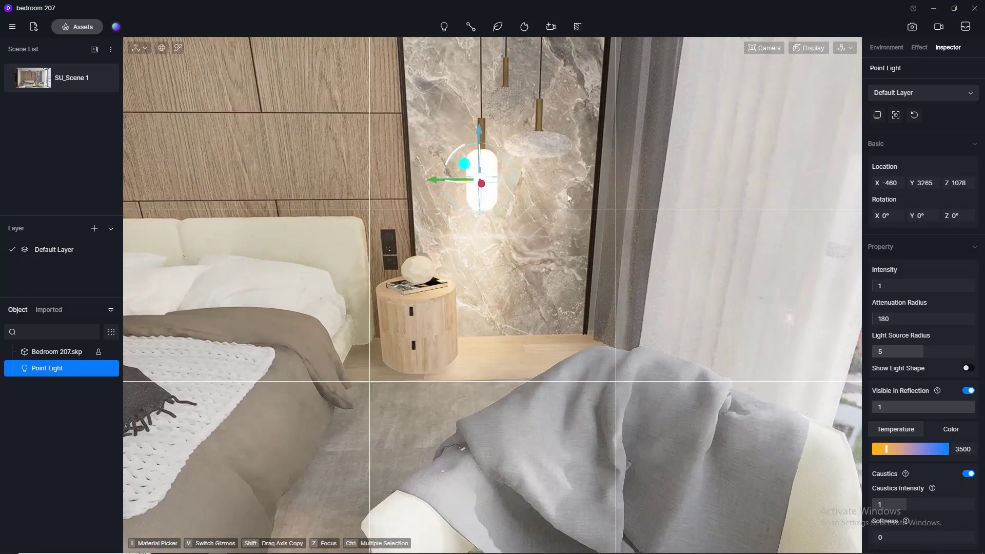
left_click(968, 474)
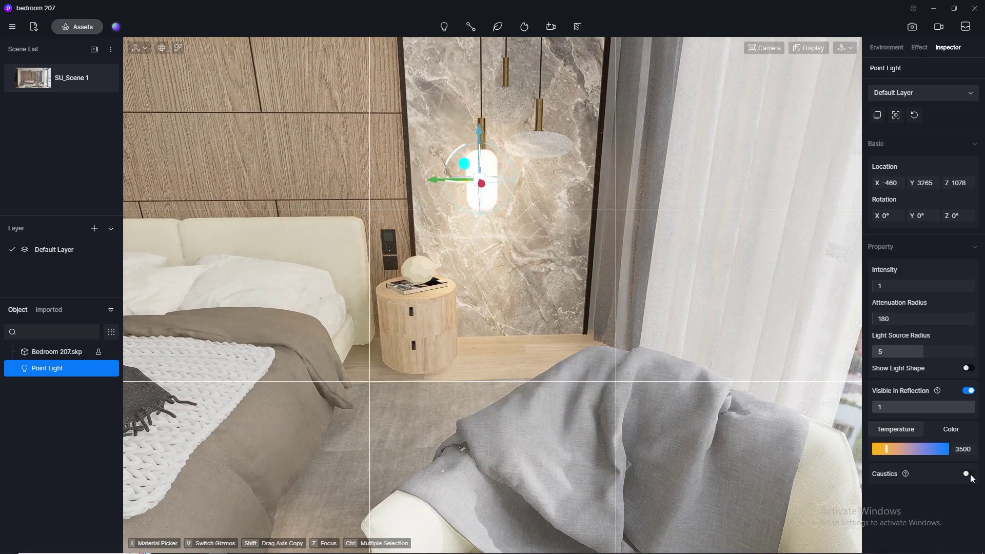
left_click(969, 474)
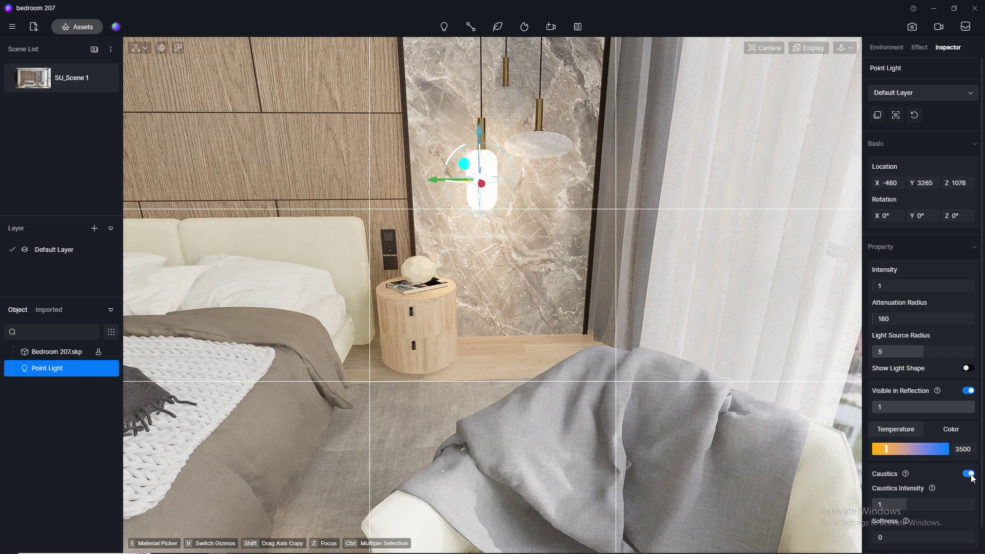
From the SU_Scene 1 view, duplicate the capsule pendant's point light along the Y axis to Y 3556, by the oval pendant
left_click(42, 90)
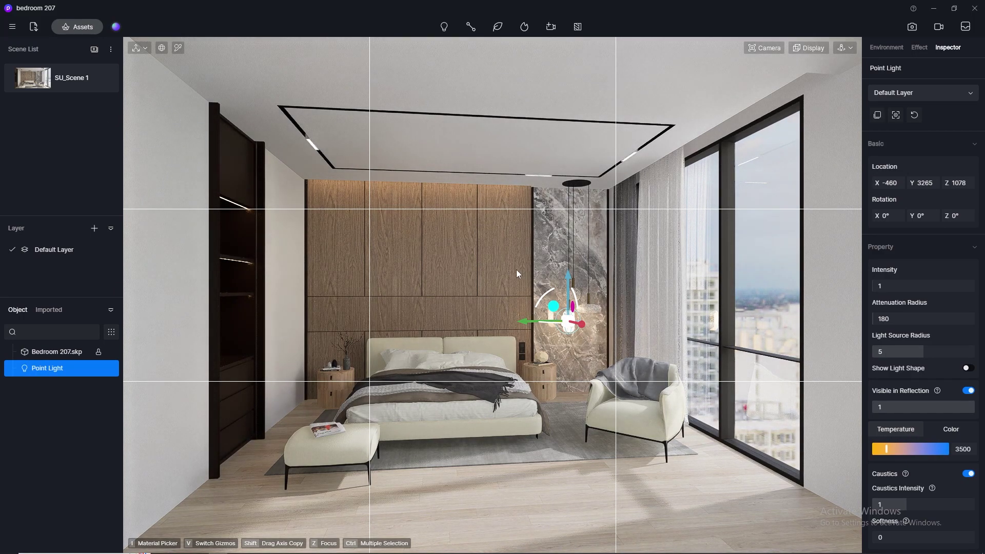
scroll(581, 301, "up", 3)
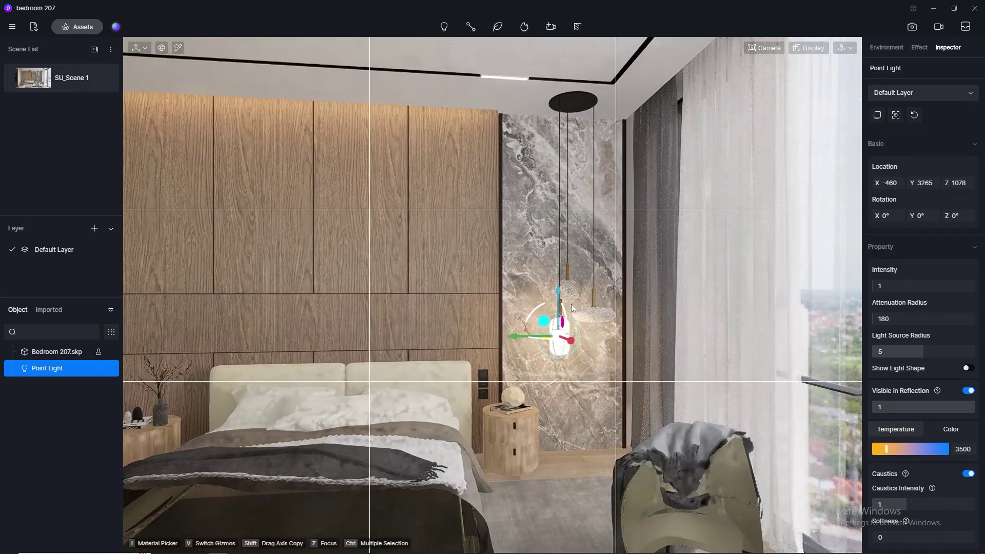
left_click_drag(528, 337, 563, 339)
Set the camera's clipping distance to 0 and raise the duplicated point light to Z 1248 inside the oval pendant
left_click(770, 51)
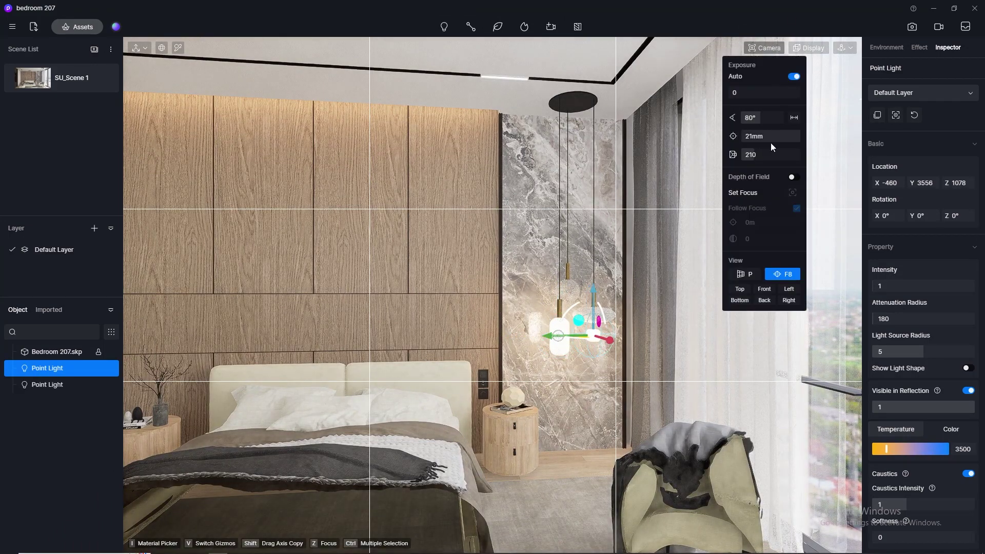
scroll(618, 299, "up", 5)
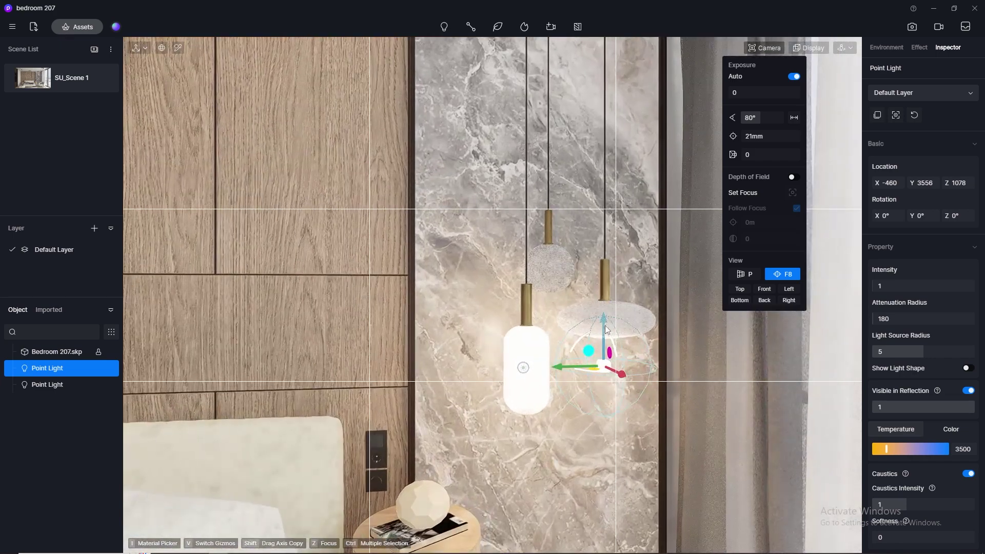
left_click_drag(606, 329, 611, 277)
right_click_drag(592, 260, 589, 291)
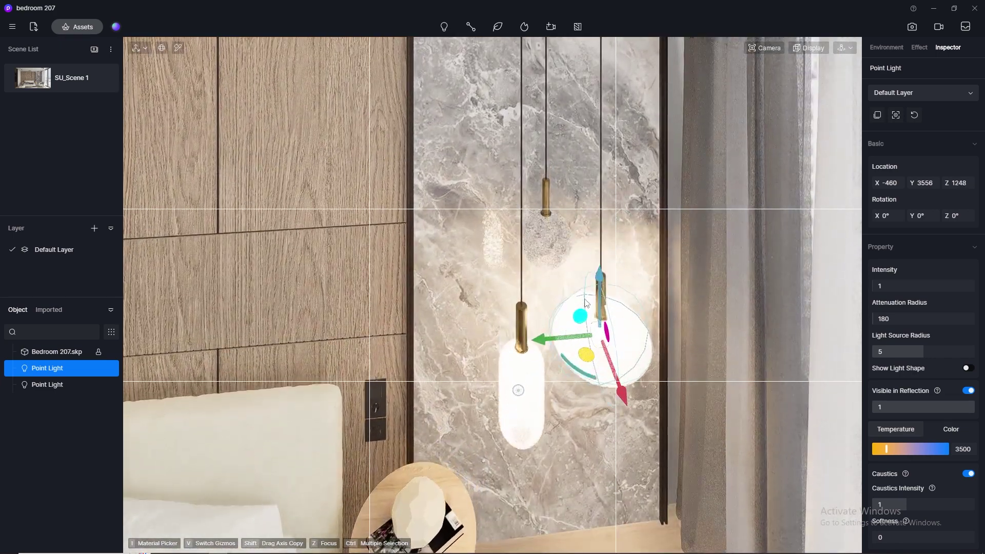
Switch to perspective view and centre the duplicated point light in the oval pendant at Y 3574
key("1")
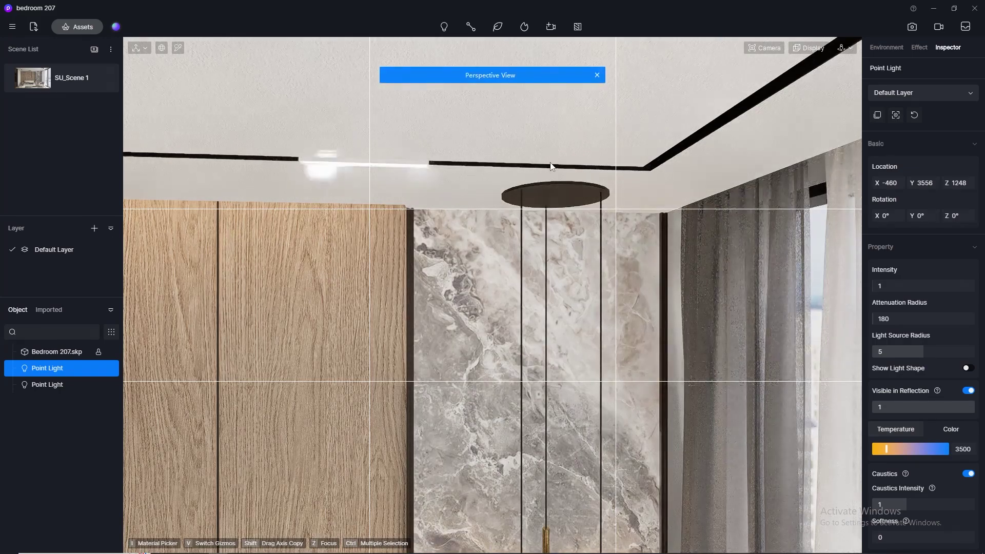
scroll(558, 208, "down", 3)
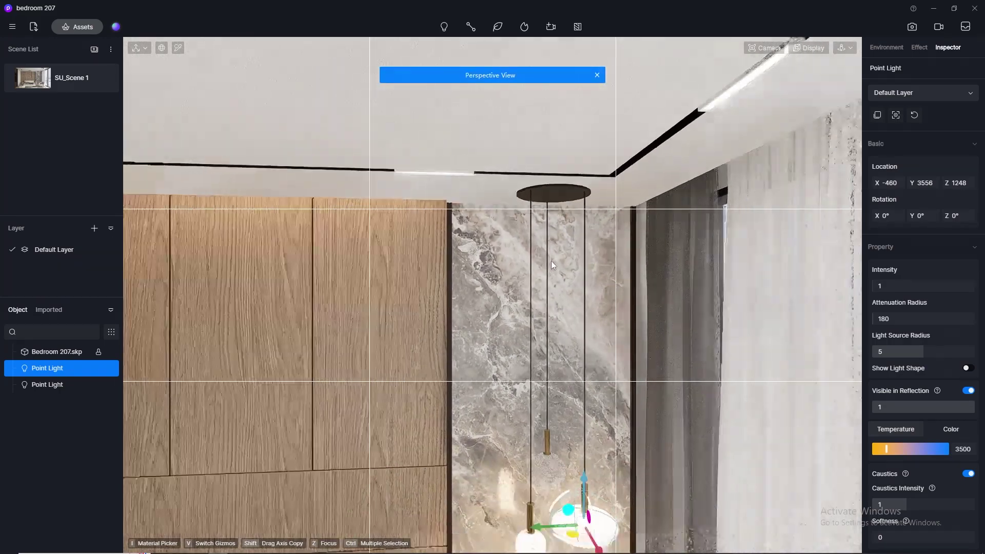
right_click_drag(551, 261, 571, 484)
scroll(571, 484, "up", 7)
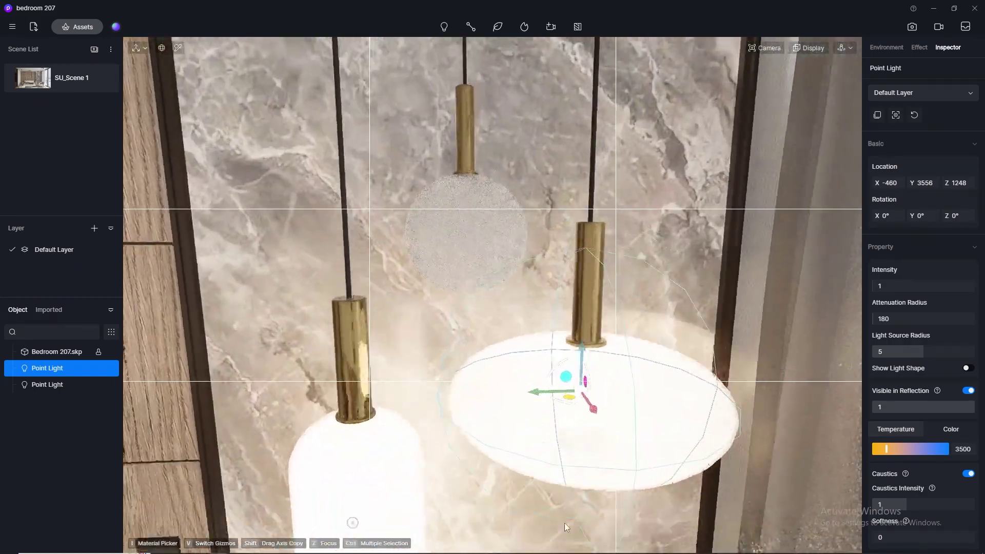
right_click_drag(564, 522, 565, 453)
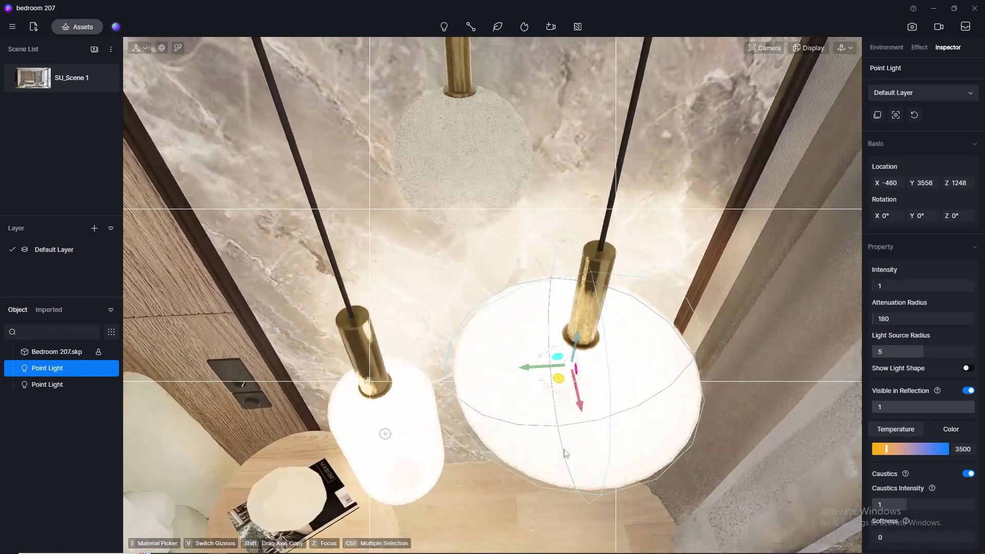
left_click_drag(528, 368, 542, 368)
right_click_drag(554, 216, 559, 82)
right_click_drag(562, 309, 564, 208)
middle_click_drag(564, 208, 595, 348)
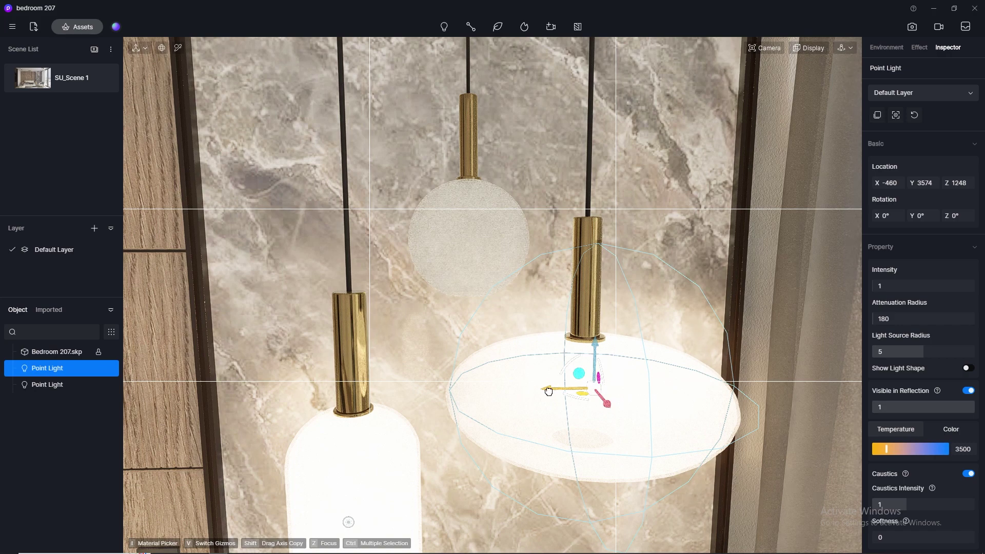
Duplicate the oval pendant's point light into the round pendant, placing it at X -206, Y 3426 and Z 1438
left_click_drag(549, 391, 429, 373)
left_click_drag(476, 344, 477, 186)
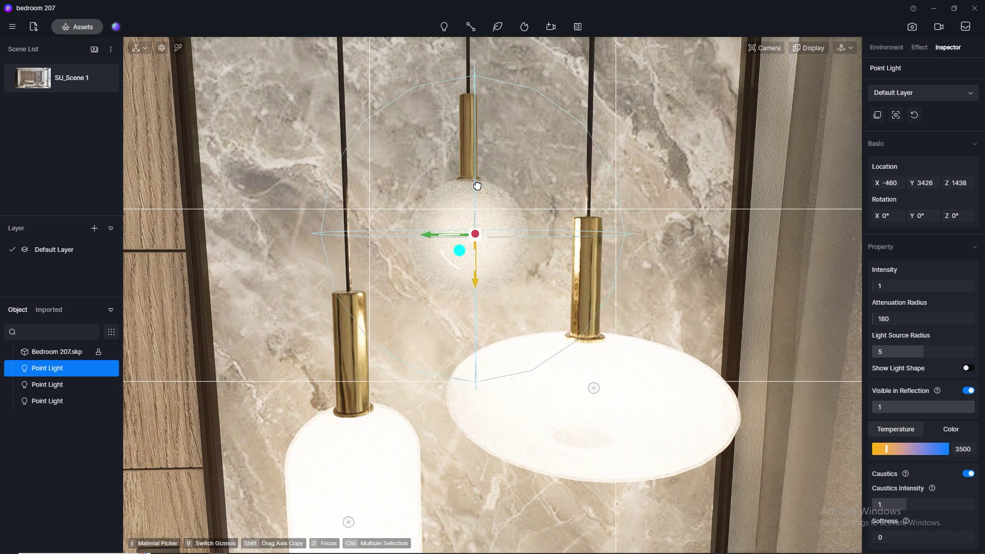
middle_click_drag(337, 293, 648, 406)
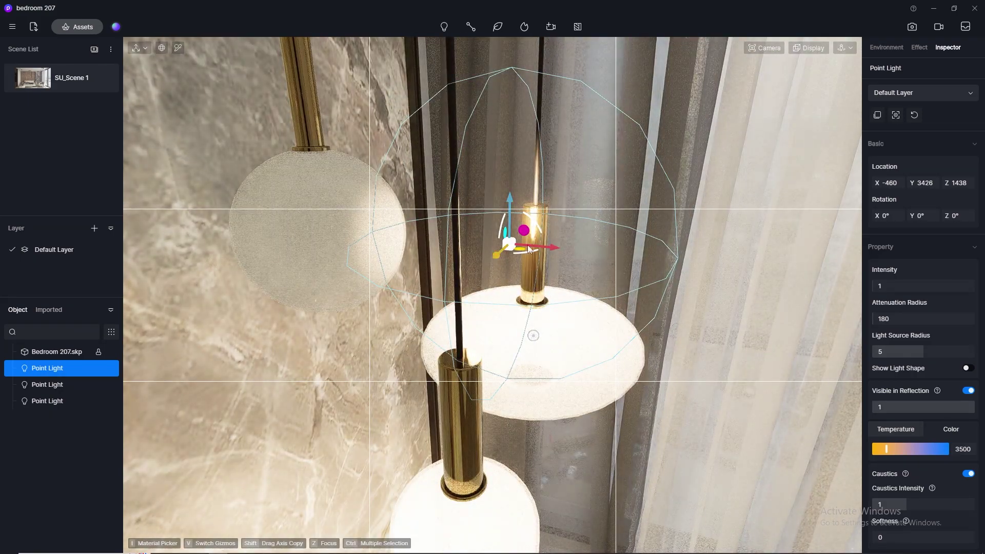
left_click_drag(549, 245, 354, 238)
middle_click_drag(497, 255, 278, 358)
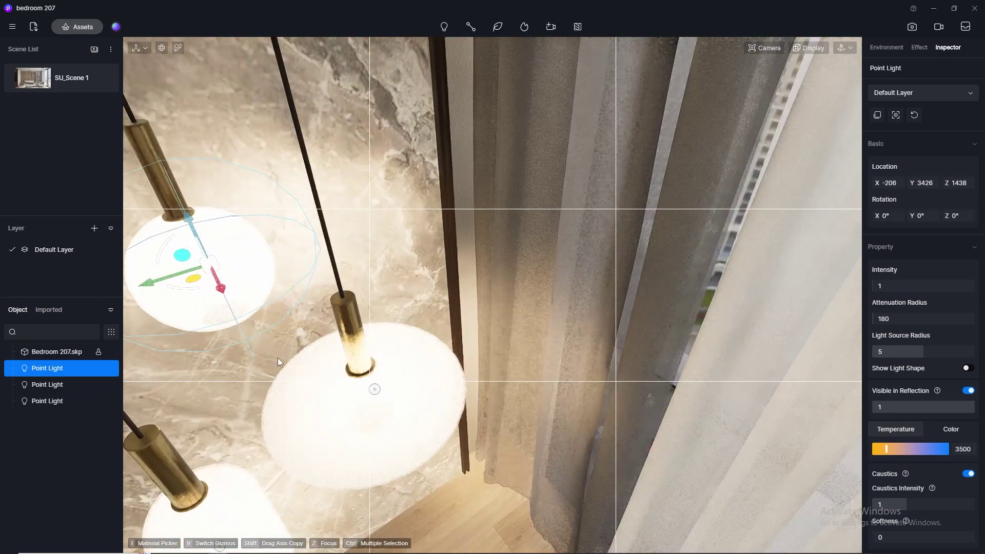
Return to SU_Scene 1 and turn off Visible in Reflection for the capsule and oval pendants' point lights, checking the glow up close
left_click(23, 78)
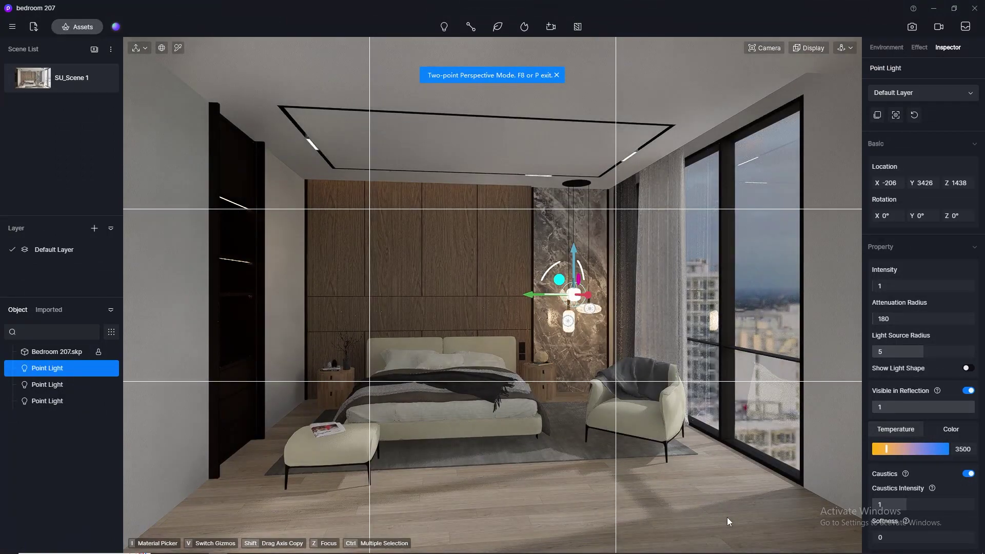
left_click(727, 522)
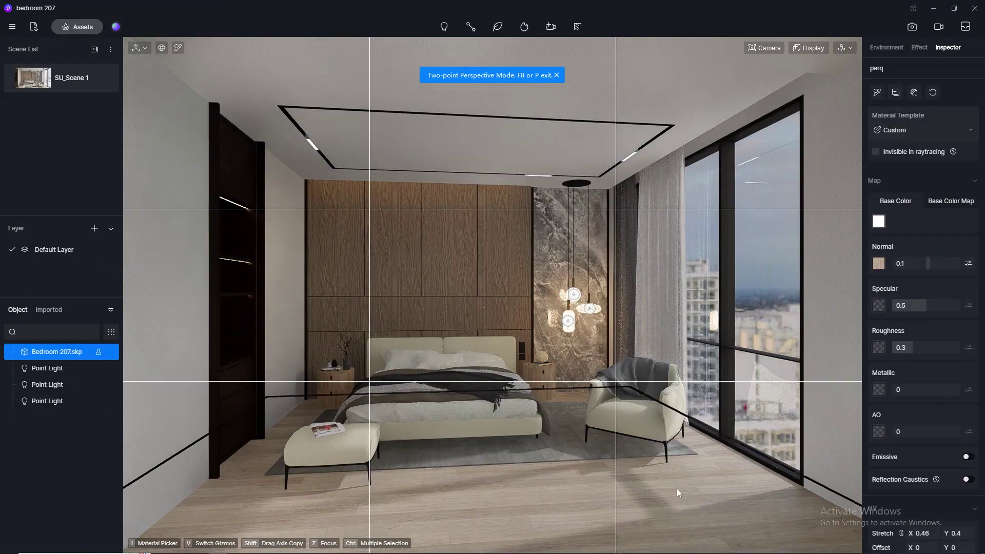
left_click(574, 323)
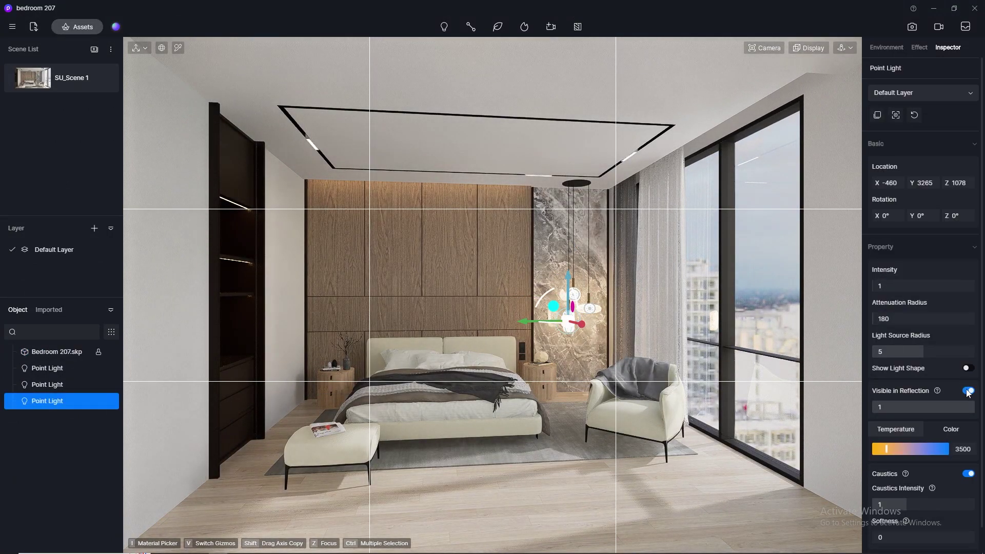
left_click(680, 496)
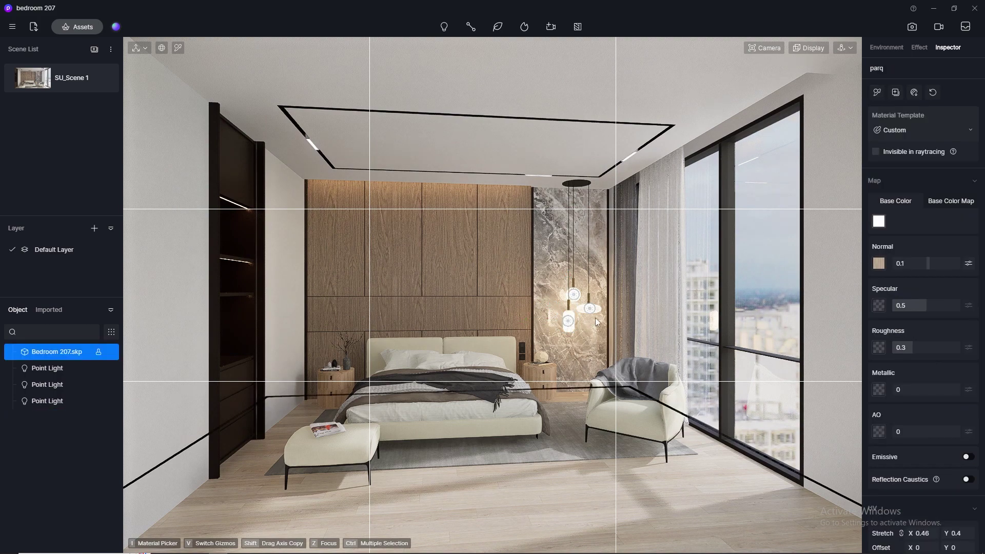
left_click(588, 308)
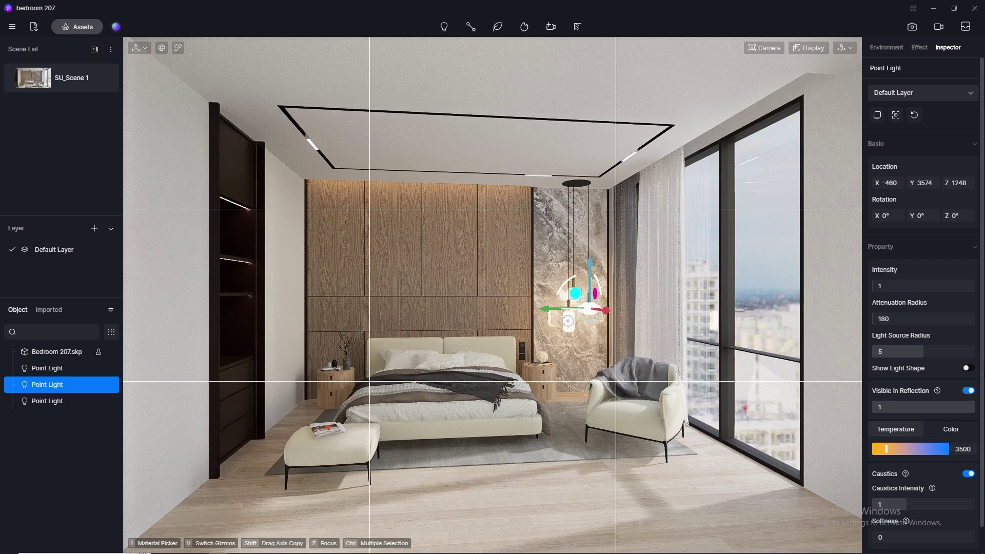
left_click(968, 391)
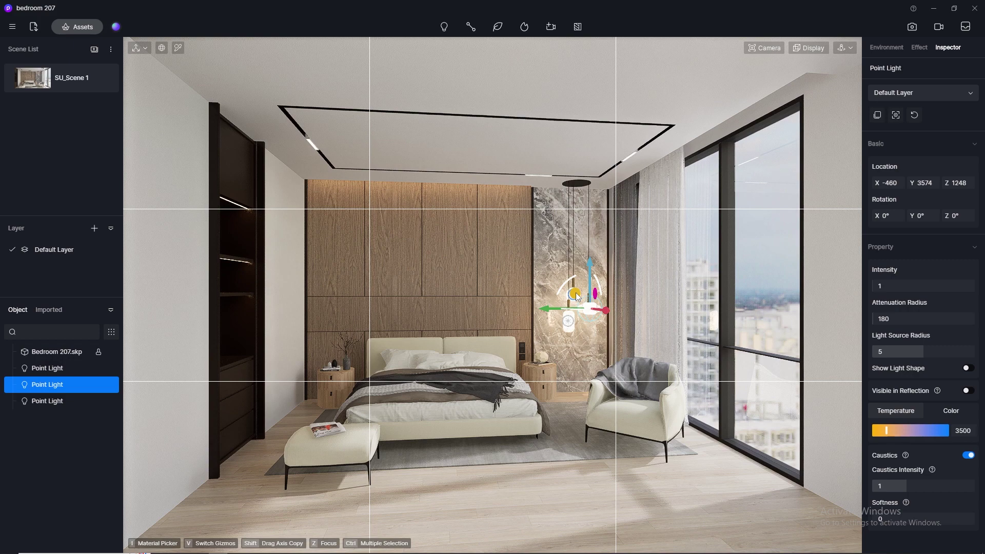
scroll(746, 362, "up", 3)
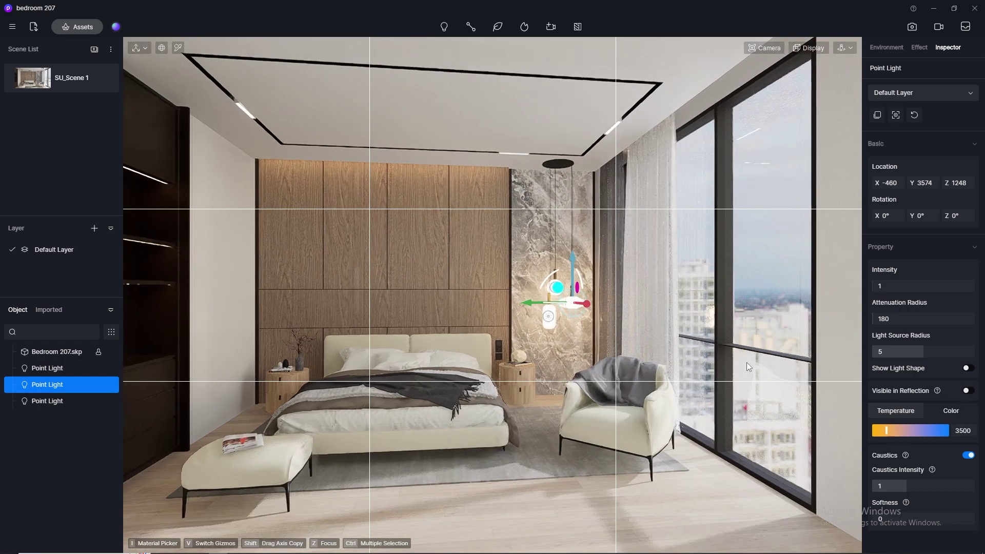
scroll(488, 288, "up", 3)
left_click(563, 457)
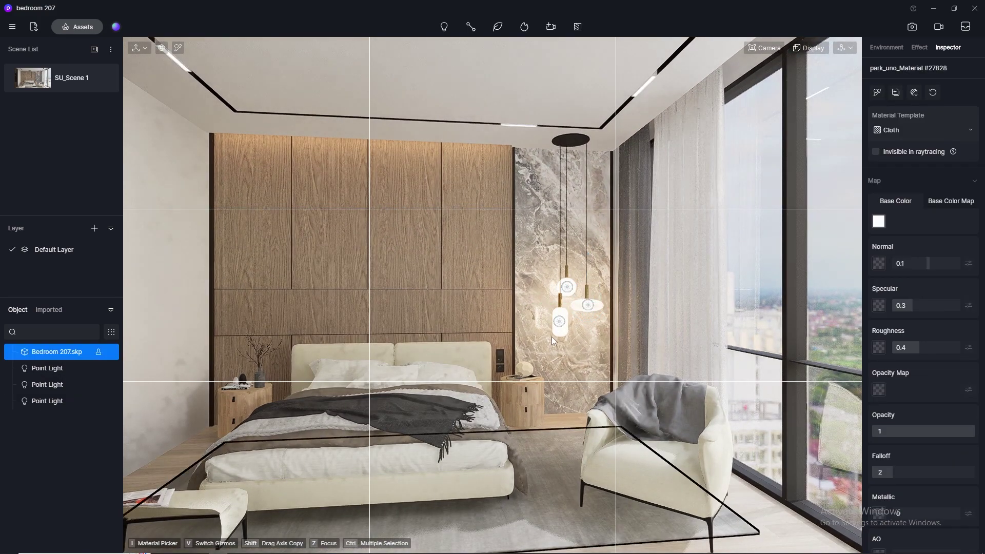
Select all three pendant point lights, set their intensity to 0.1 in the SU_Scene 1 view, and clear the selection
left_click(560, 323)
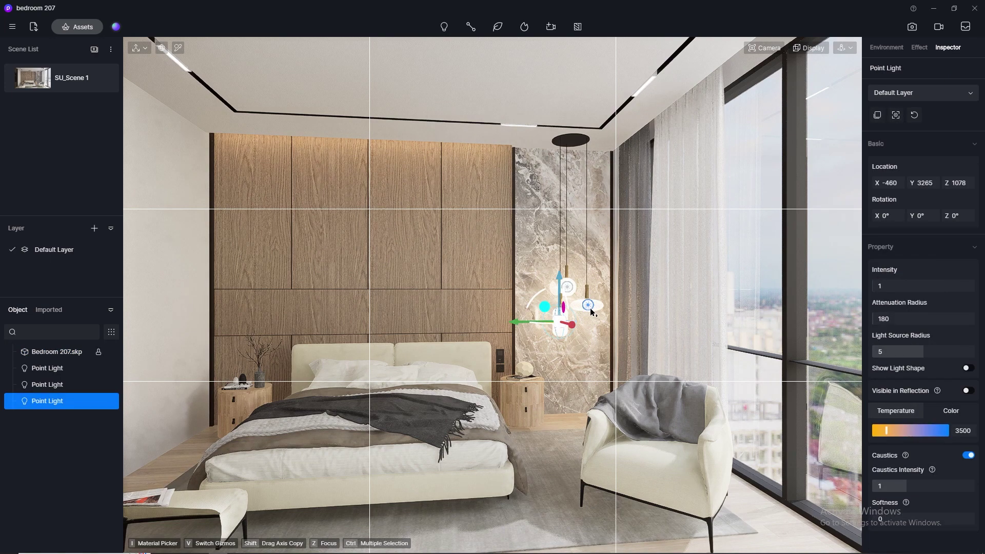
left_click(20, 82)
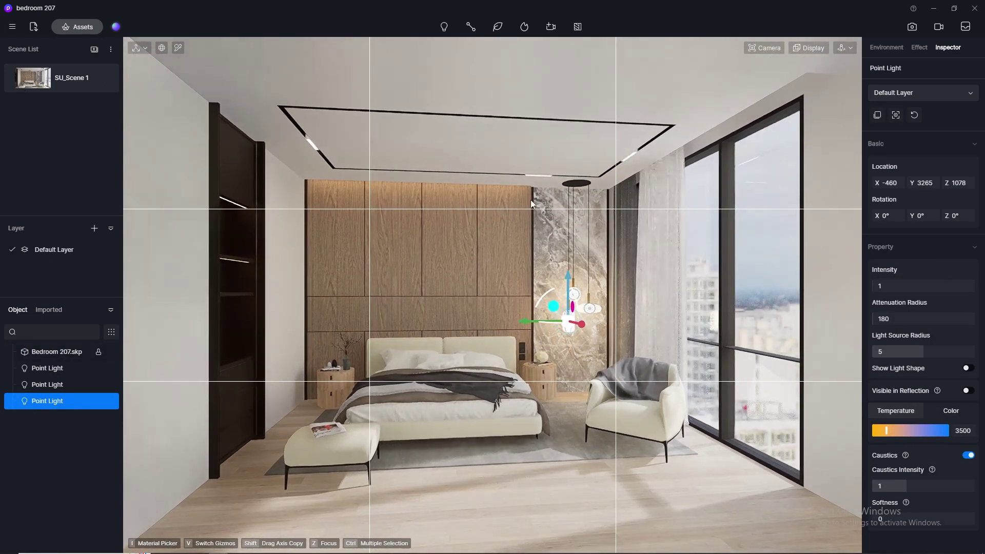
left_click(590, 309, "ctrl")
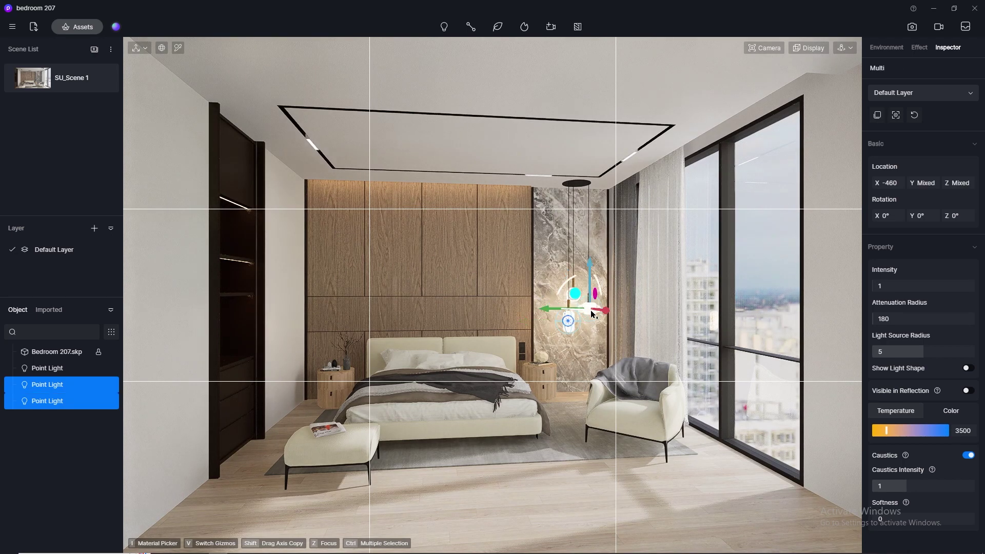
left_click(65, 367, "ctrl")
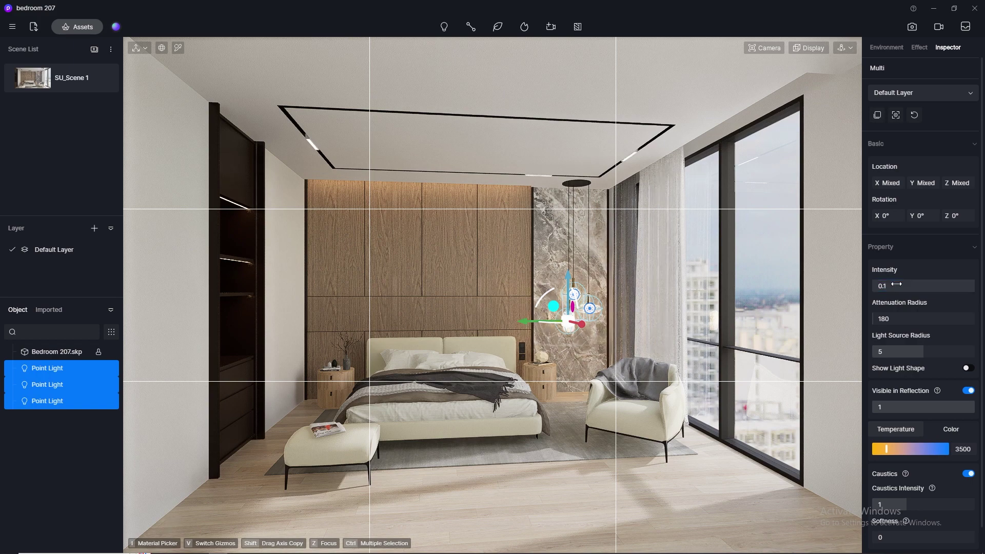
left_click(715, 467)
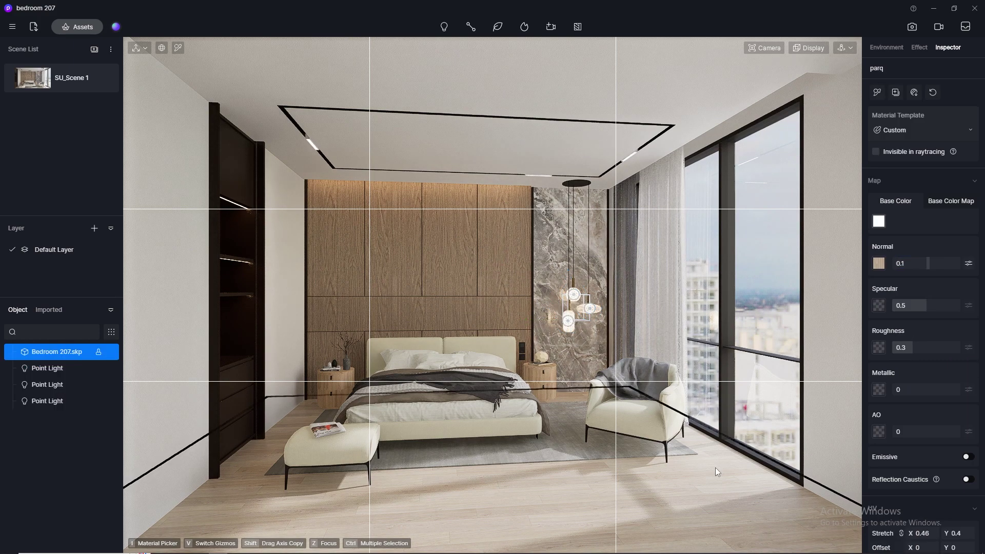
key("Escape")
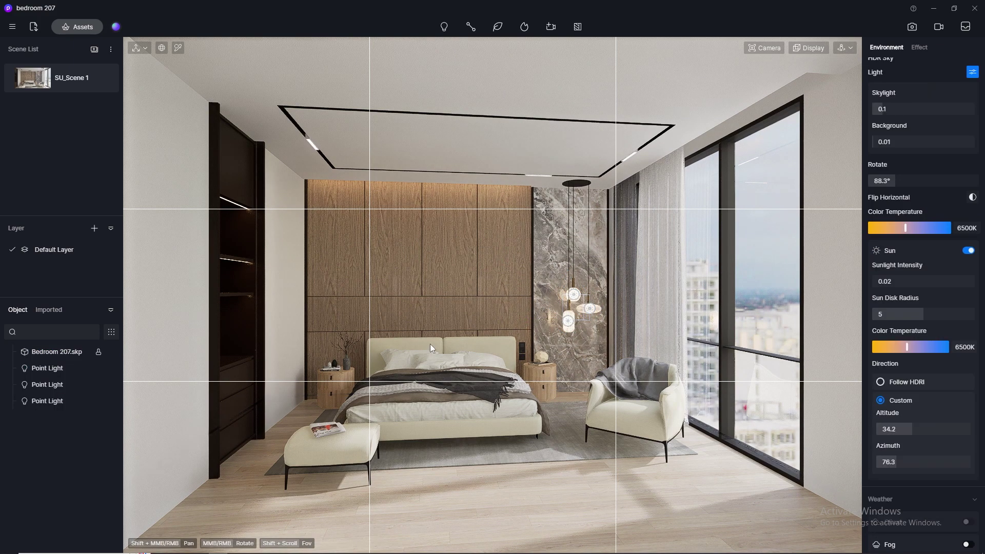
Set the intensity of all three pendant point lights to 0.3, clear the selection, and open the image render setup
left_click(48, 402)
left_click(61, 369, "shift")
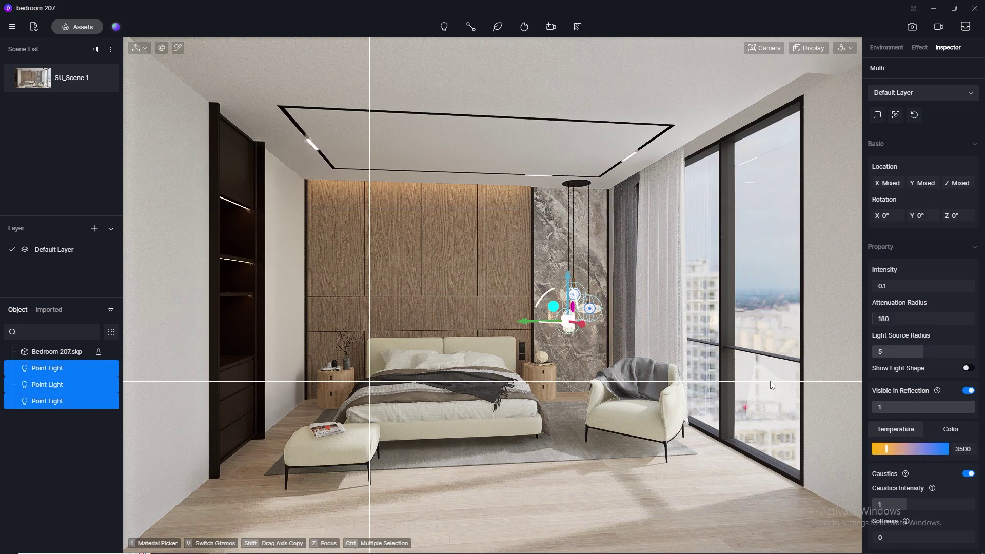
left_click(910, 288)
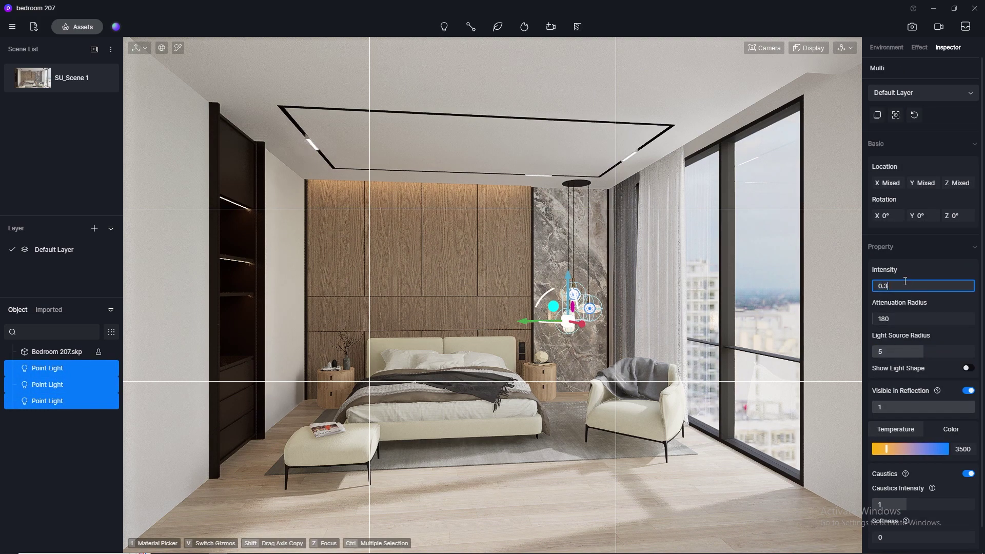
type("0.3")
left_click(697, 447)
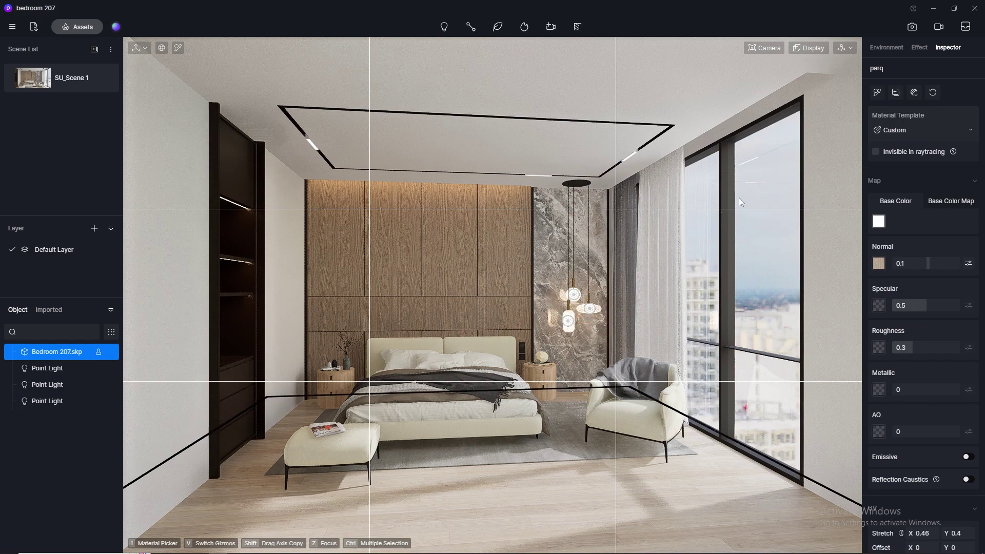
left_click(911, 27)
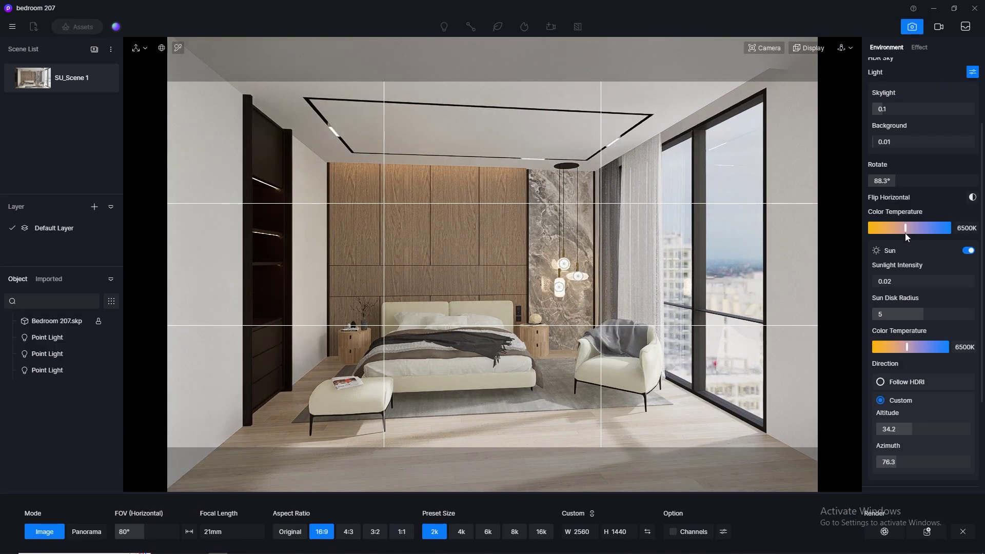
Try a warmer HDRI colour temperature of 4050K and restore it to 6500K
left_click_drag(906, 227, 899, 235)
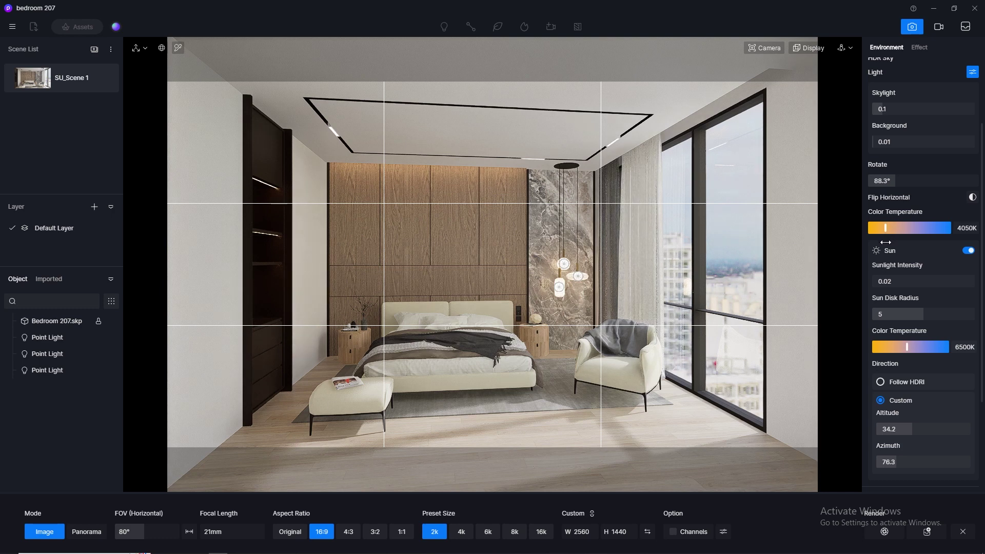
left_click(966, 225)
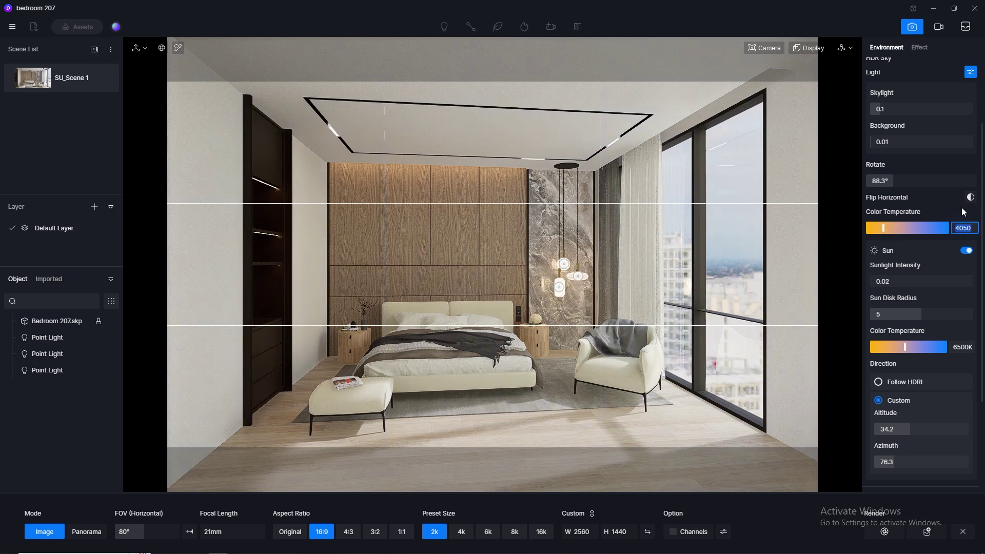
type("6500")
key("Return")
Set the post-processing white balance to 6000 and update SU_Scene 1
left_click(920, 47)
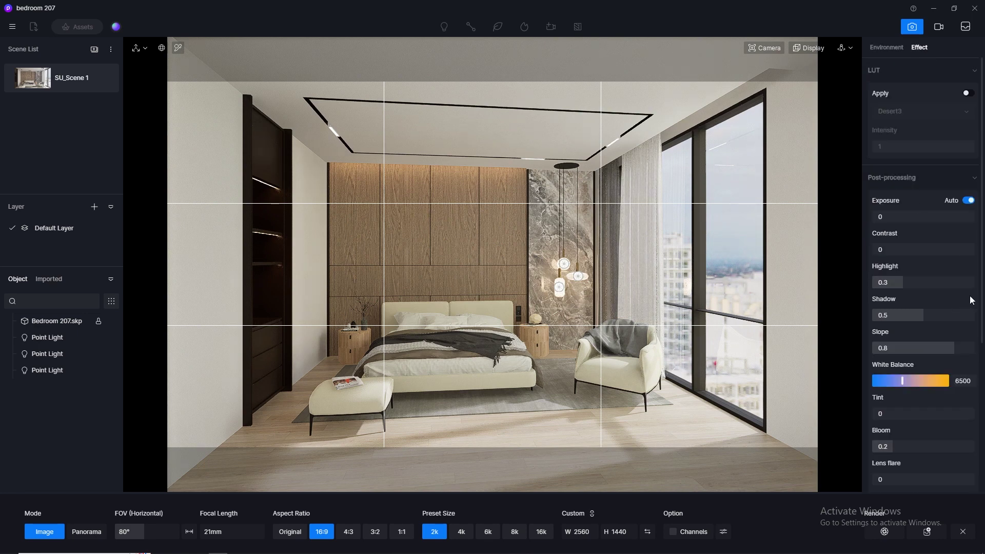
left_click_drag(902, 384, 897, 403)
left_click(963, 381)
type("6000")
key("Return")
left_click(104, 80)
Set the post-processing lens flare to 0.5 and the vignette to 0.3, and update SU_Scene 1
scroll(923, 441, "down", 1)
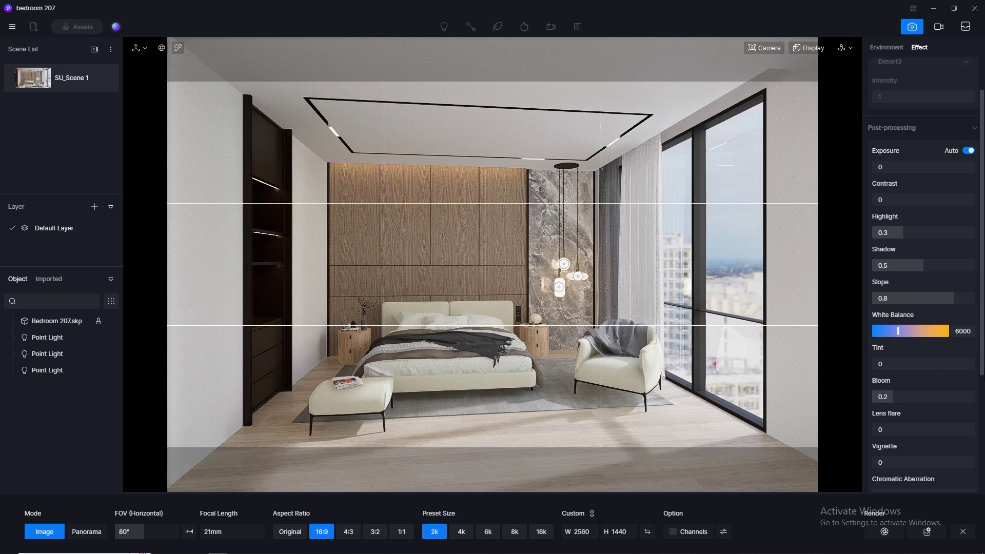
scroll(914, 367, "down", 1)
left_click(914, 367)
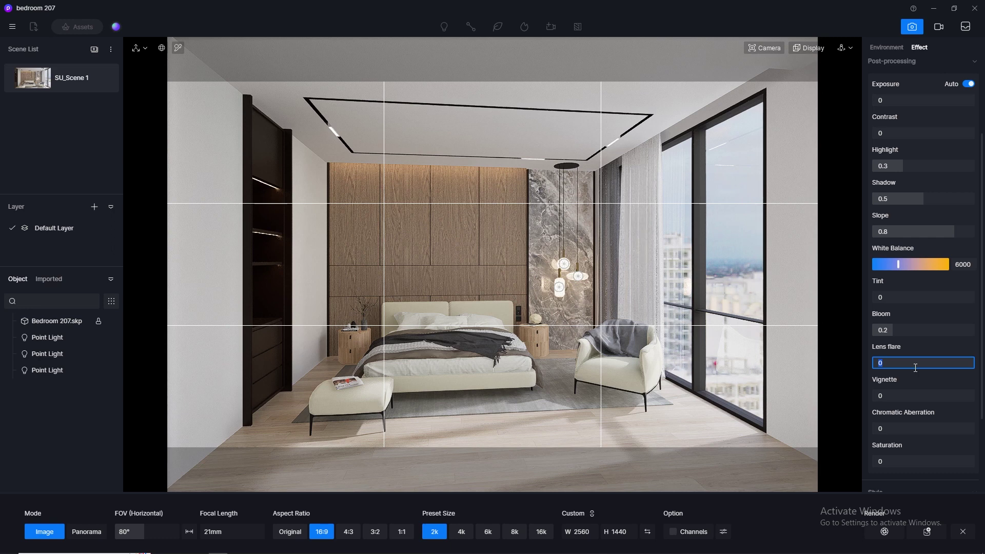
key("Return")
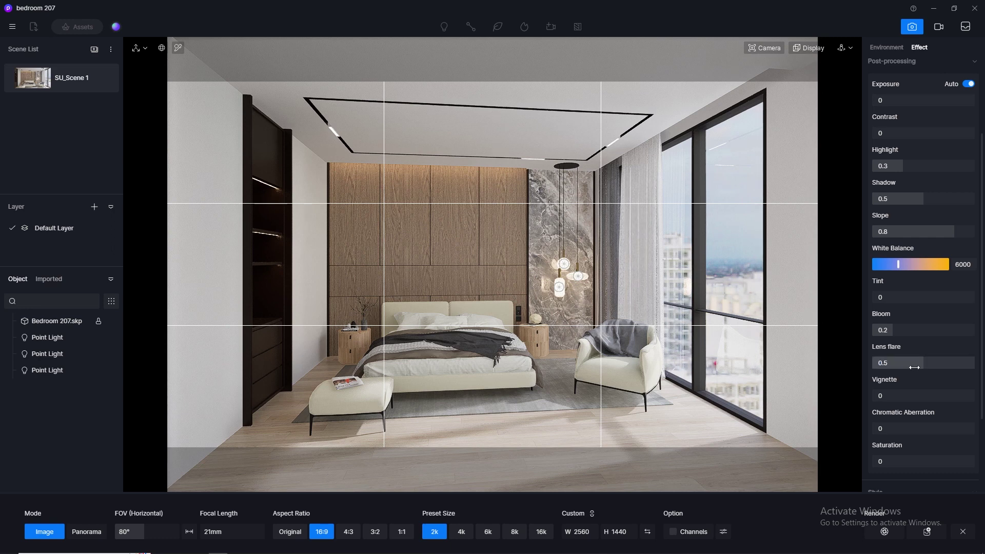
left_click(899, 394)
key("Return")
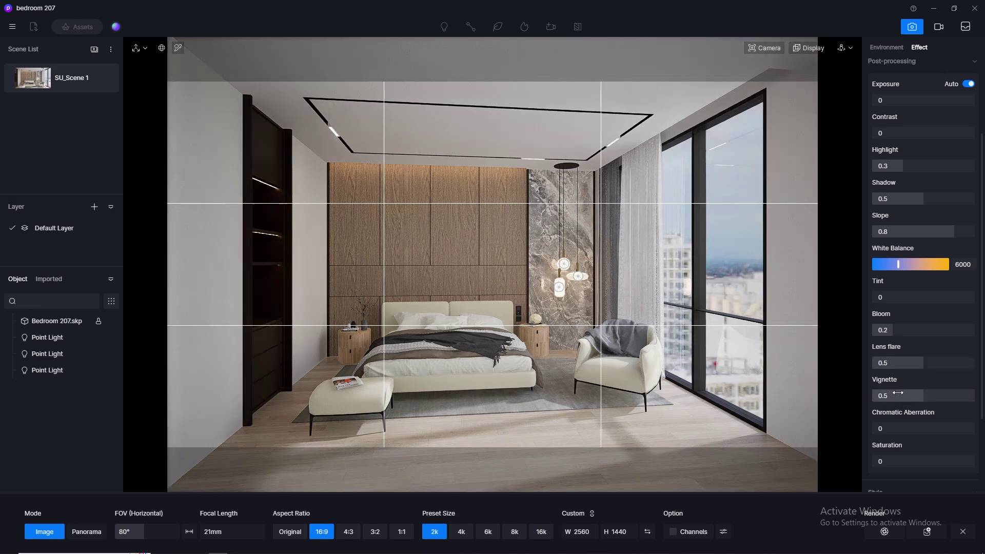
left_click(898, 392)
type("0.3")
key("Return")
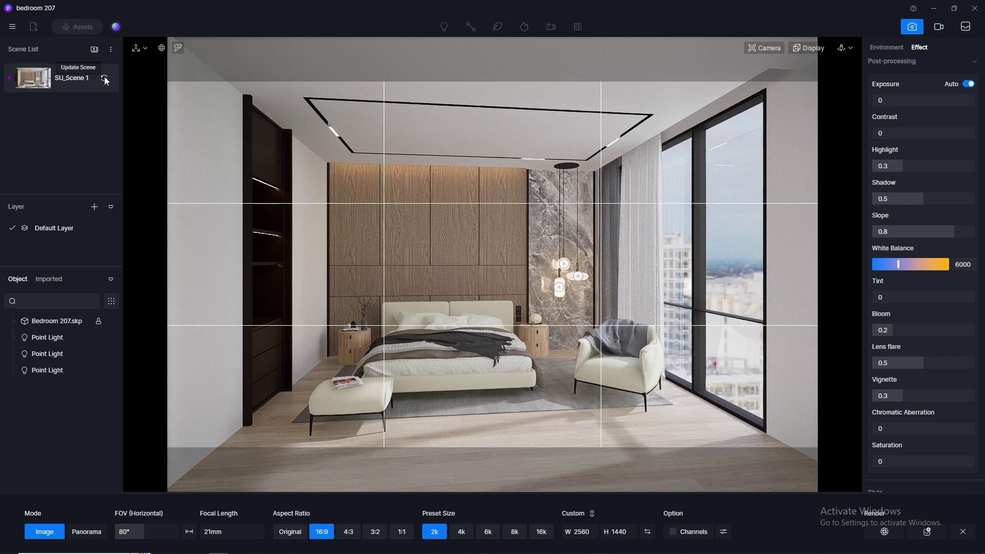
Save the bedroom 207 project
left_click(12, 27)
mouse_move(39, 48)
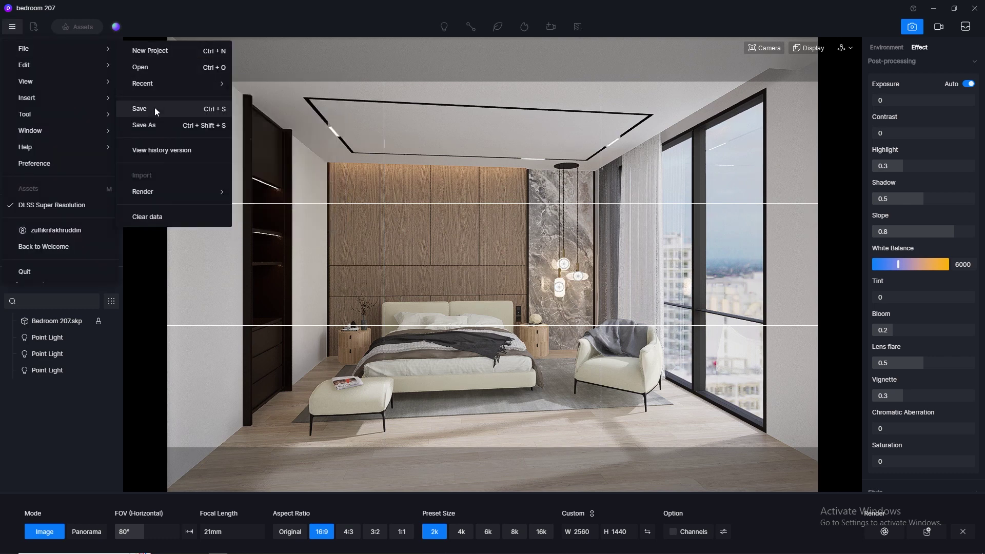
left_click(139, 103)
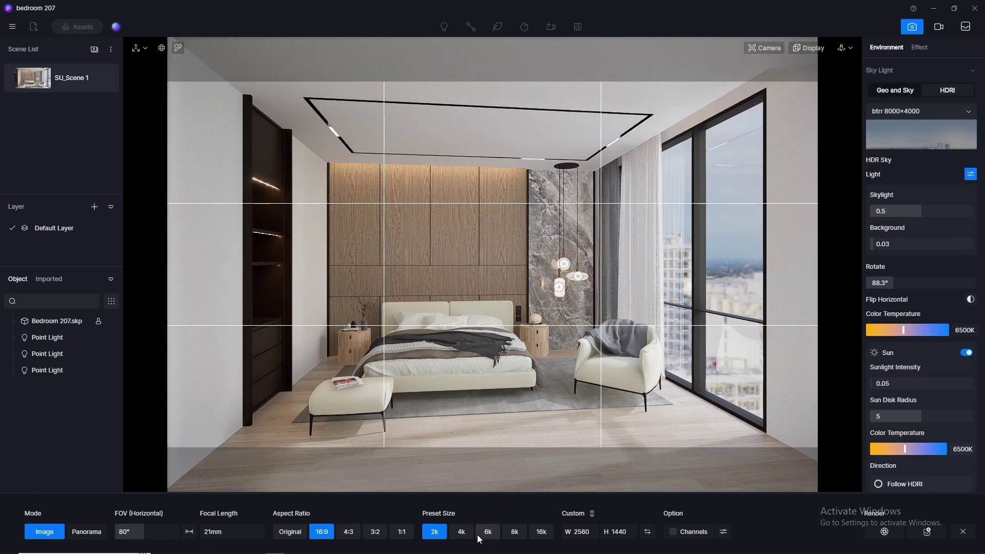
Set the render output to 4k with Channels enabled, and review the environment and effect settings
left_click(462, 534)
left_click(673, 532)
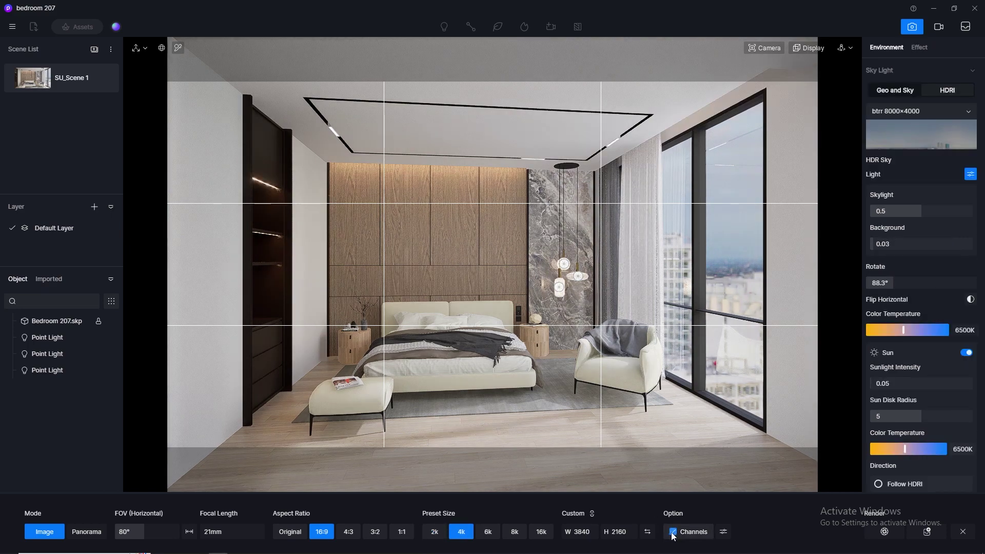
scroll(921, 275, "down", 5)
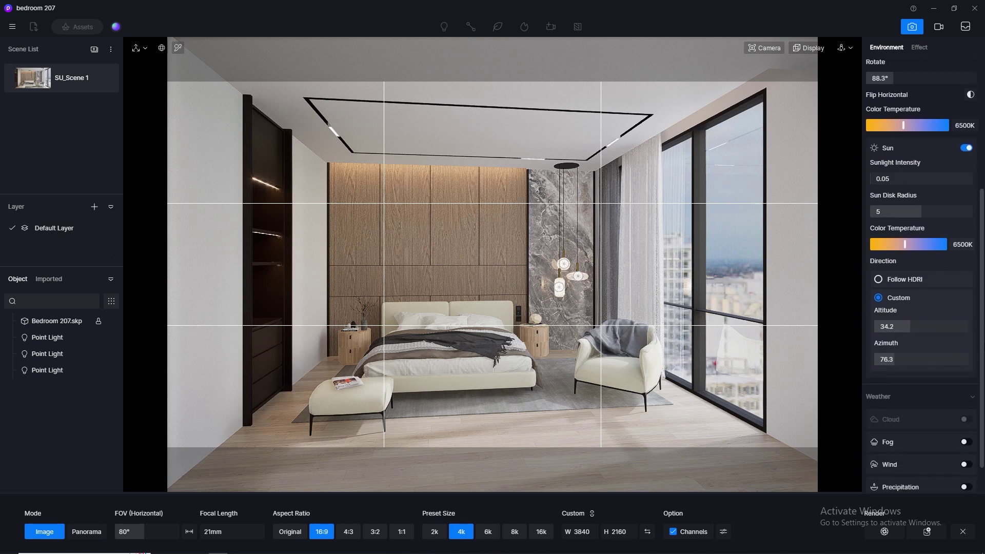
scroll(921, 275, "up", 5)
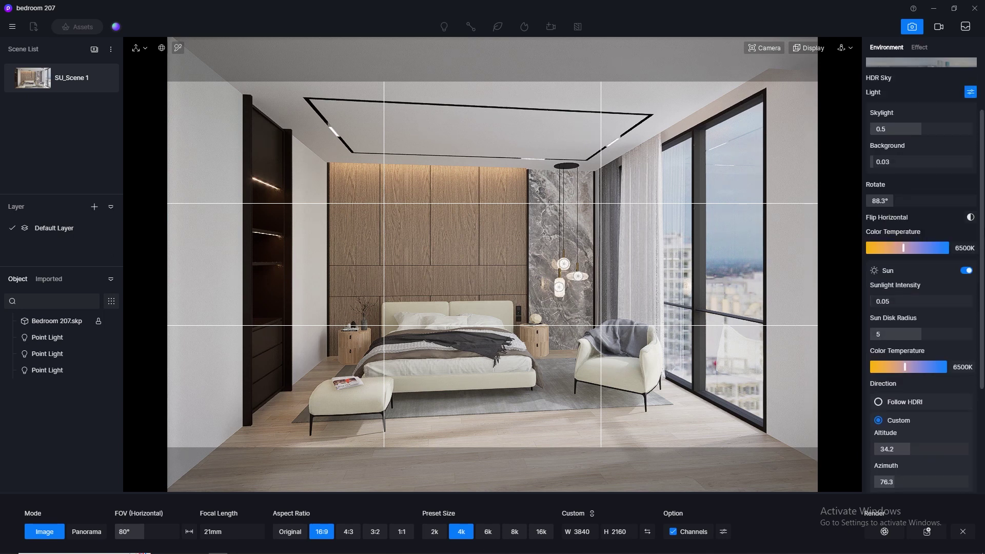
left_click(919, 47)
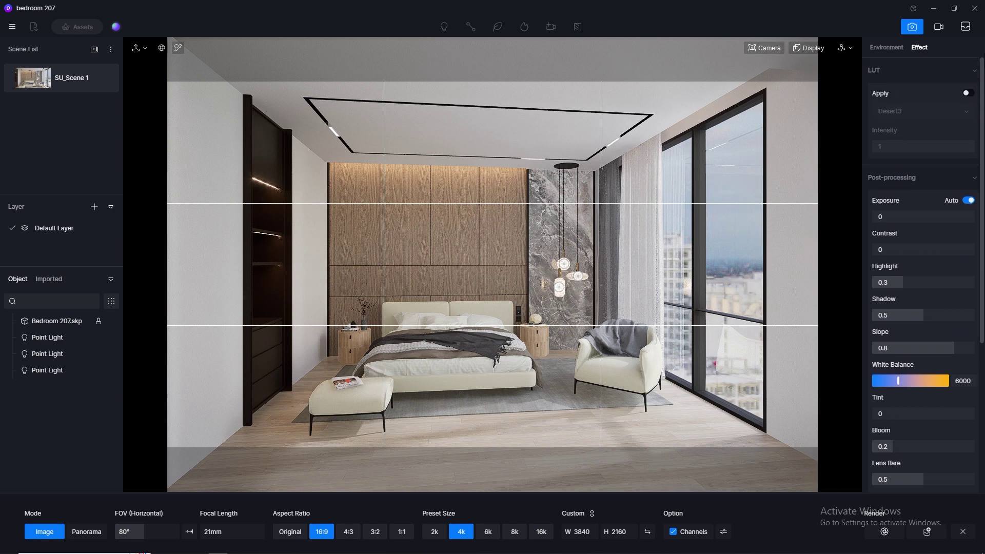
scroll(923, 276, "down", 4)
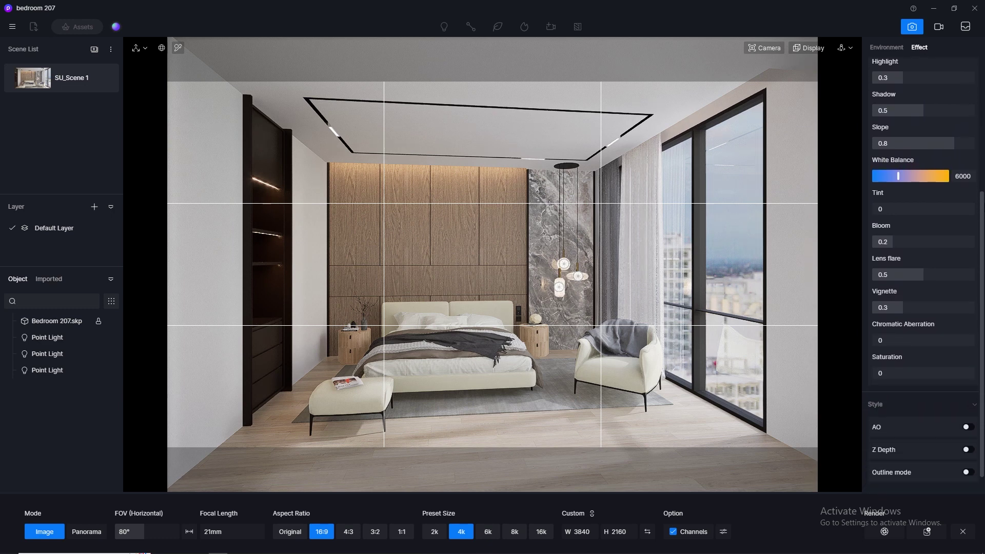
scroll(924, 276, "down", 1)
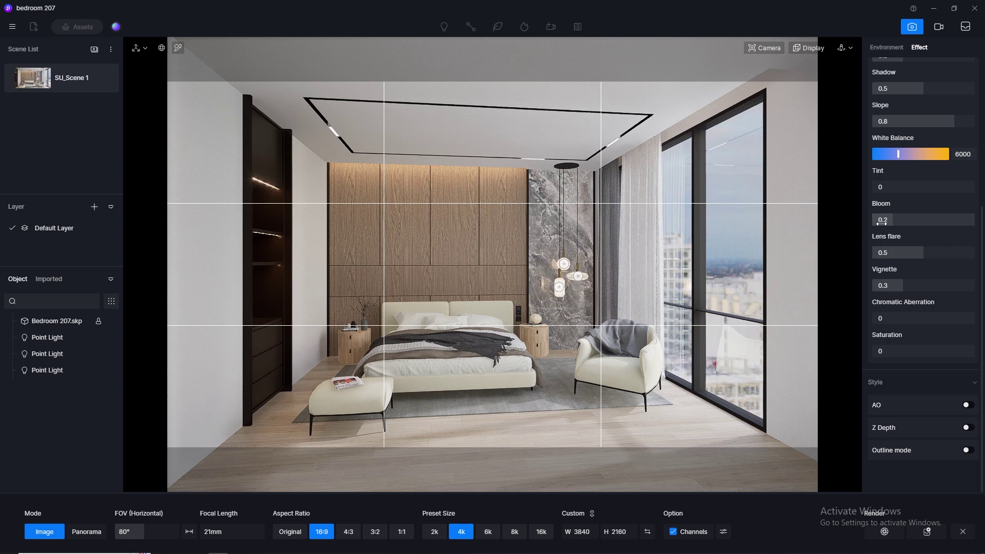
Render the image into the output folder as D5_Image_20230912_222810.png, replacing the existing file
left_click(882, 532)
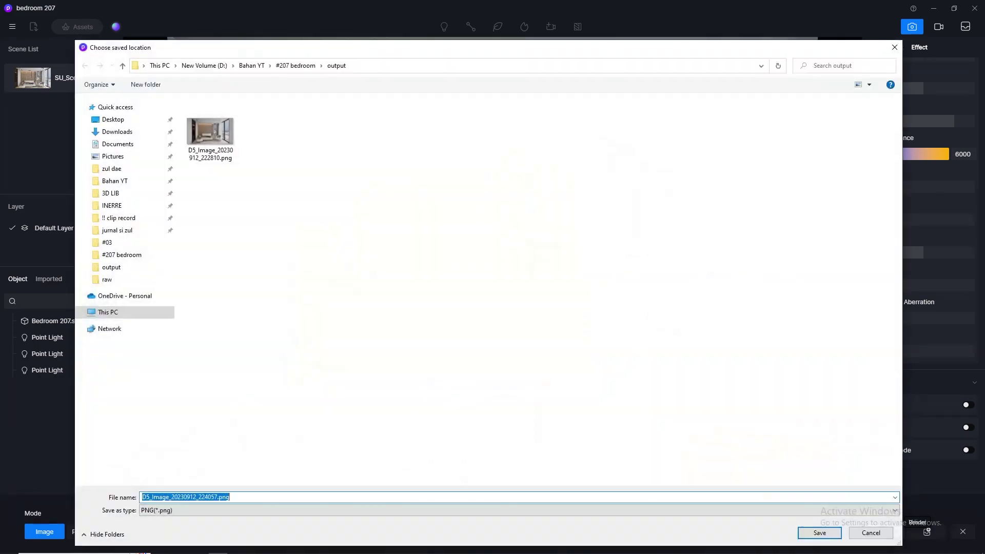
left_click(221, 157)
left_click(819, 531)
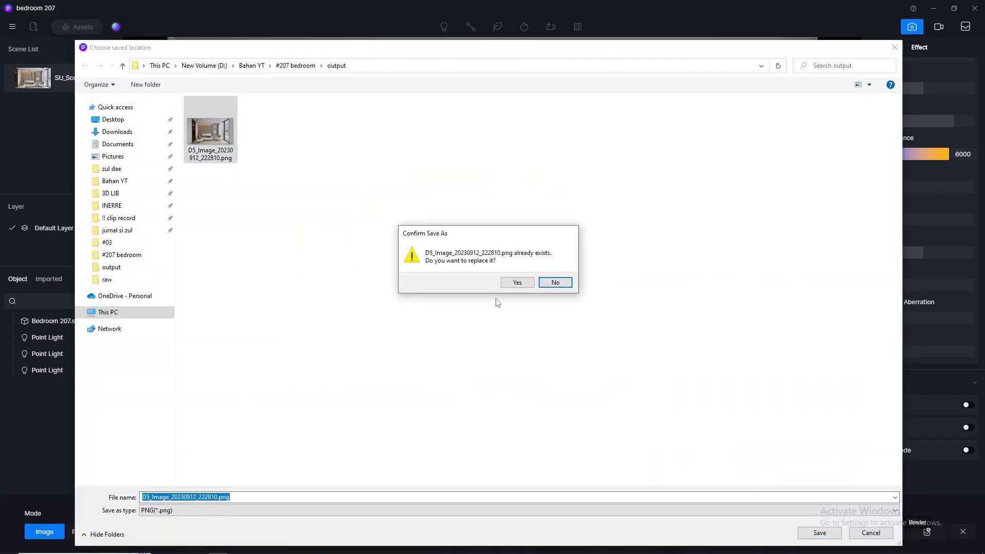
left_click(518, 281)
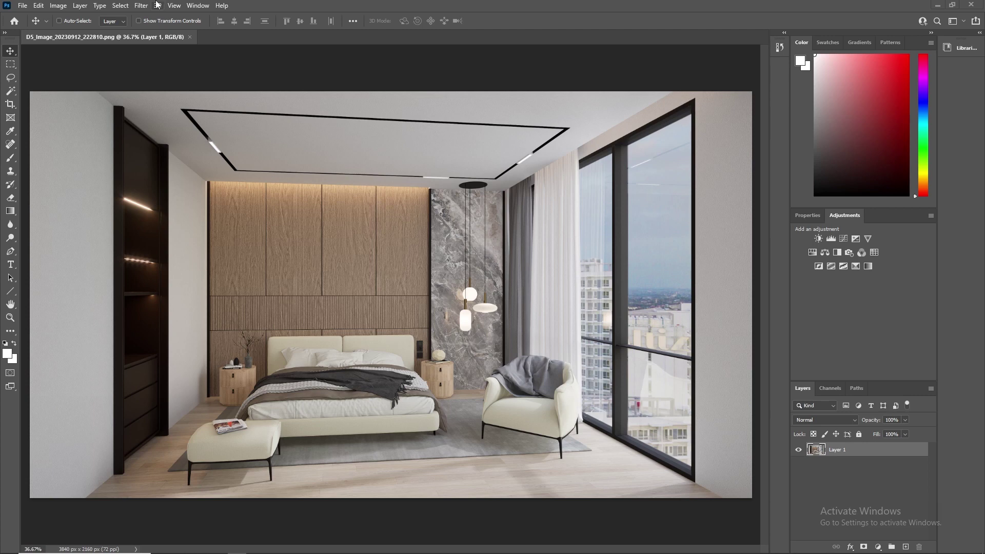
In Photoshop, convert the rendered image to 16 bits per channel and turn Layer 1 into a smart object
left_click(64, 6)
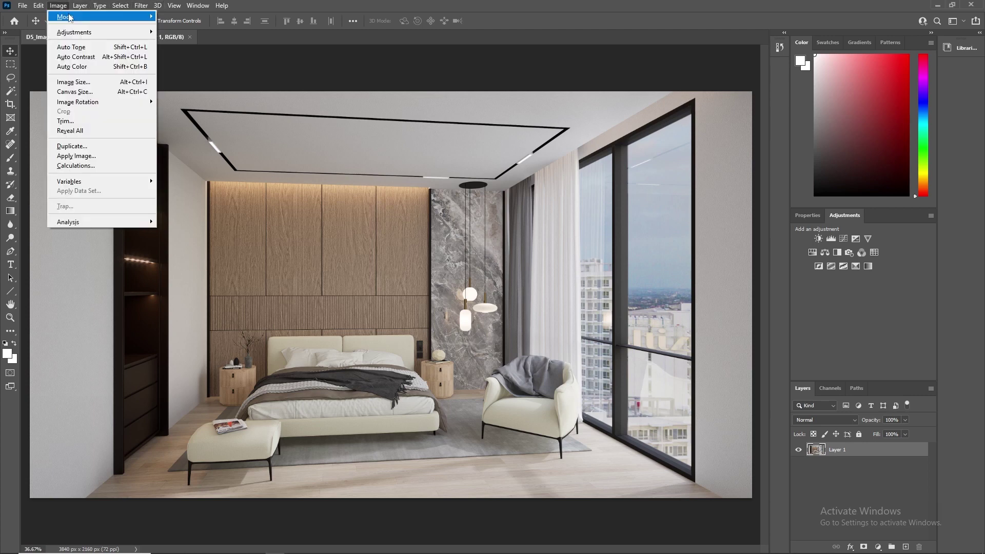
mouse_move(123, 18)
left_click(197, 110)
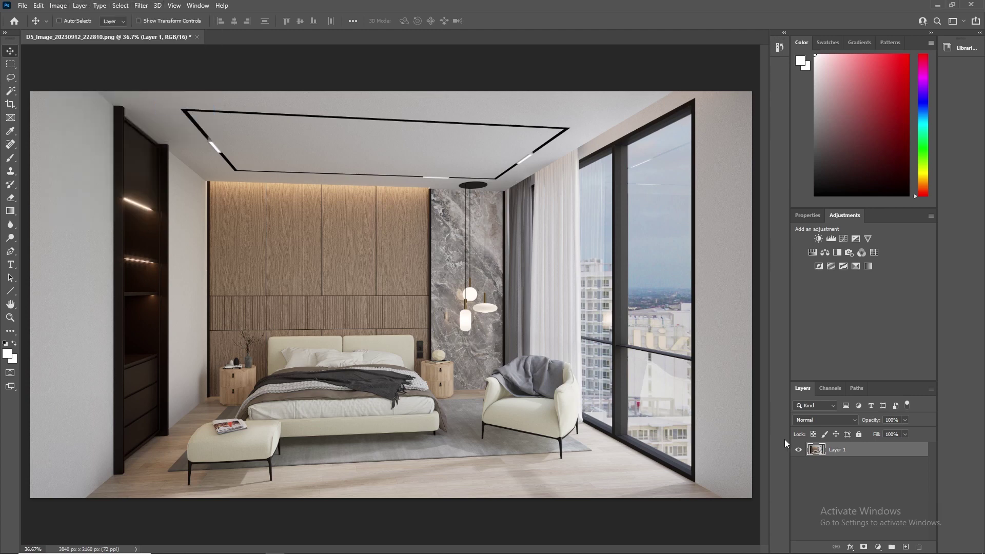
right_click(845, 451)
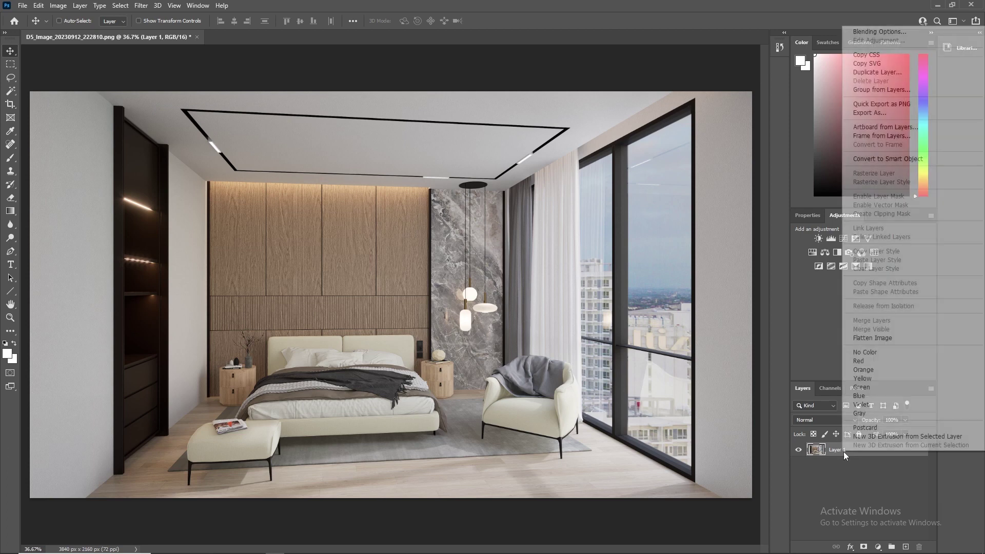
left_click(880, 156)
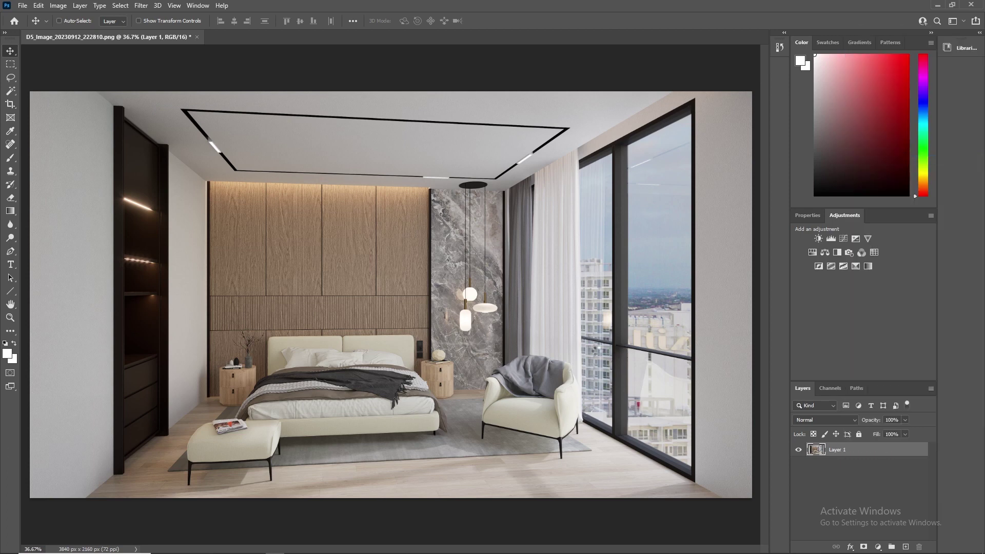
Open the layer in the Camera Raw Filter and apply the Auto adjustment to its Basic settings
left_click(141, 5)
left_click(181, 84)
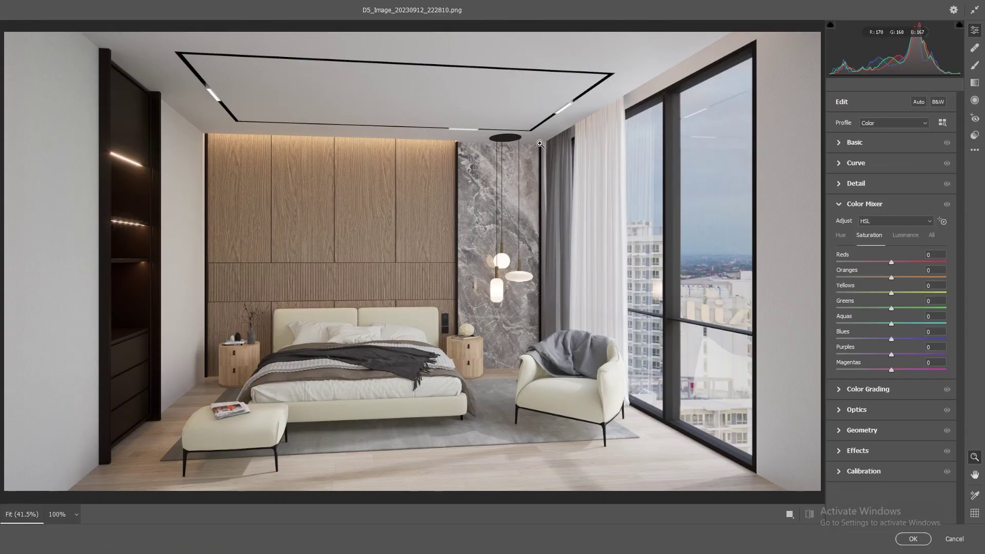
left_click(846, 144)
left_click(917, 101)
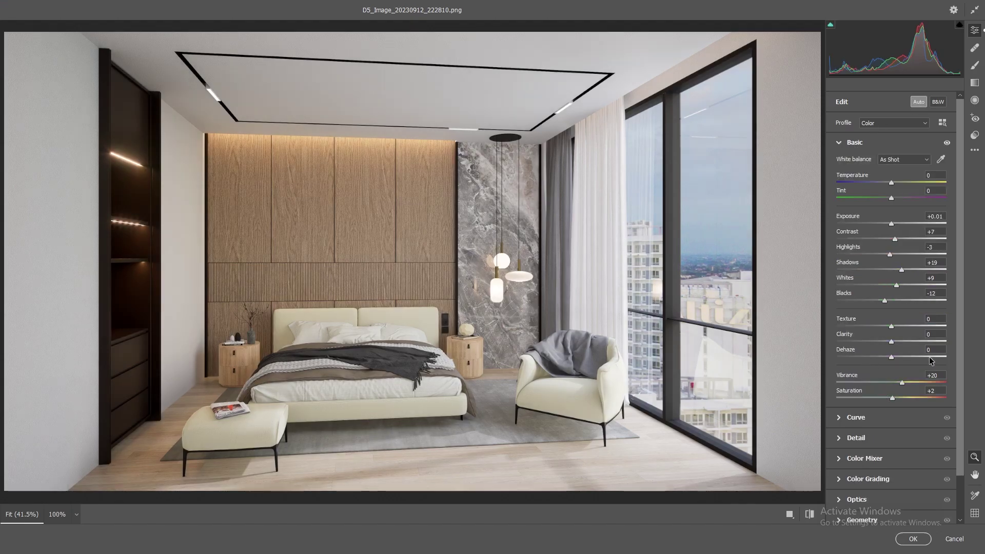
Reapply the Auto adjustment to compare the colours, and reset Vibrance and Saturation to 0
double_click(903, 384)
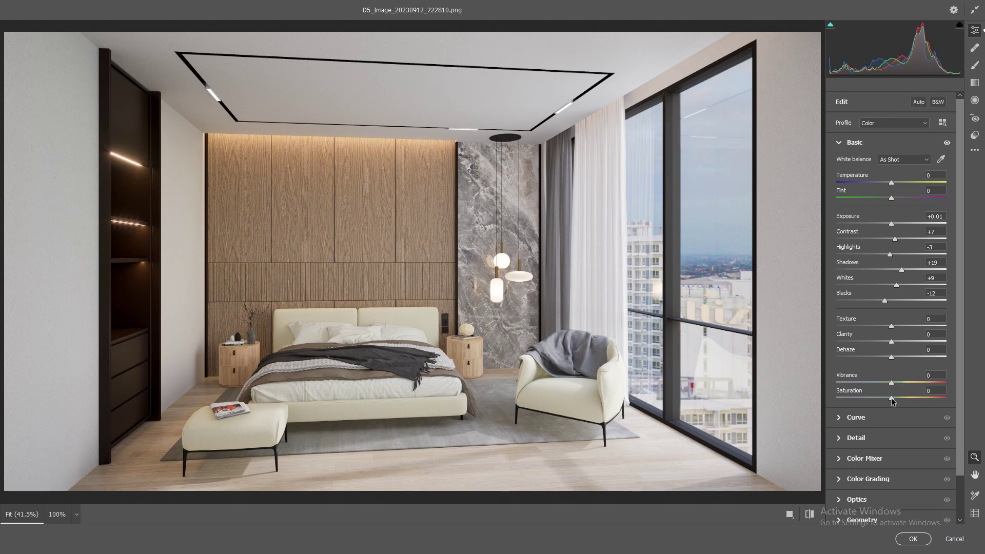
left_click(918, 102)
left_click(919, 101)
left_click(919, 102)
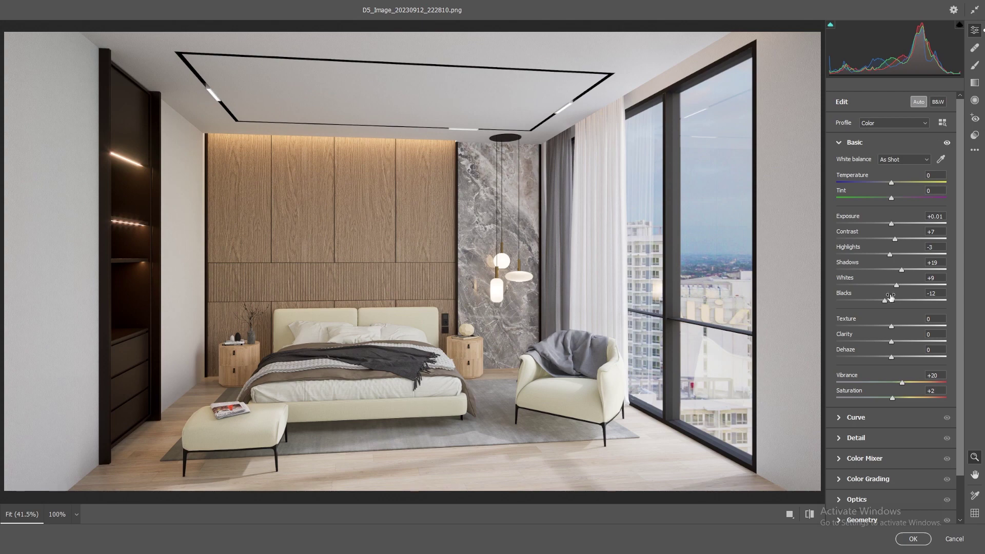
double_click(902, 383)
left_click(919, 103)
double_click(892, 399)
left_click_drag(901, 384, 900, 383)
double_click(892, 384)
Set Texture to +20, Clarity to +10 and Dehaze to +5 in the Basic adjustments
left_click_drag(938, 319, 830, 320)
type("20")
key("Return")
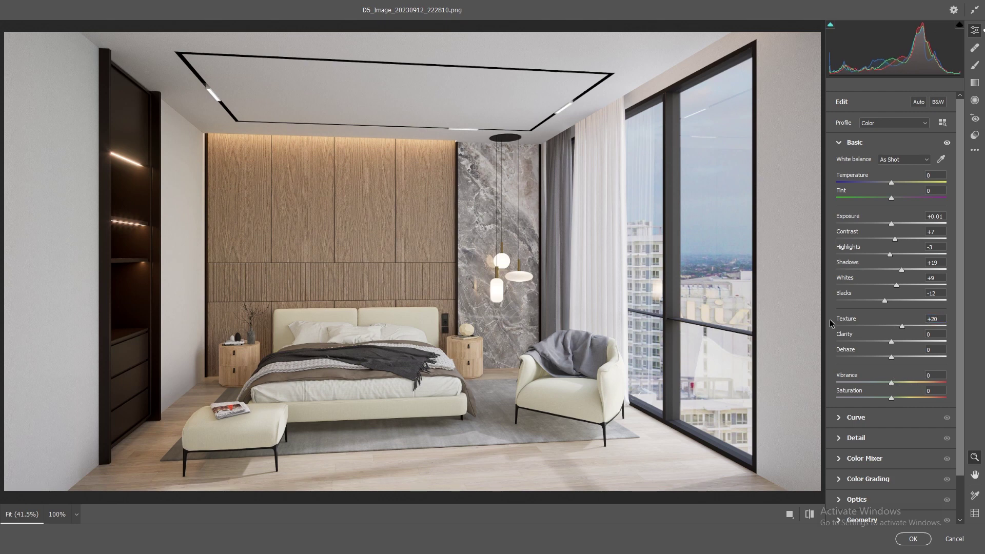
left_click(939, 334)
type("10")
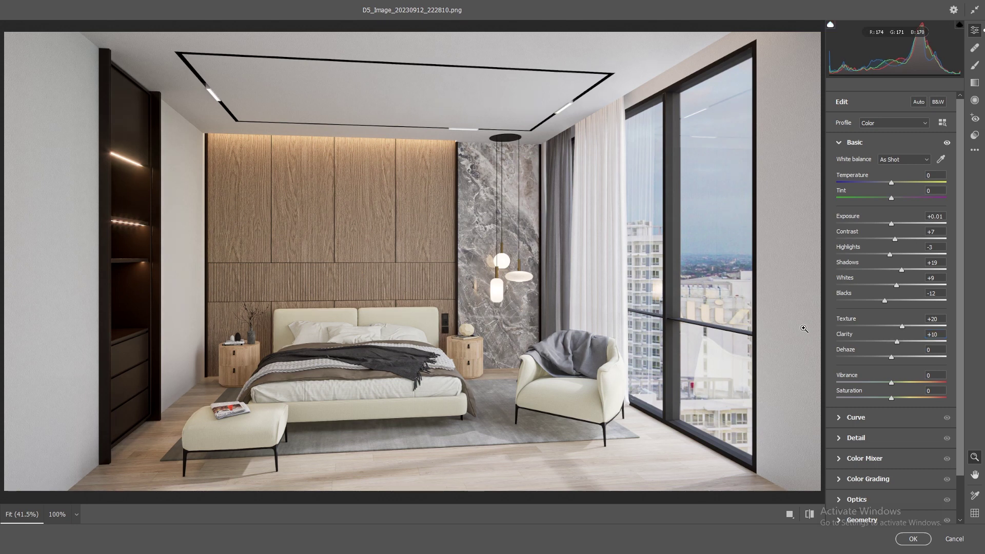
key("Tab")
type("5")
Adjust the parametric tone curve with Highlights at +40 and Lights at -38
left_click(840, 418)
left_click_drag(891, 336, 915, 335)
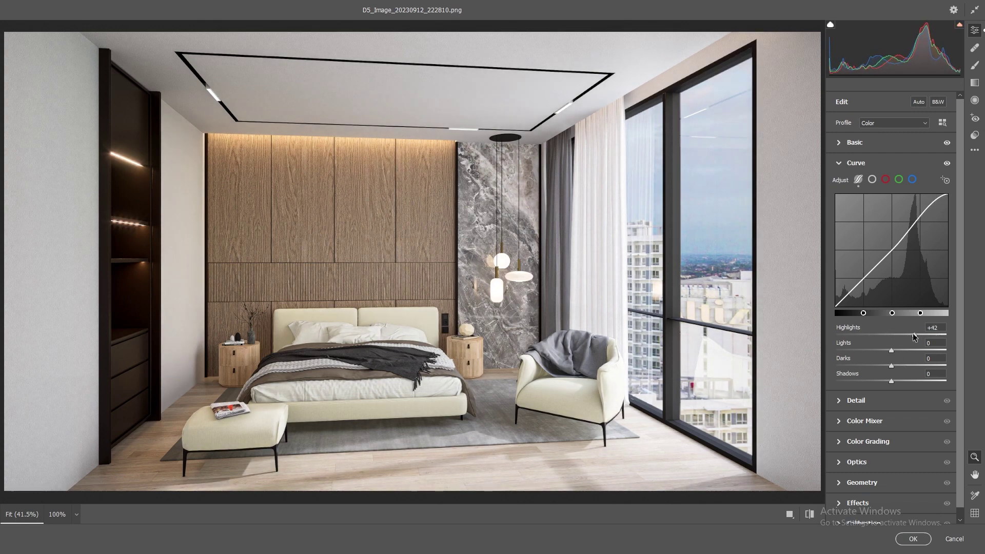
double_click(914, 336)
mouse_move(891, 338)
left_mouse_down()
mouse_move(914, 339)
mouse_move(875, 351)
mouse_move(892, 349)
left_mouse_up()
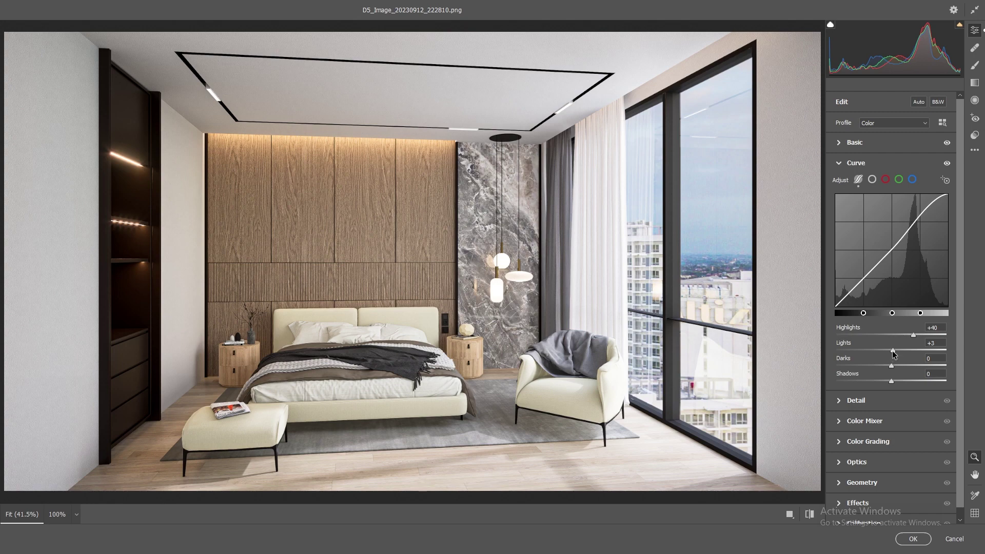
left_click_drag(893, 352, 869, 360)
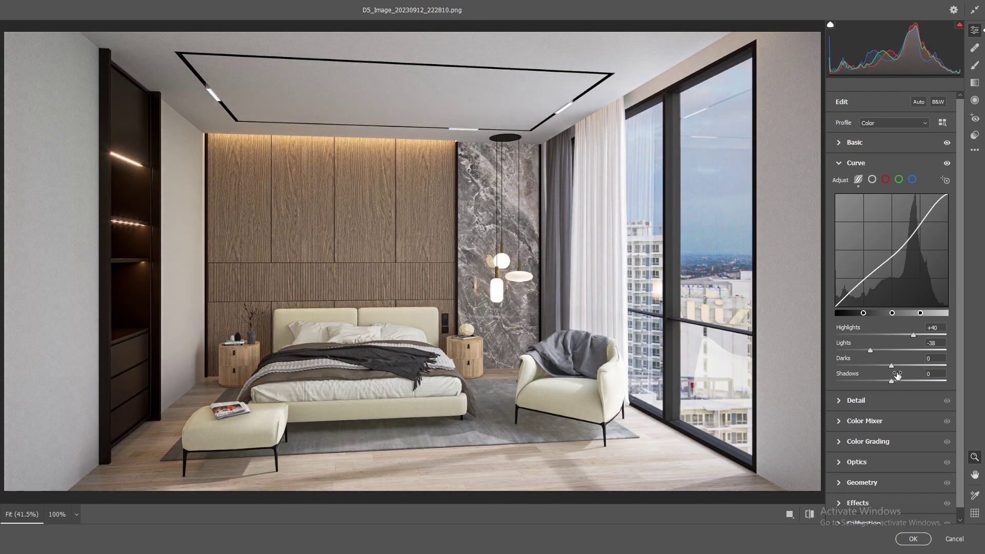
Adjust the parametric tone curve to Lights -15, Darks -7 and Shadows +45
double_click(871, 352)
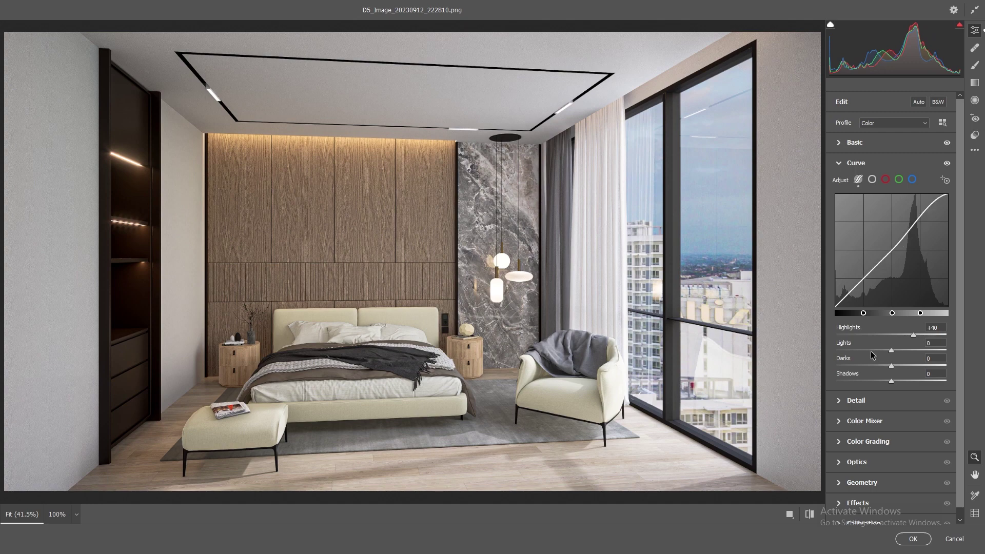
left_click_drag(893, 353, 886, 357)
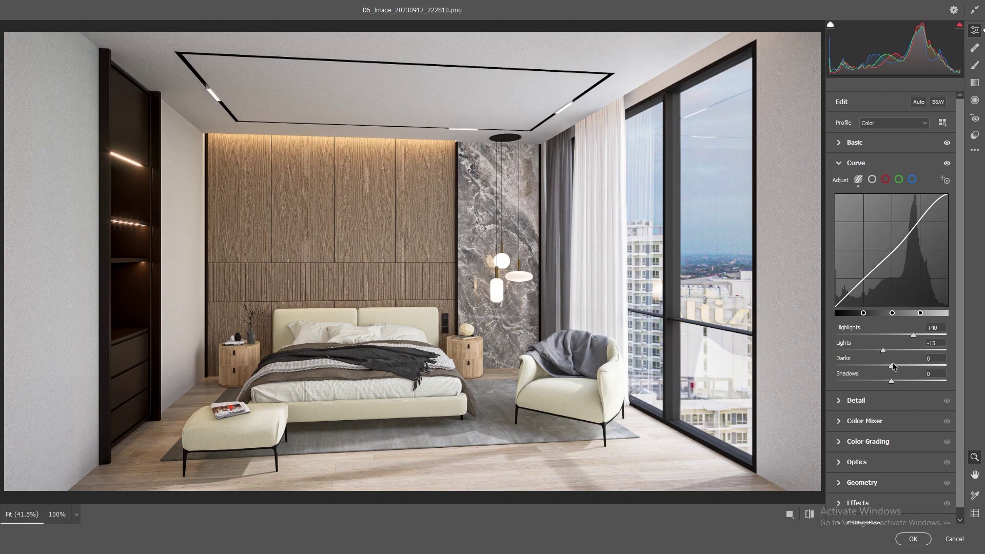
mouse_move(891, 366)
left_mouse_down()
mouse_move(879, 364)
mouse_move(895, 368)
mouse_move(878, 385)
mouse_move(913, 378)
mouse_move(902, 371)
left_mouse_up()
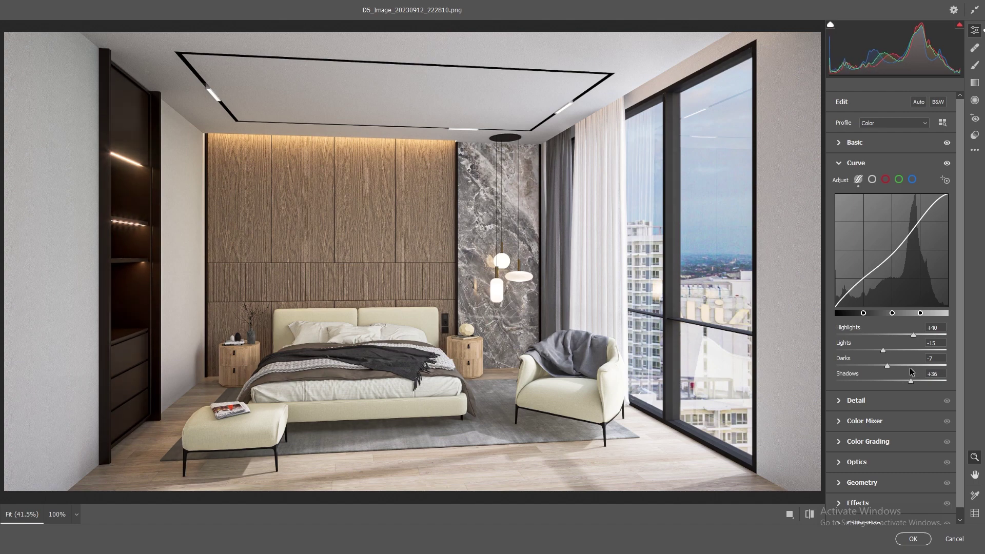
mouse_move(910, 370)
left_mouse_down()
mouse_move(895, 374)
mouse_move(915, 370)
left_mouse_up()
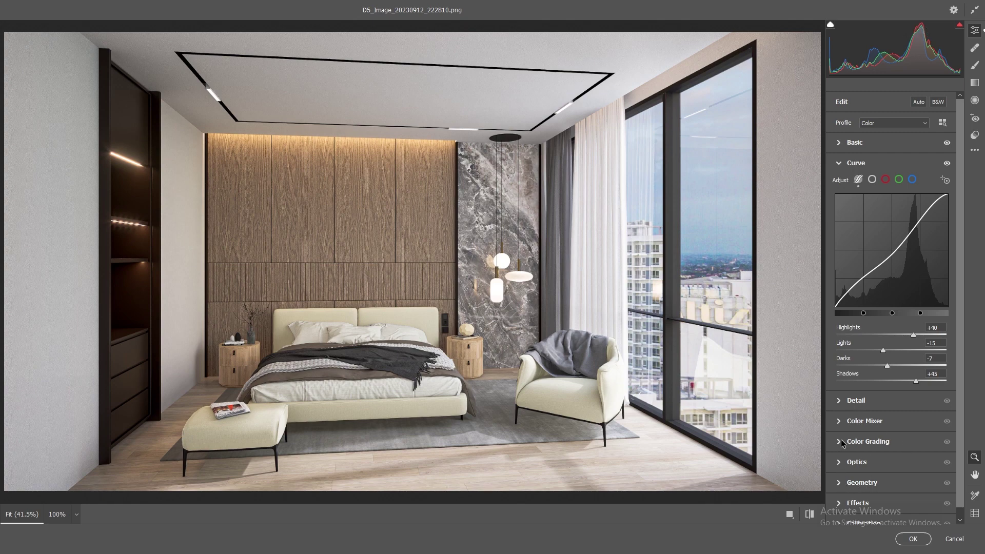
Lower the Yellows saturation to -38 in the Color Mixer and apply the Camera Raw Filter
left_click(839, 422)
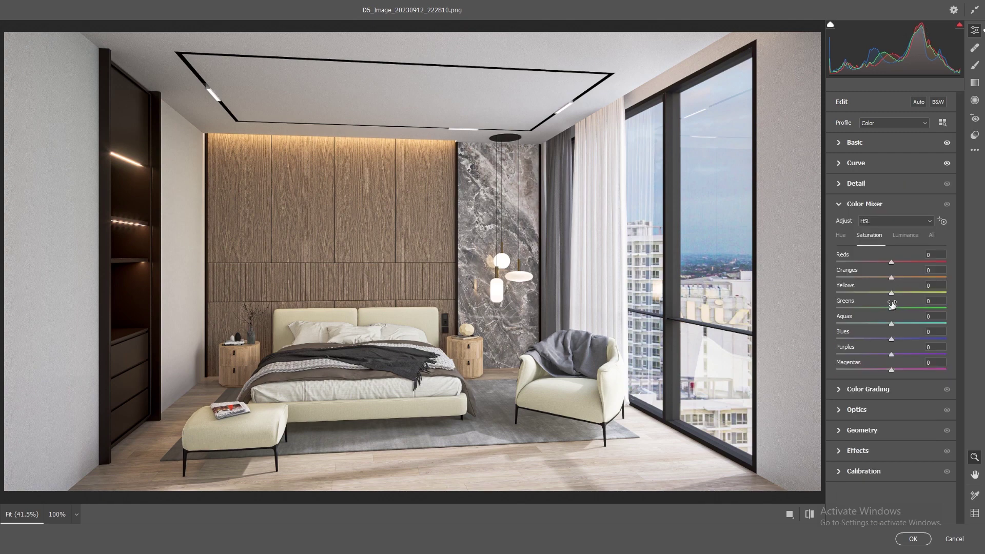
mouse_move(892, 297)
left_mouse_down()
mouse_move(868, 296)
mouse_move(884, 295)
left_mouse_up()
left_click(913, 539)
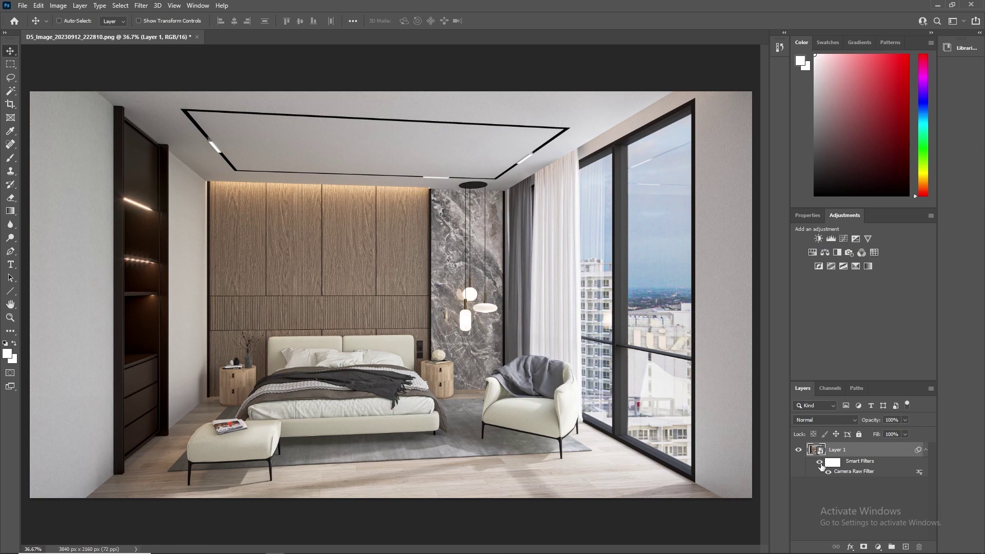
Compare the render before and after the Camera Raw edits by switching Layer 1's smart filters off and on
left_click(821, 467)
left_click(820, 464)
left_click(820, 466)
left_click(820, 466)
left_click(820, 466)
left_click(820, 466)
scroll(317, 306, "up", 4, "alt")
scroll(316, 306, "down", 3, "alt")
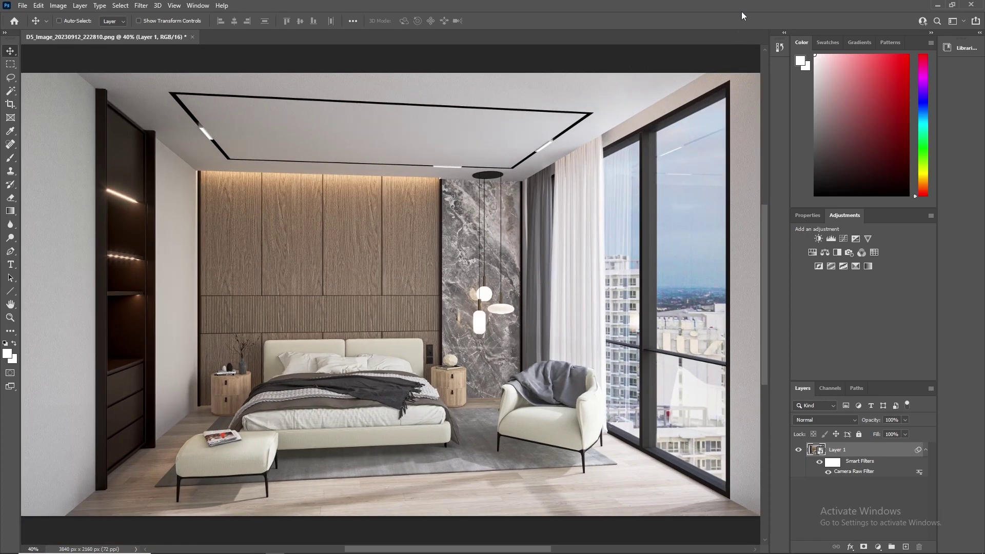
Place D5_Image_20230912_222810_Reflection.png from the output folder above Layer 1, aligned exactly with the canvas
double_click(703, 2)
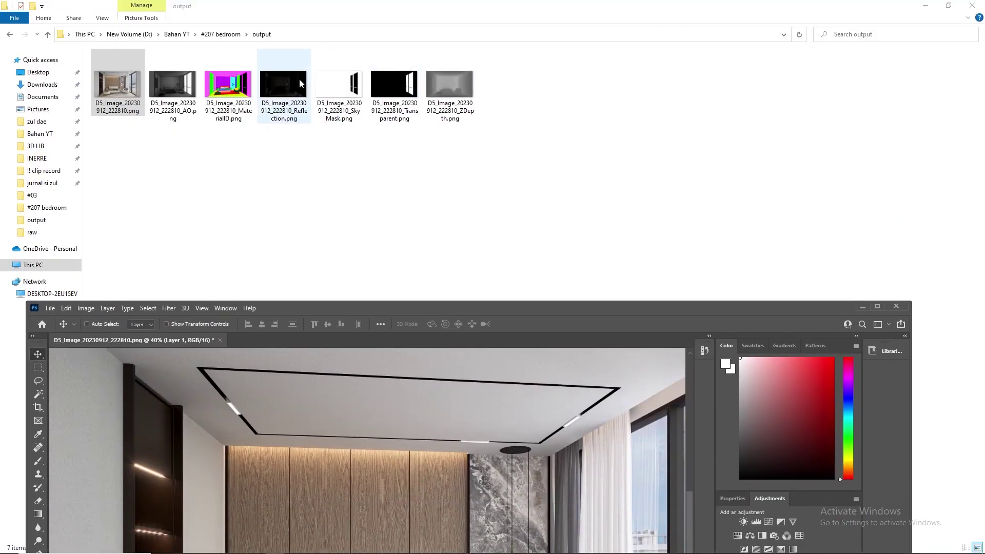
left_click_drag(281, 81, 420, 492)
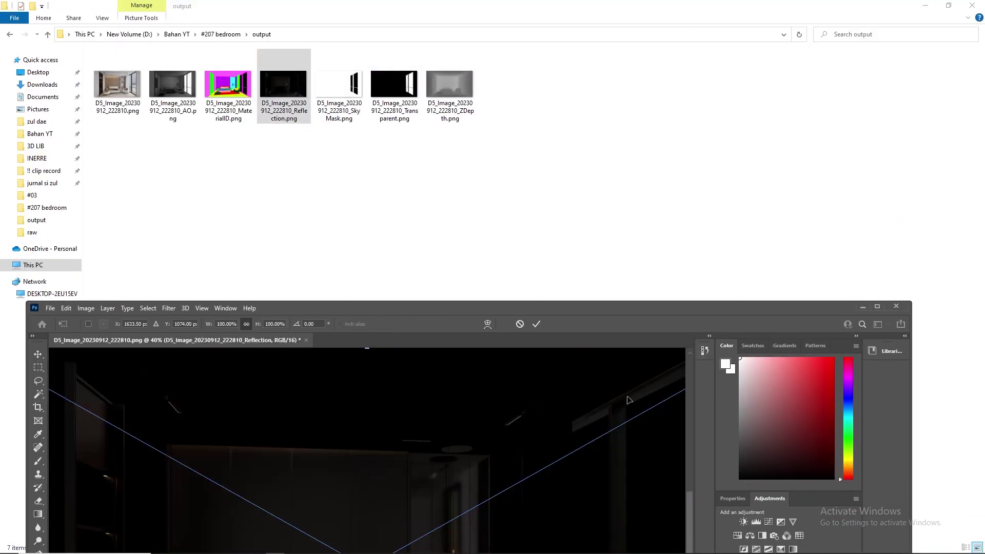
left_click(876, 306)
left_click_drag(560, 313, 590, 316)
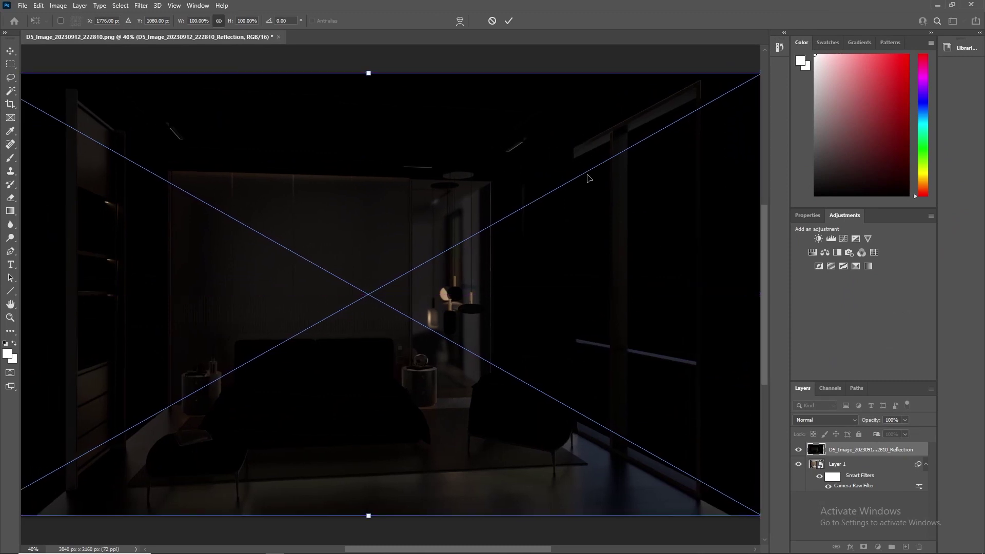
scroll(540, 216, "down", 1, "alt")
mouse_move(593, 194)
left_mouse_down()
mouse_move(624, 188)
mouse_move(610, 198)
left_mouse_up()
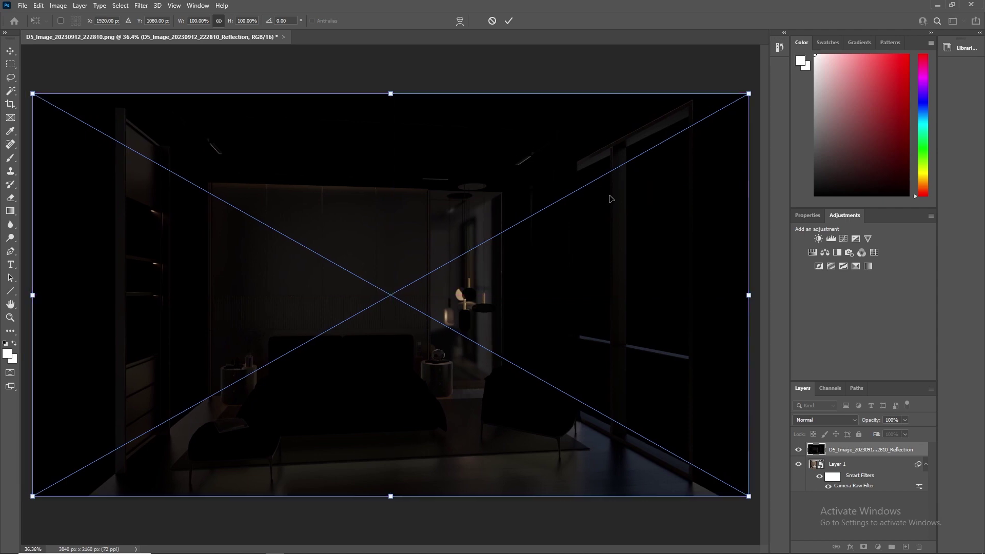
left_click(508, 21)
Set the Reflection layer's blend mode to Linear Dodge (Add) and its opacity to 30%
left_click(854, 422)
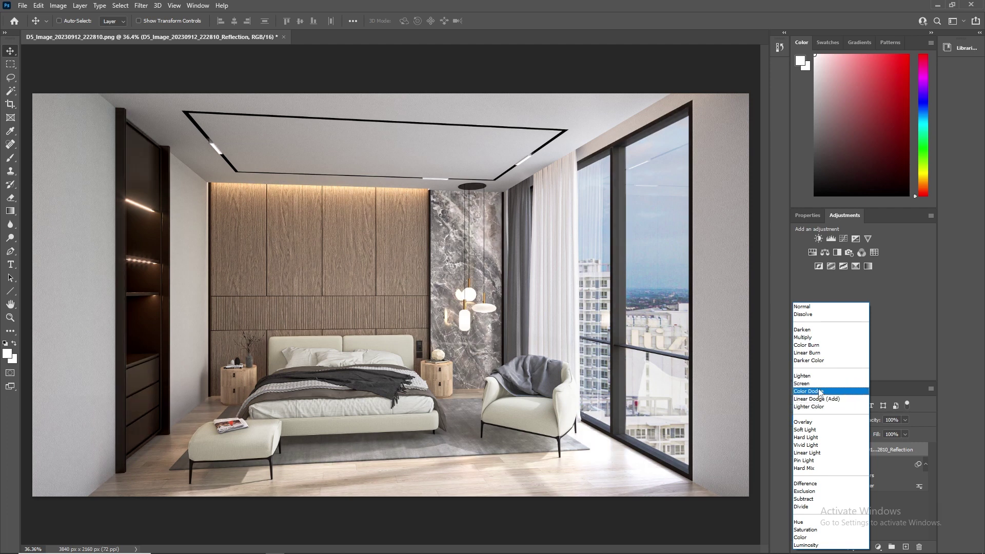
left_click(819, 400)
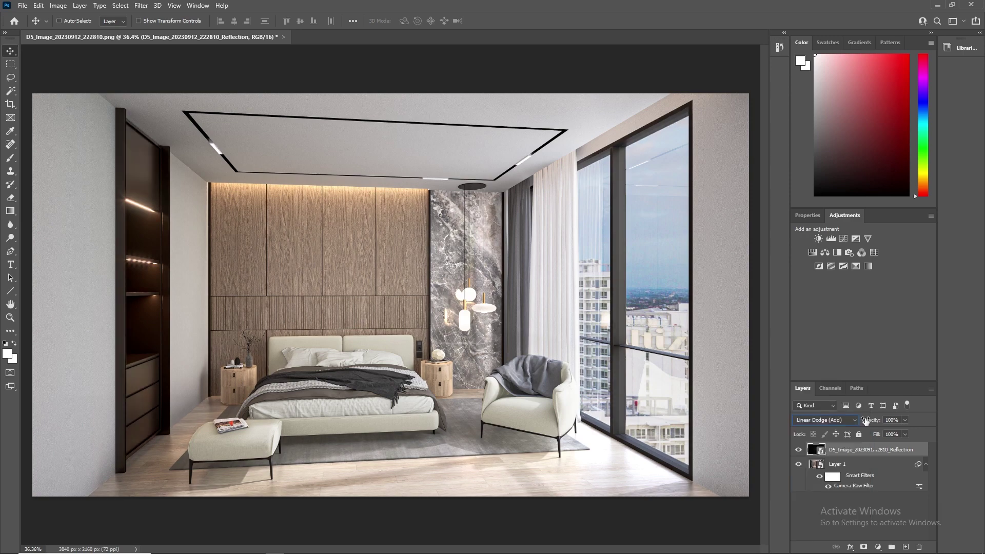
left_click(892, 419)
type("30")
key("Return")
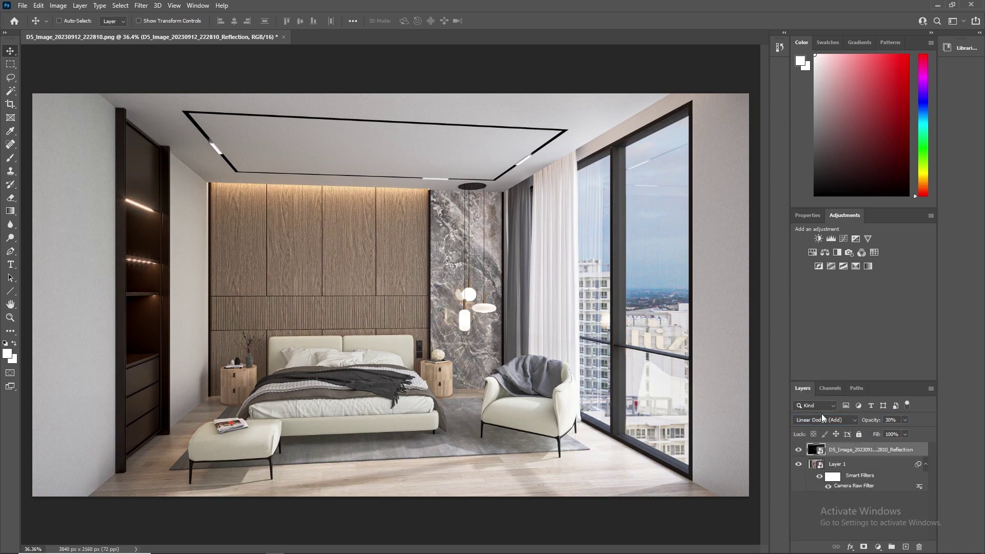
left_click(827, 421)
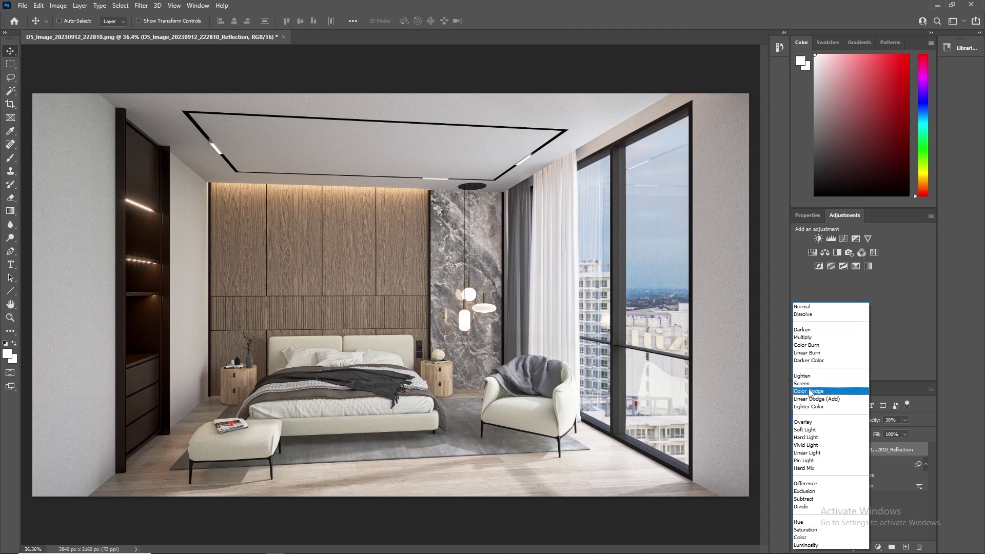
left_click(815, 400)
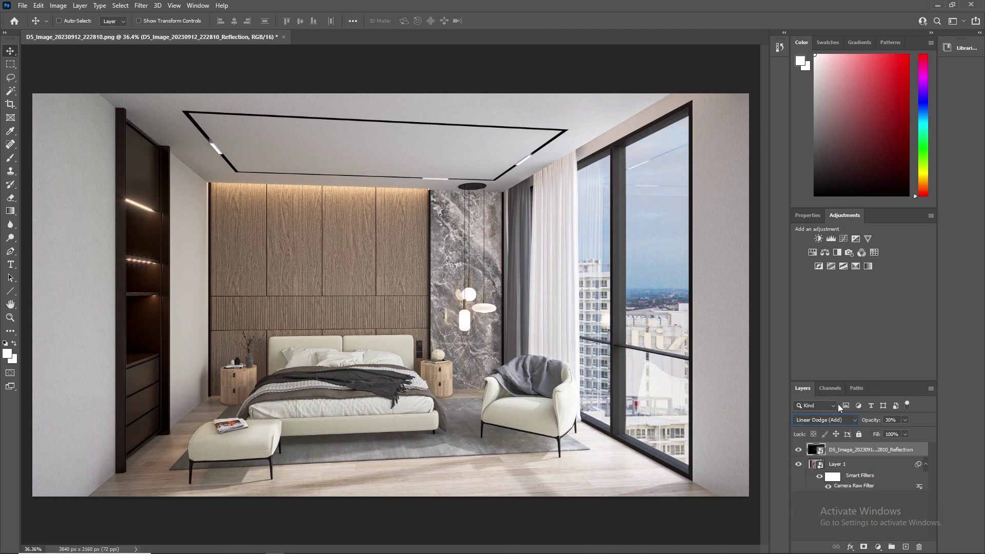
Toggle the Reflection layer's visibility to compare the image with and without the added reflections
left_click(799, 450)
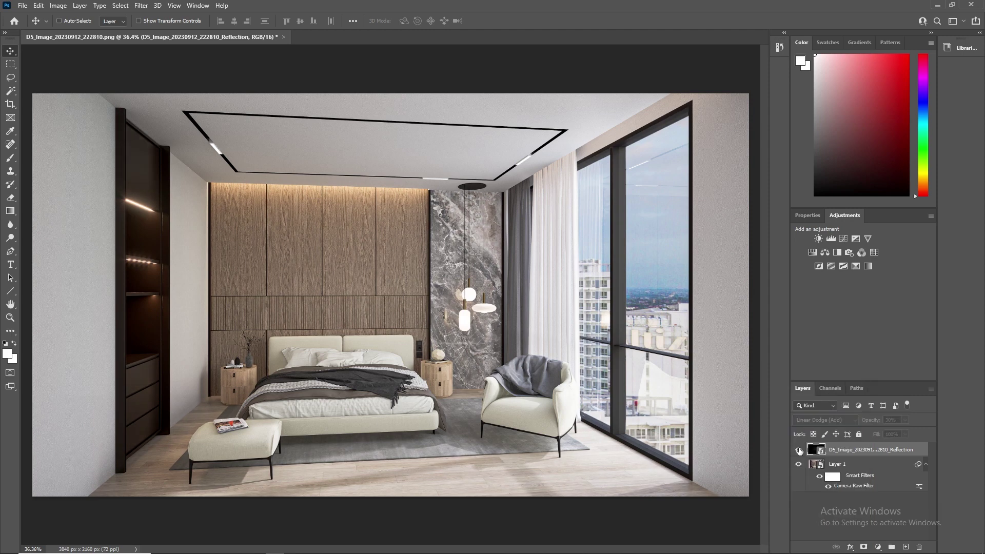
left_click(799, 450)
left_click(799, 449)
left_click(799, 449)
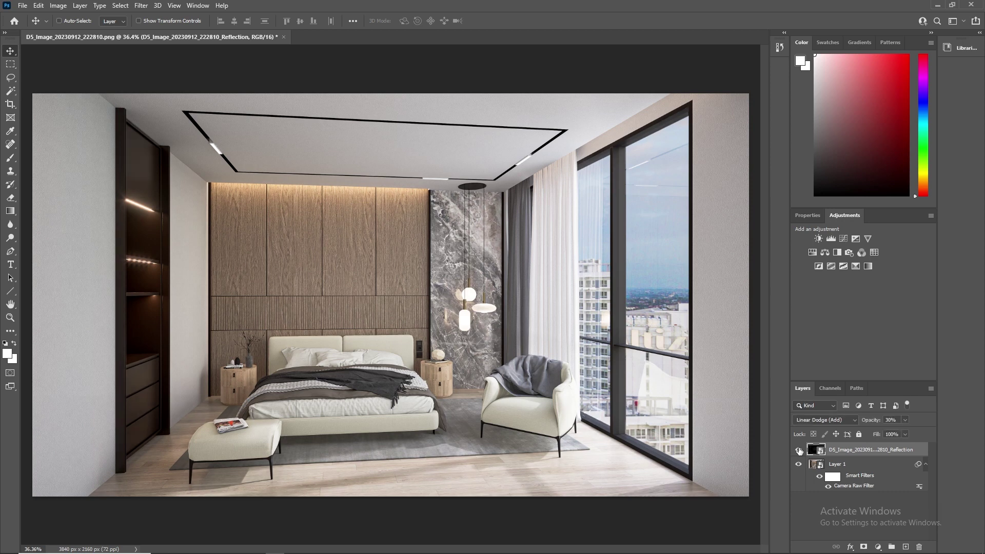
left_click(799, 450)
left_click(799, 449)
Select Layer 1 and toggle its smart filters to compare the image beneath the Reflection layer
left_click(830, 464)
left_click(819, 476)
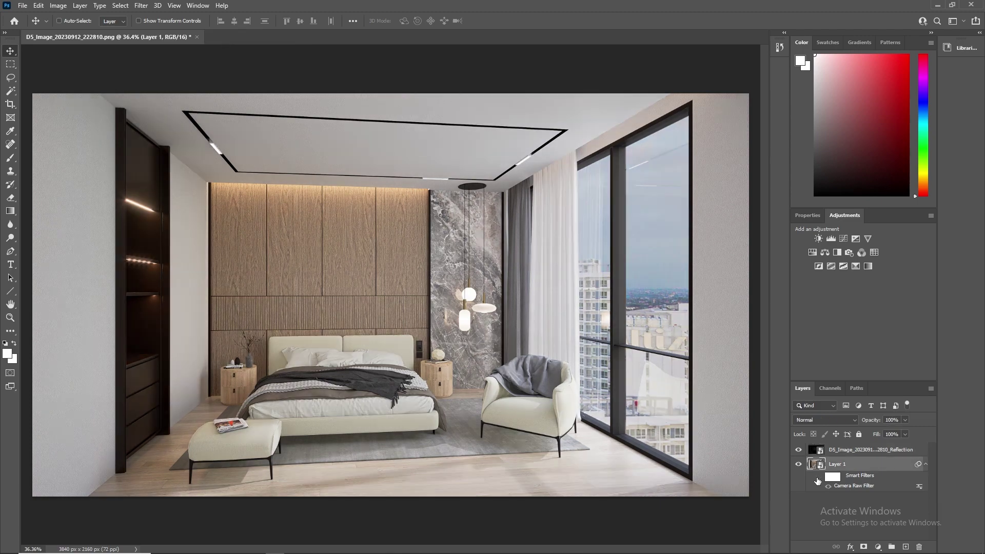
left_click(819, 477)
left_click(818, 477)
left_click(819, 477)
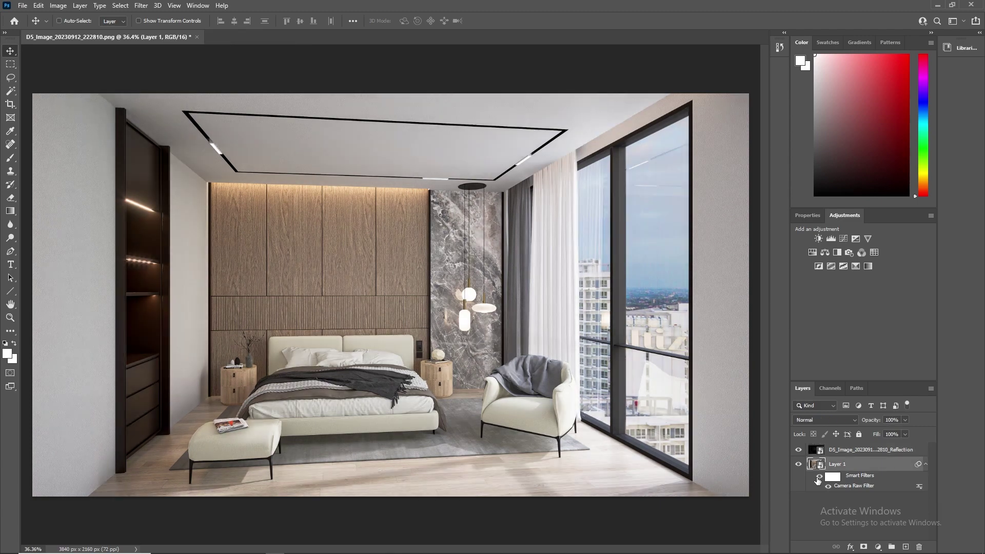
Reopen Layer 1's Camera Raw Filter and expand its Basic adjustments
double_click(852, 486)
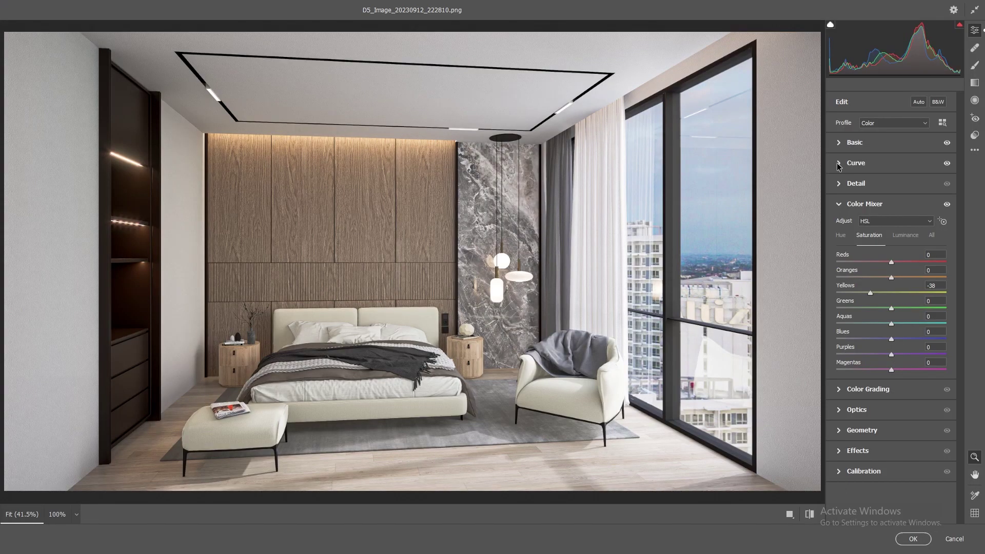
left_click(838, 142)
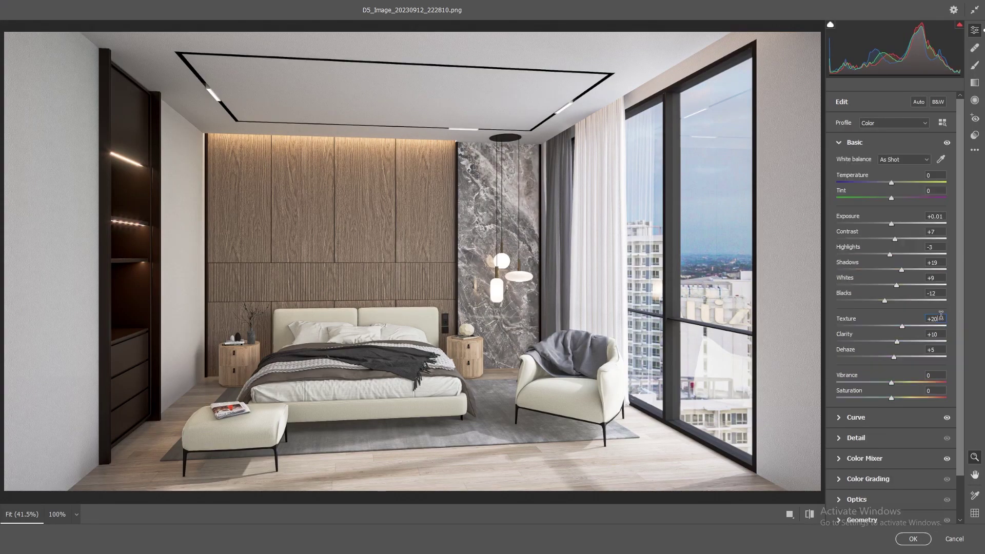
Try Texture at +15 in the Basic adjustments and set it back to +20
left_click_drag(941, 315, 866, 306)
type("15")
key("Return")
double_click(900, 326)
left_click(889, 323)
type("20")
Lower Darks to -11 on the parametric tone curve
scroll(860, 456, "down", 2)
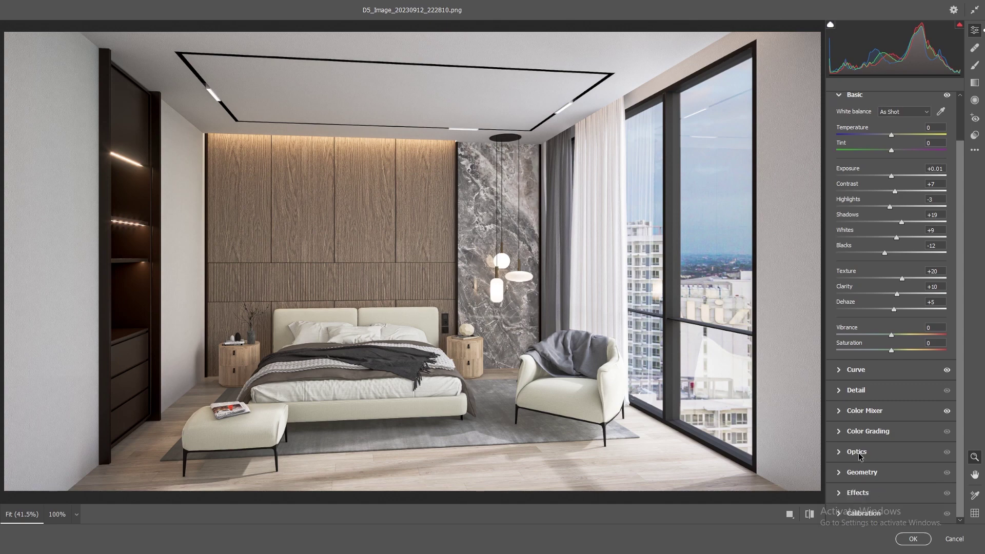
left_click(840, 370)
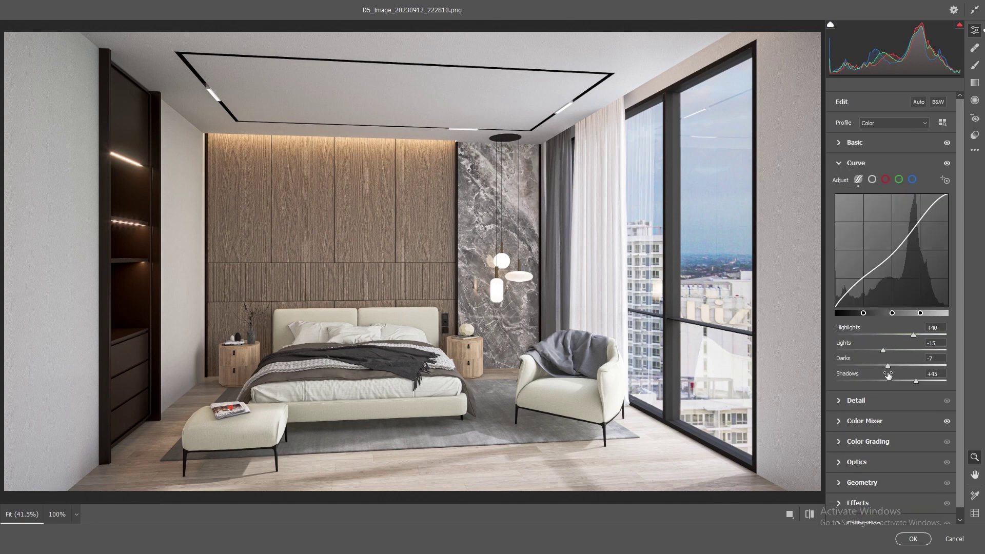
mouse_move(888, 366)
left_mouse_down()
mouse_move(899, 367)
mouse_move(884, 361)
left_mouse_up()
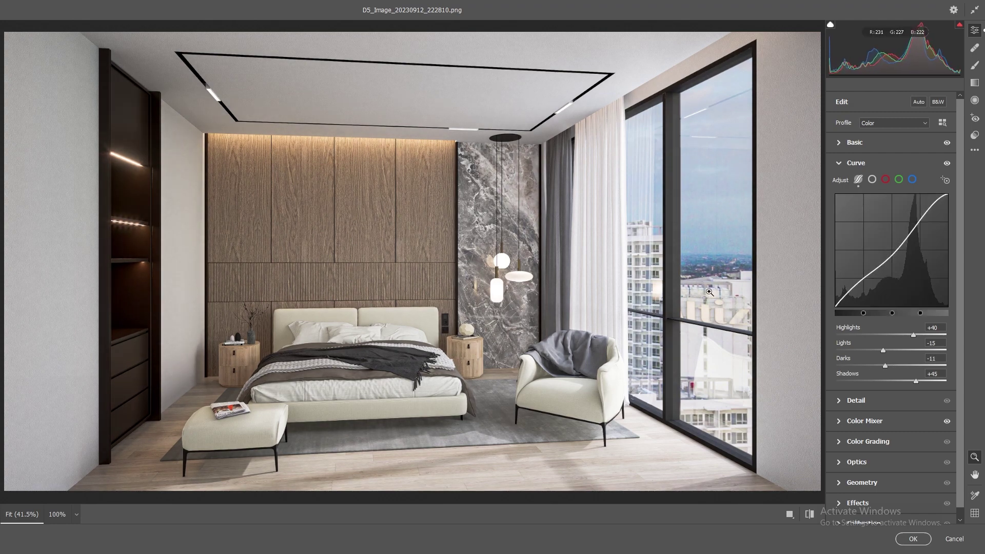
Reduce the Yellows saturation further in the Color Mixer, apply the filter and check the Reflection layer's effect
left_click(841, 426)
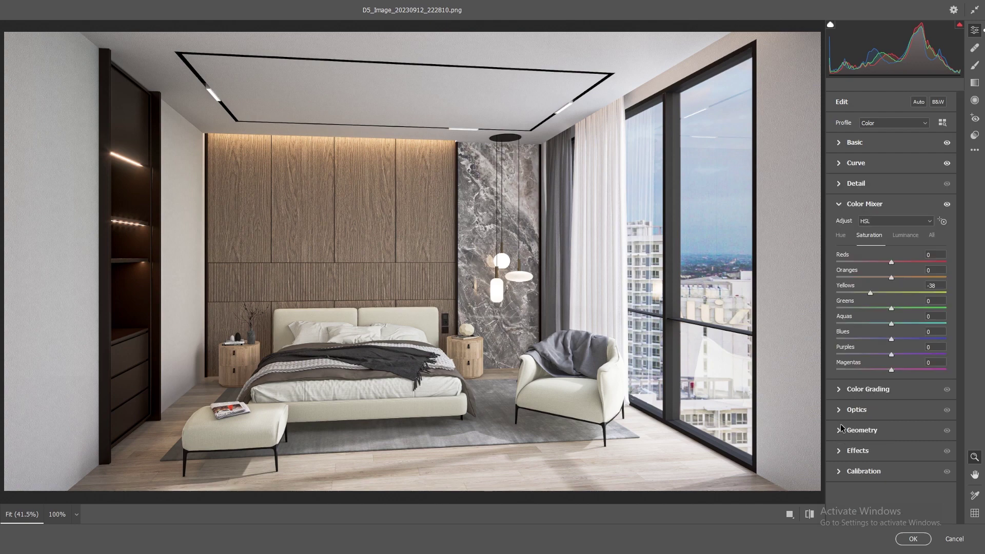
left_click_drag(870, 293, 881, 301)
double_click(872, 295)
left_click_drag(891, 291, 863, 292)
left_click(913, 538)
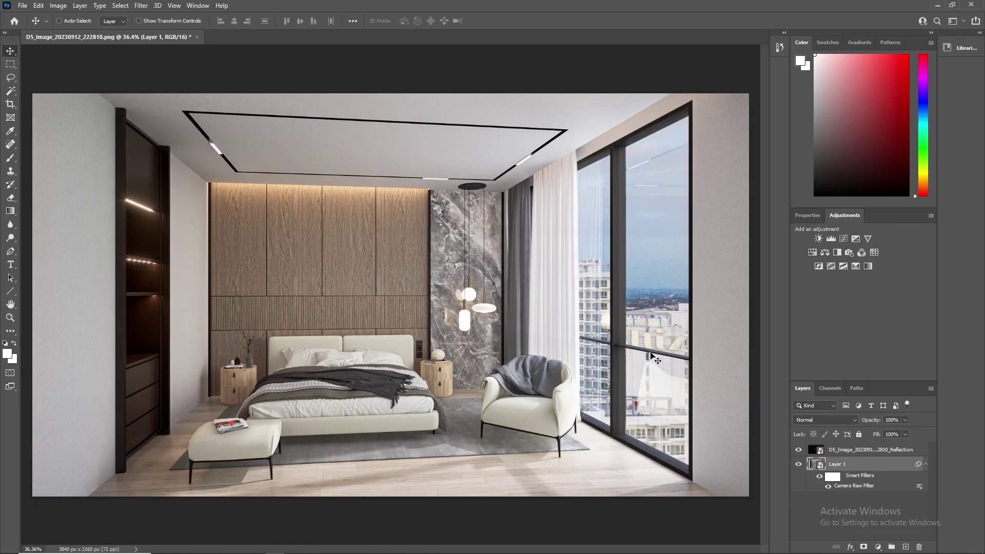
left_click(798, 450)
left_click(798, 450)
Place D5_Image_20230912_222810_AO.png from the output folder between Layer 1 and the Reflection layer, aligned with the canvas
double_click(534, 8)
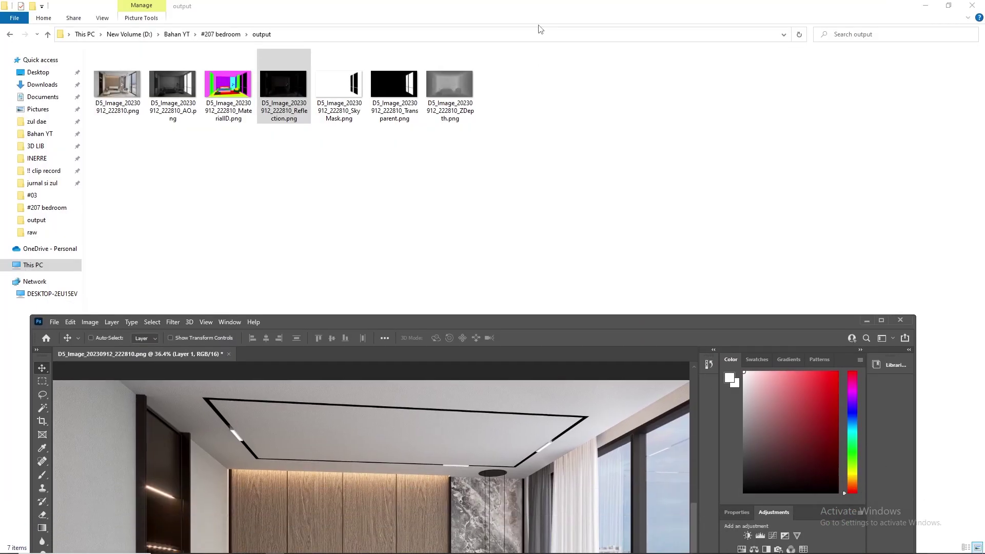
left_click_drag(173, 84, 392, 508)
left_click(880, 320)
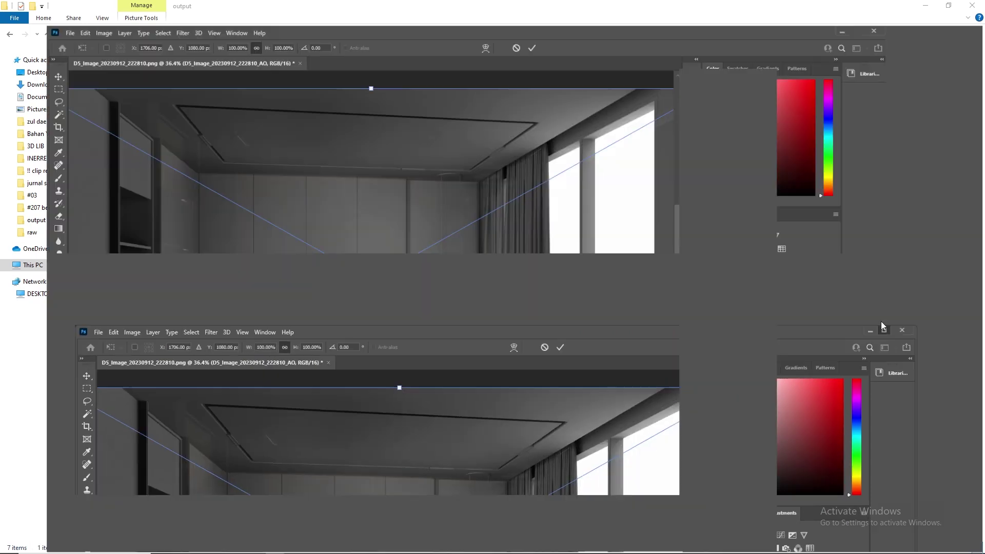
left_click_drag(612, 291, 655, 288)
left_click(509, 21)
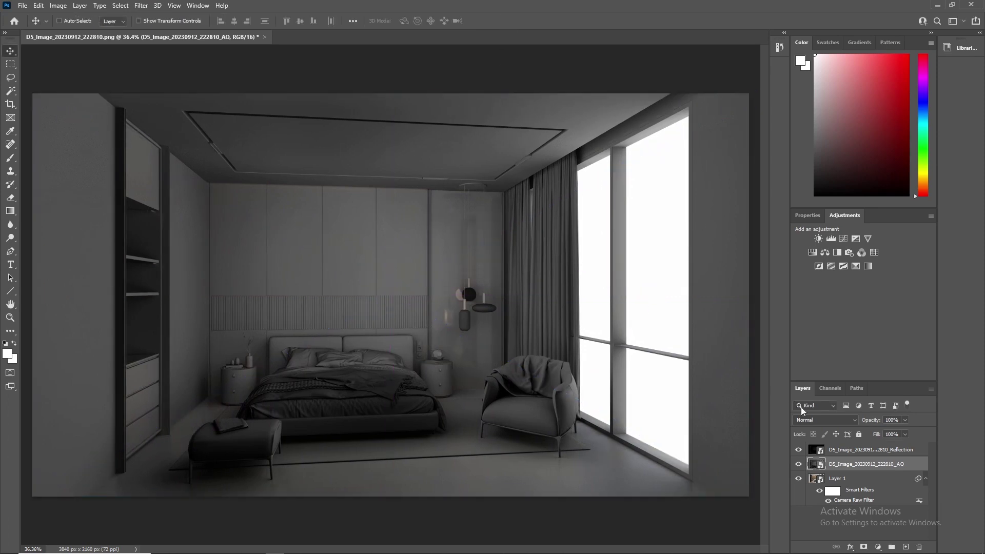
Set the AO layer's blend mode to Soft Light and its opacity to 5%
left_click(825, 419)
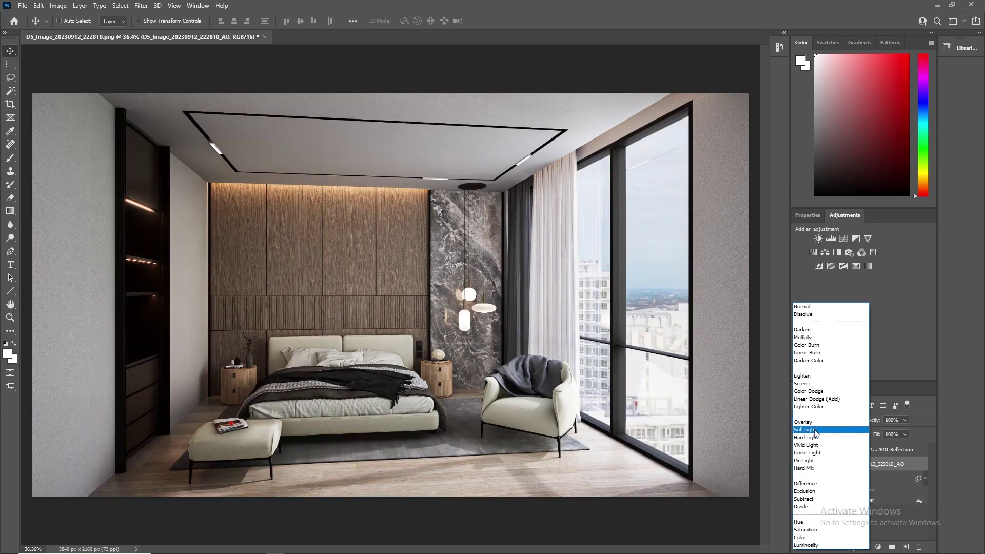
left_click(815, 431)
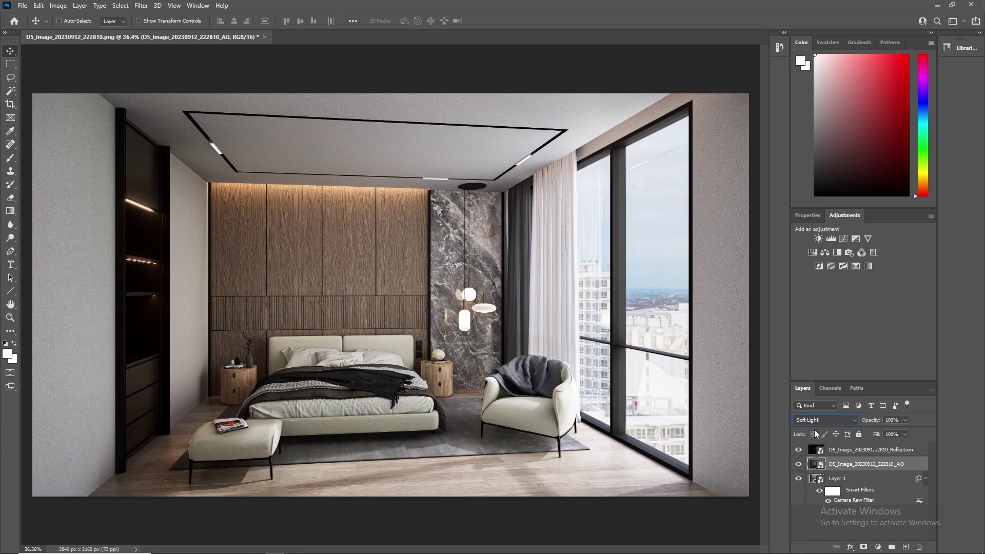
left_click(893, 420)
type("5")
key("Return")
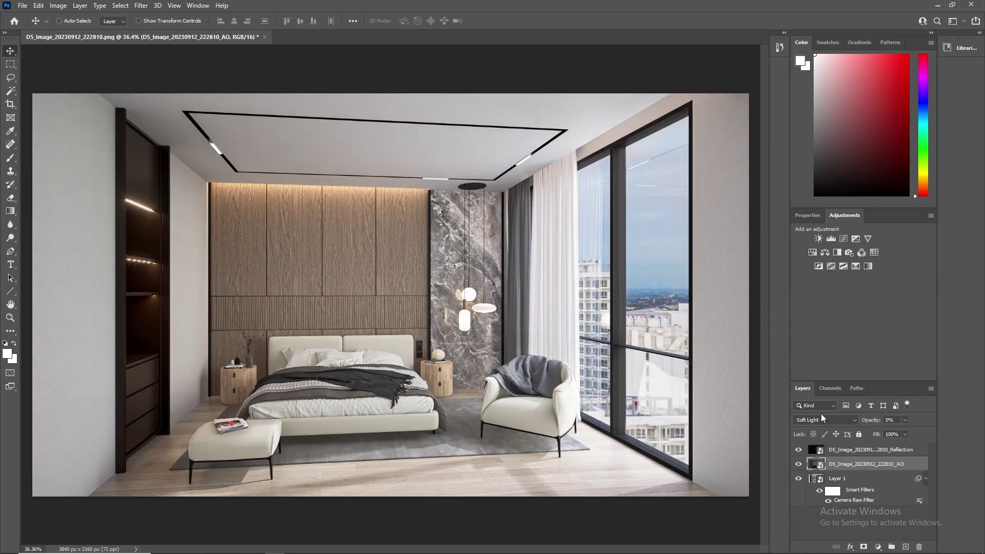
Toggle the Reflection layer's visibility to judge its effect over the blended AO layer
left_click(798, 450)
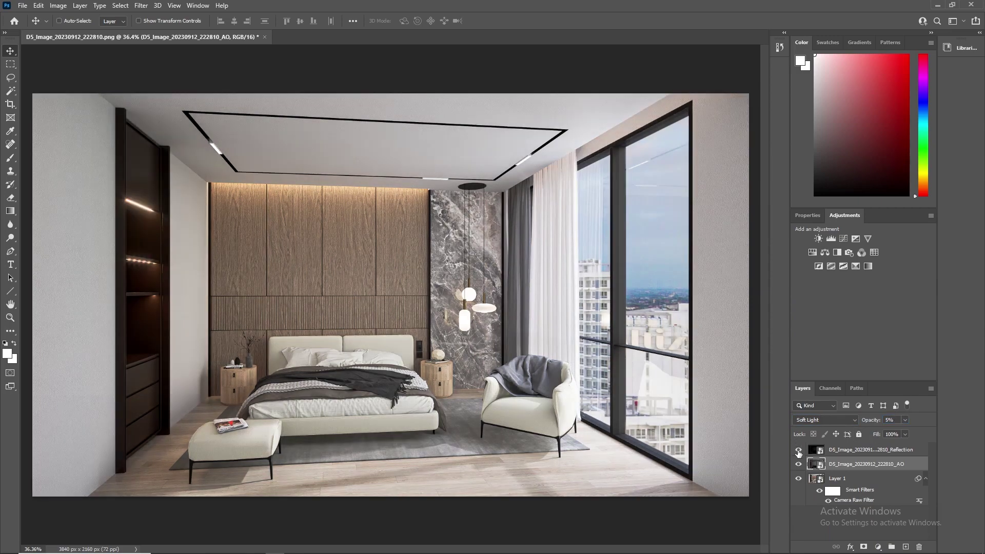
left_click(798, 450)
left_click(798, 450)
left_click(798, 450)
left_click(798, 450)
left_click(798, 450)
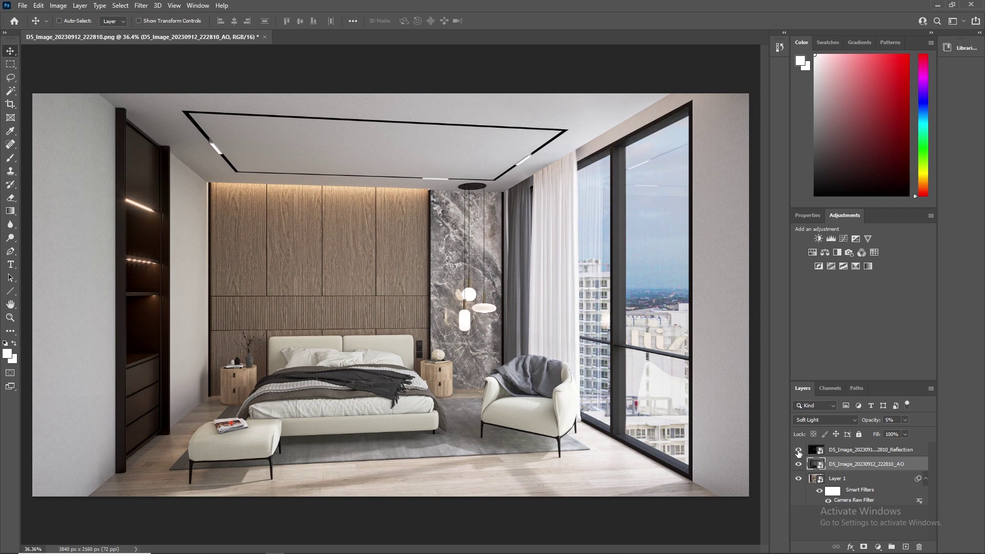
Compare the image with and without the Reflection layer, the AO layer and Layer 1's smart filters, then restore their visibility
left_click(798, 450)
left_click(798, 451)
left_click(798, 450)
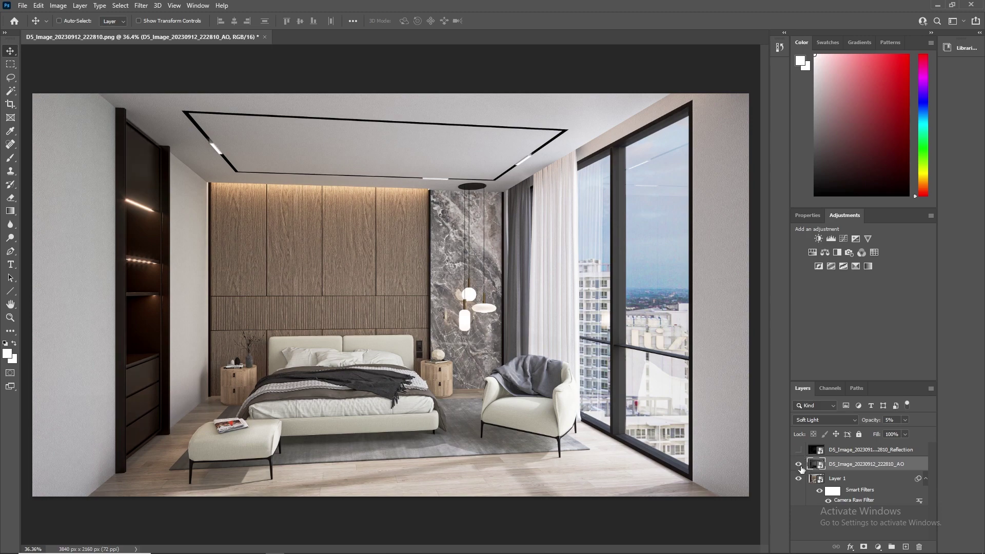
left_click(798, 464)
left_click(819, 491)
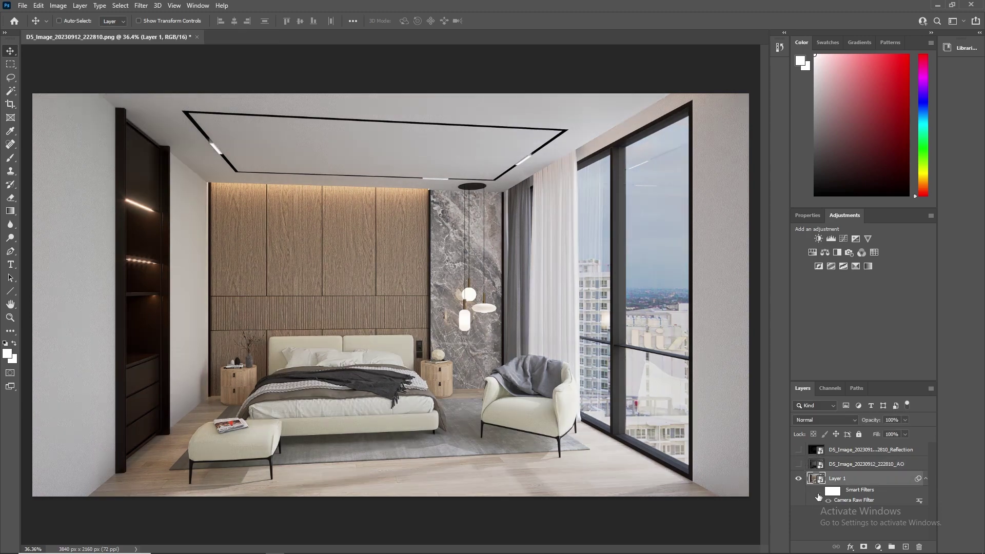
left_click(818, 491)
left_click(818, 491)
left_click(819, 492)
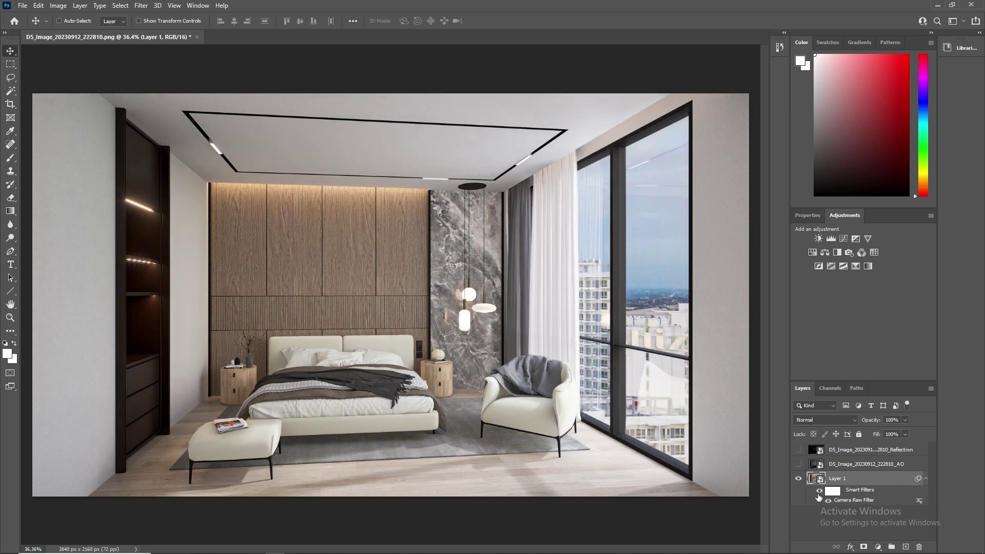
left_click(799, 464)
left_click(798, 450)
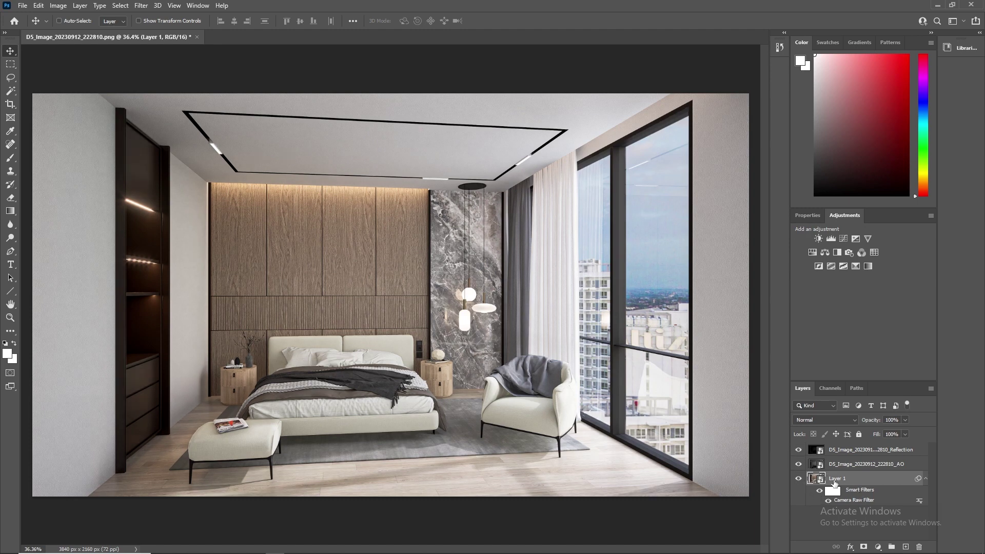
Edit Layer 1's Camera Raw Filter, resetting Dehaze to 0 and reducing Clarity to 5 and slightly further, and apply it
double_click(867, 500)
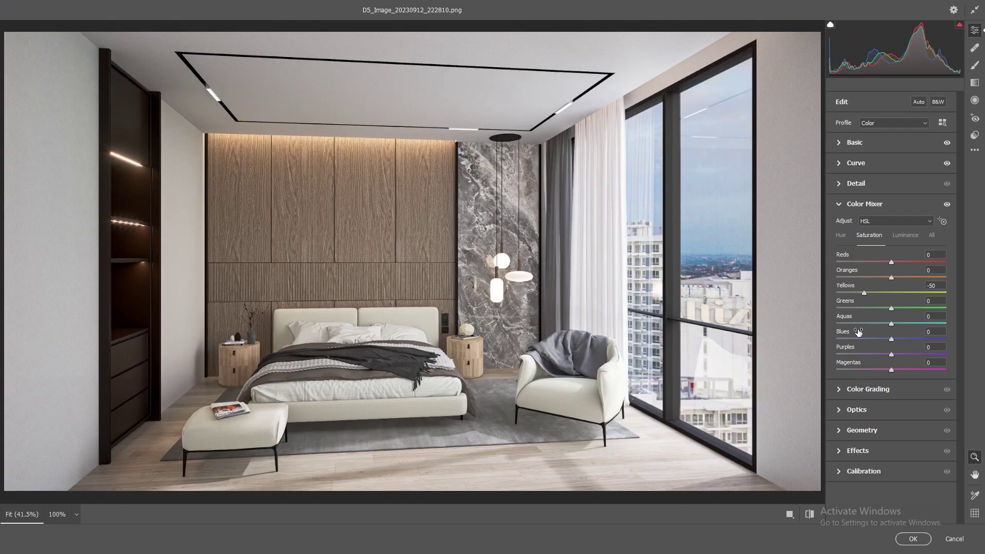
left_click(838, 142)
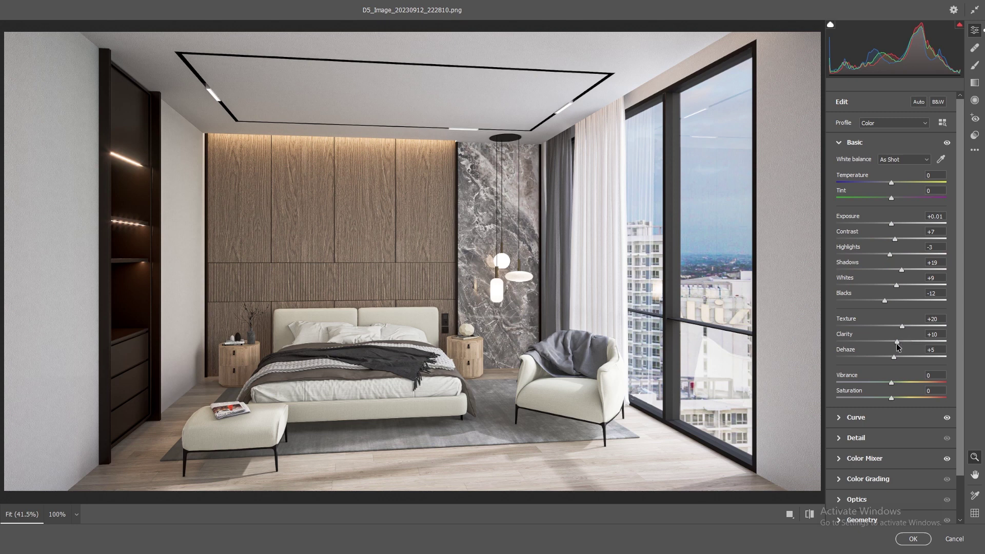
double_click(849, 350)
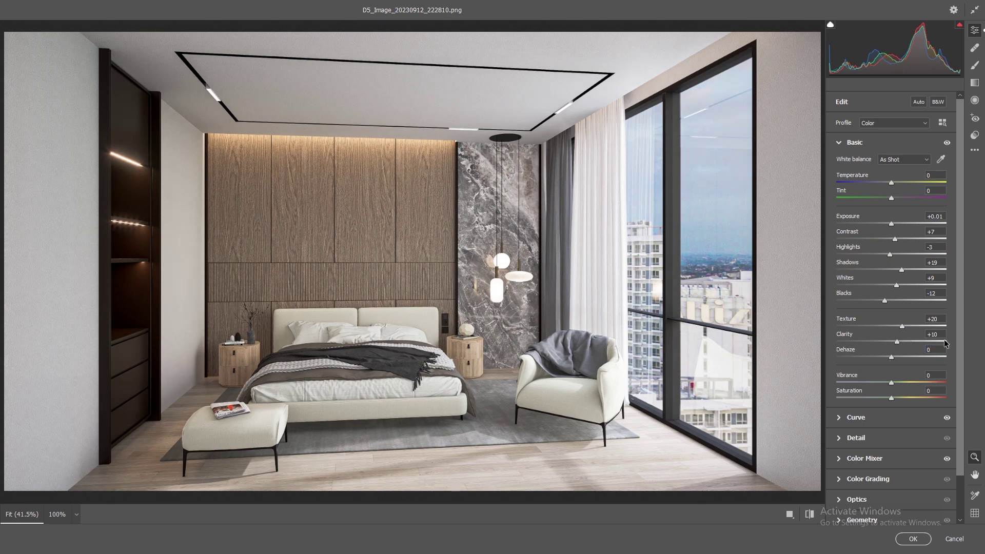
left_click(851, 335)
type("5")
left_click_drag(894, 341, 882, 338)
left_click(906, 541)
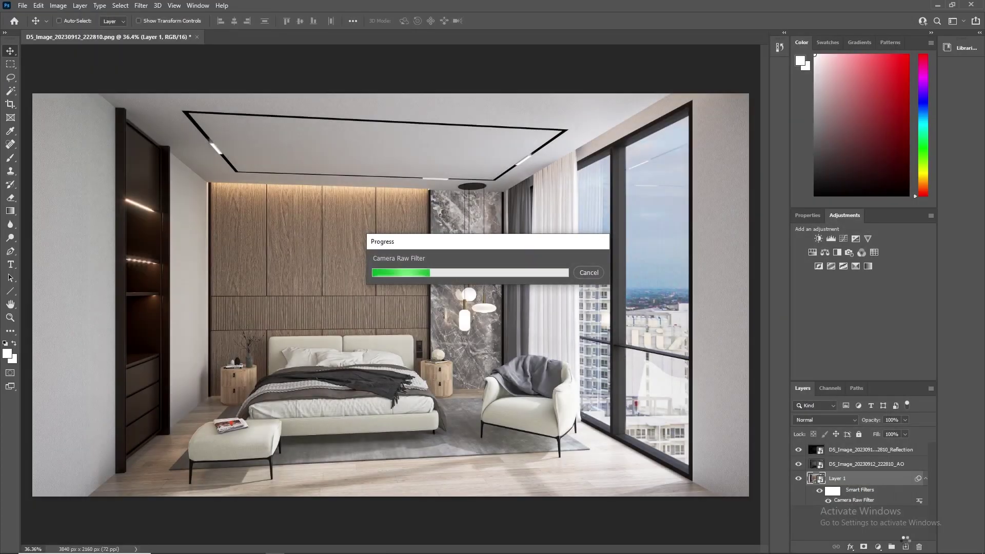